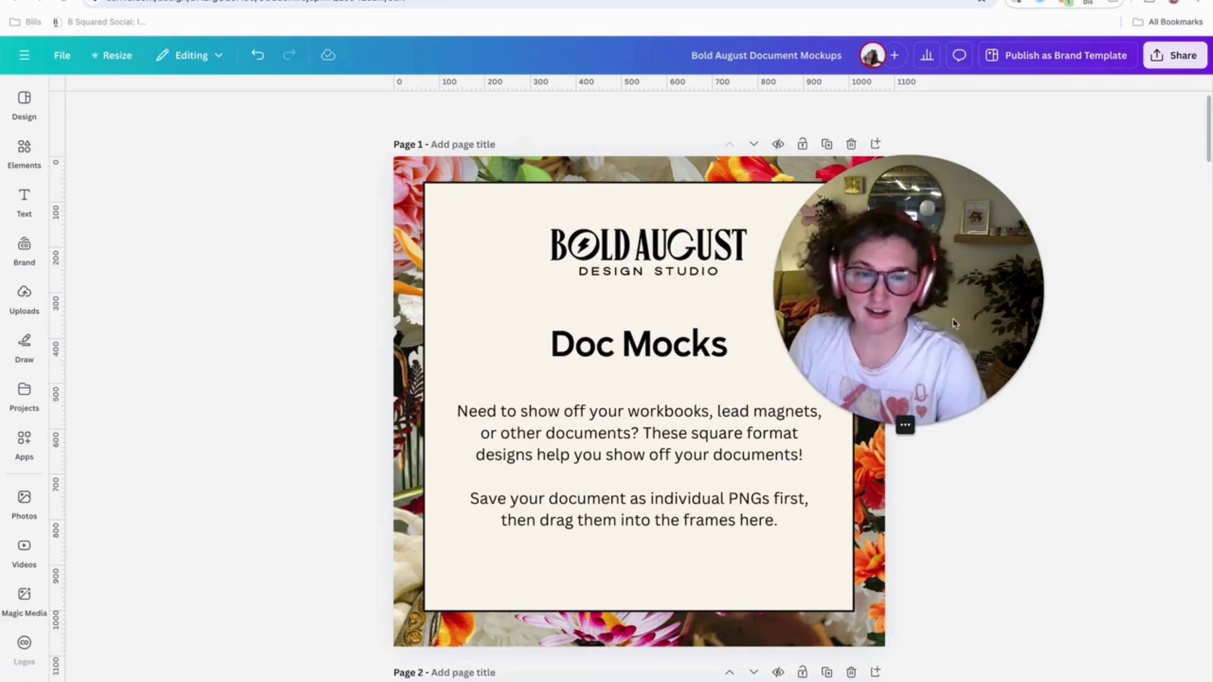
# Step: Look through the document mockup pages, checking the stacked and tiled frame layouts from the title page through page 7
pyautogui.moveTo(952, 325); pyautogui.dragTo(993, 269)
pyautogui.scroll(-1, 695, 353)
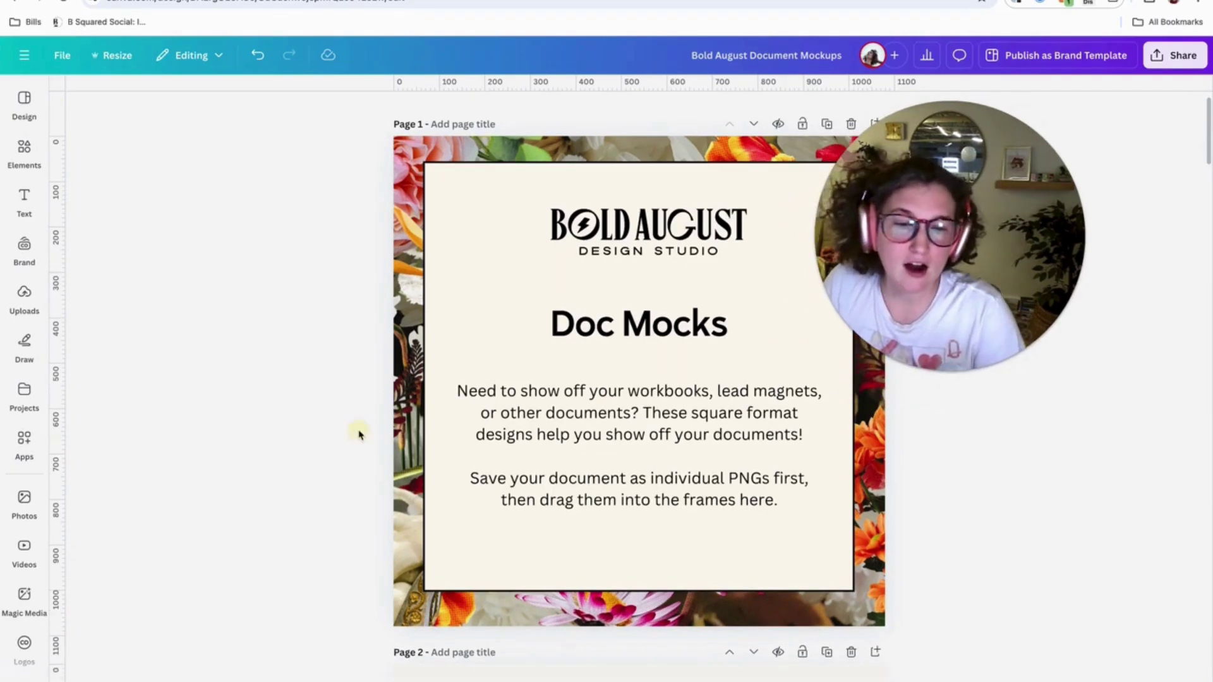
pyautogui.scroll(-3, 632, 378)
pyautogui.scroll(-7, 633, 378)
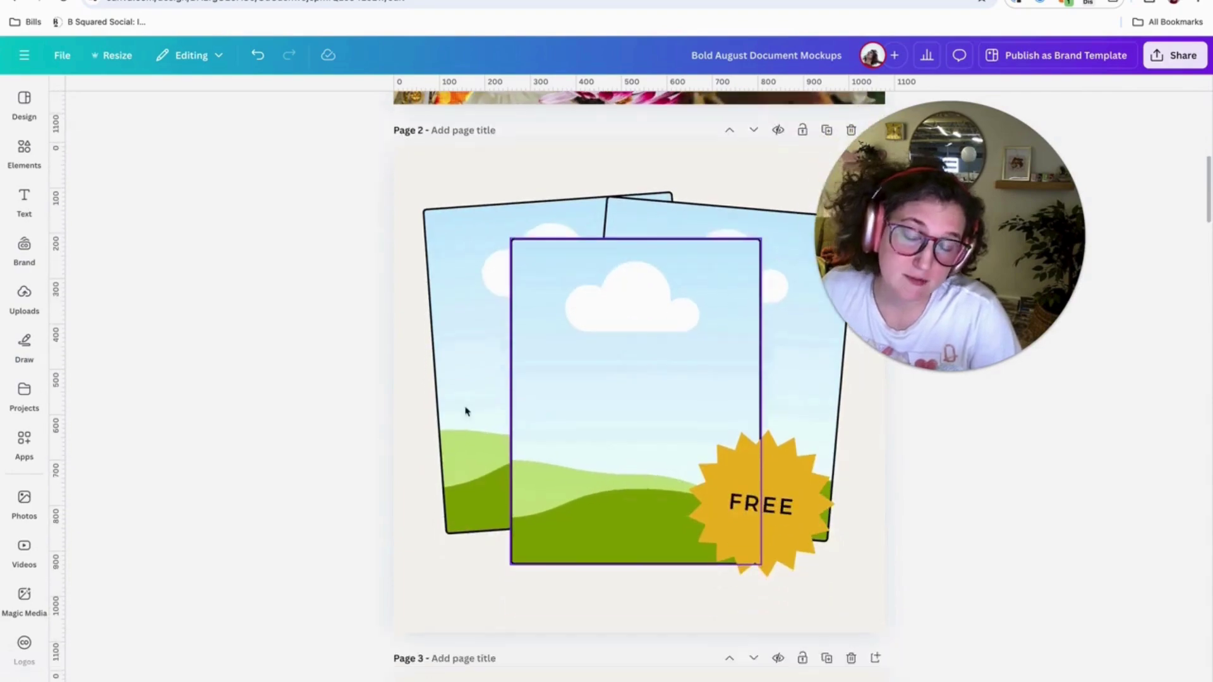
pyautogui.scroll(-12, 766, 397)
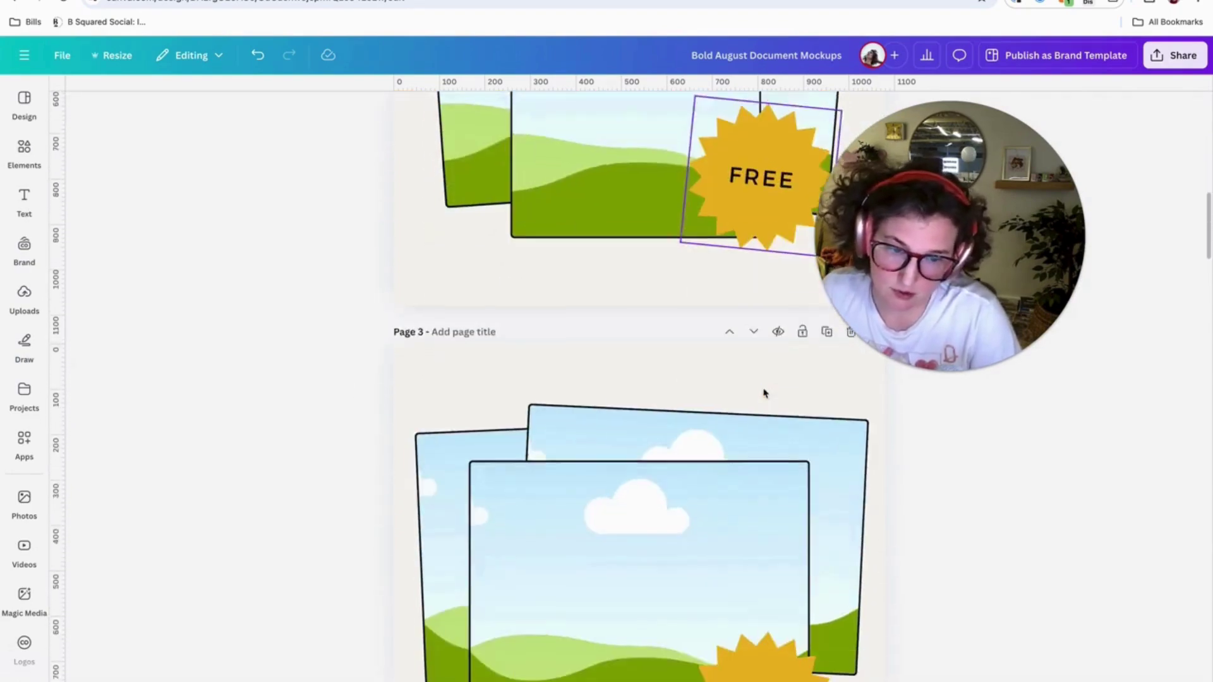
pyautogui.scroll(-12, 763, 393)
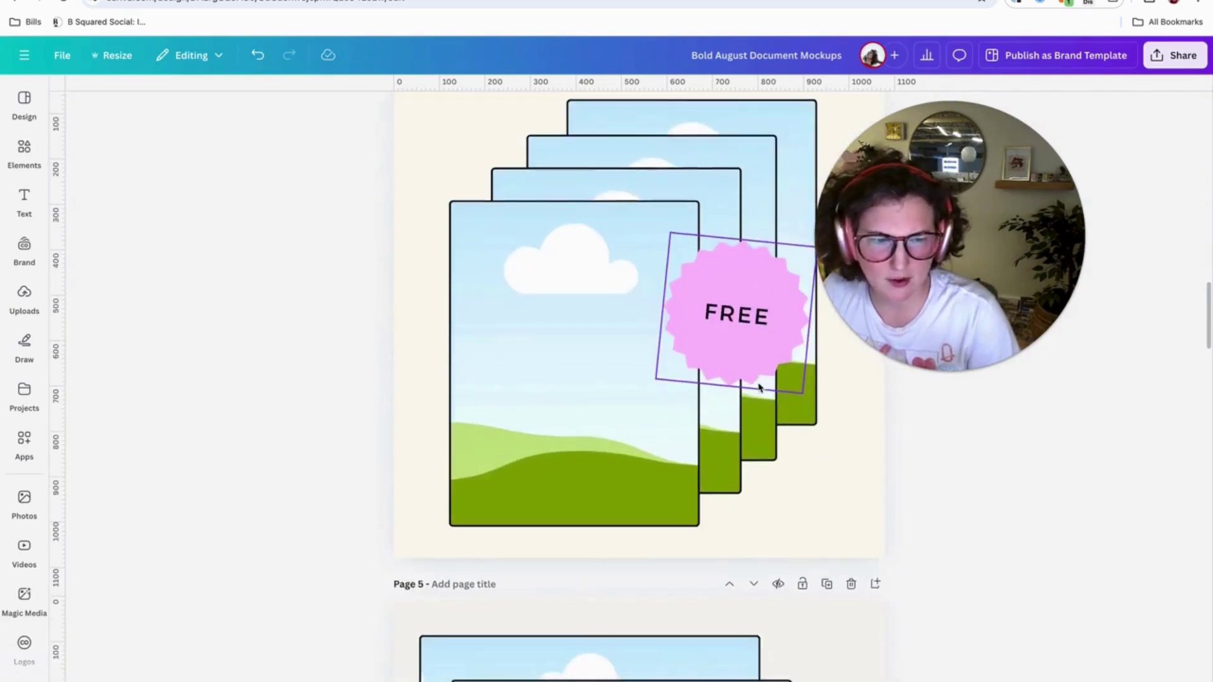
pyautogui.click(834, 383)
pyautogui.moveTo(933, 373); pyautogui.dragTo(1005, 352)
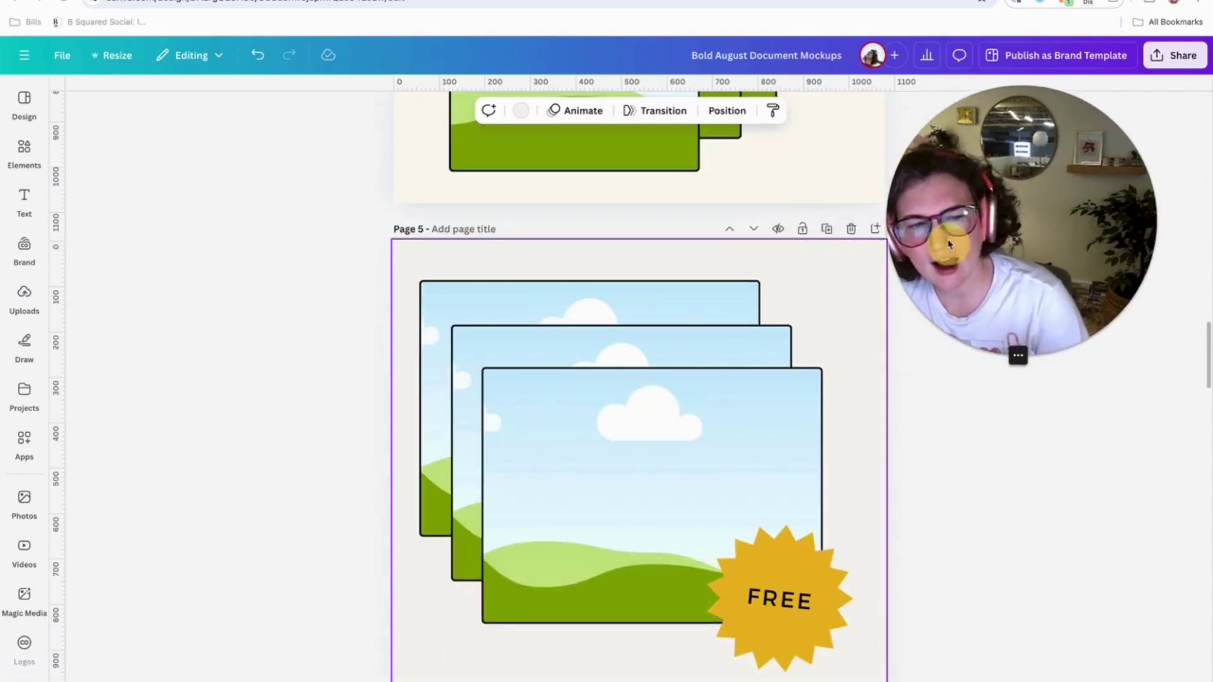
pyautogui.click(1003, 350)
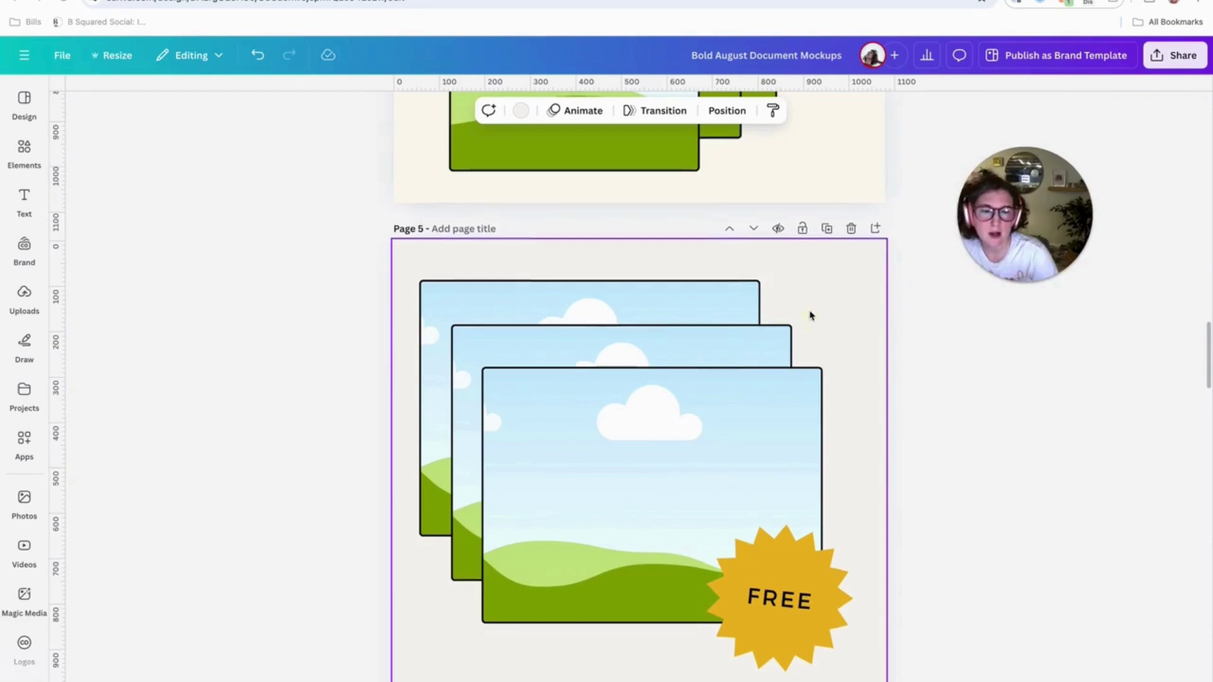
pyautogui.scroll(-2, 815, 309)
pyautogui.scroll(-1, 818, 305)
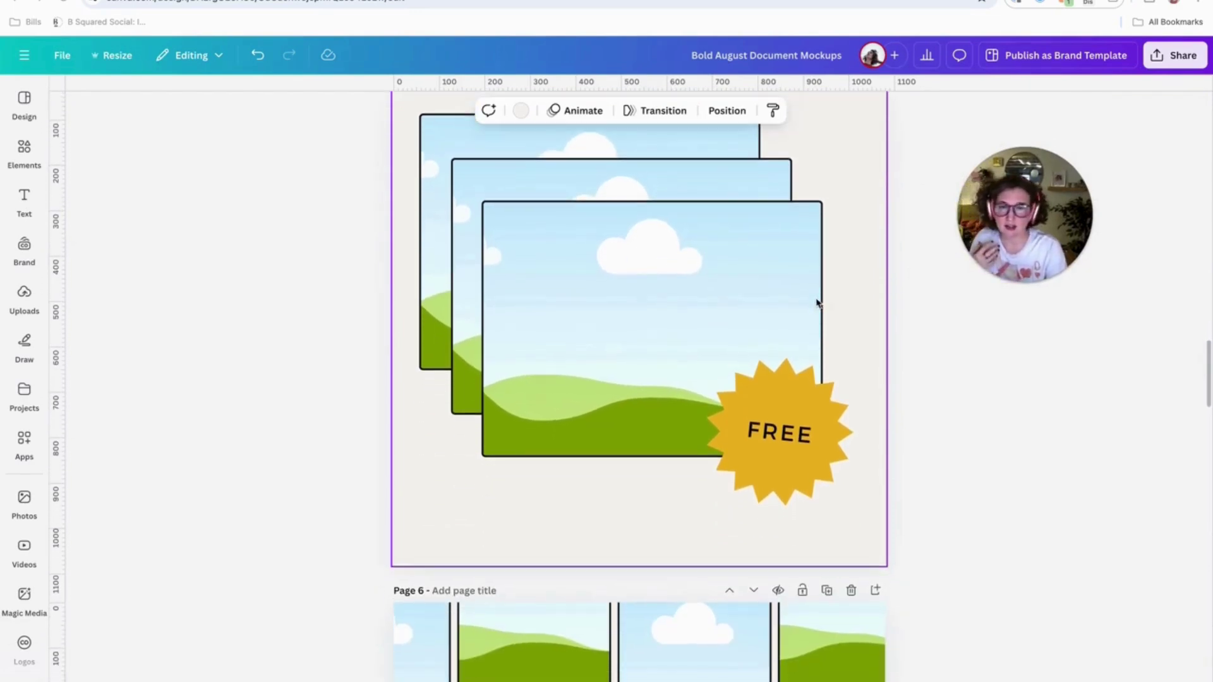
pyautogui.scroll(-6, 810, 298)
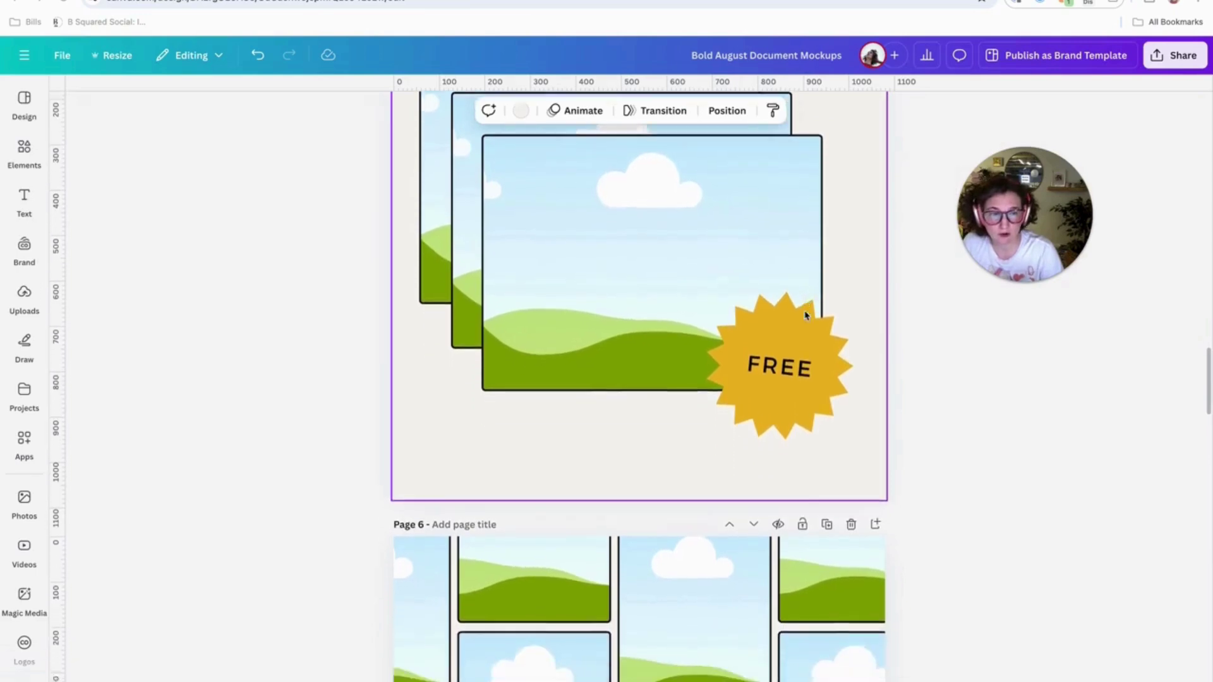
pyautogui.scroll(-9, 807, 314)
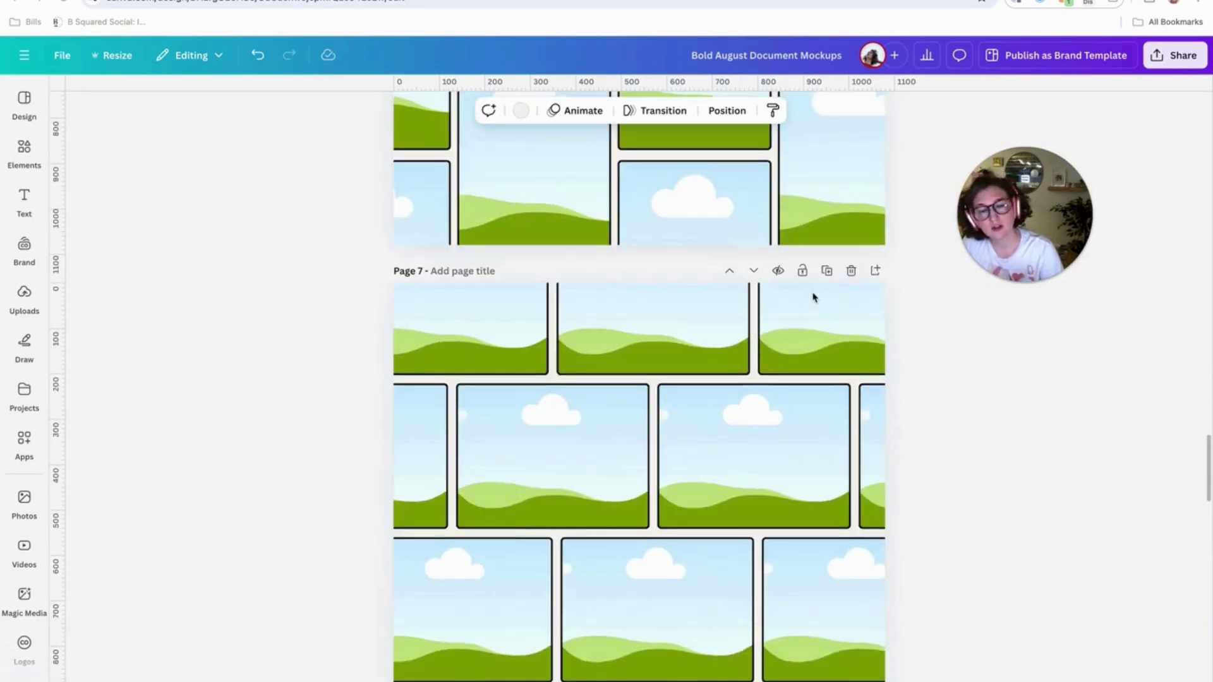
pyautogui.scroll(-3, 529, 381)
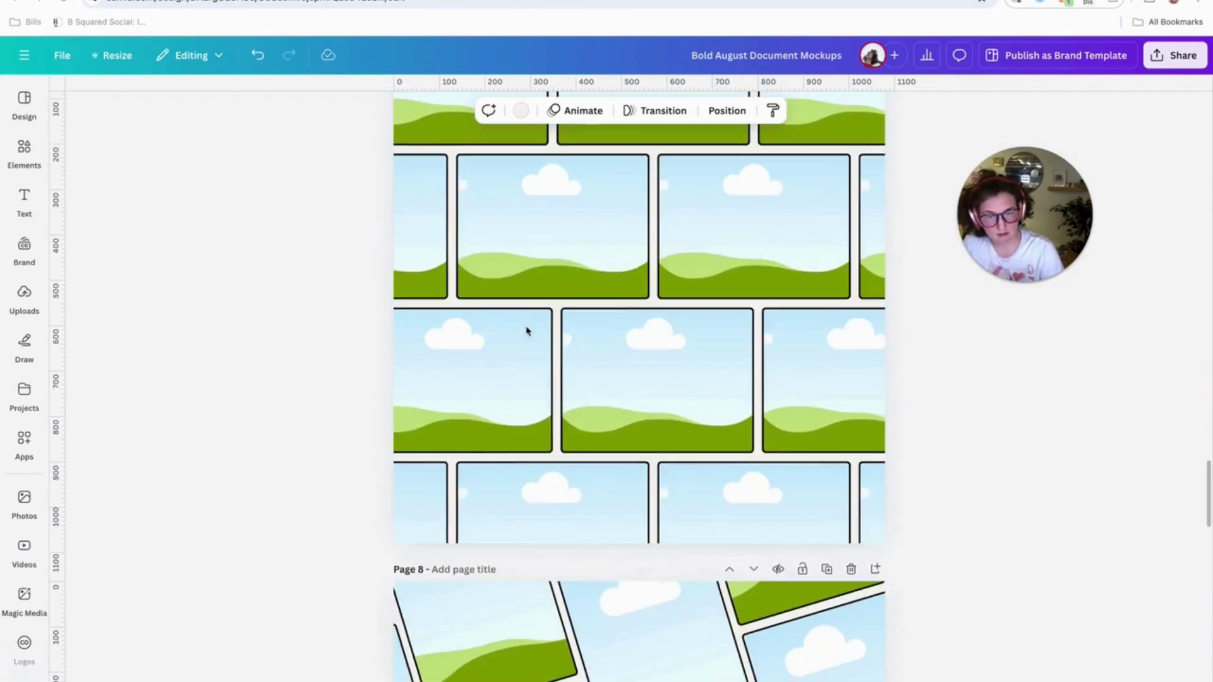
pyautogui.click(532, 272)
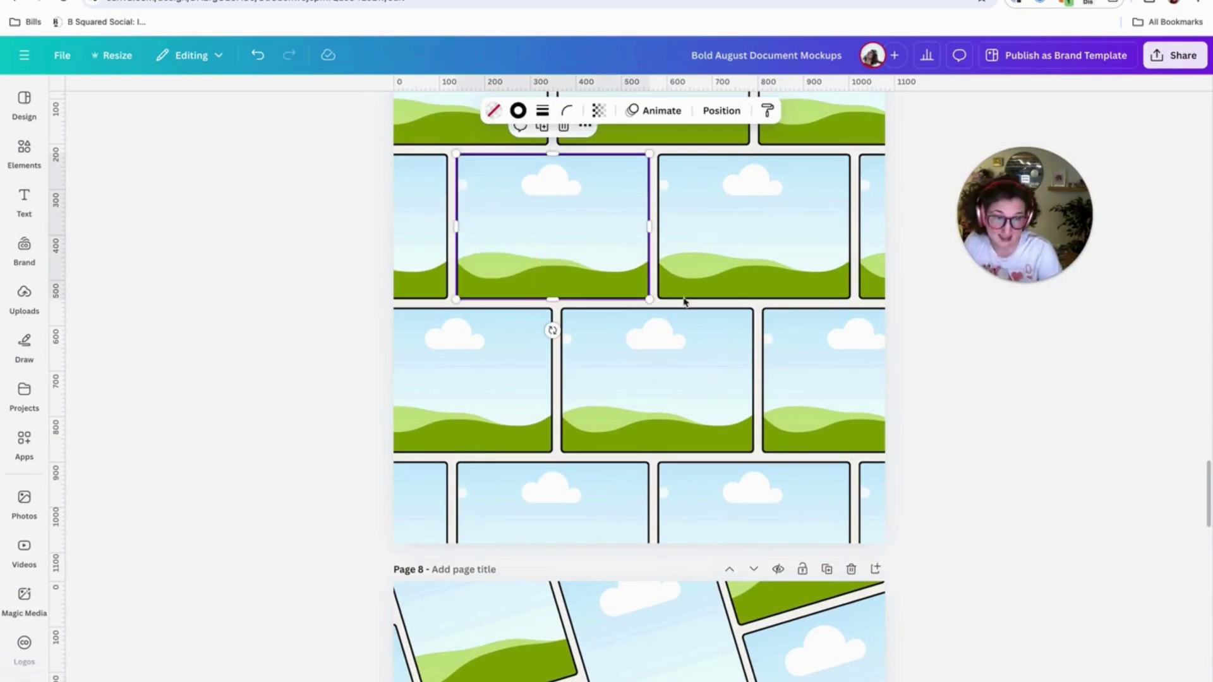
pyautogui.scroll(20, 684, 302)
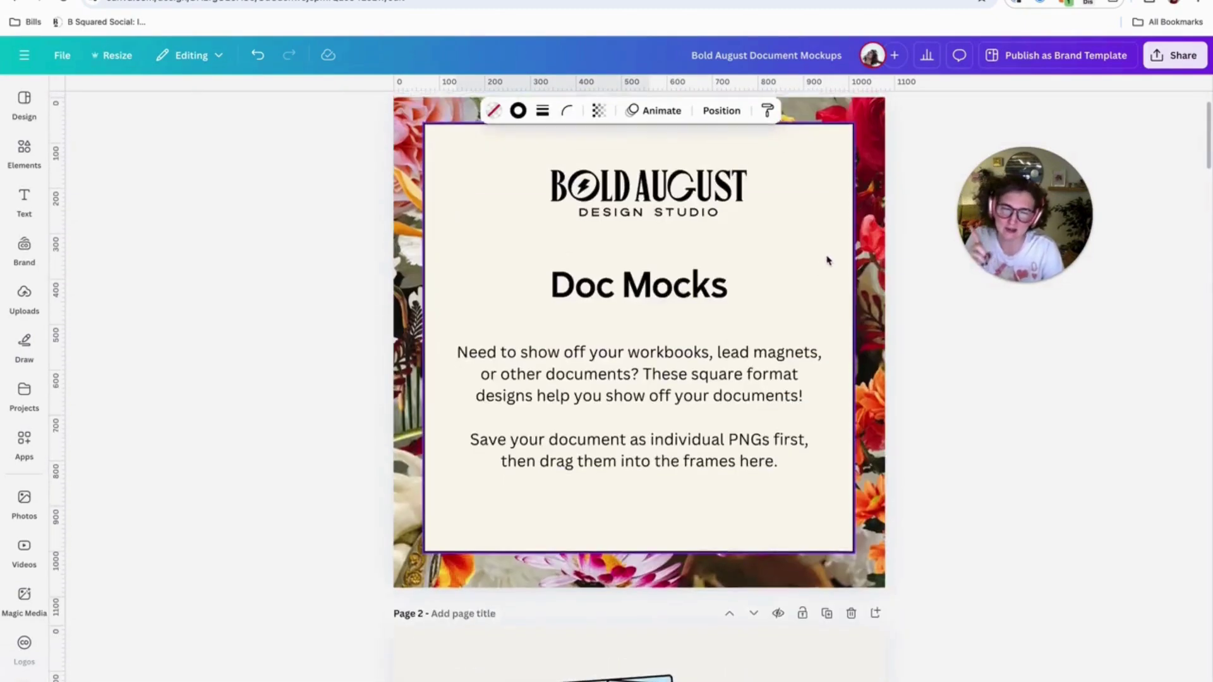
# Step: Add a blank page after the title page, insert a square frame on it and shorten the frame into a landscape shape
pyautogui.scroll(-5, 828, 260)
pyautogui.click(24, 151)
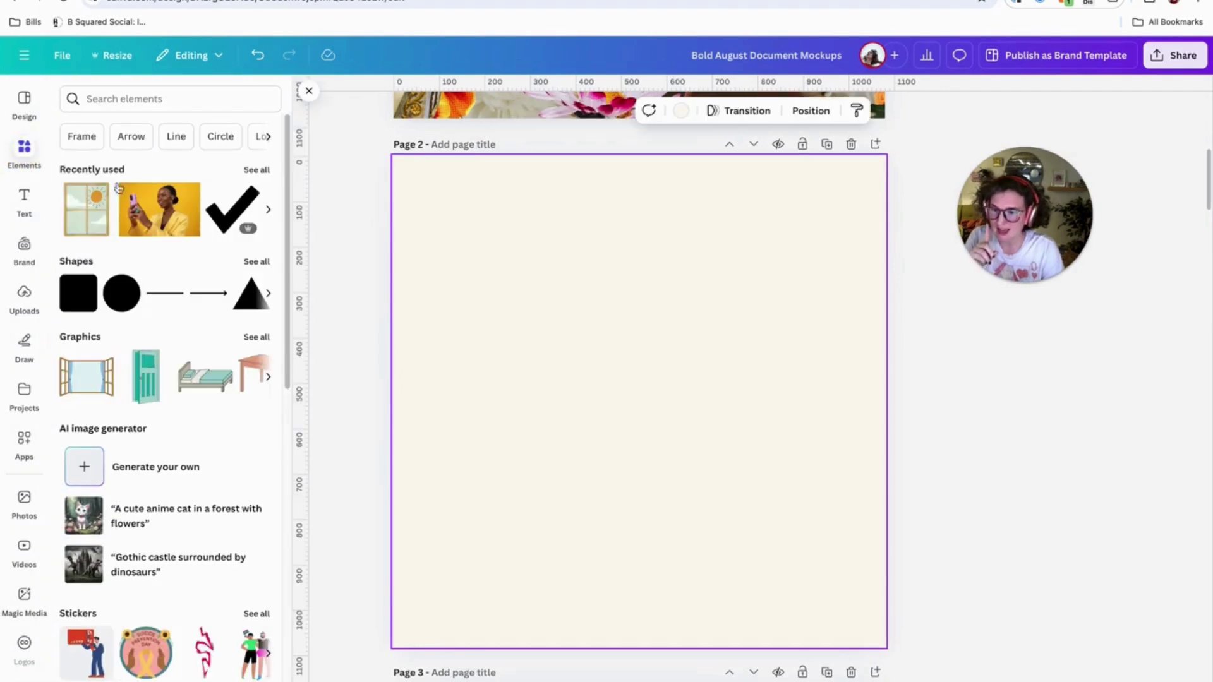
pyautogui.scroll(-12, 171, 341)
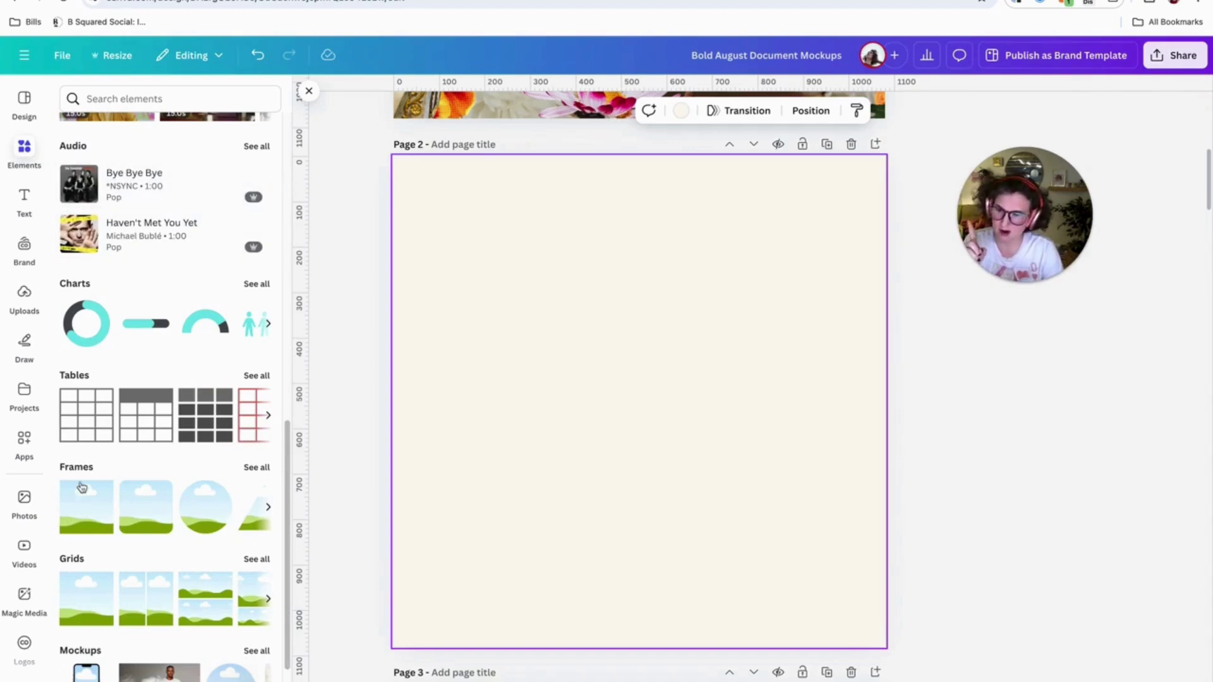
pyautogui.click(89, 506)
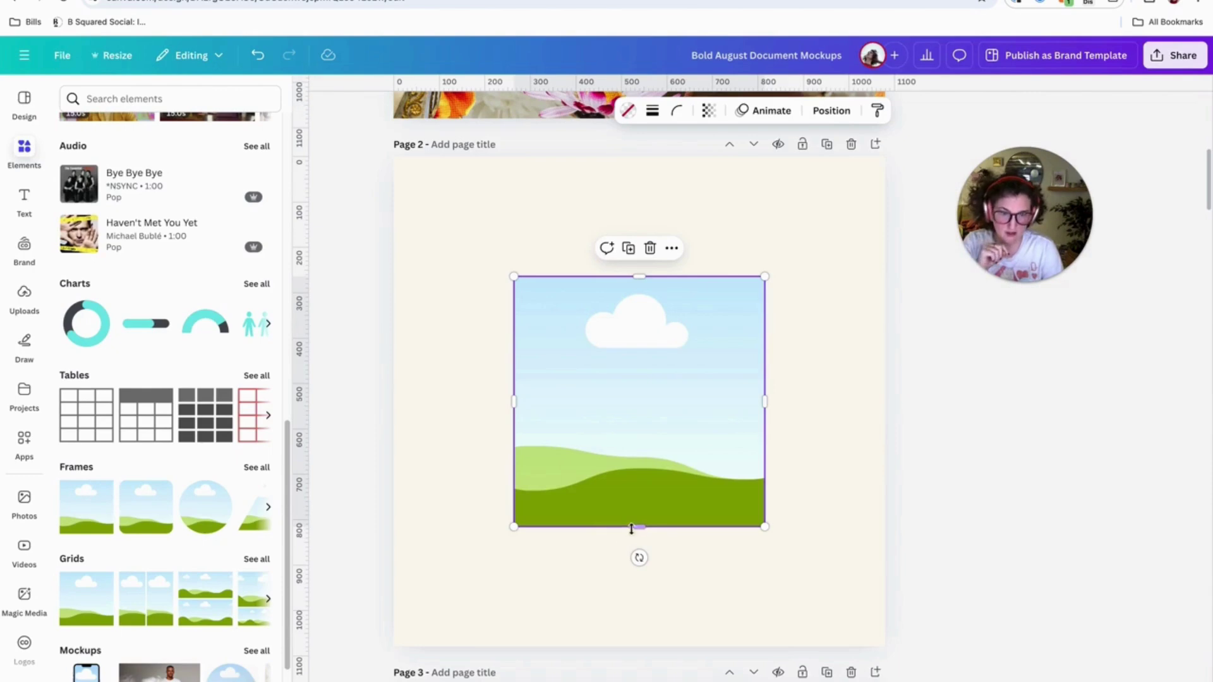
pyautogui.moveTo(631, 529); pyautogui.dragTo(679, 450)
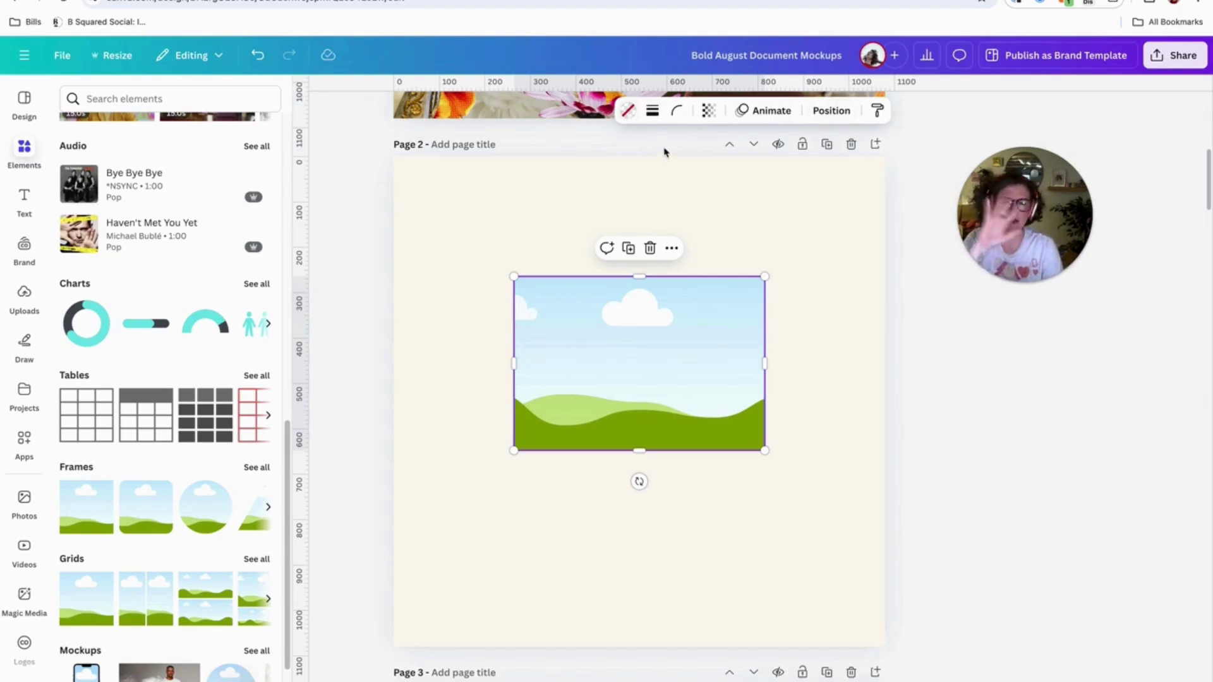
# Step: Reposition the frame on the blank page and adjust its width to form a wider landscape rectangle
pyautogui.click(564, 227)
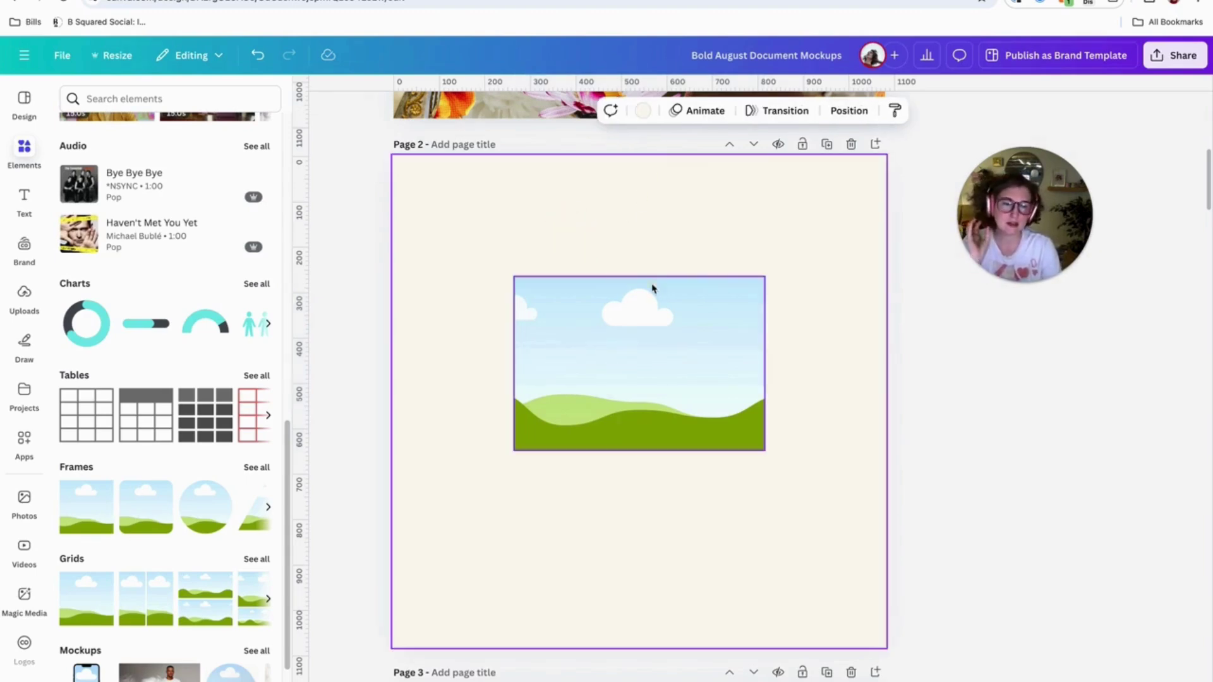
pyautogui.moveTo(603, 328); pyautogui.dragTo(590, 300)
pyautogui.click(716, 389)
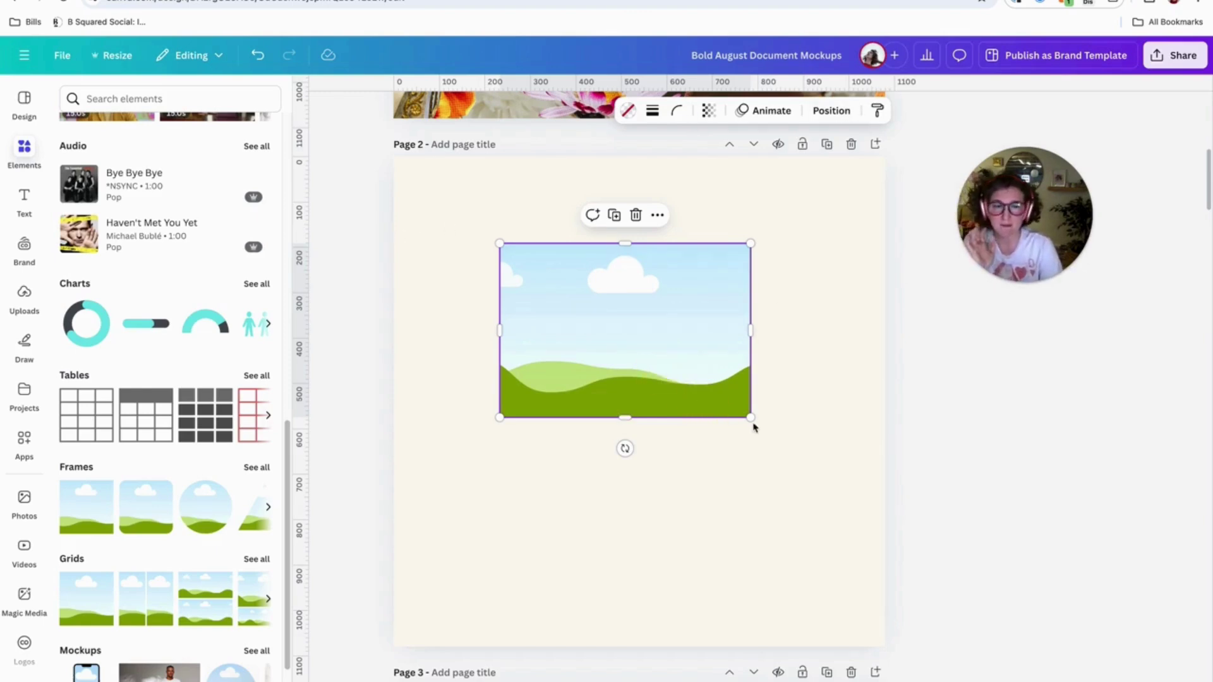
pyautogui.moveTo(752, 423)
pyautogui.mouseDown()
pyautogui.moveTo(801, 455)
pyautogui.moveTo(747, 417)
pyautogui.mouseUp()
pyautogui.moveTo(748, 333); pyautogui.dragTo(1211, 344)
pyautogui.moveTo(586, 390); pyautogui.dragTo(536, 408)
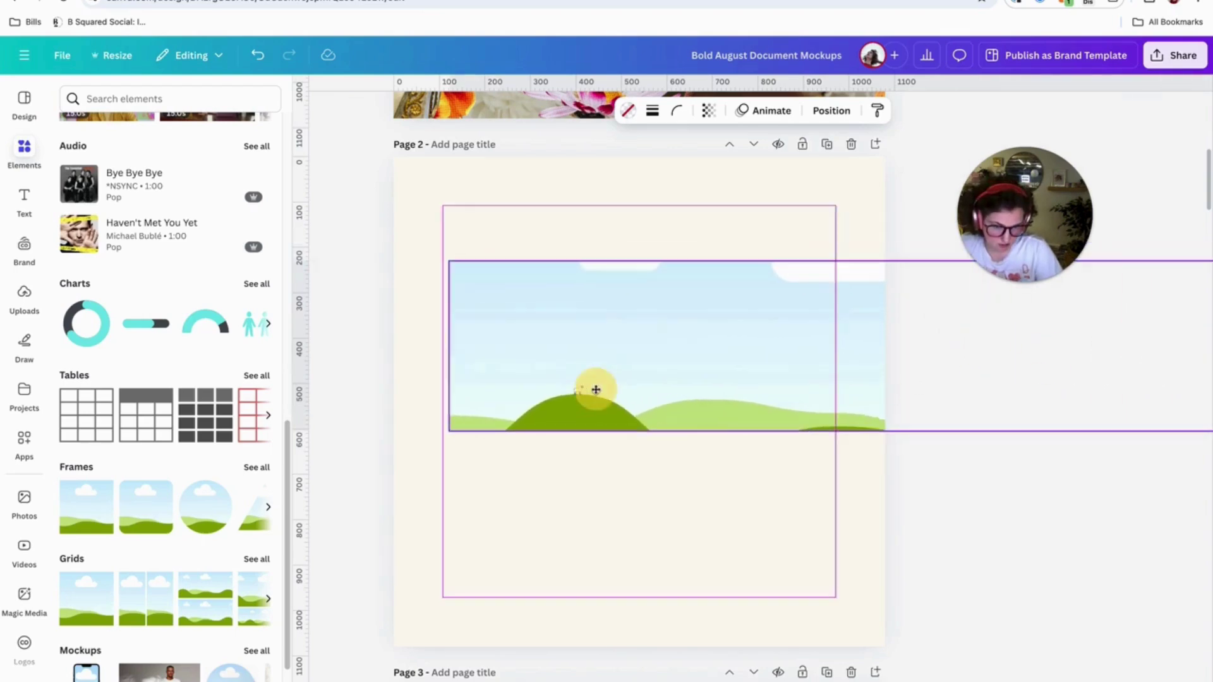
pyautogui.moveTo(445, 350); pyautogui.dragTo(929, 360)
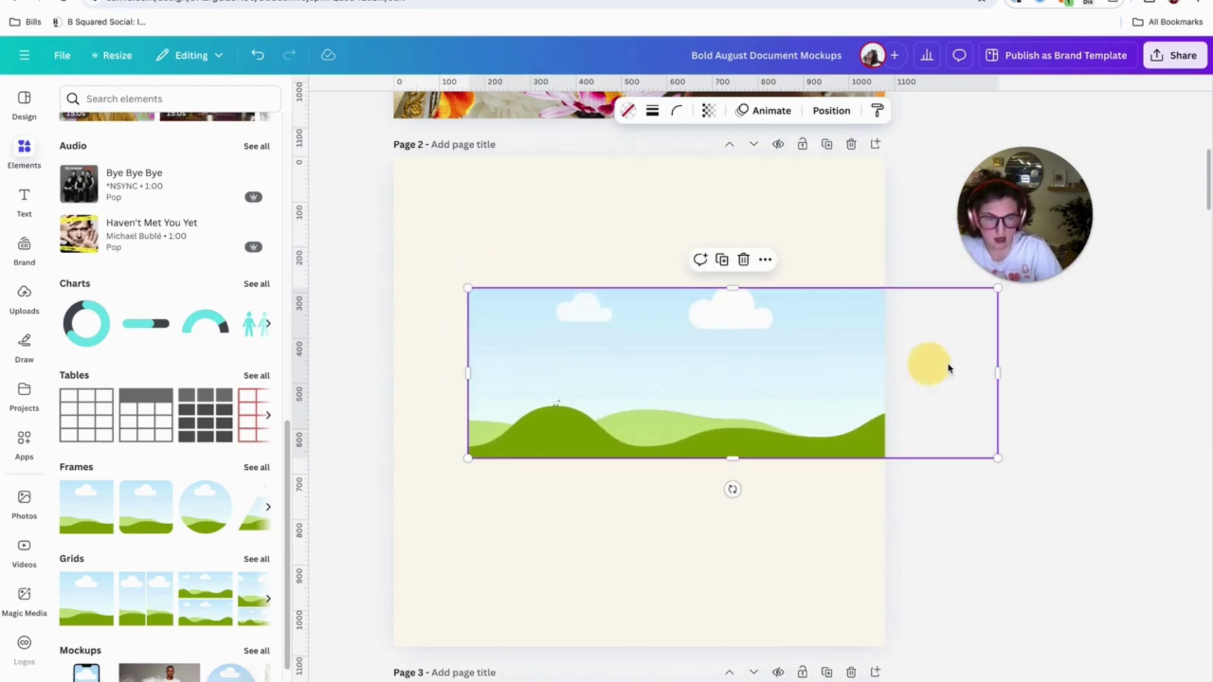
pyautogui.moveTo(1008, 374); pyautogui.dragTo(758, 379)
# Step: Give the landscape frame a very thick solid black border and strongly rounded corners
pyautogui.scroll(3, 760, 371)
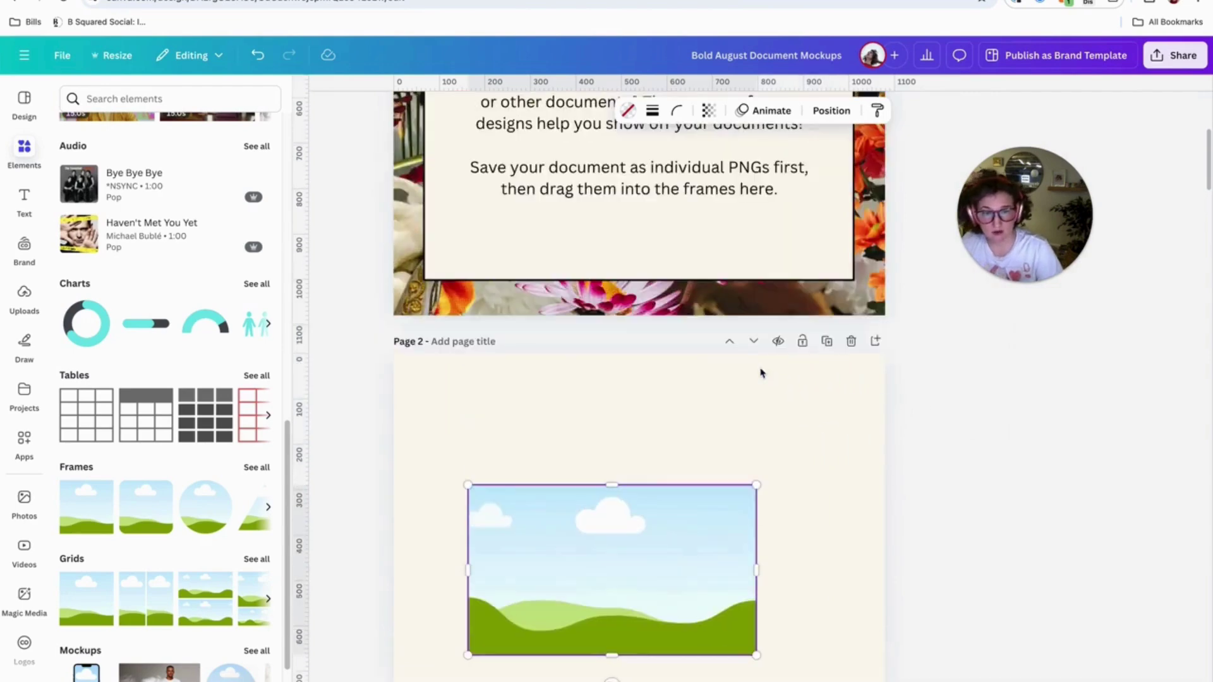
pyautogui.scroll(-8, 764, 368)
pyautogui.scroll(-5, 691, 496)
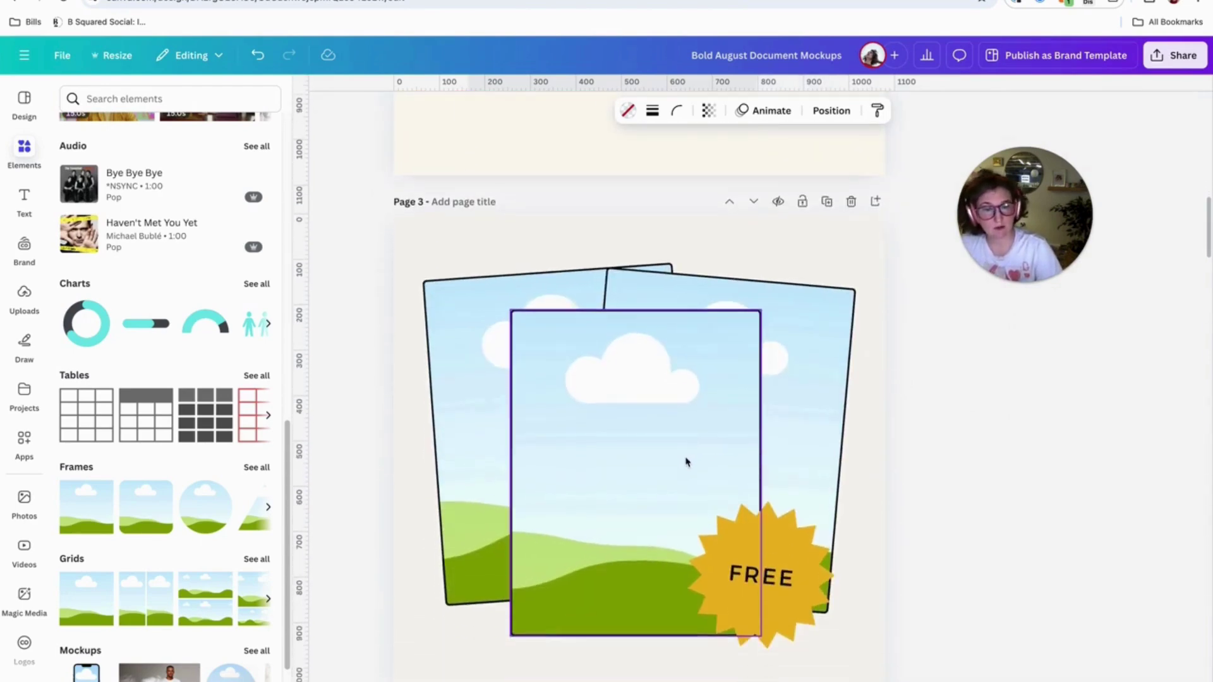
pyautogui.scroll(10, 682, 446)
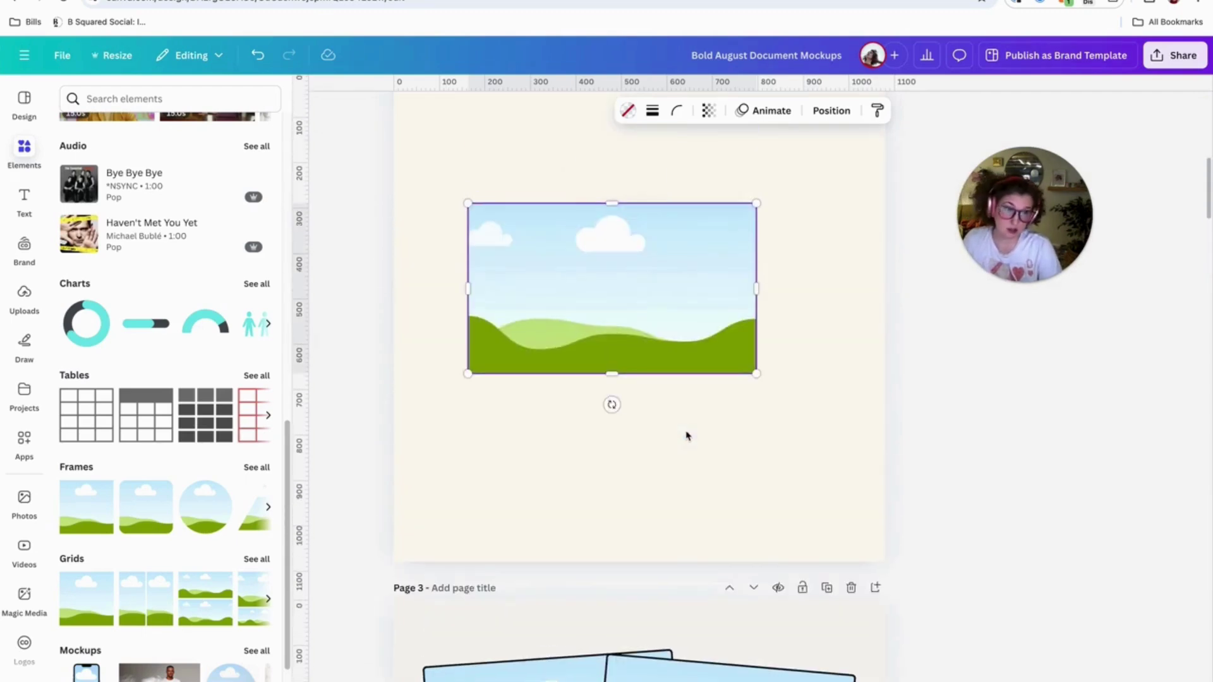
pyautogui.scroll(2, 654, 139)
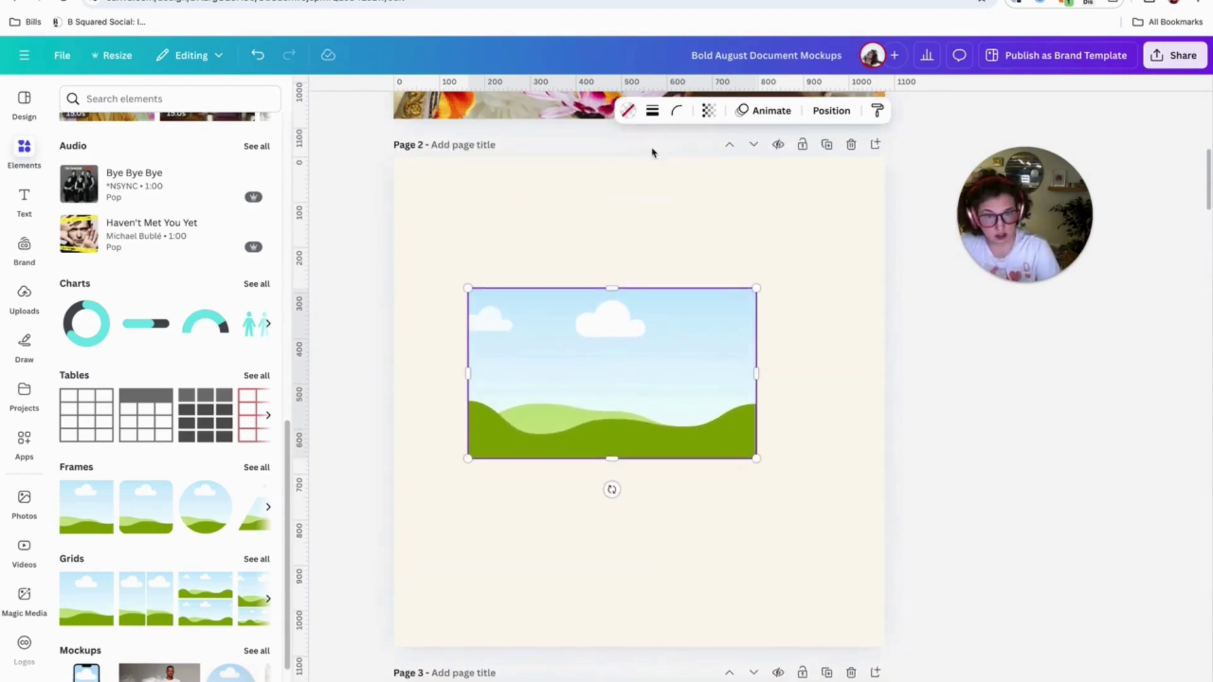
pyautogui.click(653, 112)
pyautogui.click(613, 154)
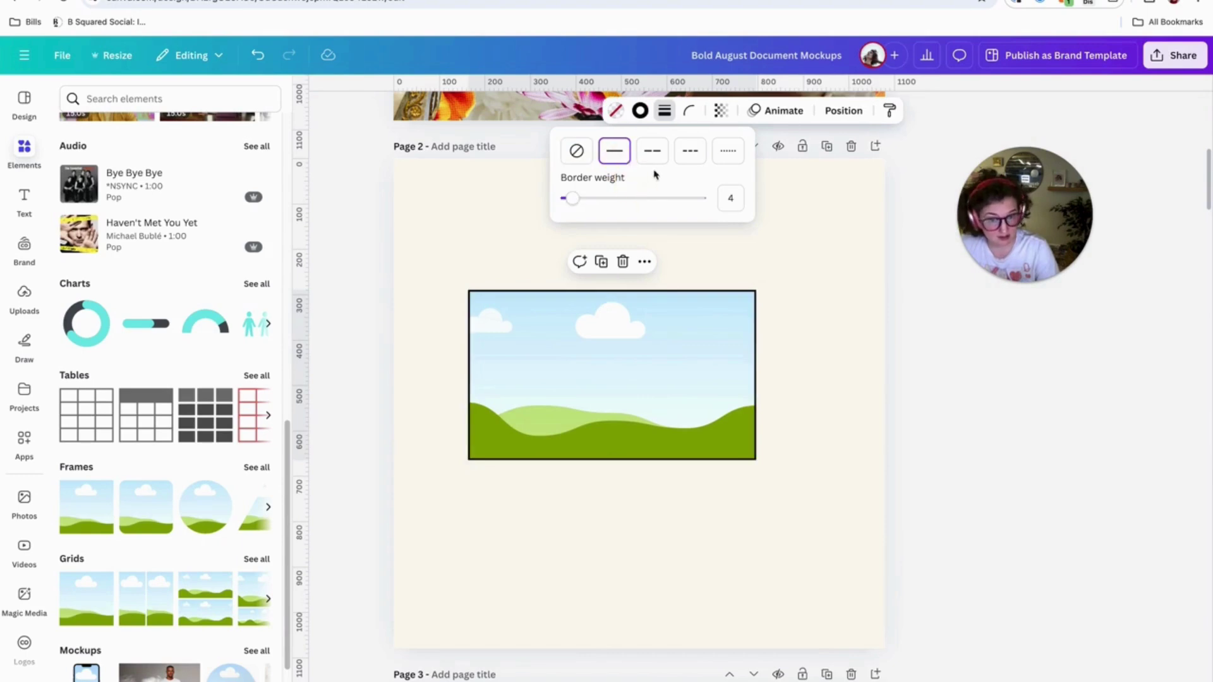
pyautogui.moveTo(604, 198); pyautogui.dragTo(834, 177)
pyautogui.click(688, 111)
pyautogui.click(823, 347)
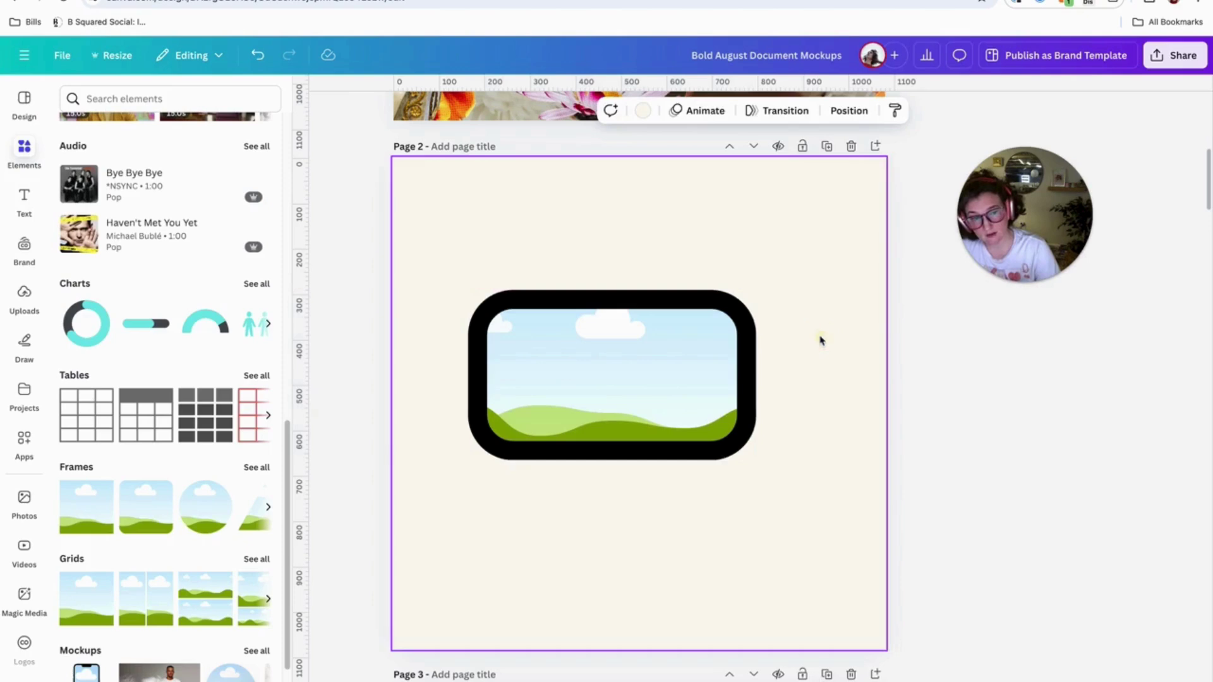
# Step: Delete the practice page containing the thick-bordered frame and return to the mockup with three overlapping portrait frames
pyautogui.click(645, 398)
pyautogui.click(847, 148)
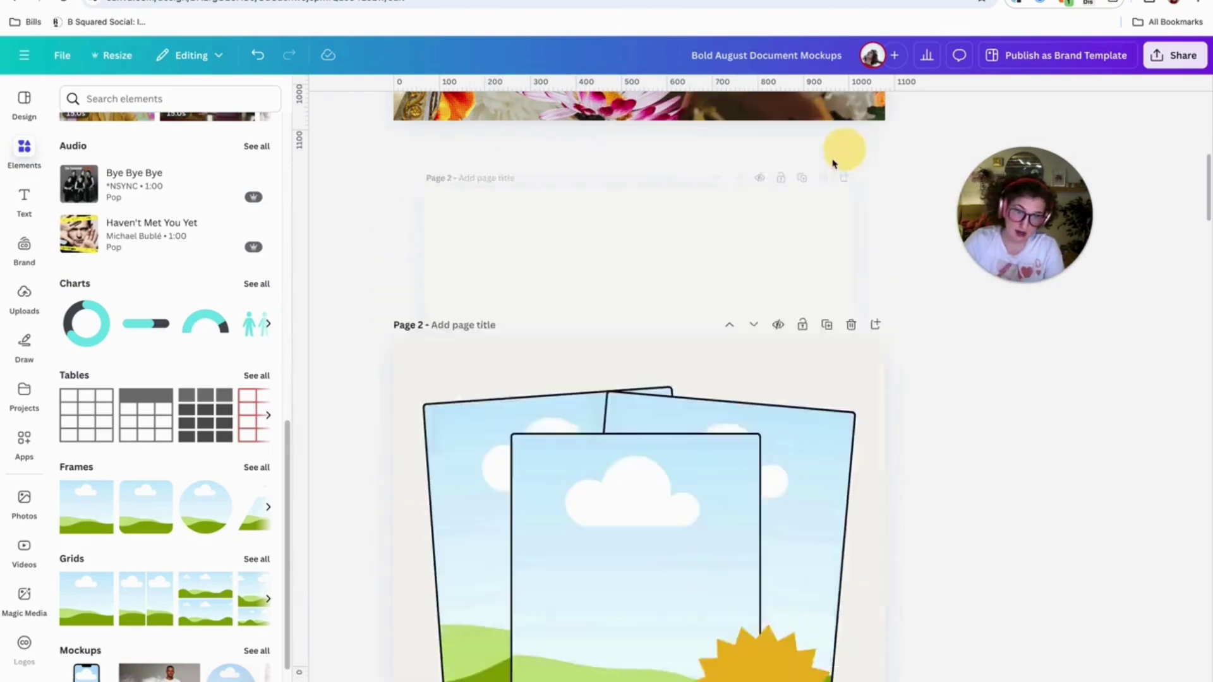
pyautogui.click(630, 352)
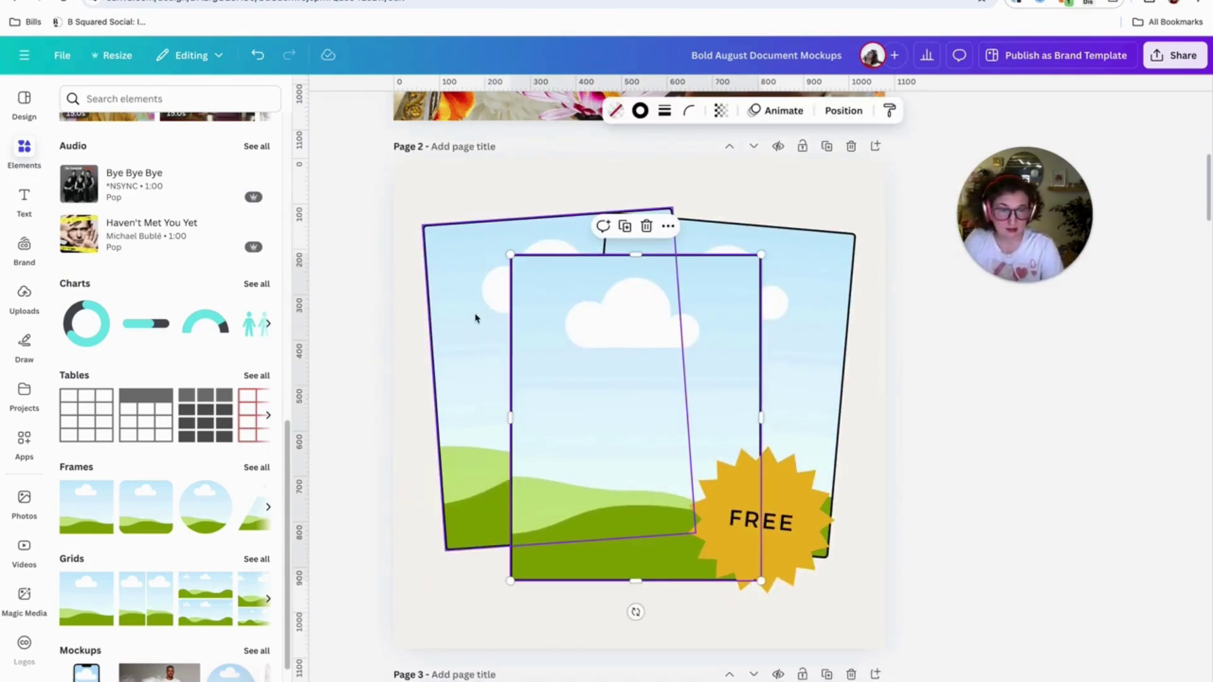
pyautogui.scroll(-2, 455, 316)
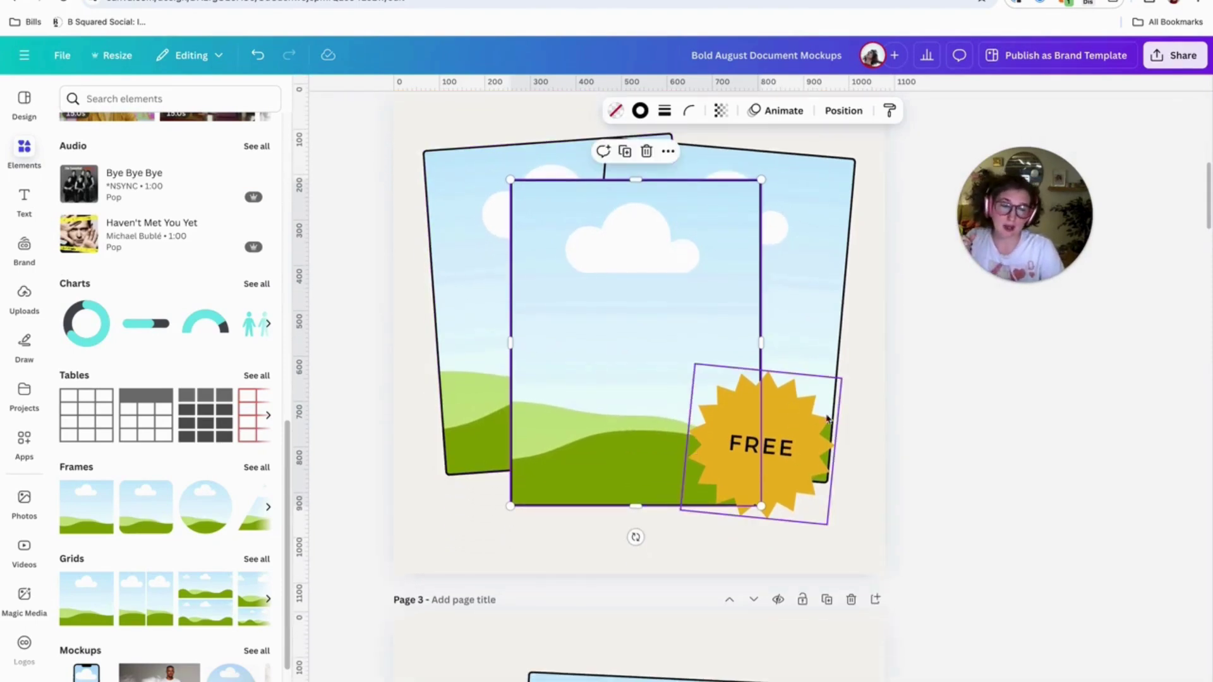
pyautogui.click(860, 404)
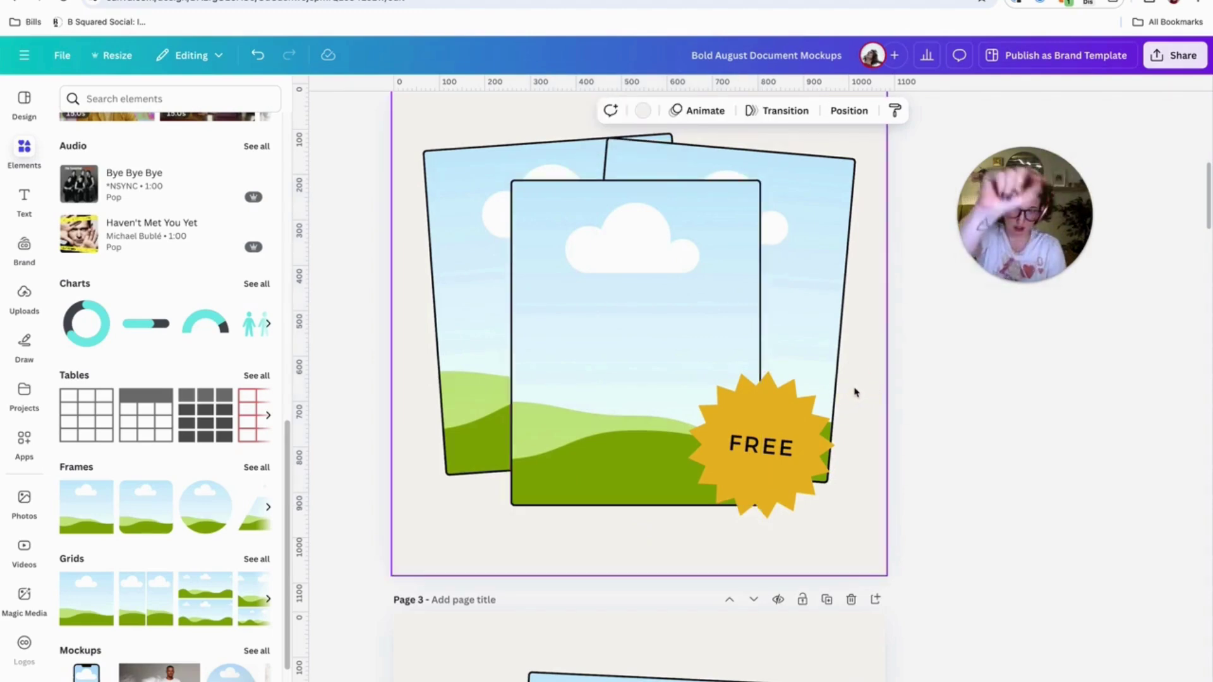
# Step: Try alternative shapes for the FREE badge on page 2, including a six-pointed star and a cut-corner square, ending with a pointy-top hexagon
pyautogui.click(792, 433)
pyautogui.scroll(2, 792, 433)
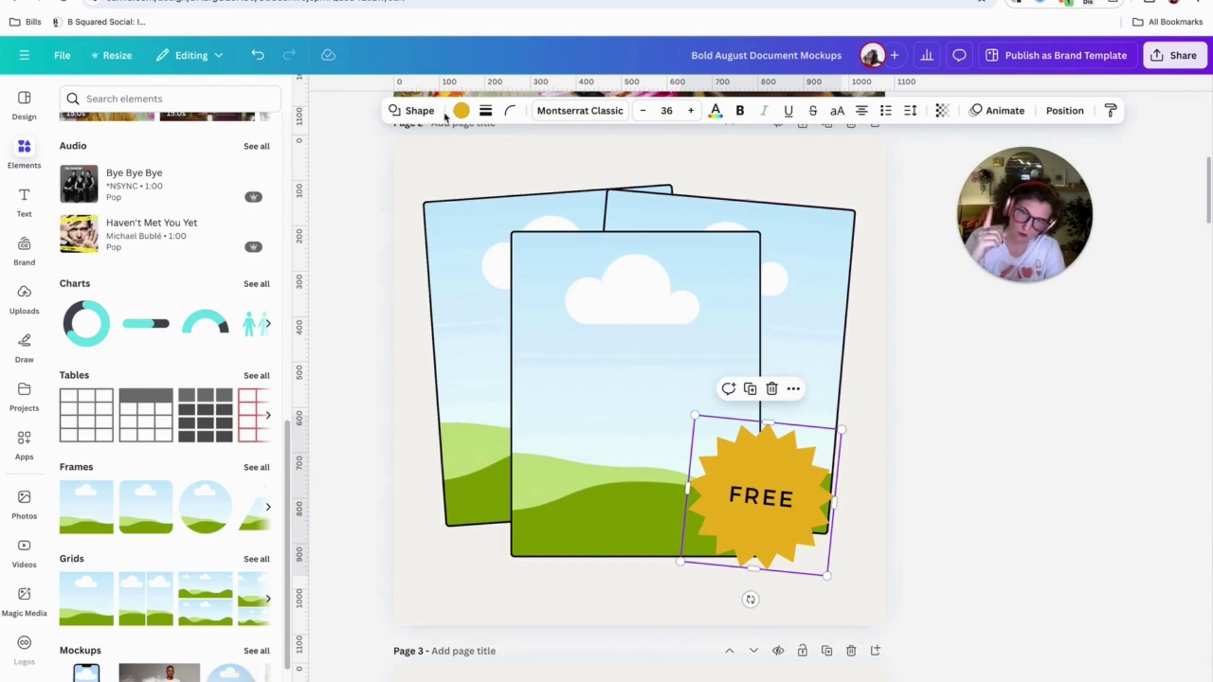
pyautogui.click(436, 167)
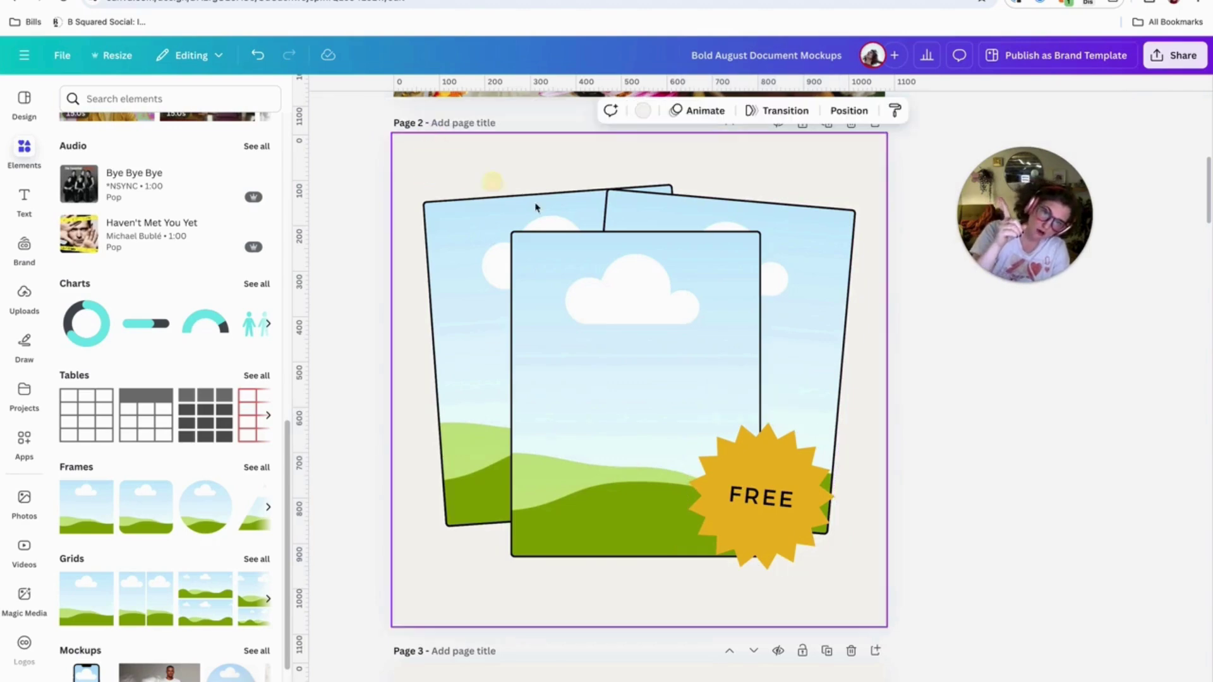
pyautogui.click(749, 468)
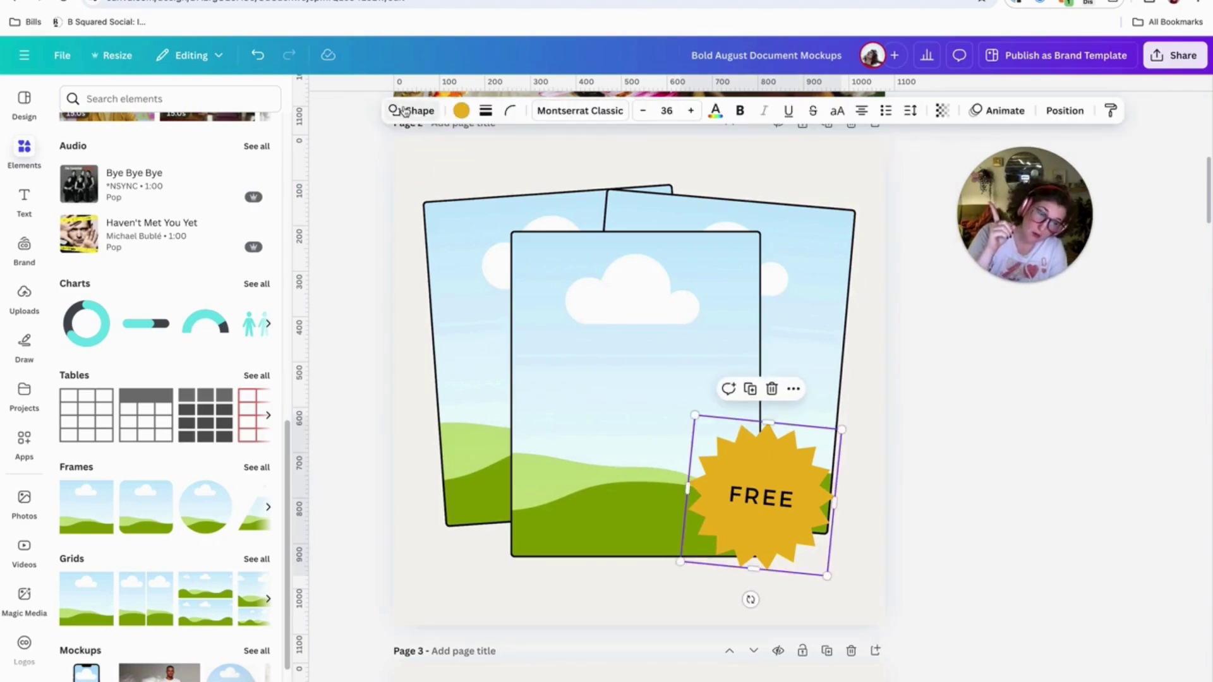
pyautogui.click(405, 112)
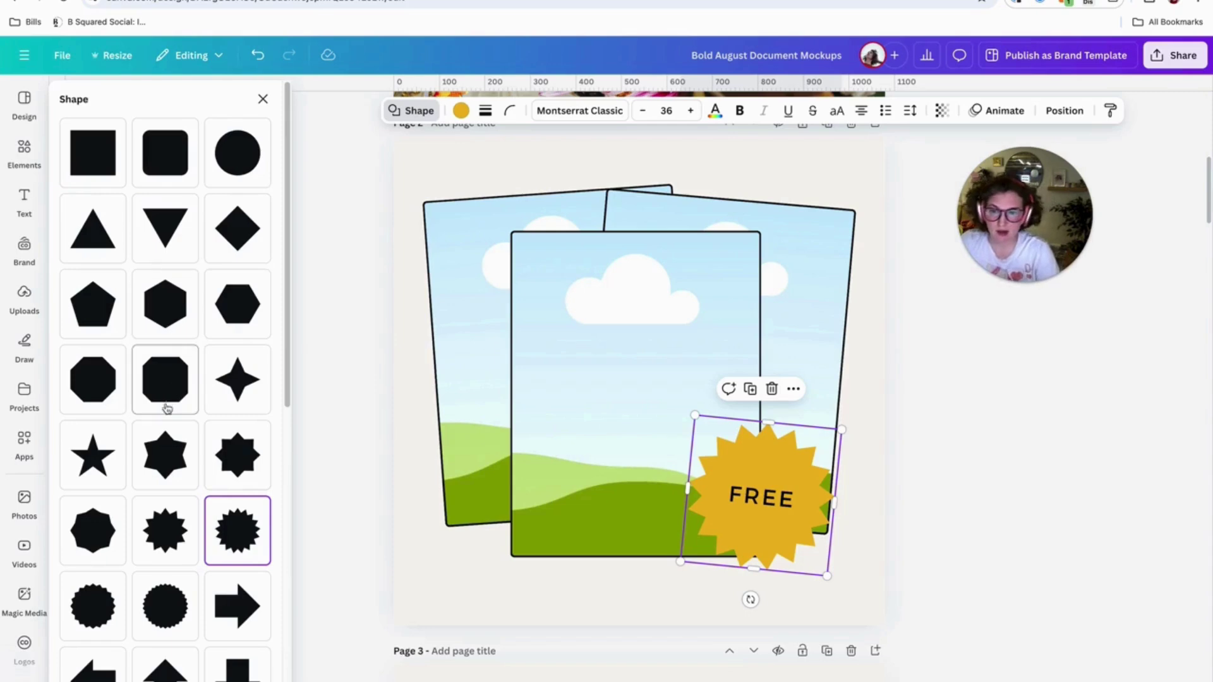
pyautogui.click(171, 441)
pyautogui.click(166, 385)
pyautogui.click(162, 321)
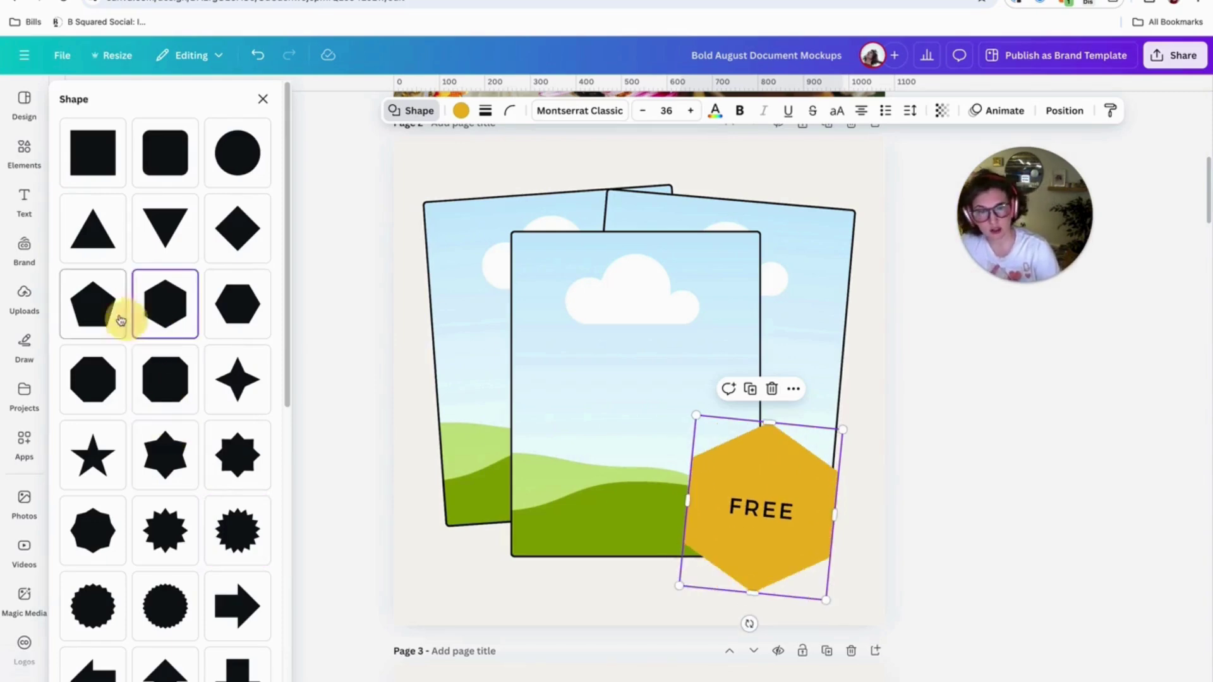
# Step: Try a circle and other simple shapes for the FREE badge on page 2, ending with the round-topped arch
pyautogui.click(120, 318)
pyautogui.click(164, 157)
pyautogui.click(235, 165)
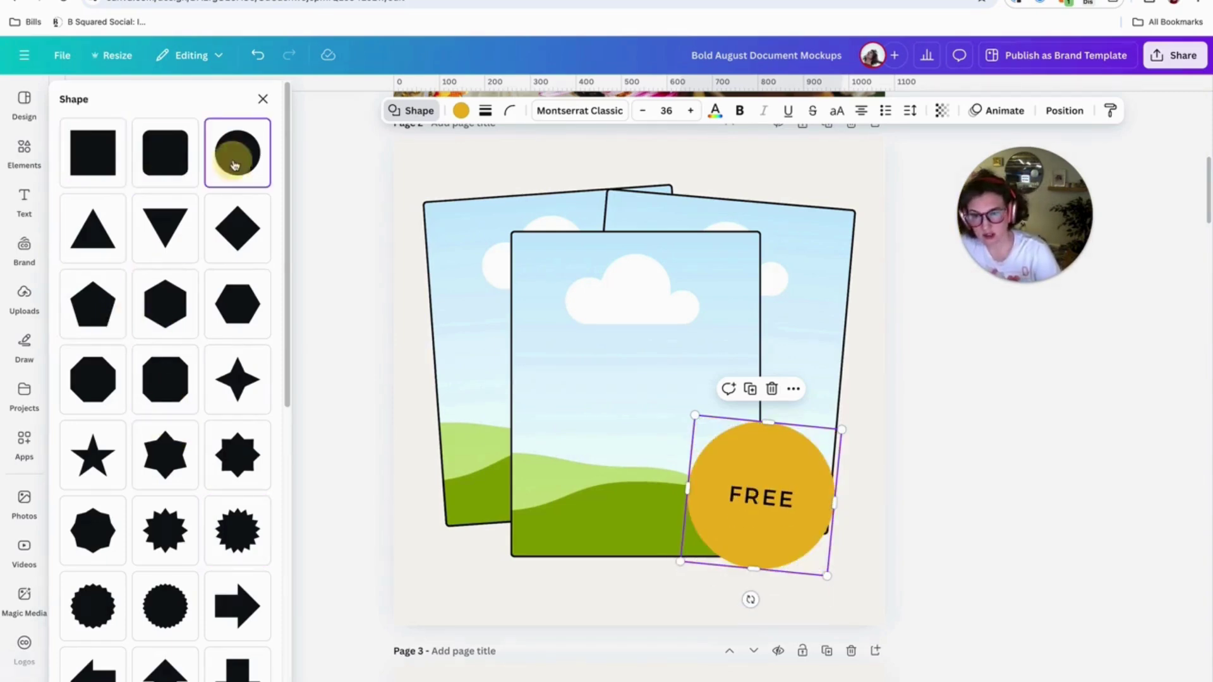
pyautogui.scroll(-10, 197, 367)
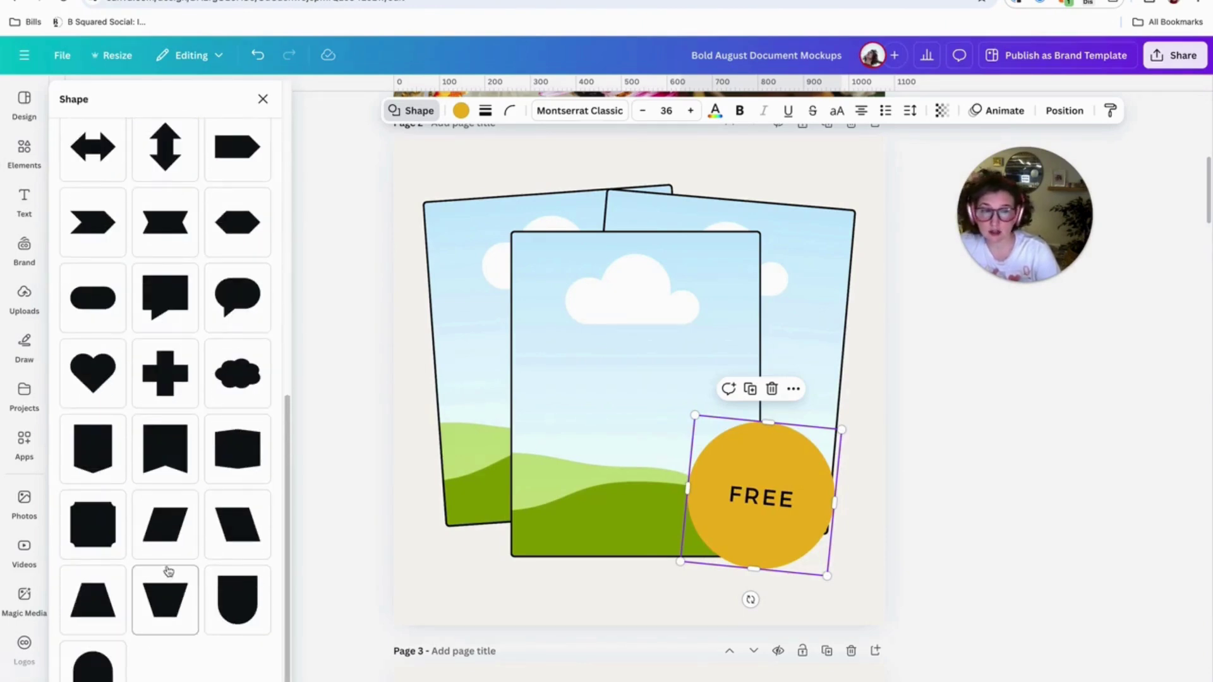
pyautogui.click(87, 669)
# Step: Straighten the arch badge to 0°, place it against the page's bottom edge near the centre, and shorten it from the top
pyautogui.moveTo(758, 484); pyautogui.dragTo(650, 482)
pyautogui.moveTo(639, 628); pyautogui.dragTo(649, 632)
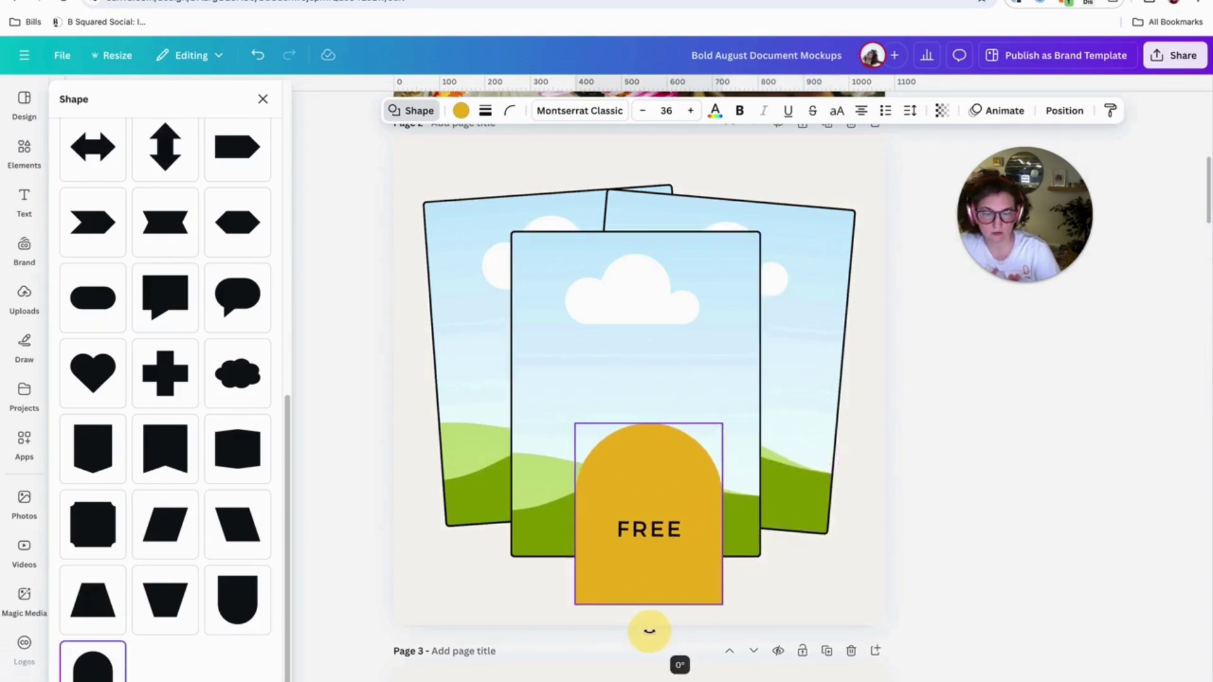
pyautogui.moveTo(671, 566); pyautogui.dragTo(685, 585)
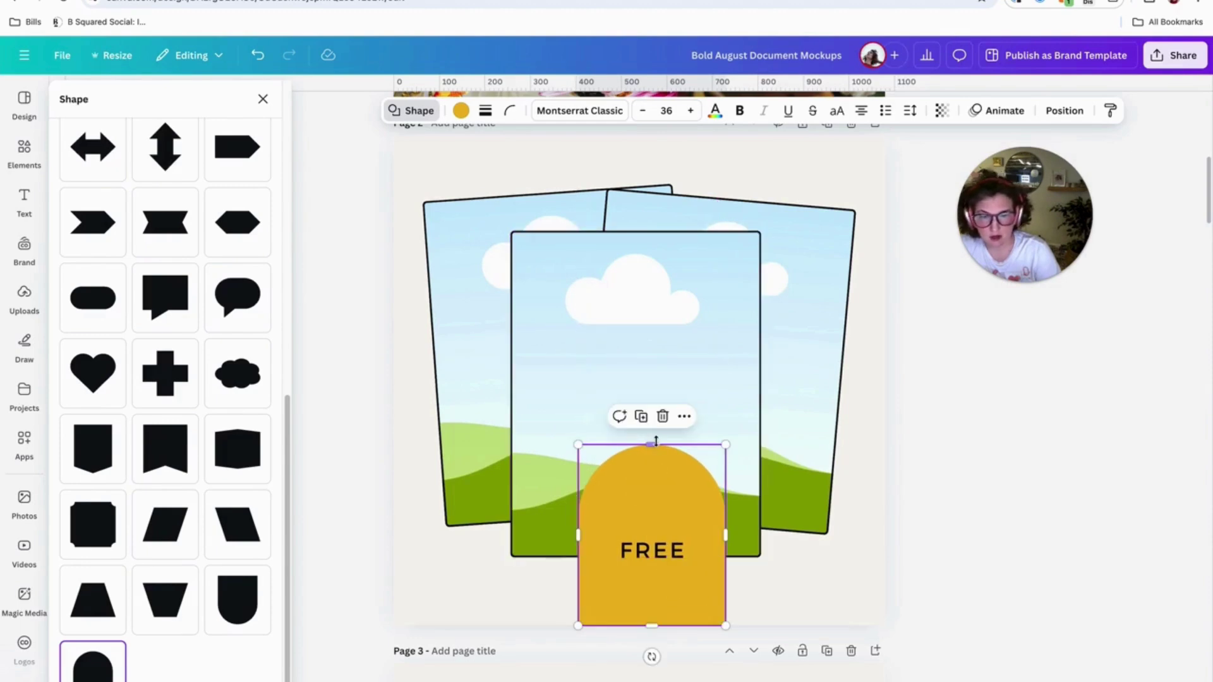
pyautogui.moveTo(651, 444); pyautogui.dragTo(664, 489)
pyautogui.click(872, 556)
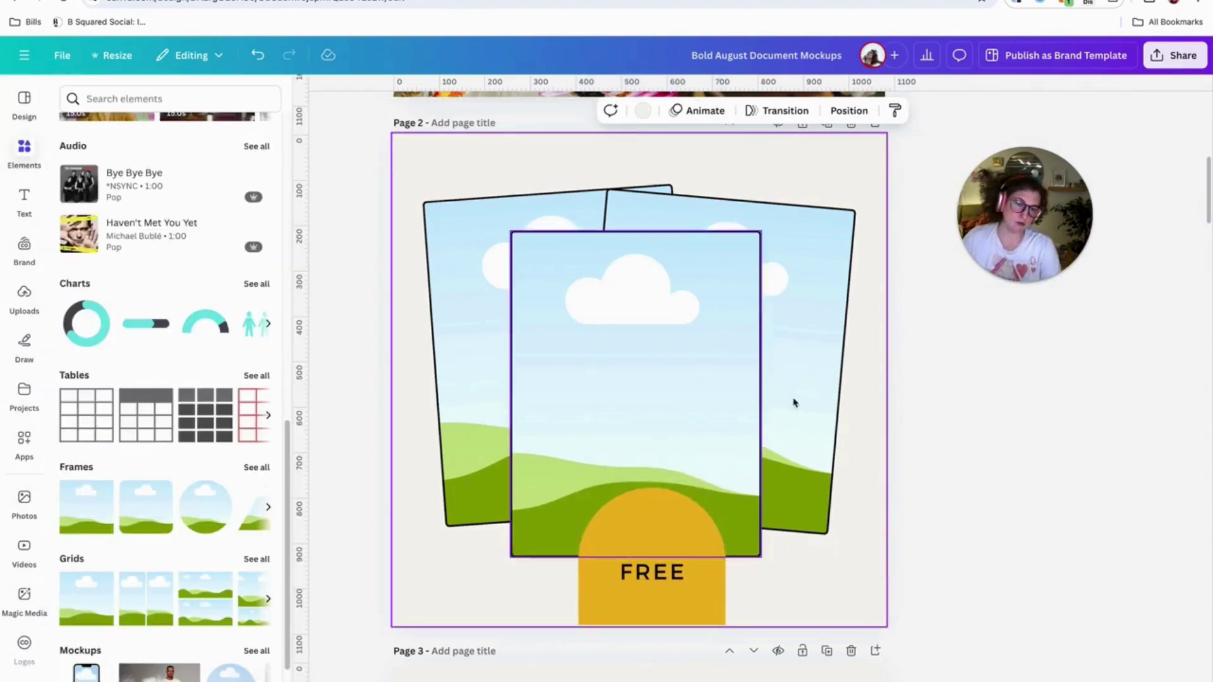
# Step: Try the border weight setting on the arch-shaped FREE badge and return it to 0
pyautogui.click(686, 576)
pyautogui.click(783, 587)
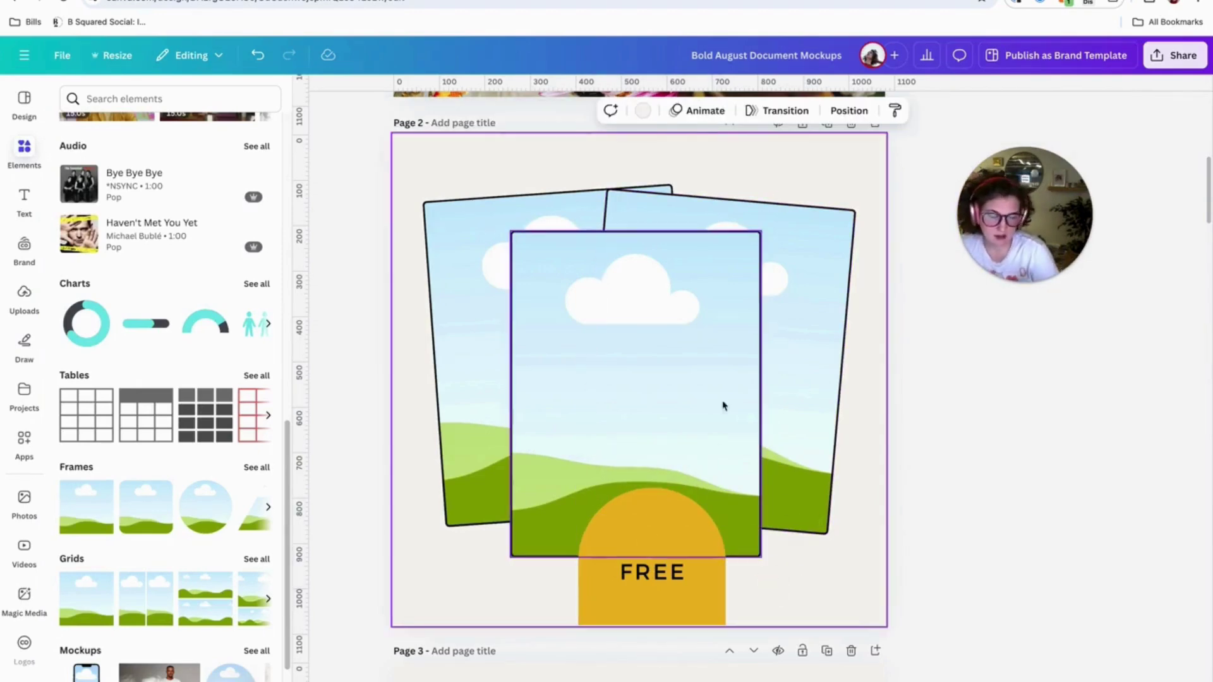
pyautogui.click(588, 574)
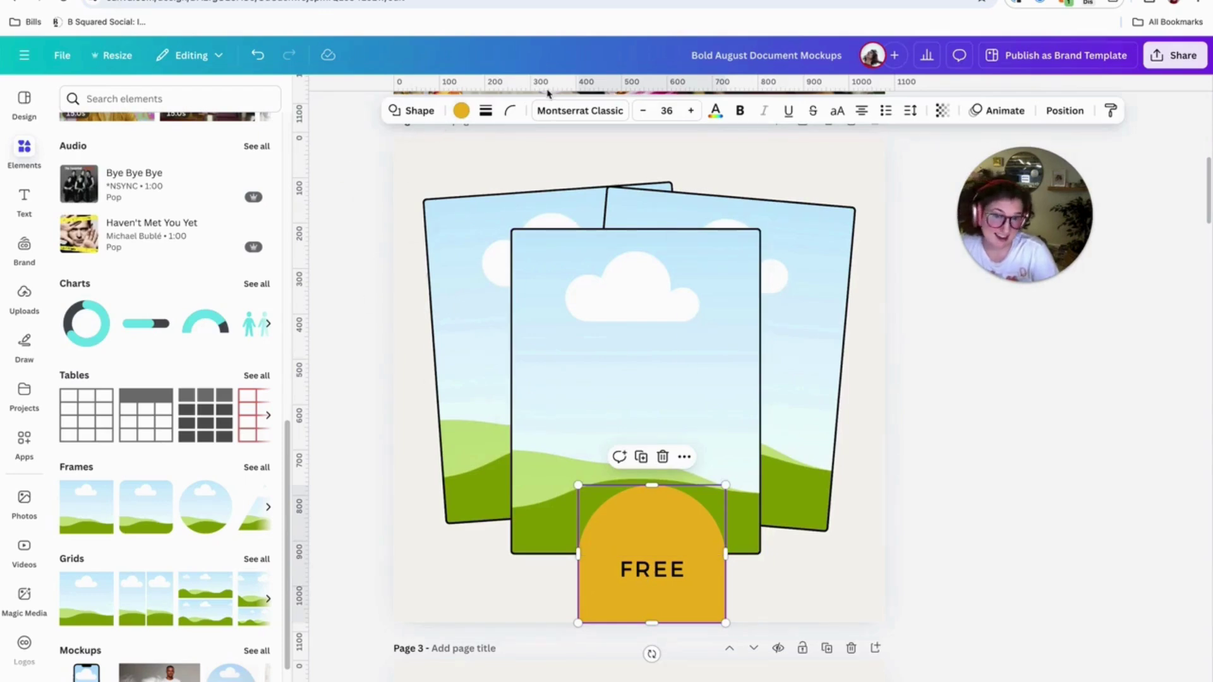
pyautogui.click(486, 112)
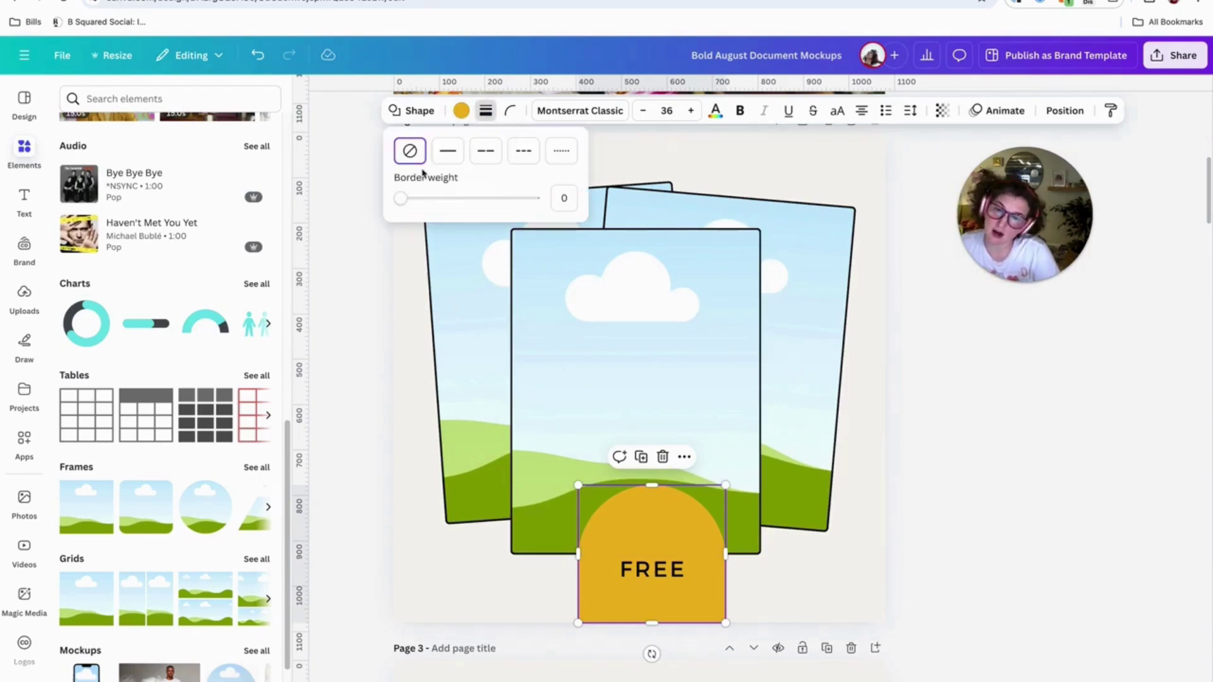
pyautogui.moveTo(401, 202)
pyautogui.mouseDown()
pyautogui.moveTo(523, 200)
pyautogui.moveTo(390, 206)
pyautogui.mouseUp()
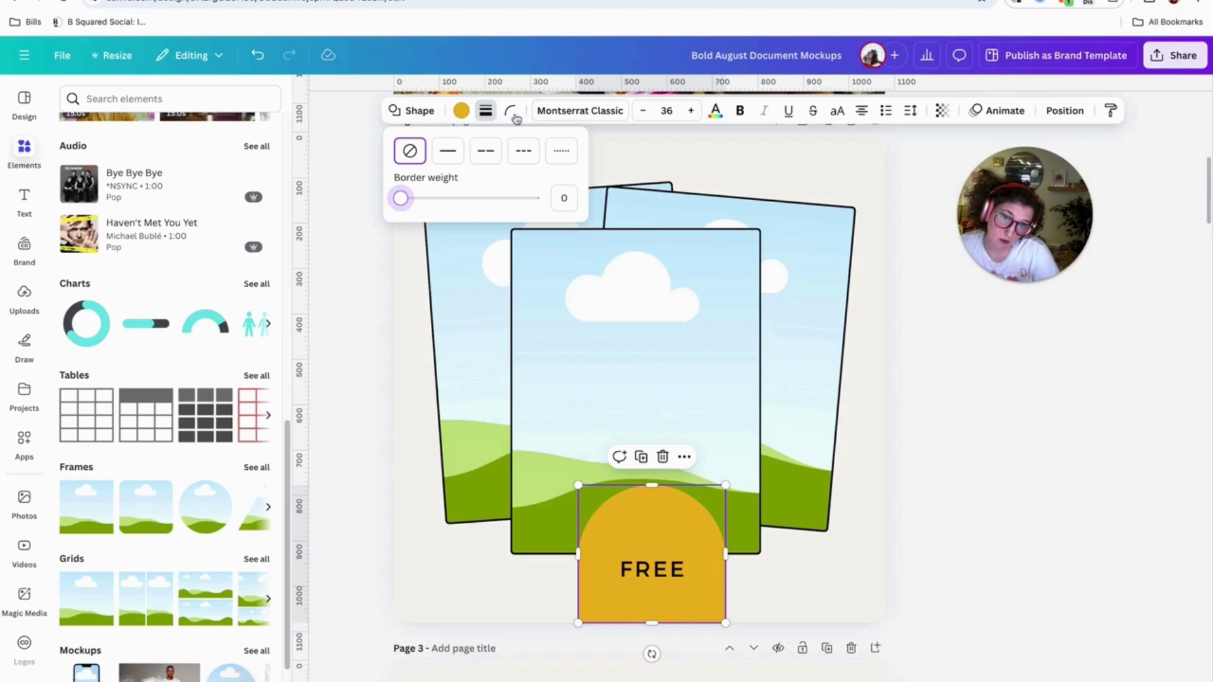
pyautogui.click(424, 329)
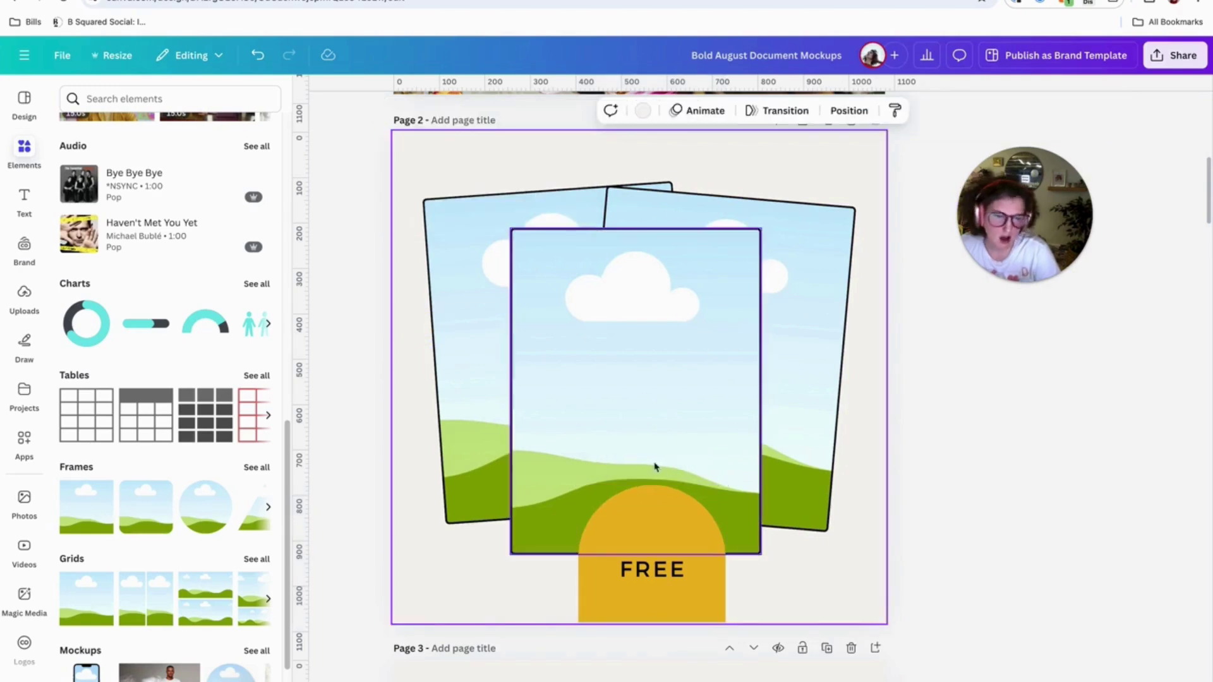
# Step: Try the corner rounding setting on the starburst FREE badge on page 3 and return it to 0
pyautogui.scroll(-8, 632, 411)
pyautogui.click(796, 480)
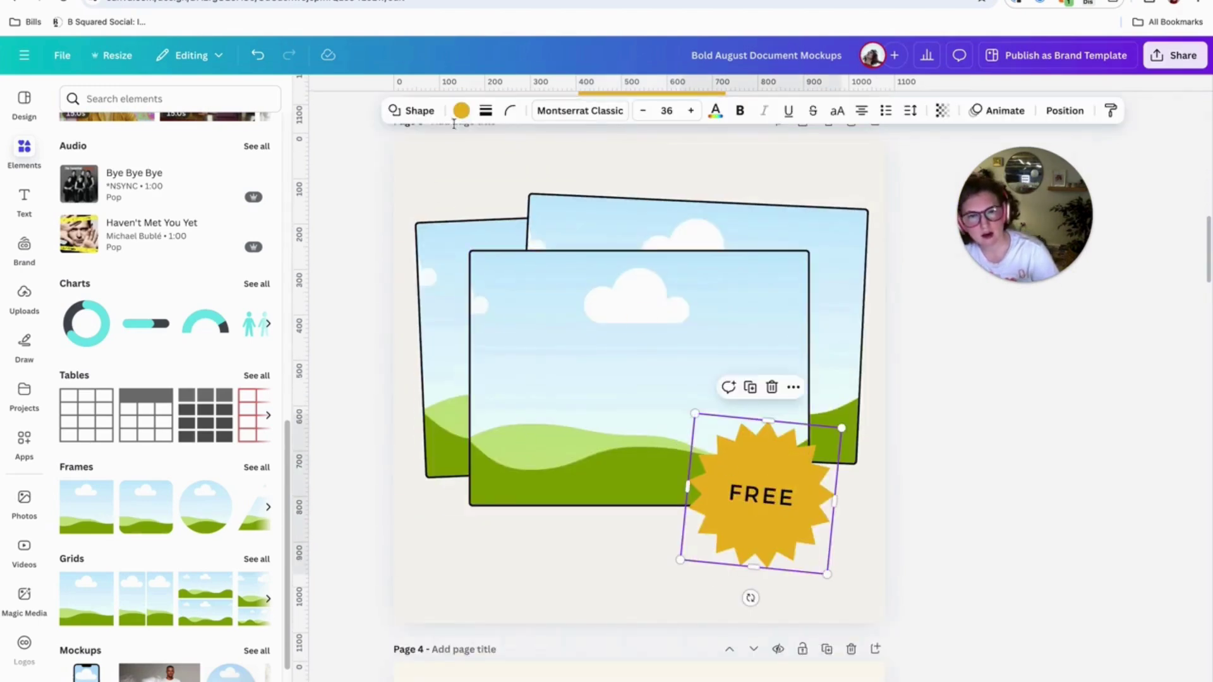
pyautogui.click(510, 112)
pyautogui.moveTo(463, 171); pyautogui.dragTo(222, 168)
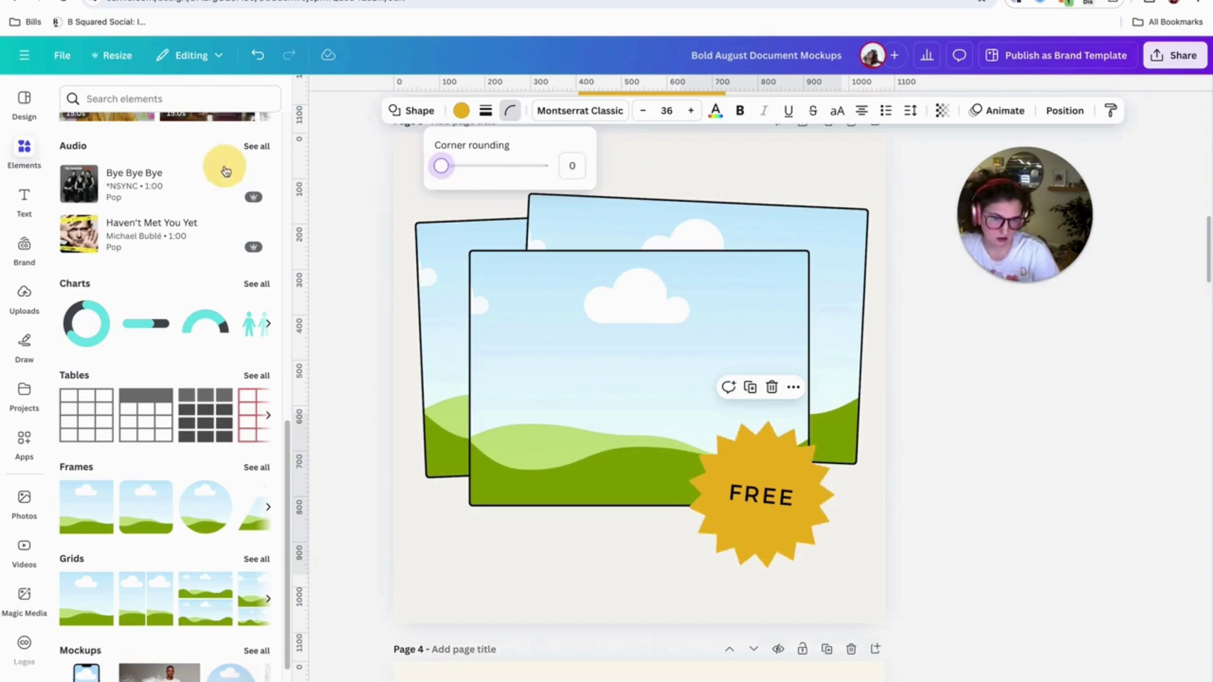
pyautogui.click(511, 536)
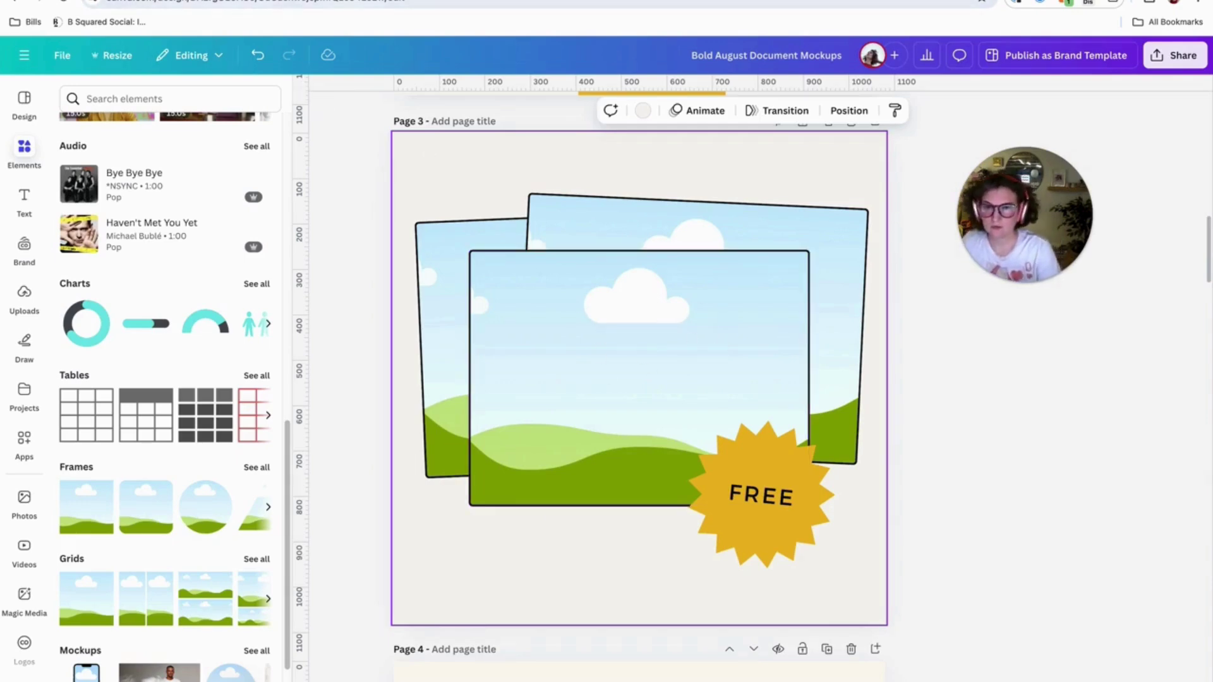
# Step: Open the Canva home page in a new browser tab
pyautogui.hotkey('ctrl', 't')
pyautogui.write('canva')
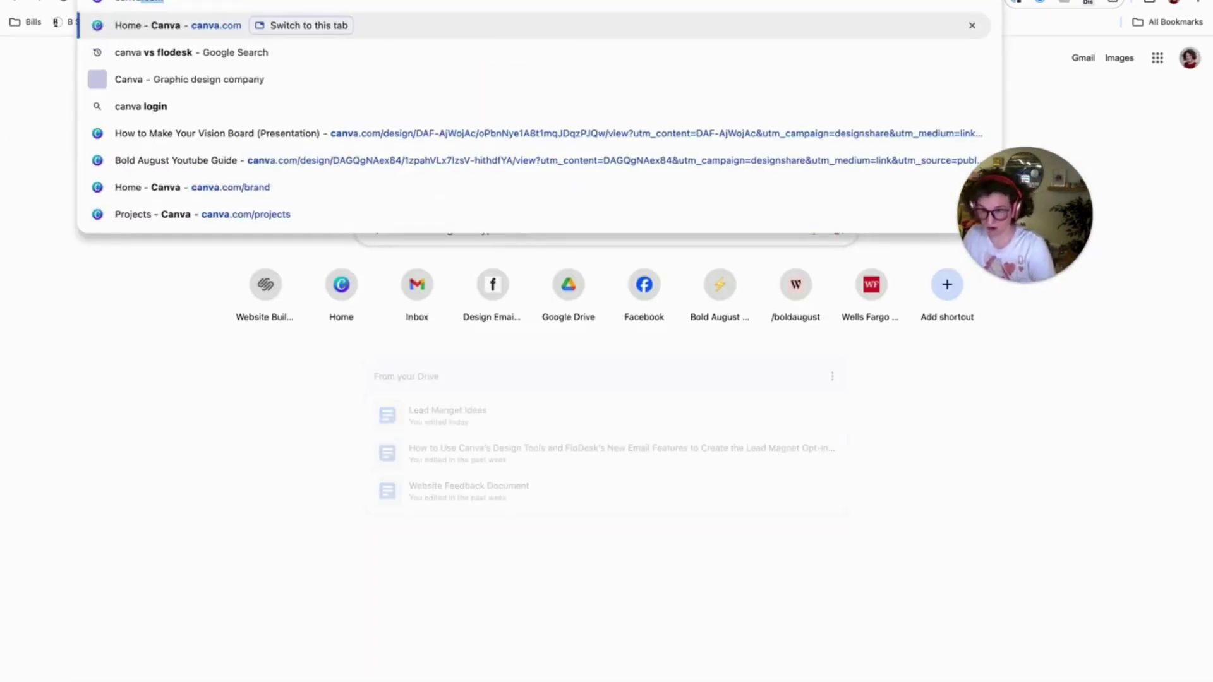
pyautogui.press('Return')
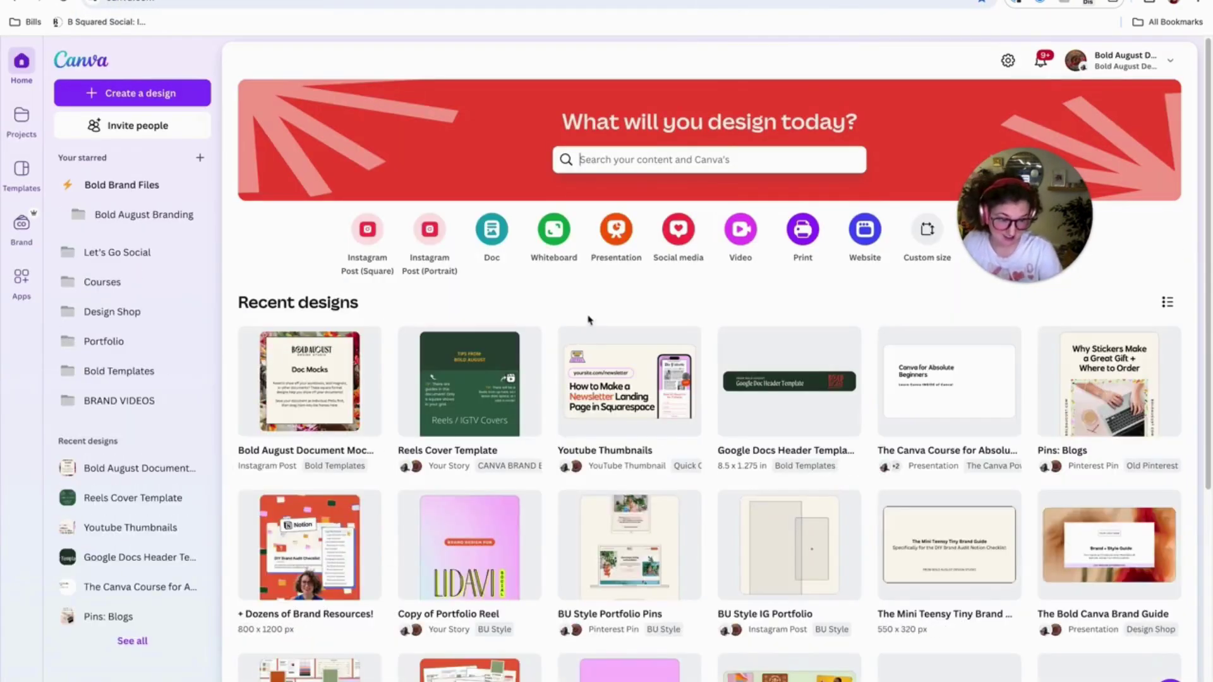
# Step: Find the Bold Brand Personality Quiz presentation among the recent designs and open it
pyautogui.scroll(-3, 588, 320)
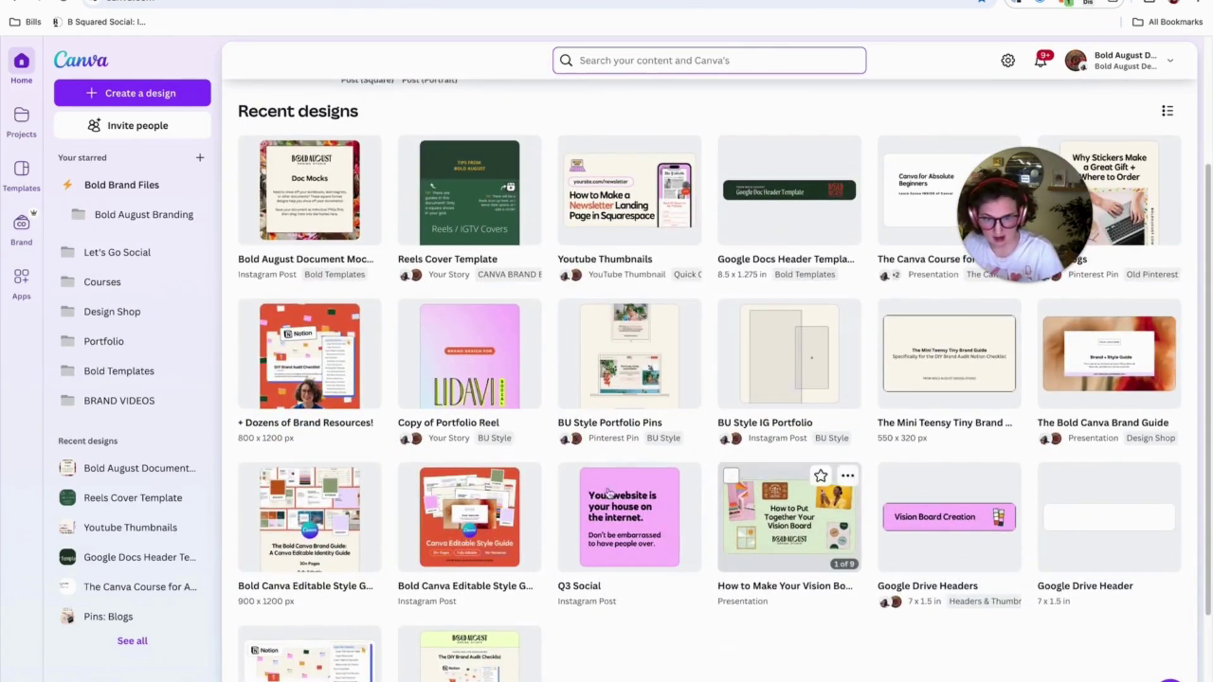
pyautogui.scroll(2, 609, 494)
pyautogui.scroll(-4, 609, 494)
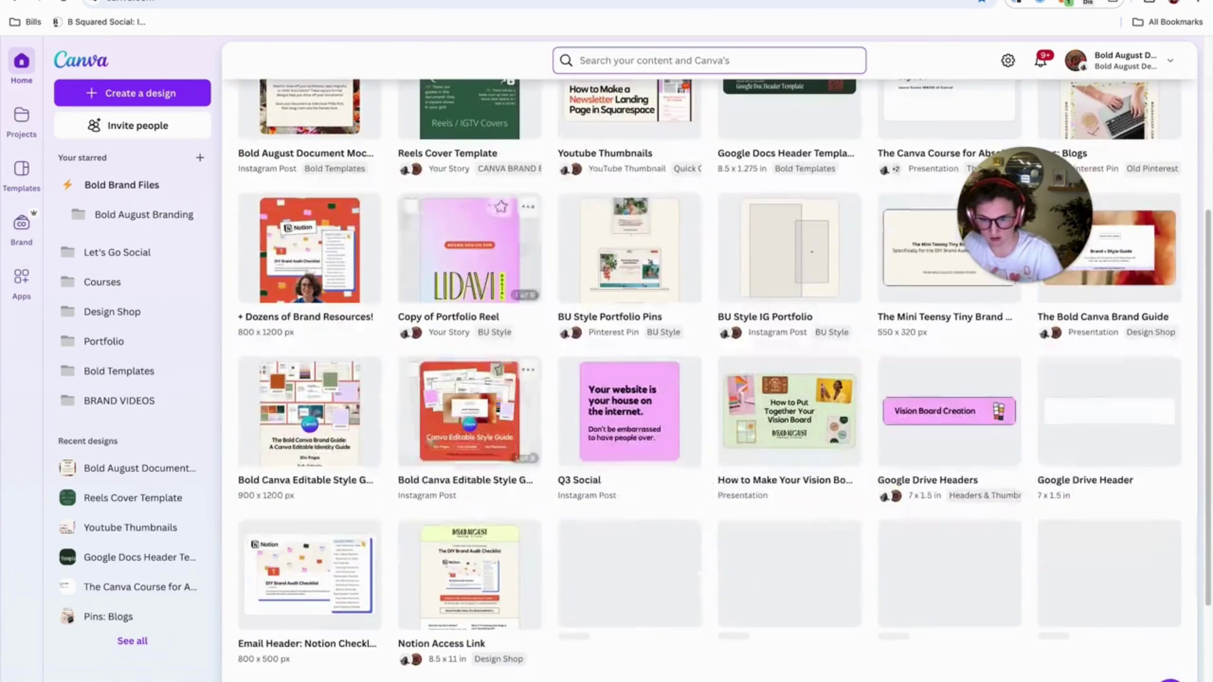
pyautogui.scroll(-1, 376, 549)
pyautogui.scroll(3, 378, 543)
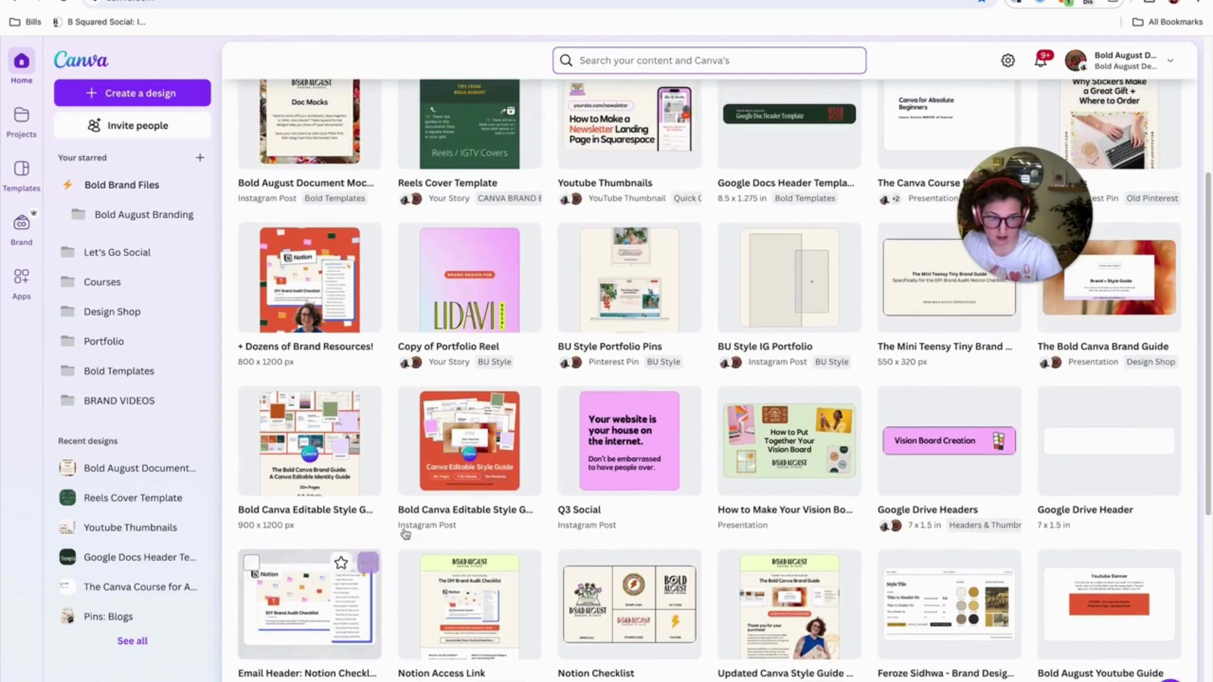
pyautogui.scroll(4, 470, 616)
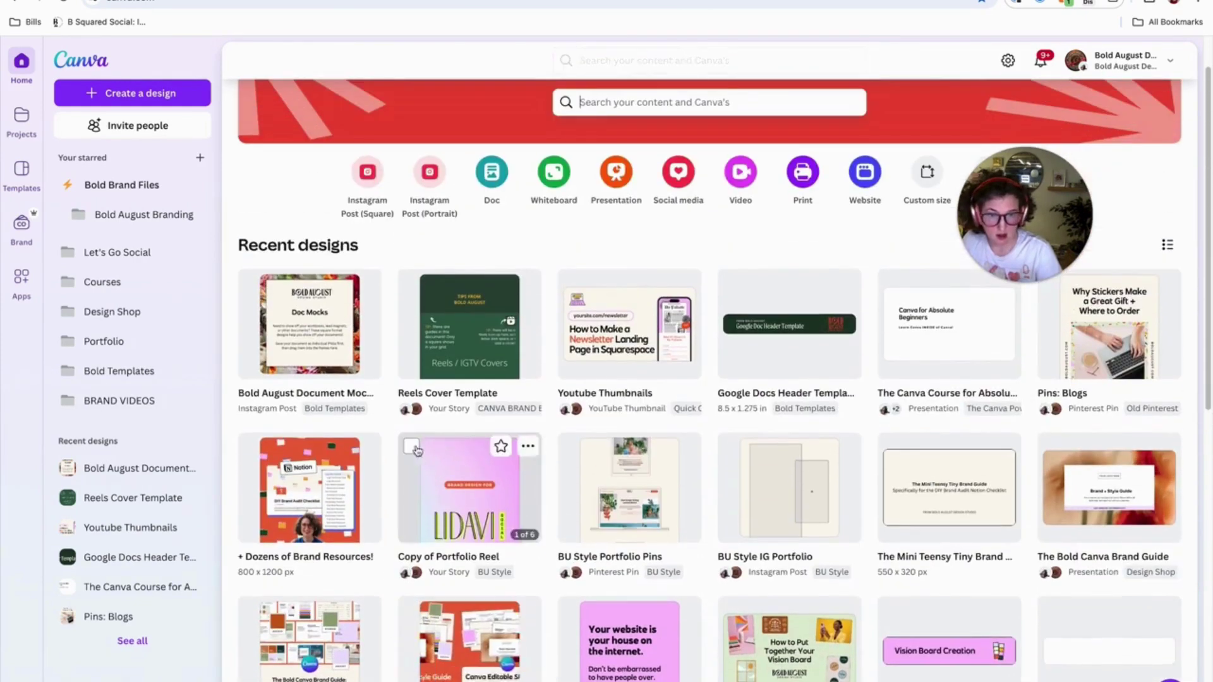
pyautogui.scroll(-2, 744, 481)
pyautogui.scroll(-6, 744, 482)
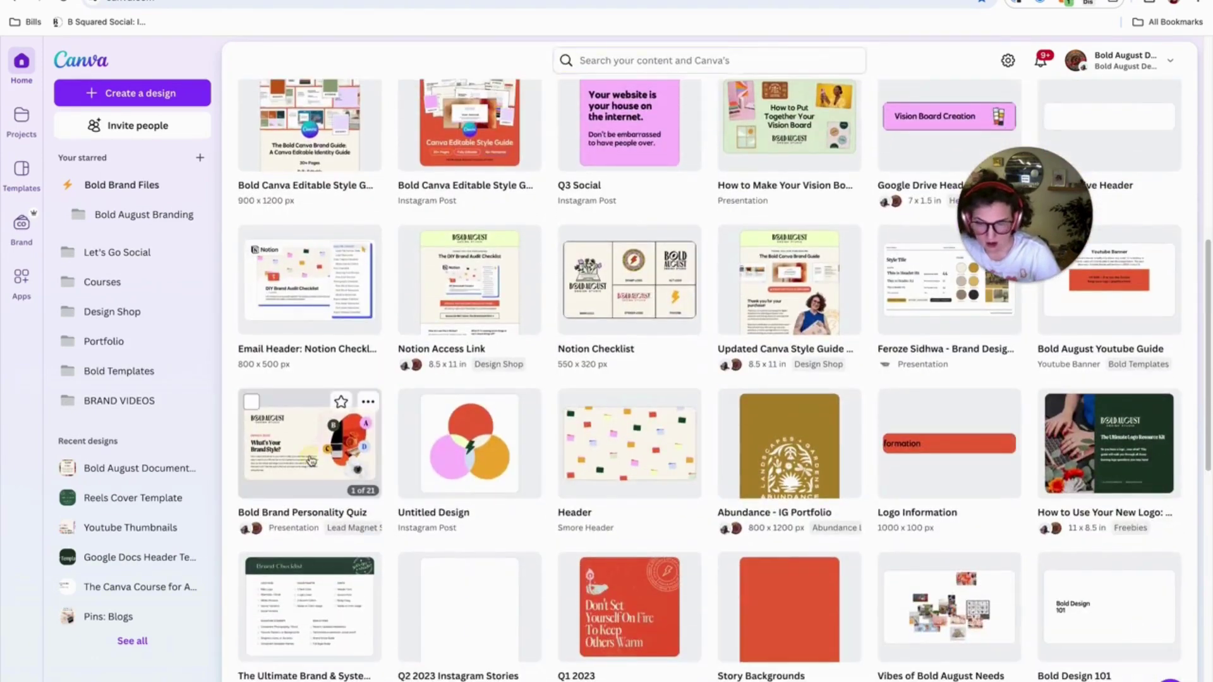
pyautogui.click(314, 462)
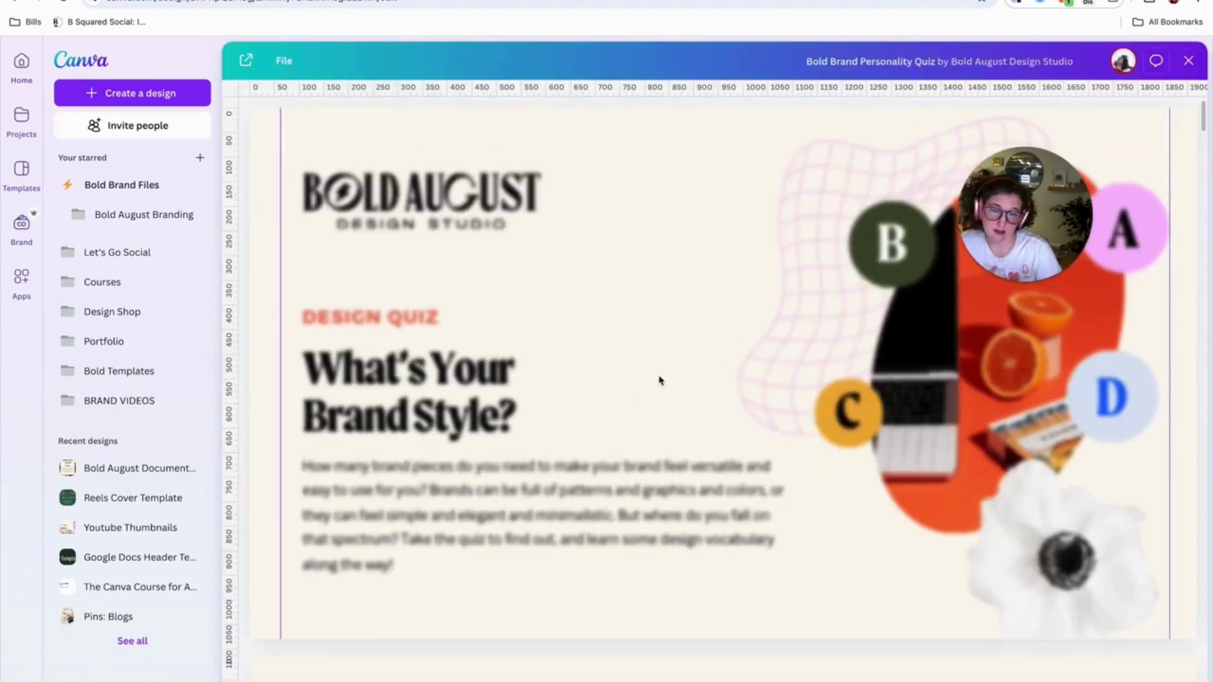
# Step: Look through the quiz presentation's pages, from the cover and question pages to the result pages near the end
pyautogui.scroll(-5, 659, 379)
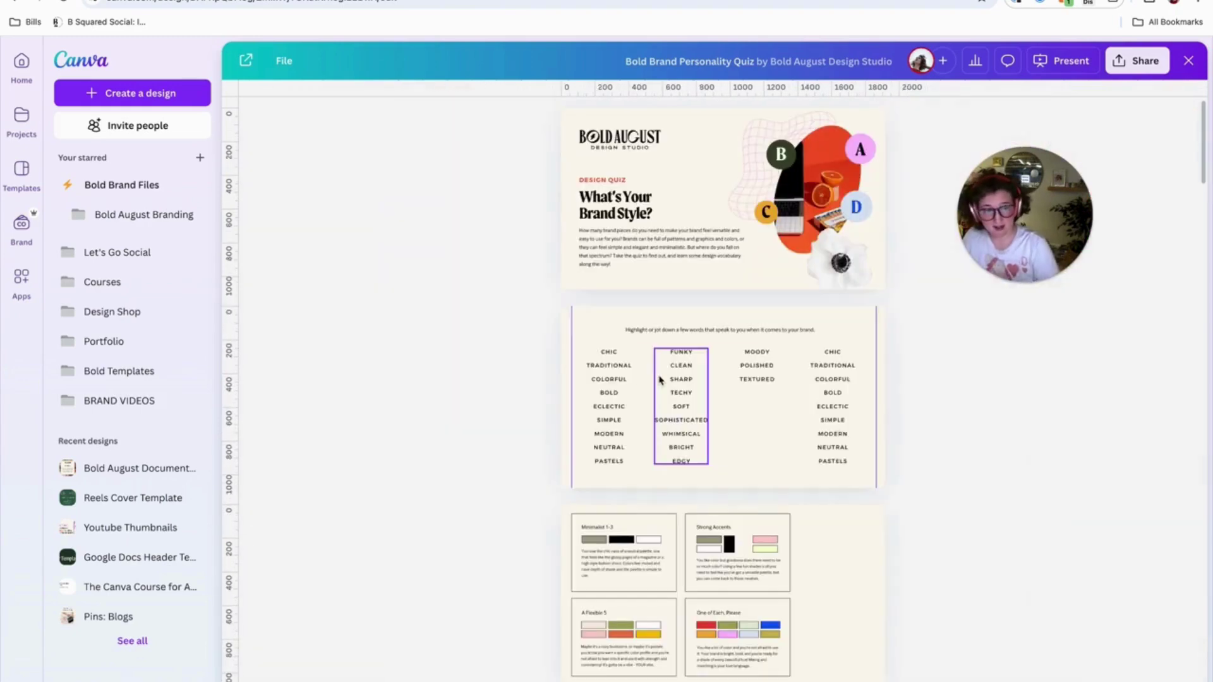
pyautogui.scroll(-6, 661, 387)
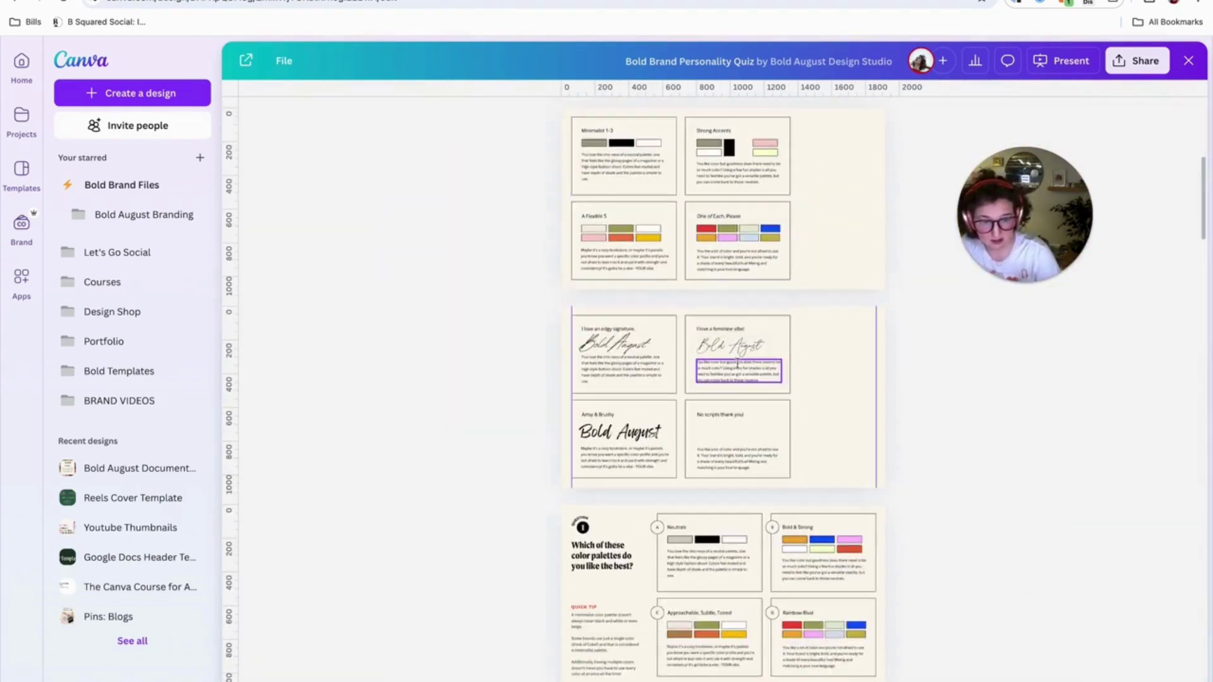
pyautogui.scroll(-3, 767, 507)
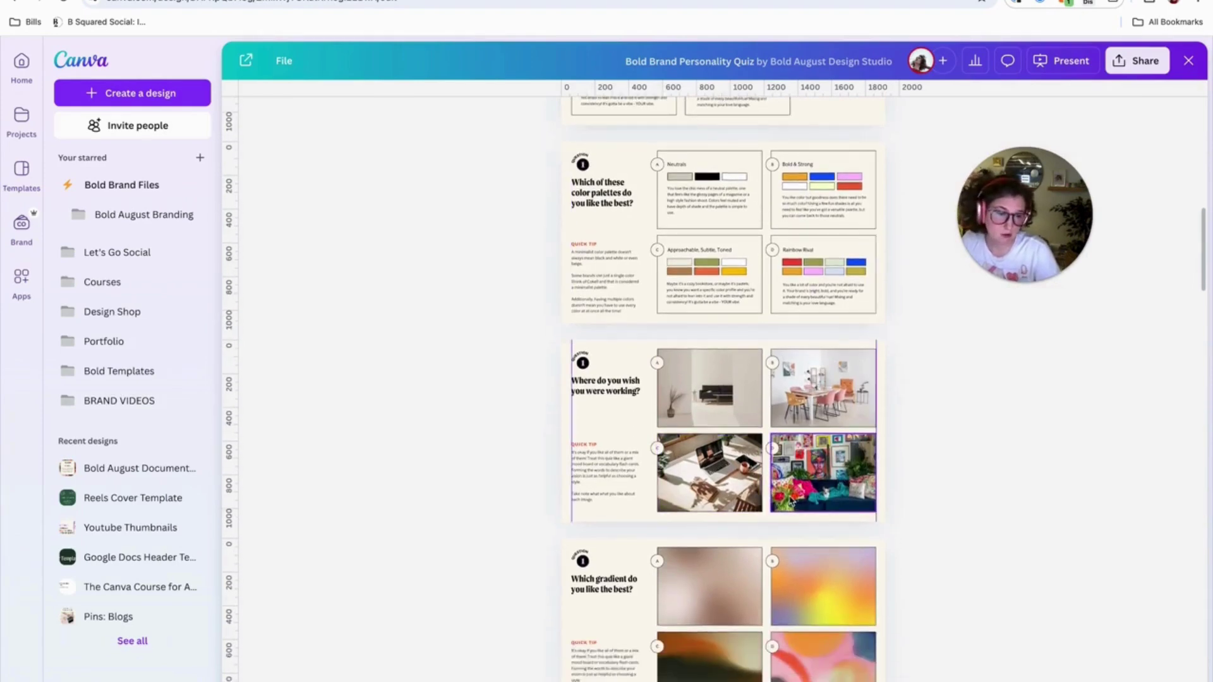
pyautogui.scroll(-4, 738, 373)
pyautogui.scroll(-10, 794, 427)
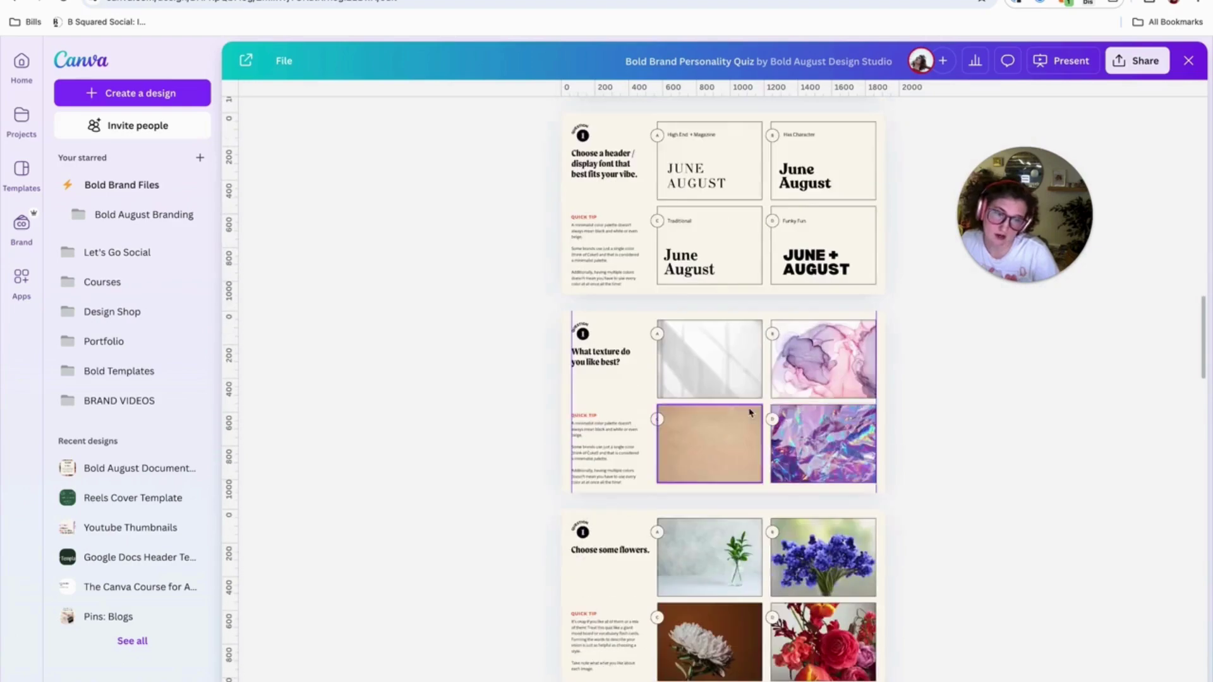
pyautogui.scroll(-11, 781, 412)
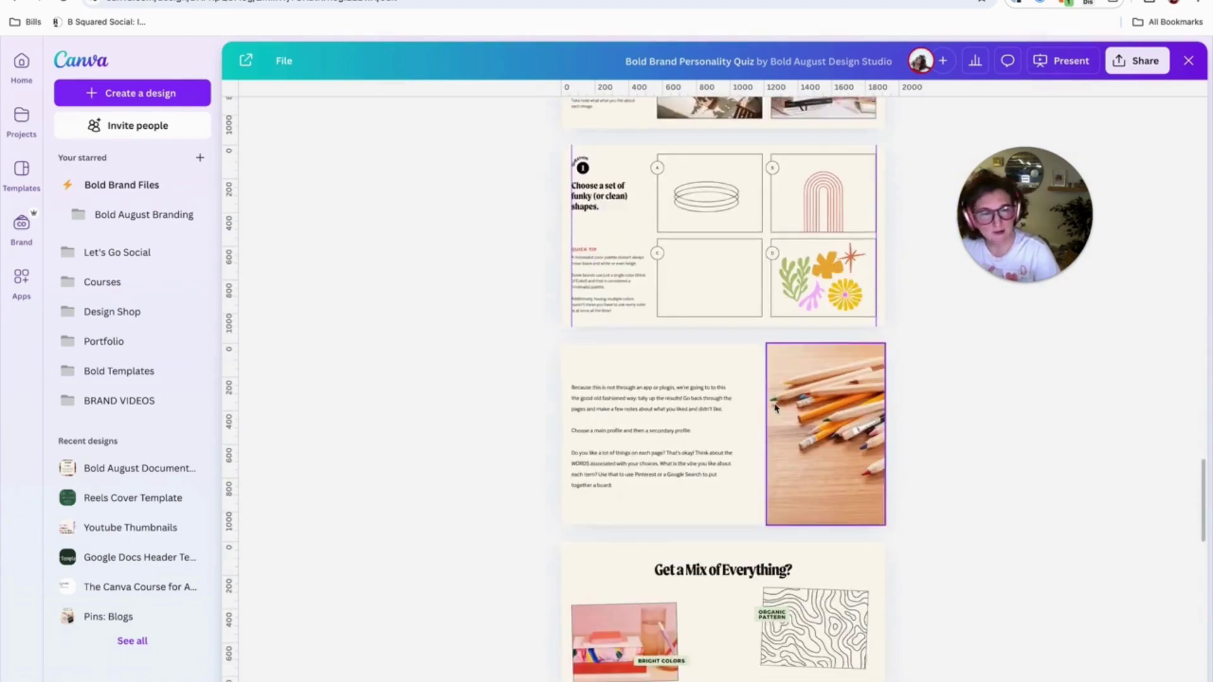
pyautogui.scroll(-4, 769, 398)
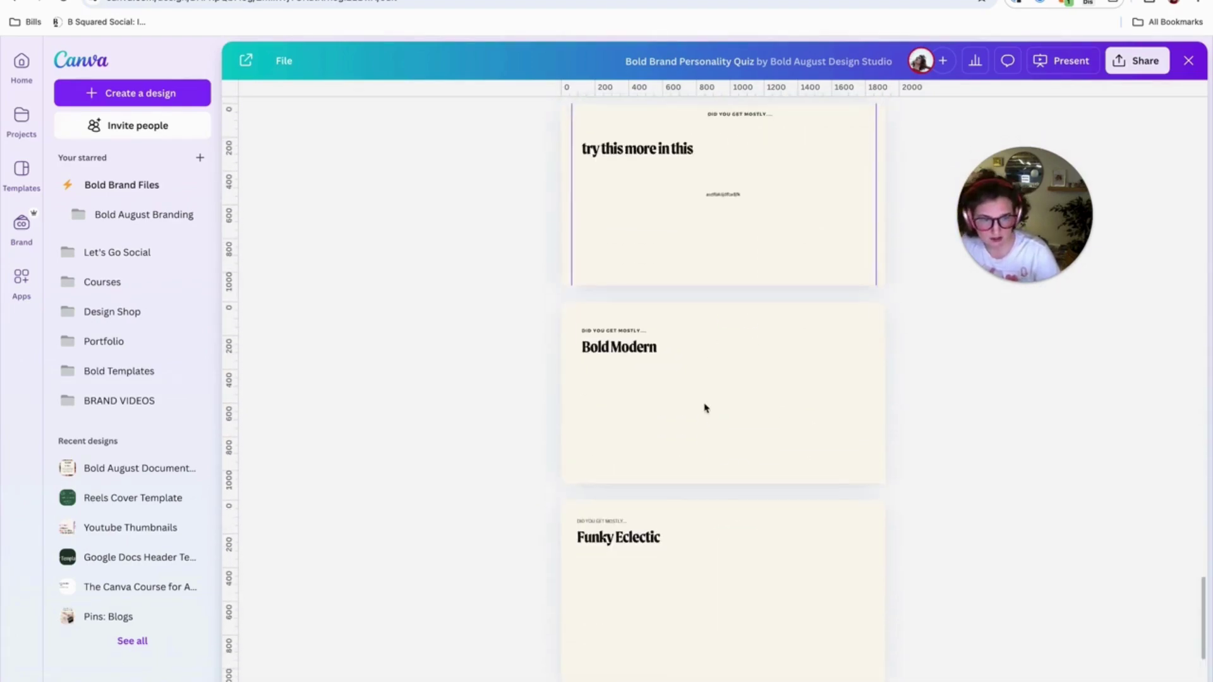
pyautogui.scroll(-3, 736, 405)
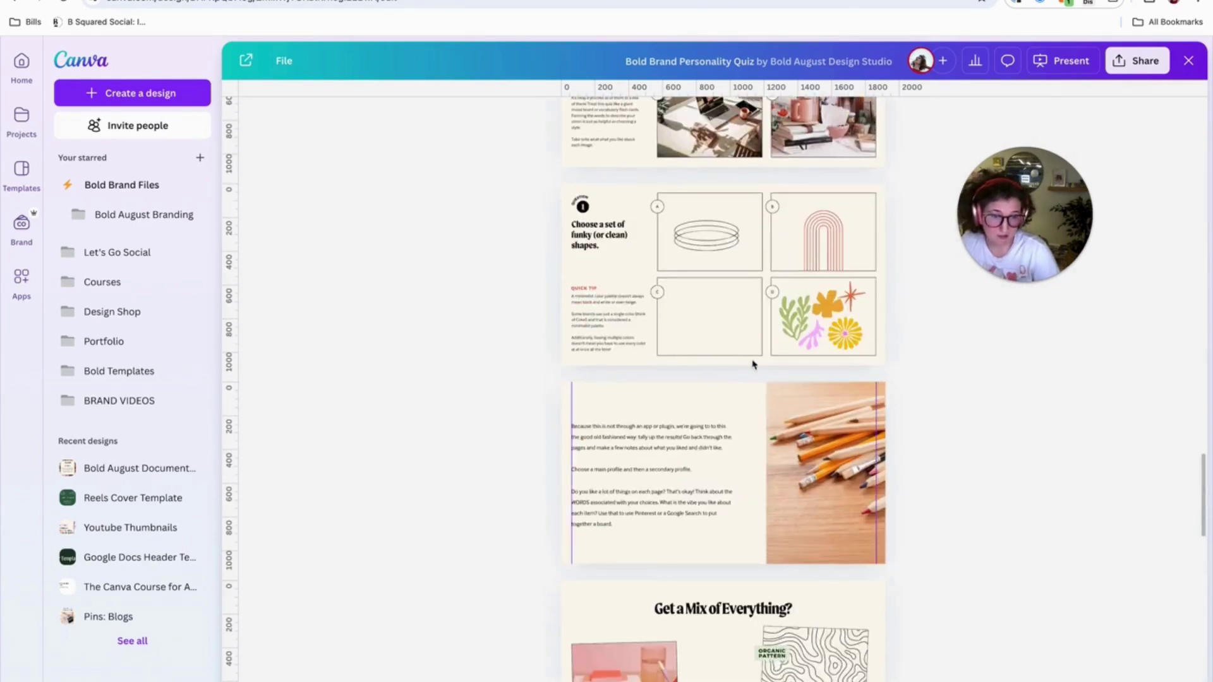
# Step: Open the quiz presentation in the full editor and return to its cover page
pyautogui.click(718, 403)
pyautogui.scroll(20, 607, 423)
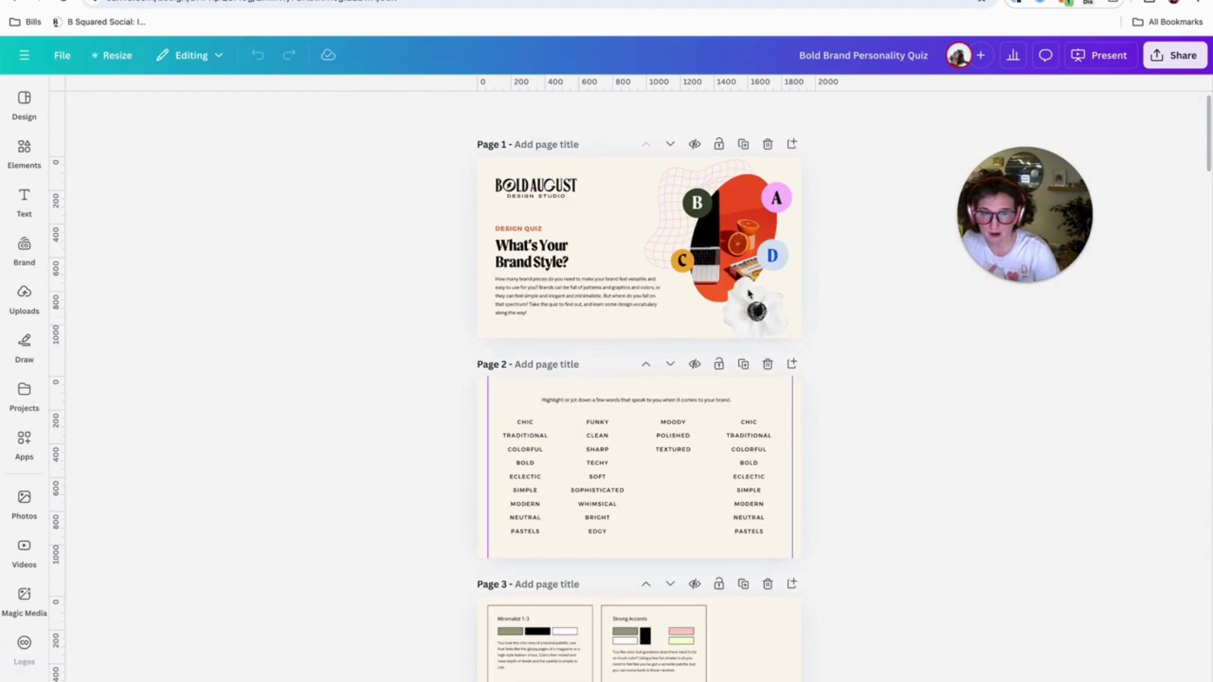
pyautogui.moveTo(984, 231)
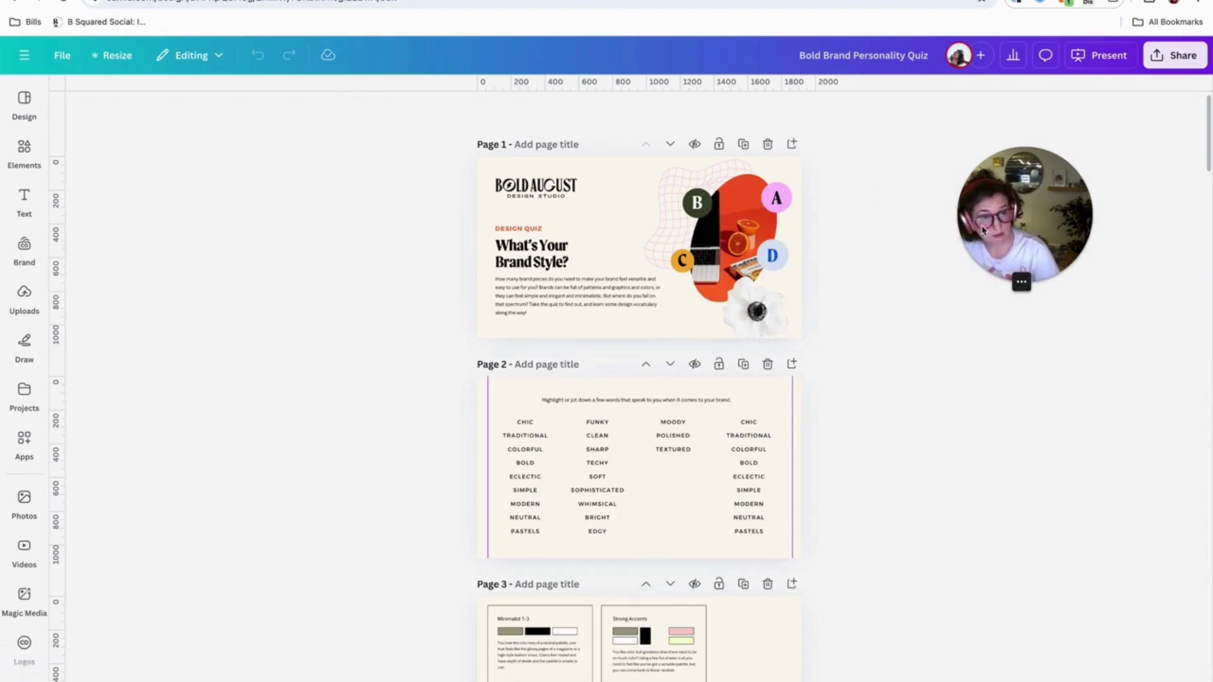
pyautogui.moveTo(1061, 200); pyautogui.dragTo(812, 243)
# Step: In the quiz's download settings, toggle the Flatten PDF option and choose PNG as the file type
pyautogui.click(1170, 61)
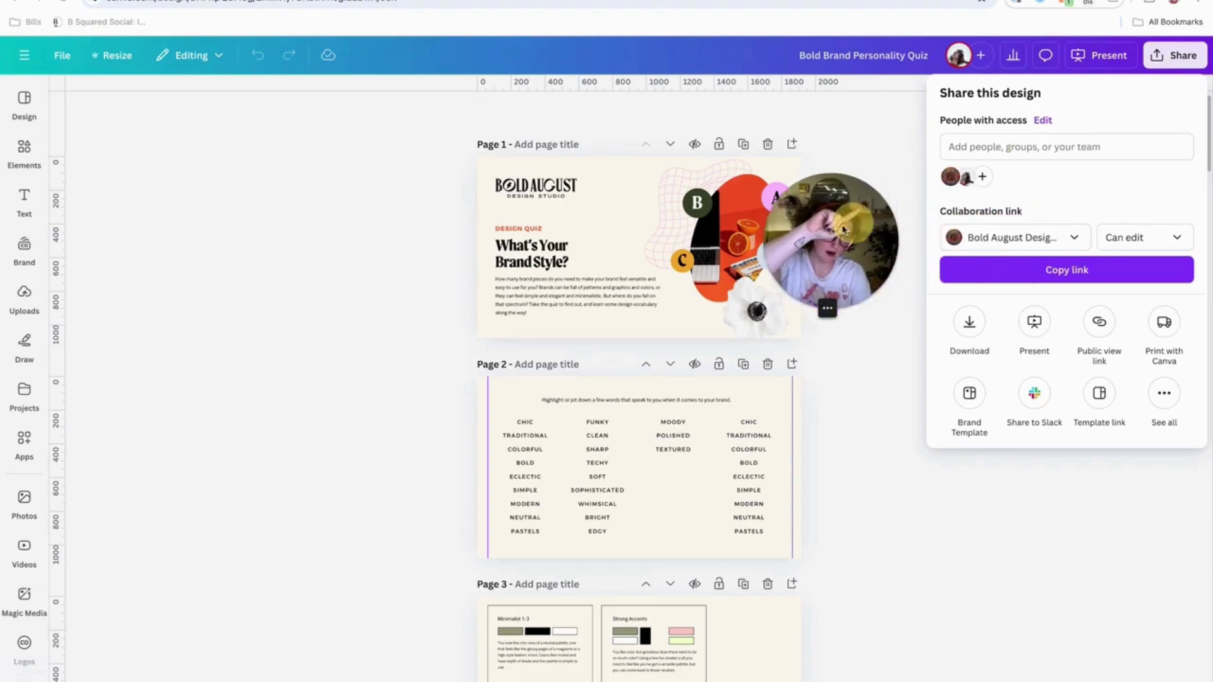
pyautogui.click(970, 323)
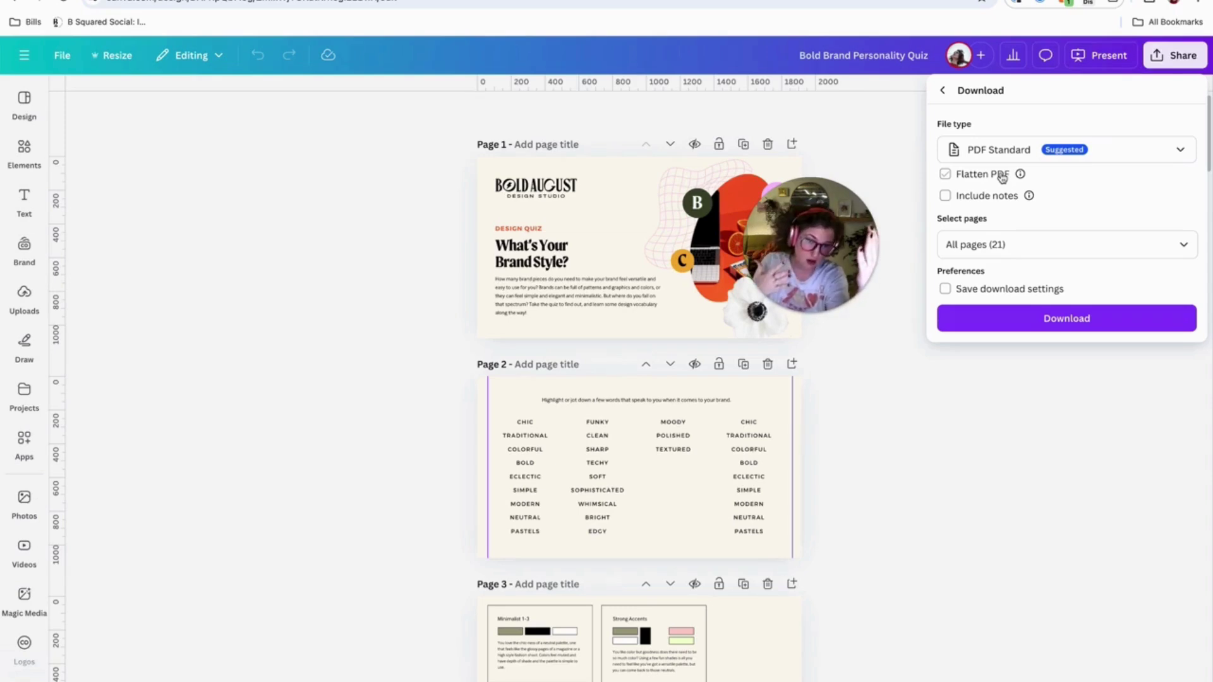
pyautogui.click(1002, 176)
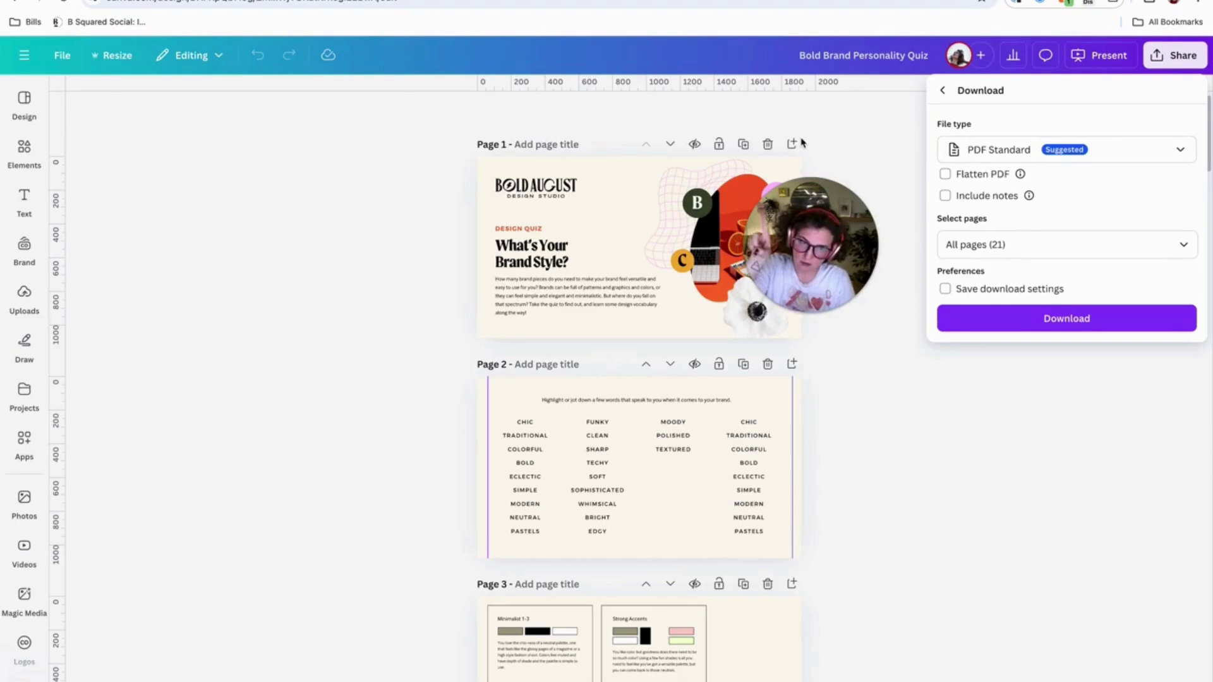
pyautogui.click(968, 158)
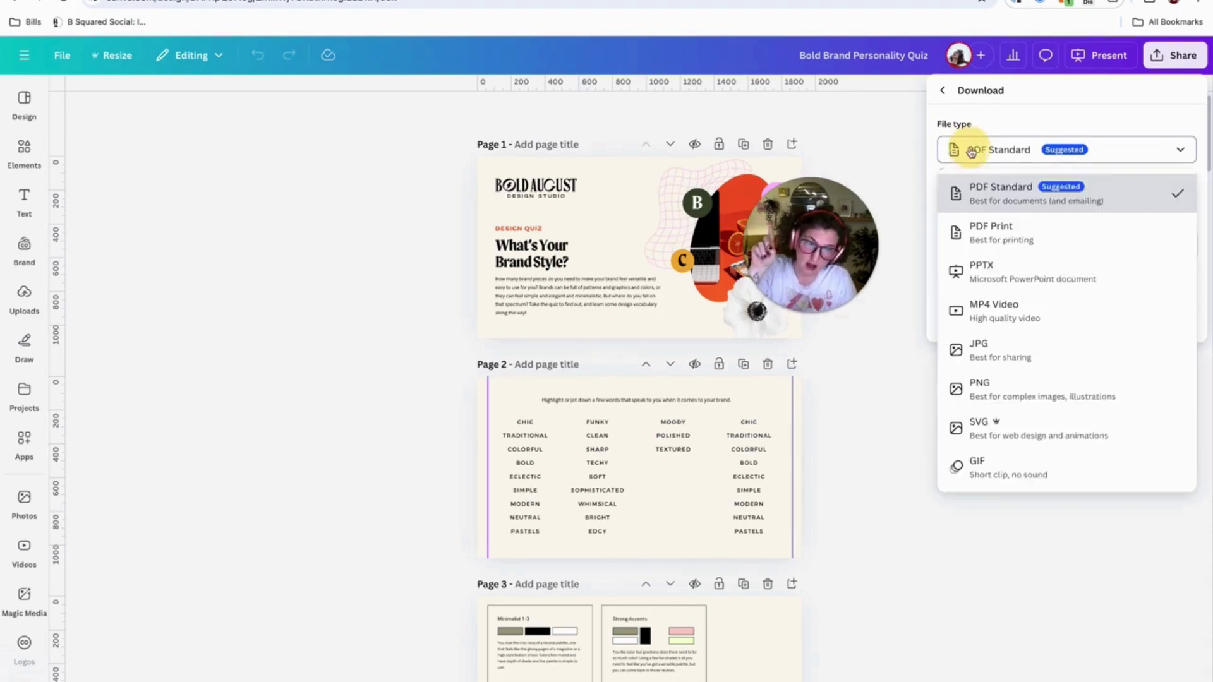
pyautogui.click(1008, 387)
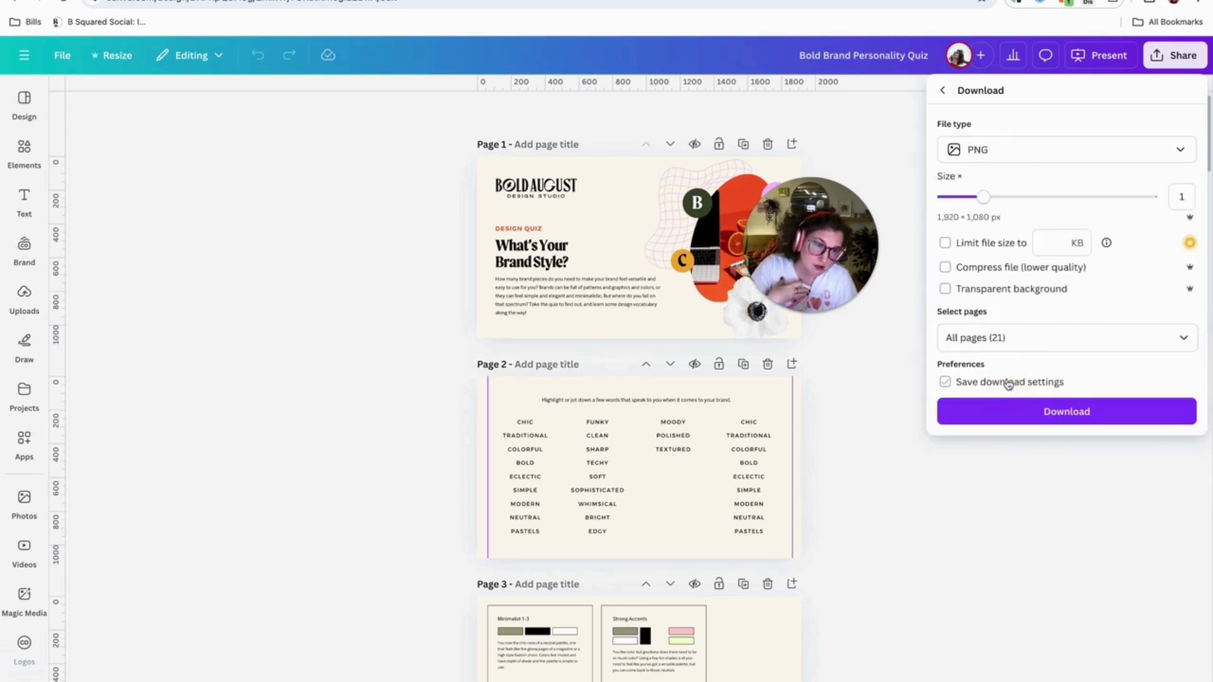
# Step: Download all 21 pages of the quiz as PNG images
pyautogui.moveTo(796, 252); pyautogui.dragTo(829, 182)
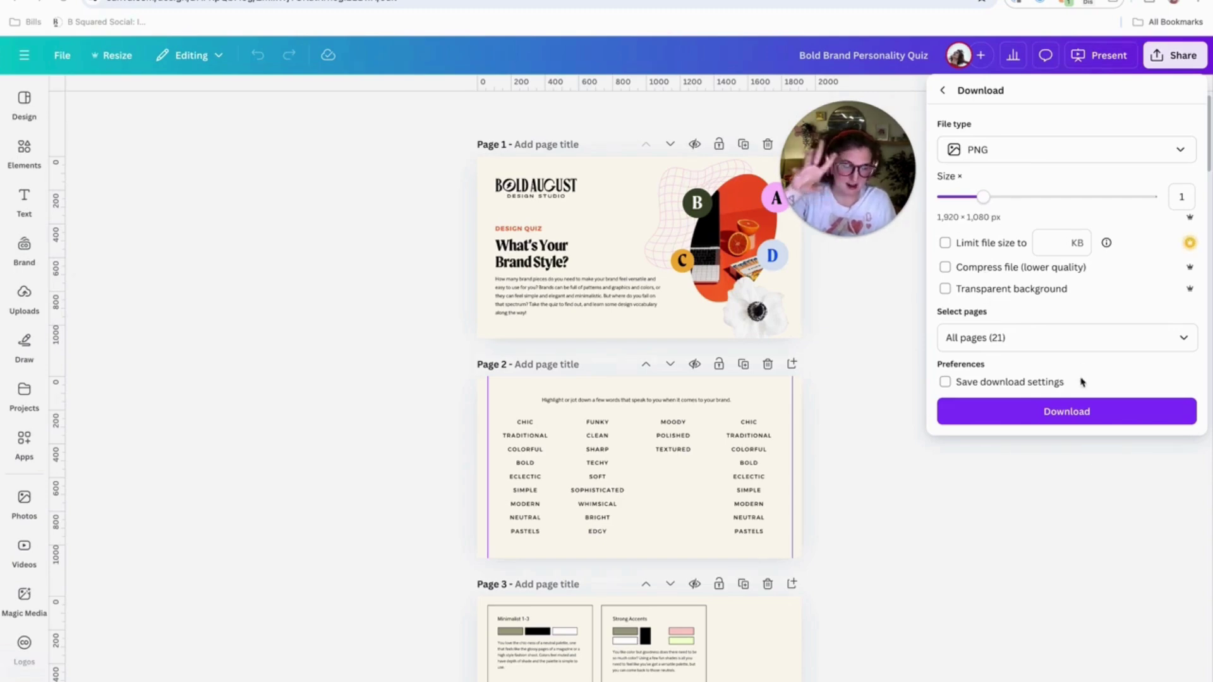
pyautogui.click(1033, 416)
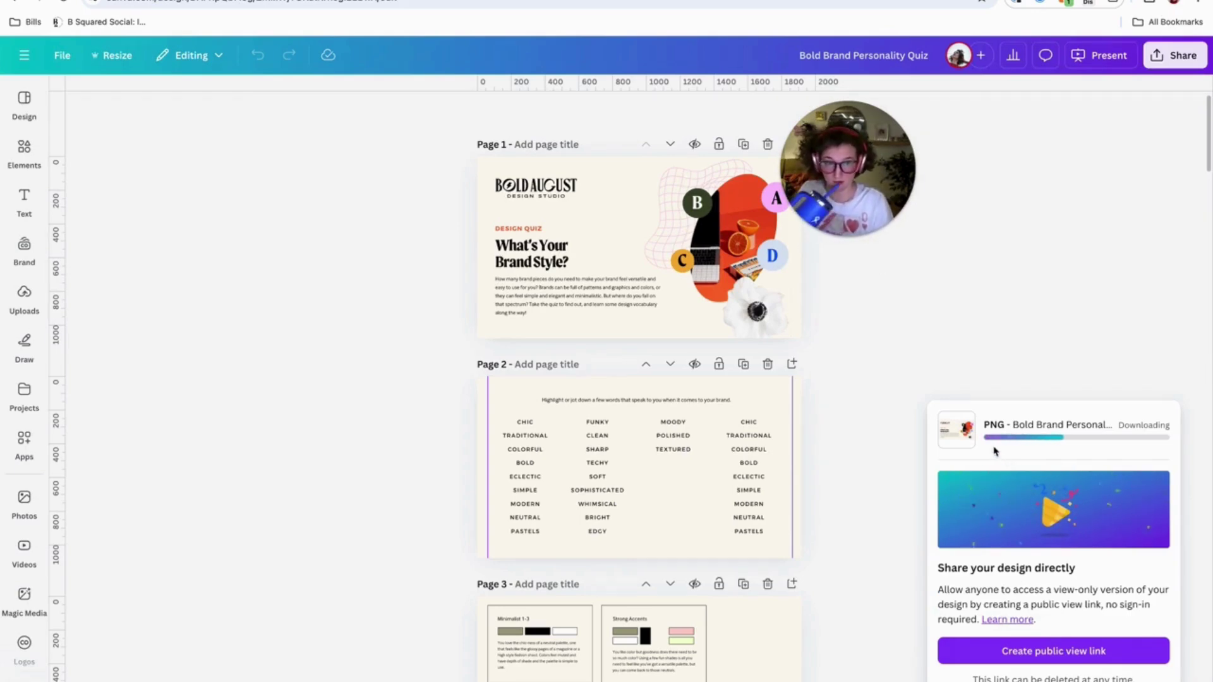
pyautogui.moveTo(906, 228)
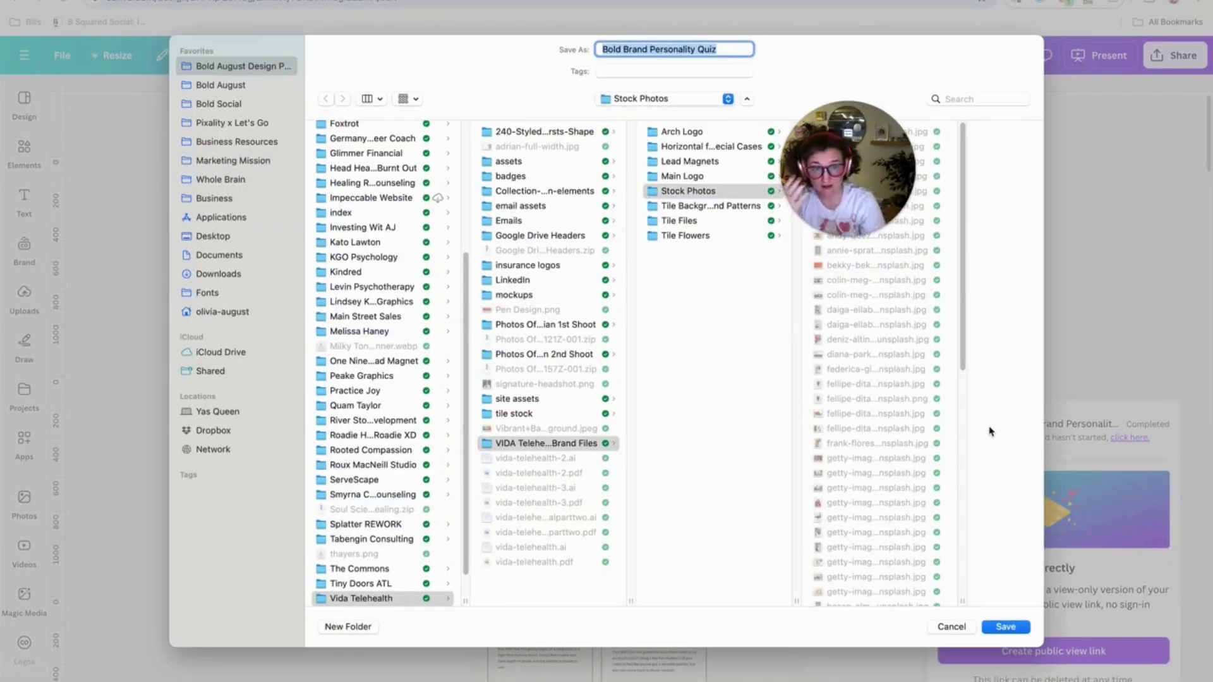
# Step: Choose the SHOP folder inside Bold August as the save location for the download
pyautogui.click(215, 236)
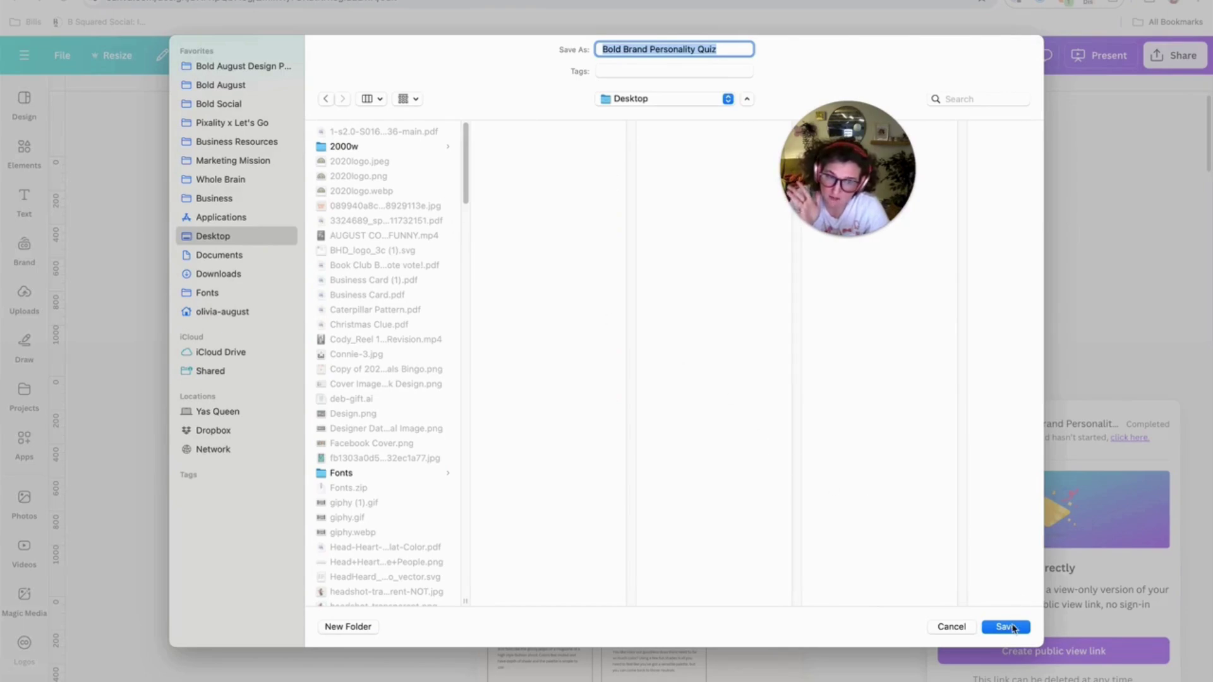
pyautogui.click(227, 91)
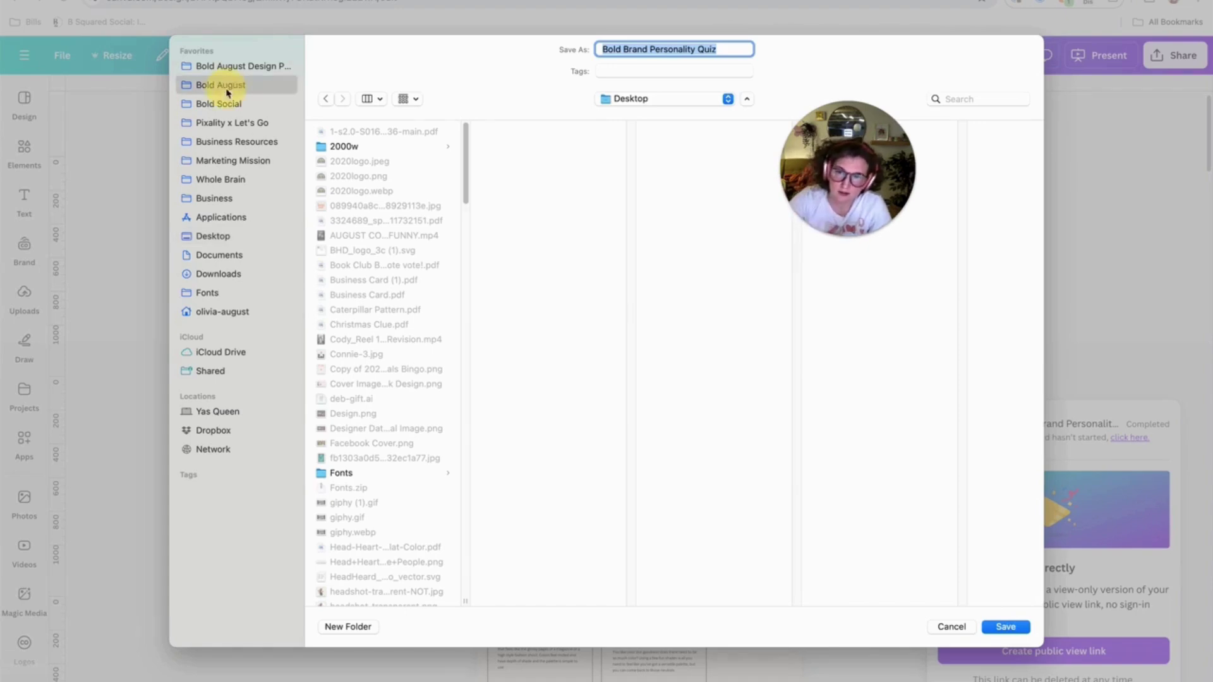
pyautogui.click(373, 251)
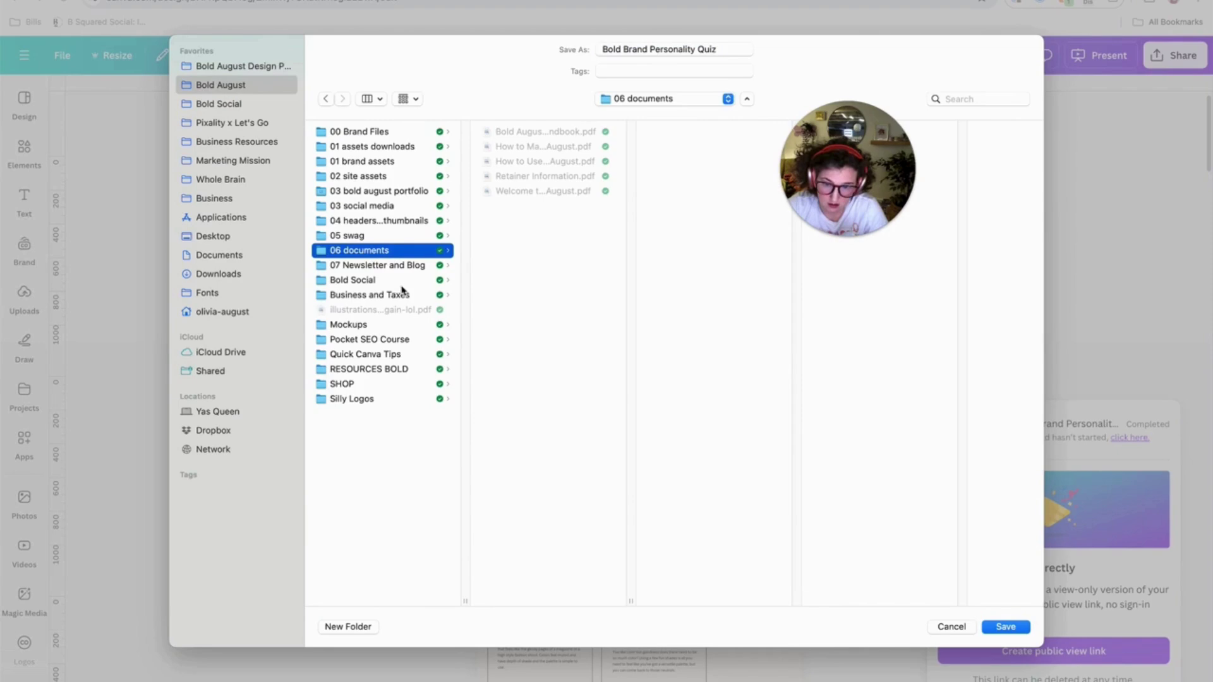
pyautogui.click(402, 371)
pyautogui.click(401, 384)
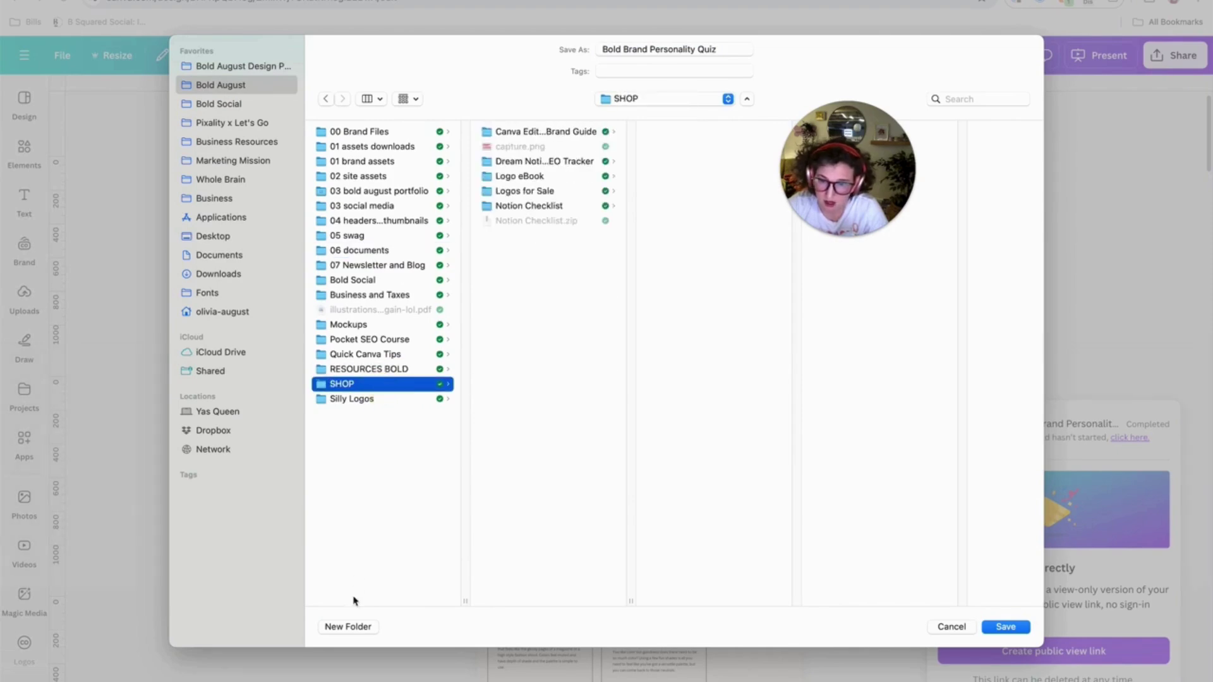
# Step: Create a folder named Brand Personality Quiz inside SHOP and save the download in it
pyautogui.click(357, 627)
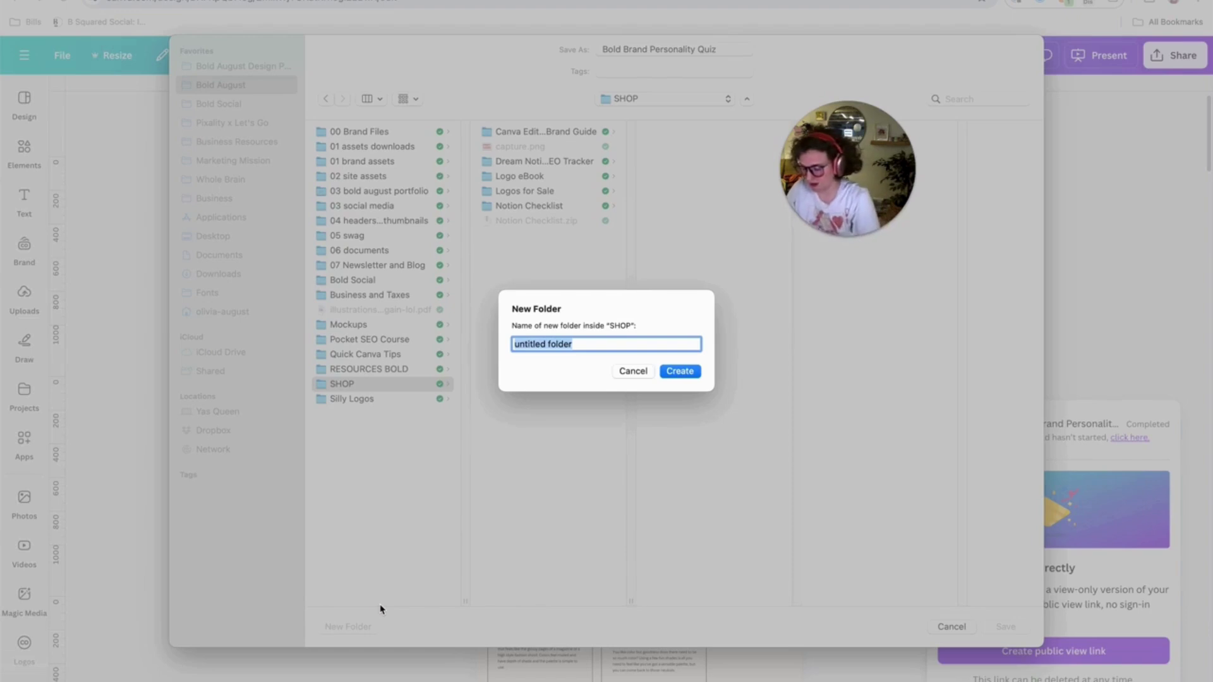
pyautogui.write('Br')
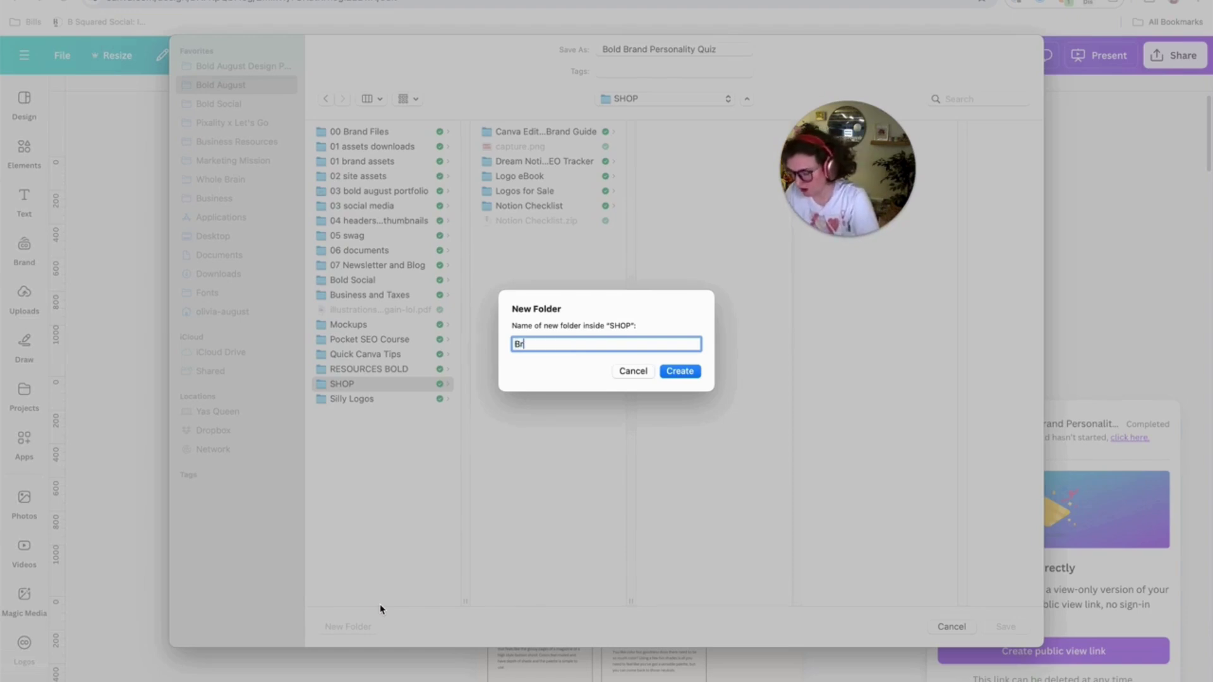
pyautogui.write('and Personality Quiz')
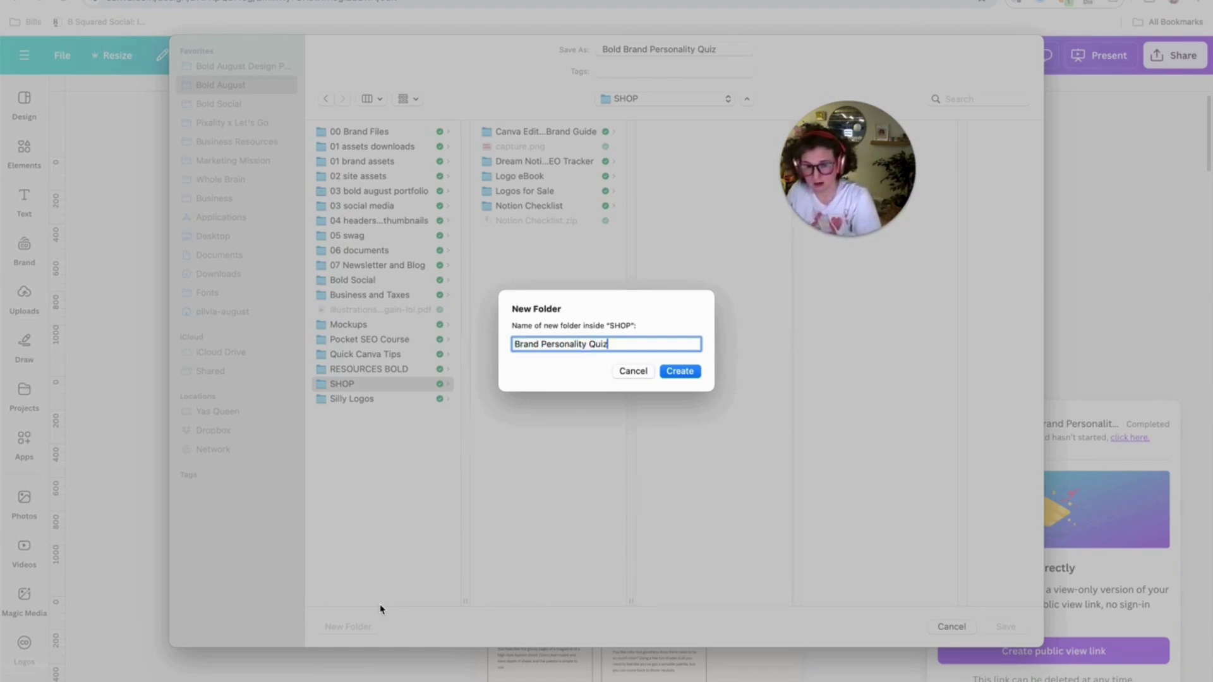
pyautogui.press('Return')
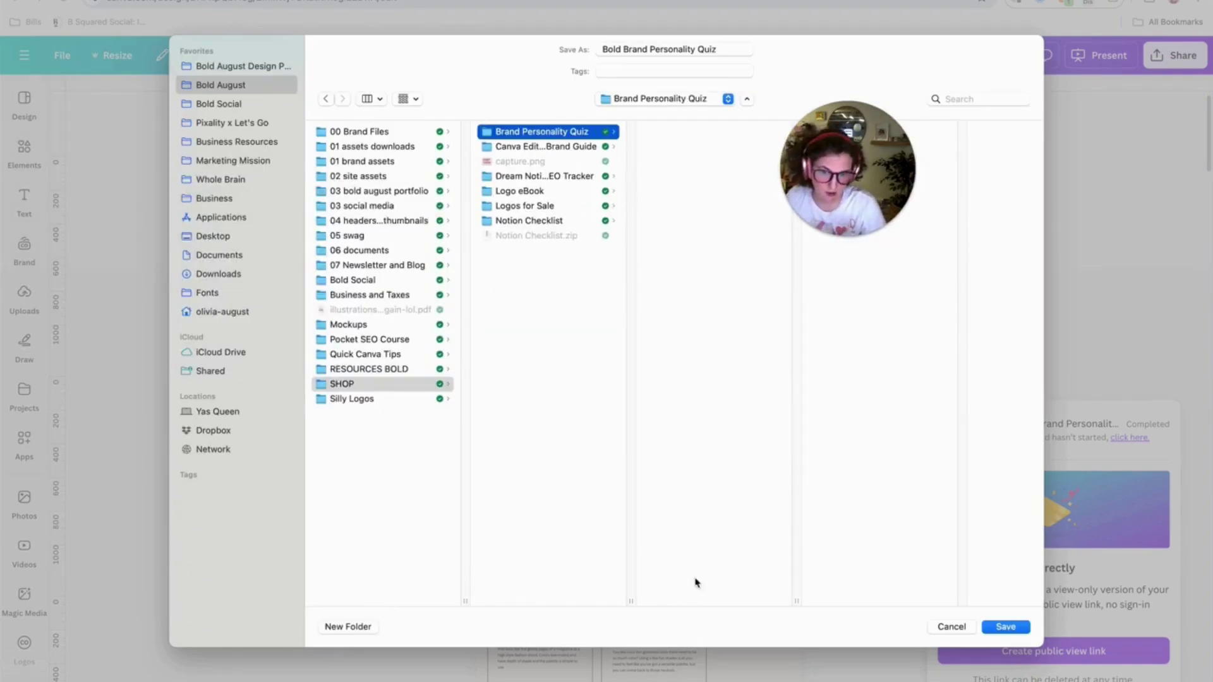
pyautogui.click(1004, 628)
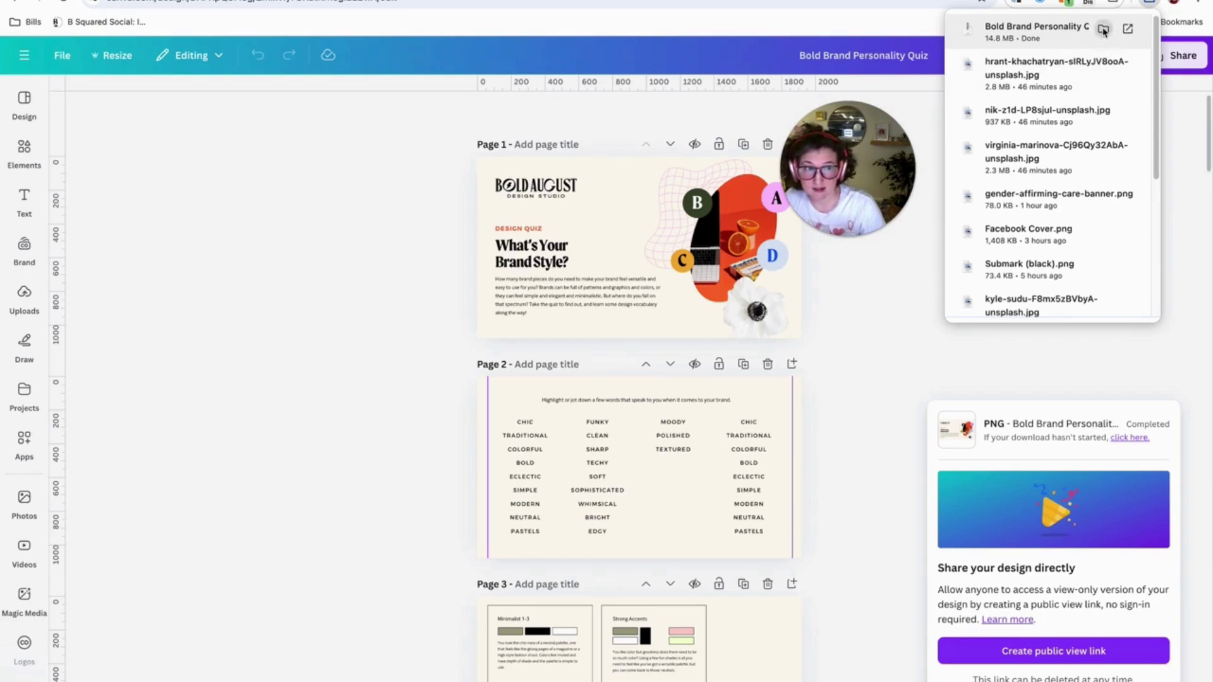
# Step: Show the downloaded Bold Brand Personality Quiz.zip in Finder and extract it
pyautogui.click(1102, 27)
pyautogui.moveTo(836, 63); pyautogui.dragTo(330, 157)
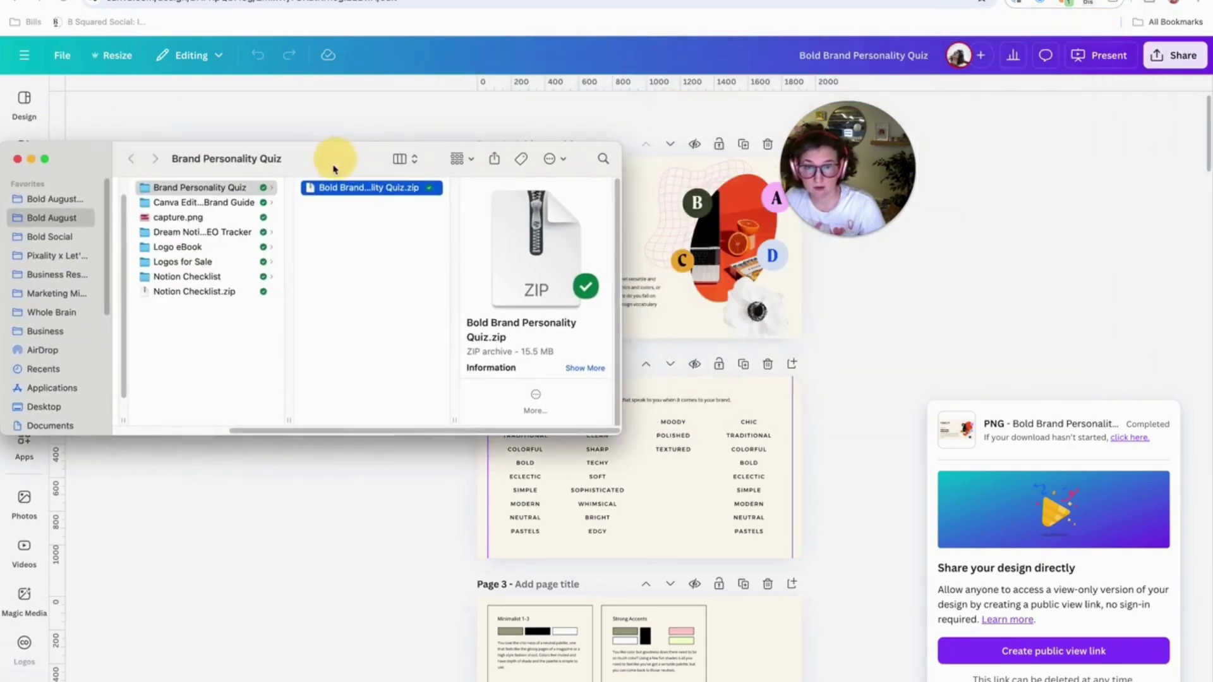
pyautogui.click(340, 190)
pyautogui.doubleClick(340, 188)
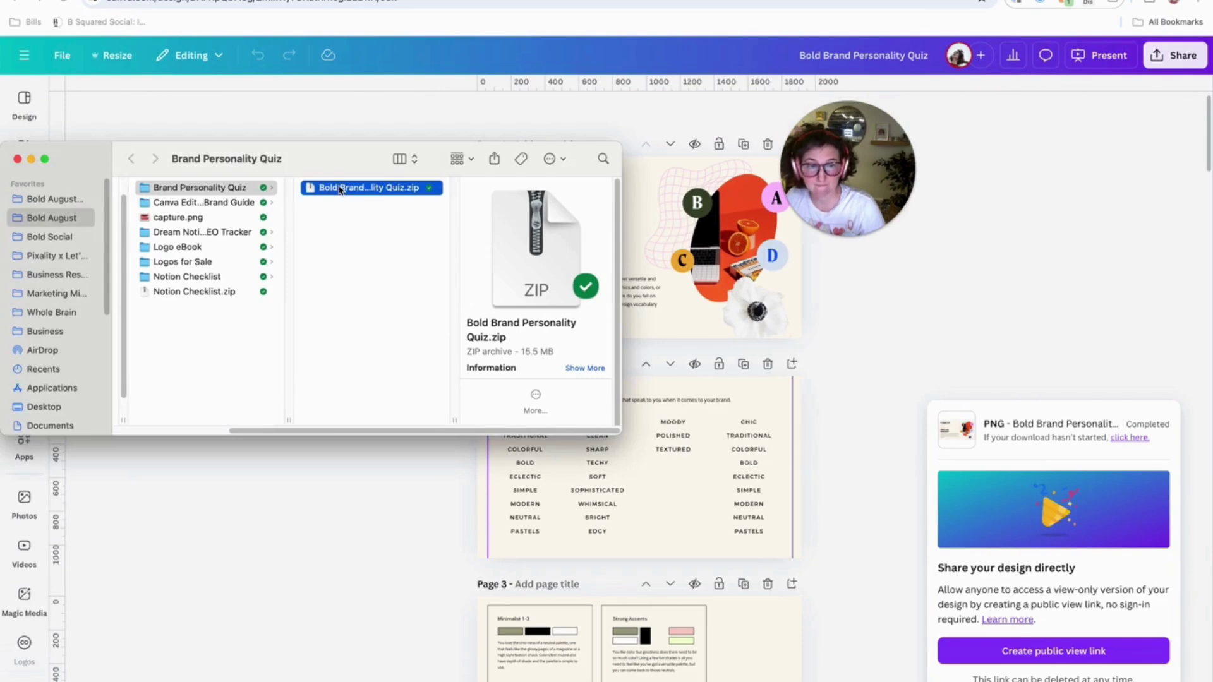
# Step: Return to the Bold August Document Mockups design, close the How to Use Your New Logo folder window and place the quiz folder beside page 3's frames
pyautogui.moveTo(331, 159); pyautogui.dragTo(368, 230)
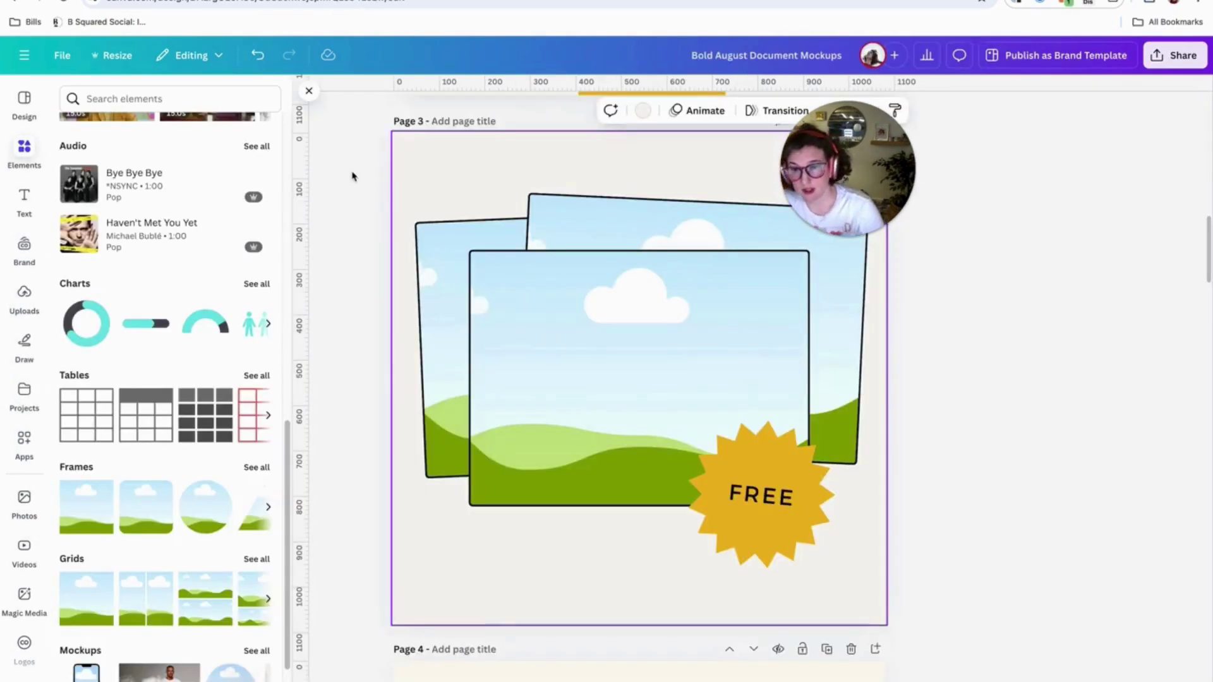
pyautogui.click(352, 173)
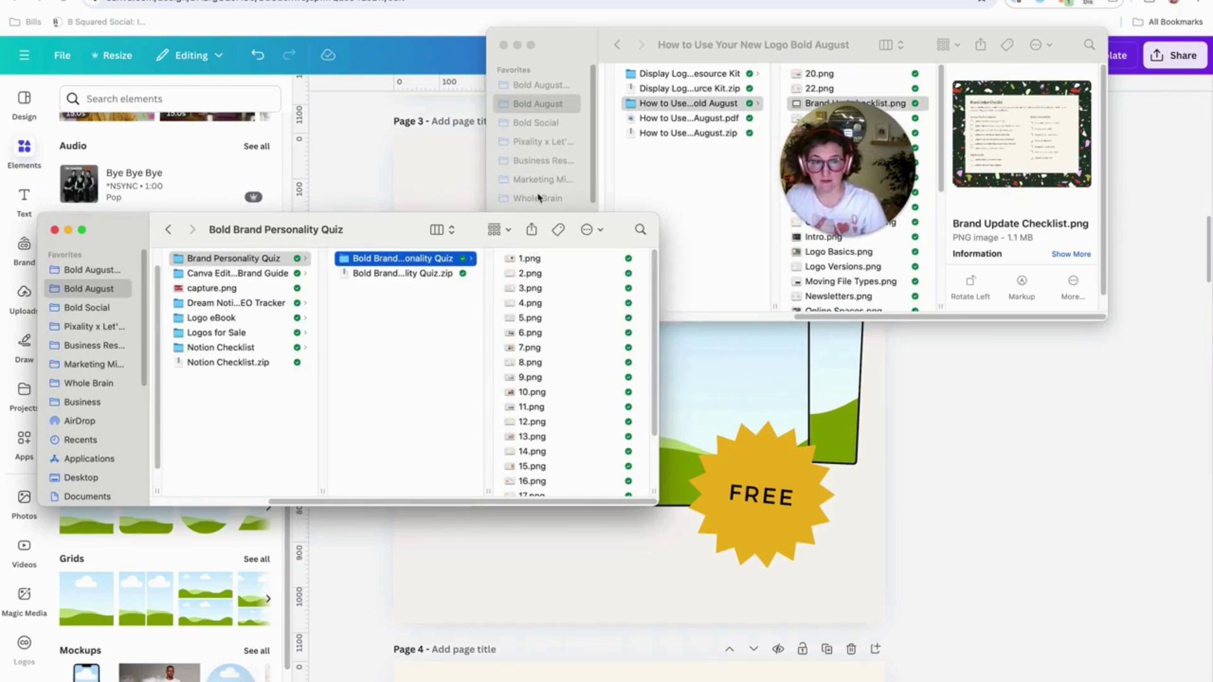
pyautogui.click(503, 45)
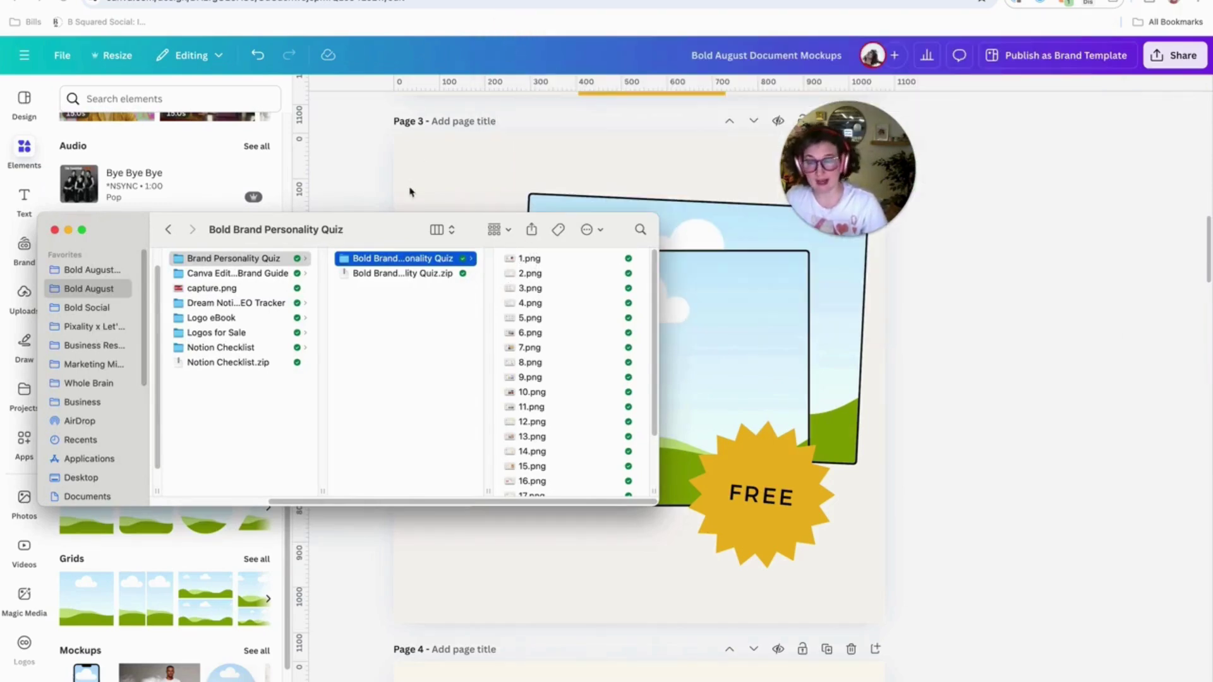
pyautogui.moveTo(381, 231); pyautogui.dragTo(396, 203)
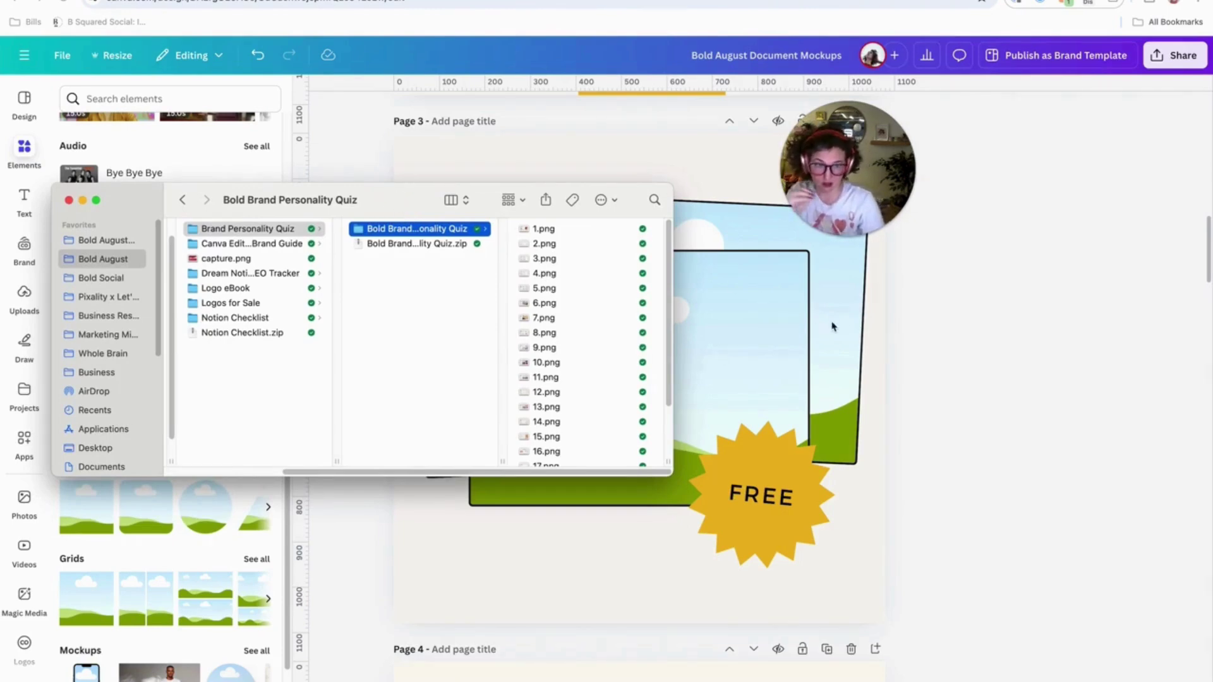
# Step: Show the extracted quiz images as icons and enlarge the Finder window
pyautogui.click(446, 207)
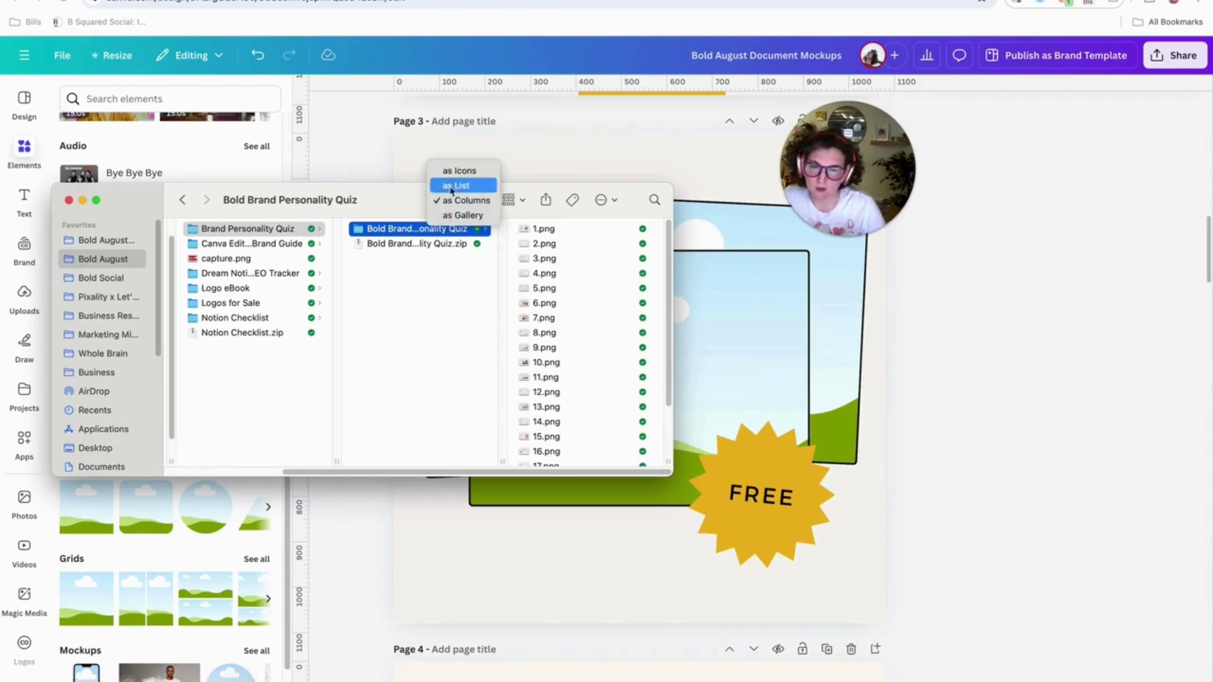
pyautogui.click(453, 171)
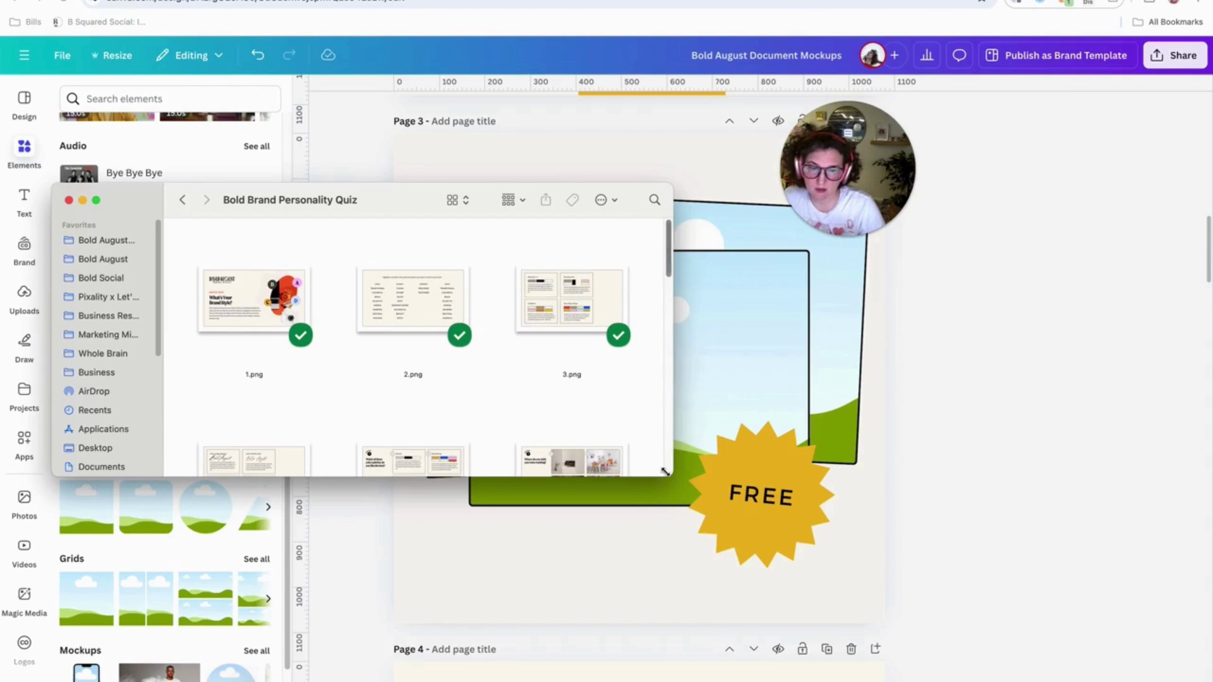
pyautogui.moveTo(669, 474); pyautogui.dragTo(725, 593)
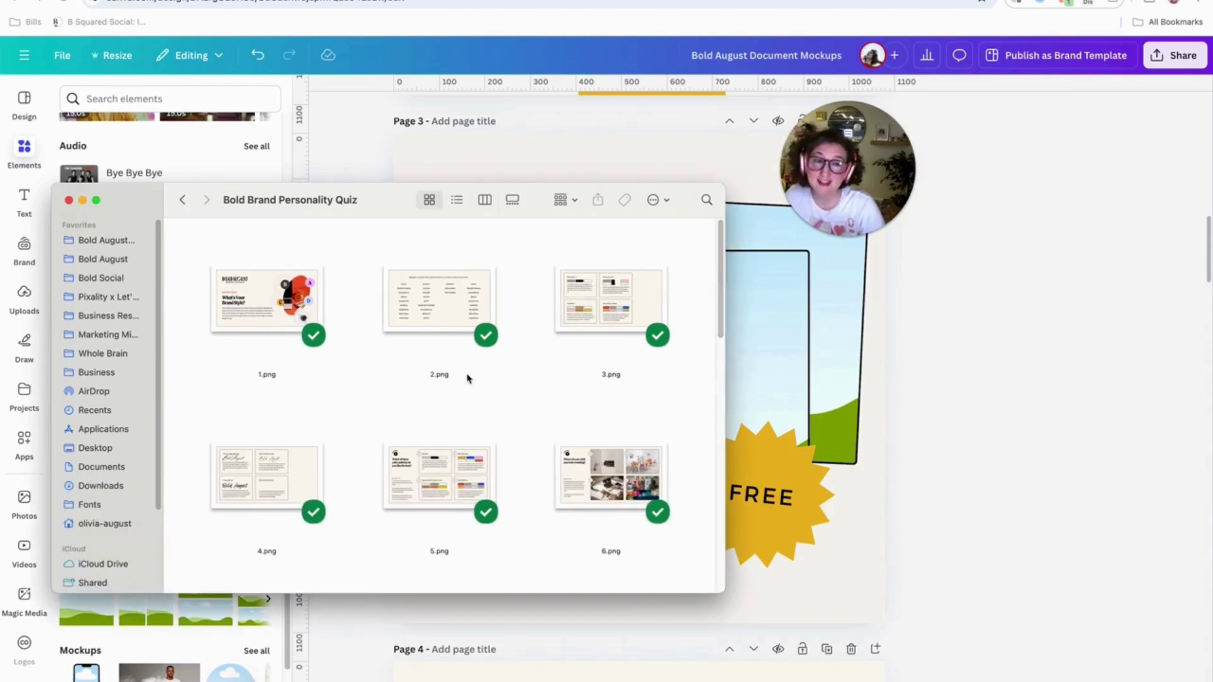
# Step: Select quiz images 1.png, 3.png and 11.png and bring them into page 3 of the mockups design
pyautogui.scroll(-5, 480, 371)
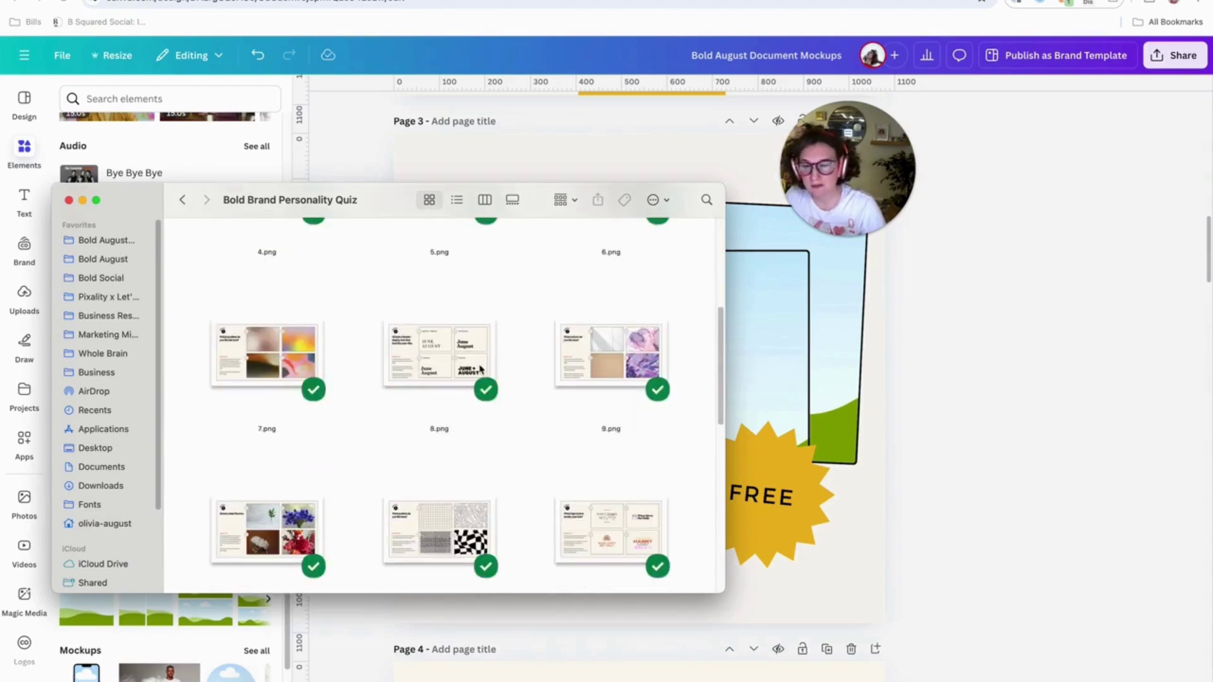
pyautogui.scroll(-5, 481, 369)
pyautogui.click(597, 450)
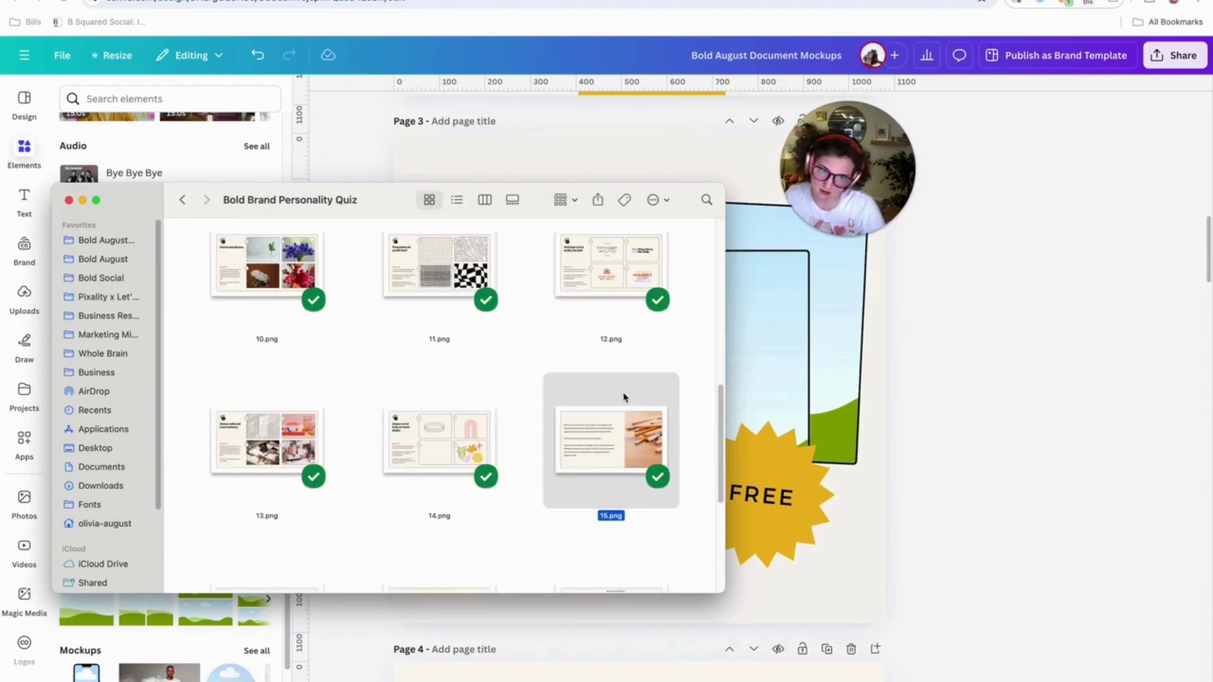
pyautogui.scroll(3, 590, 433)
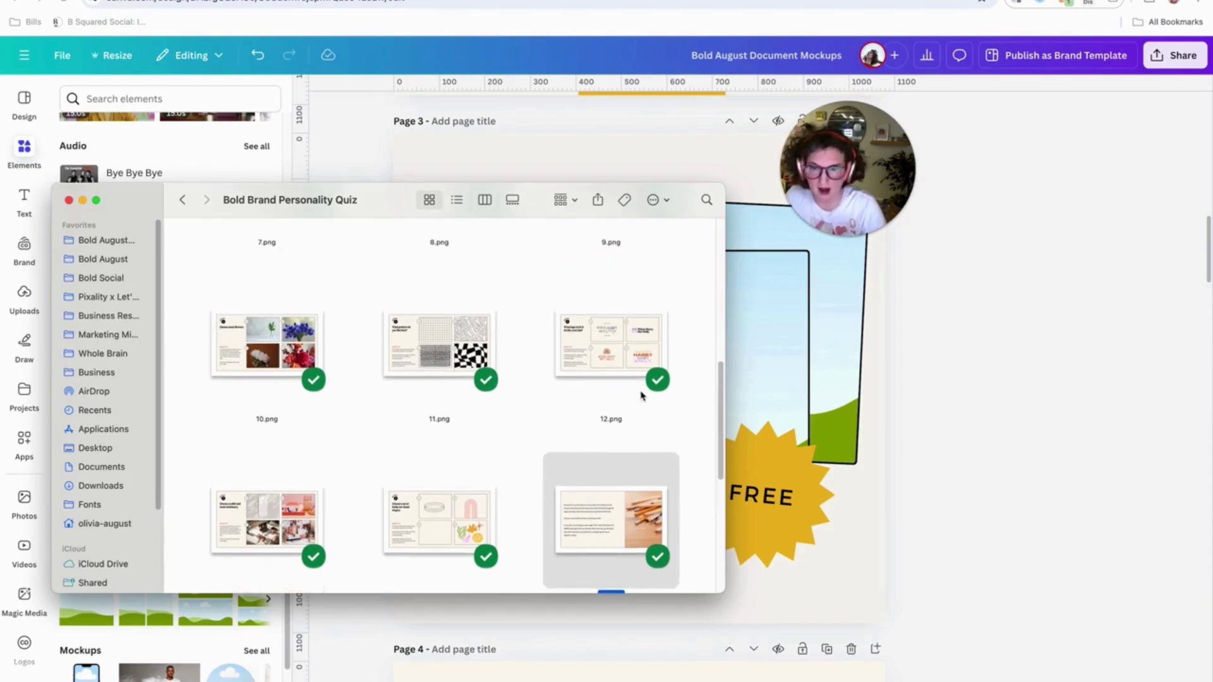
pyautogui.scroll(2, 585, 417)
pyautogui.scroll(3, 579, 407)
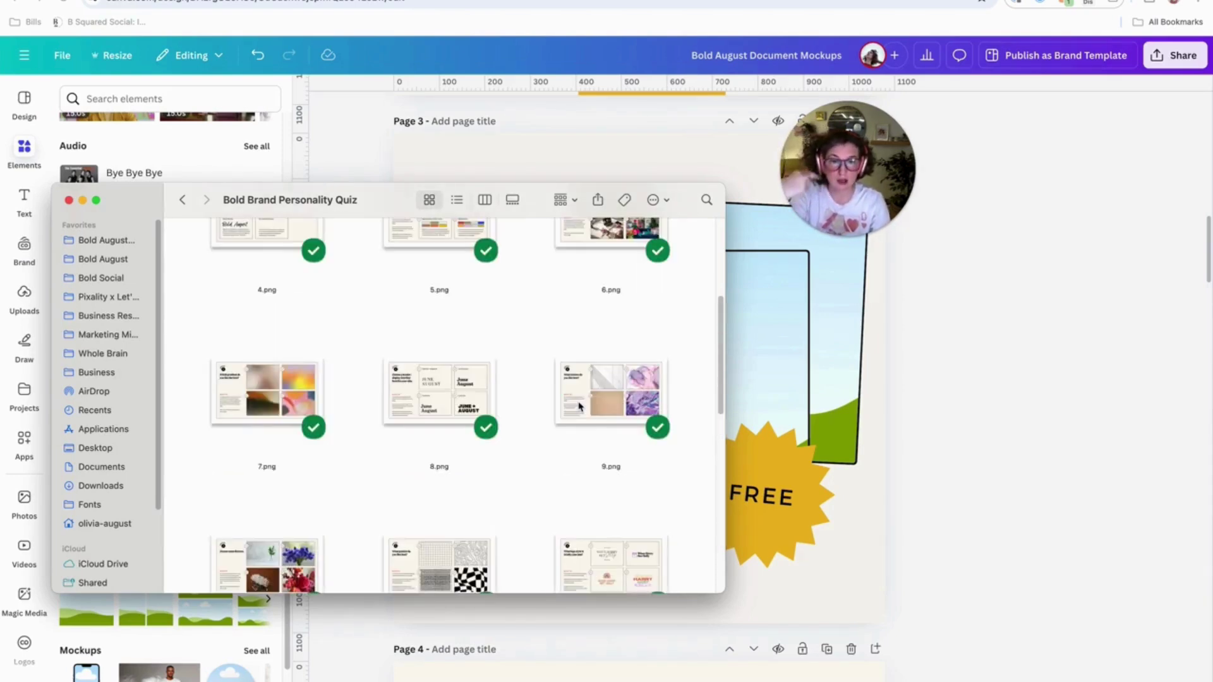
pyautogui.click(434, 562)
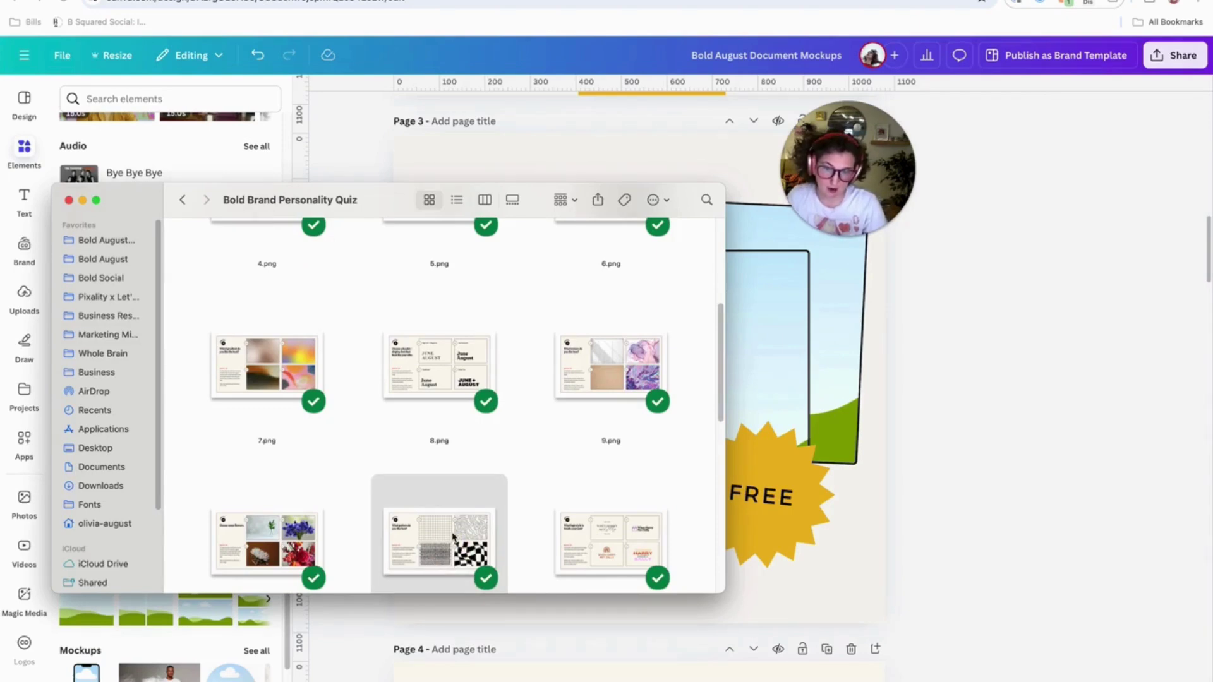
pyautogui.scroll(5, 452, 537)
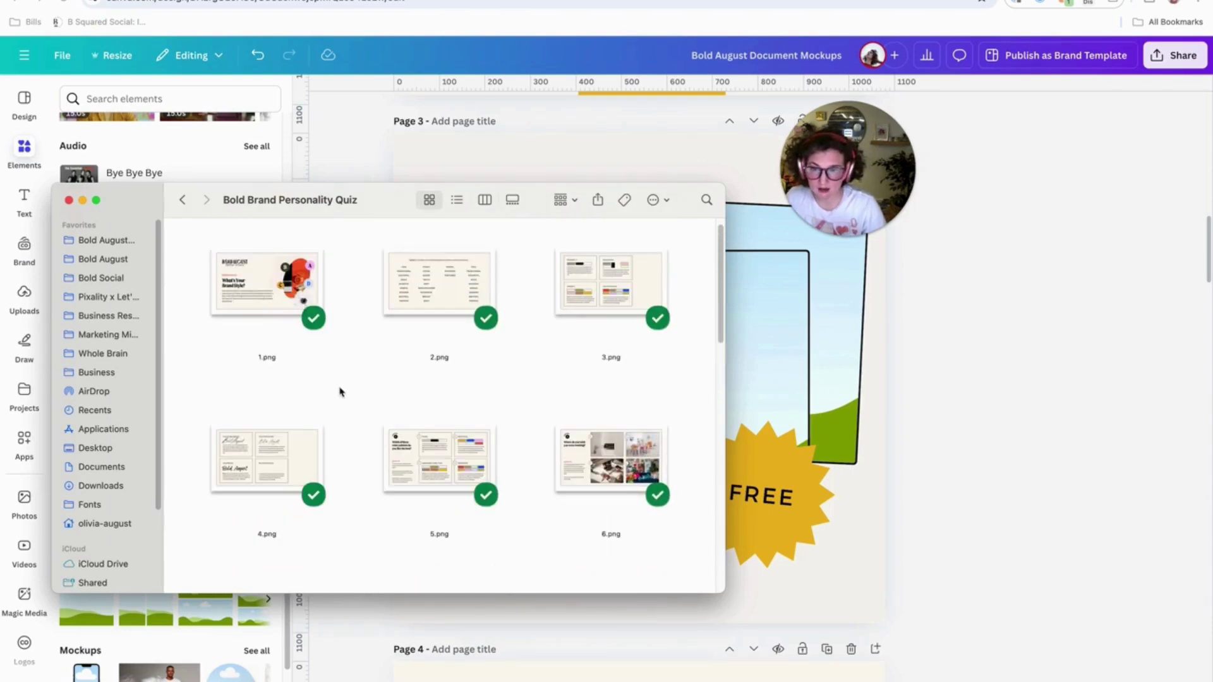
pyautogui.click(253, 294)
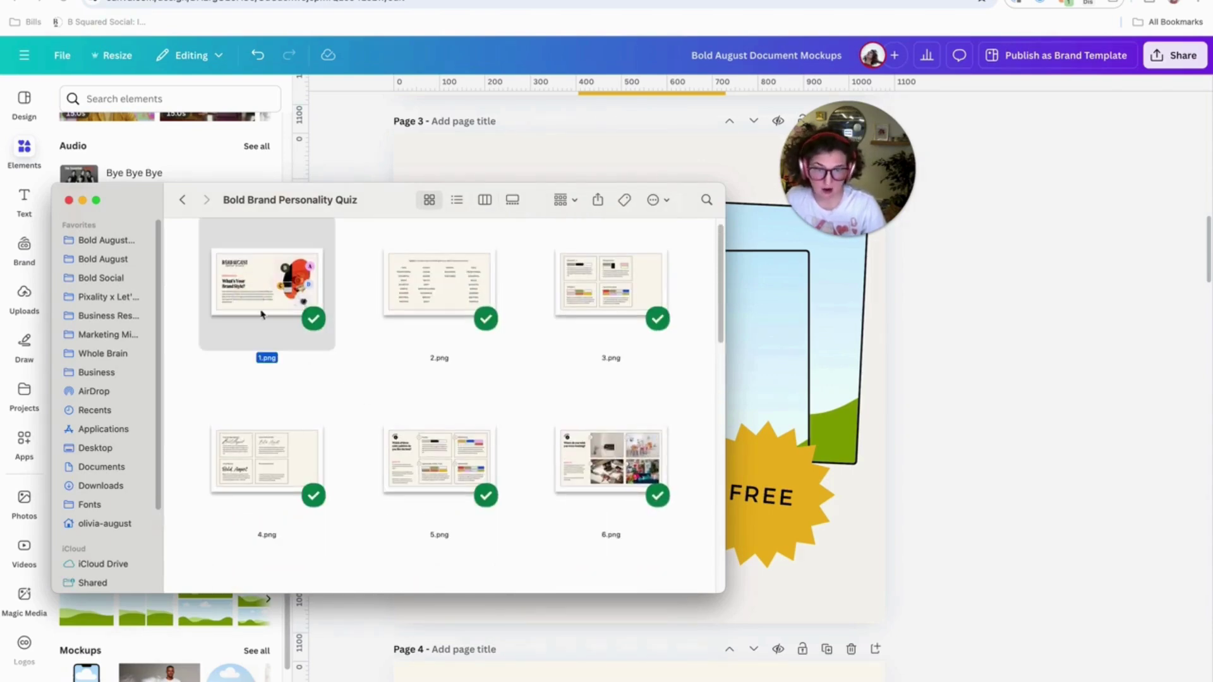
pyautogui.keyDown('super'); pyautogui.click(584, 299); pyautogui.keyUp('super')
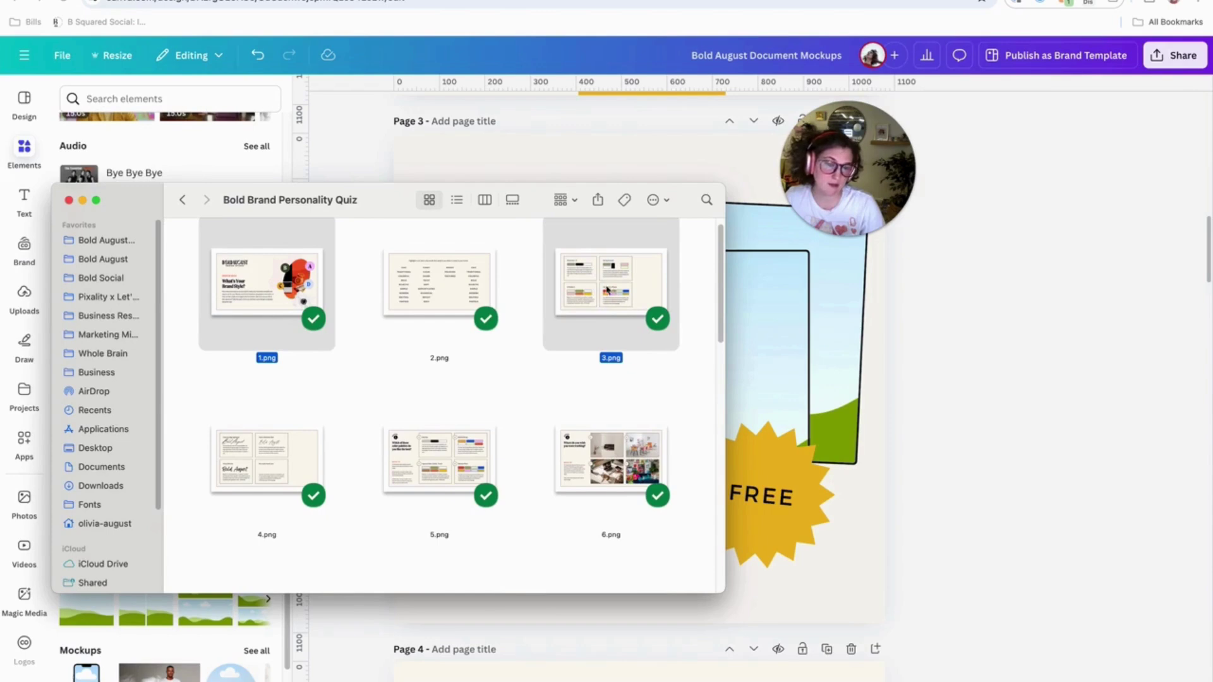
pyautogui.moveTo(584, 299); pyautogui.dragTo(812, 344)
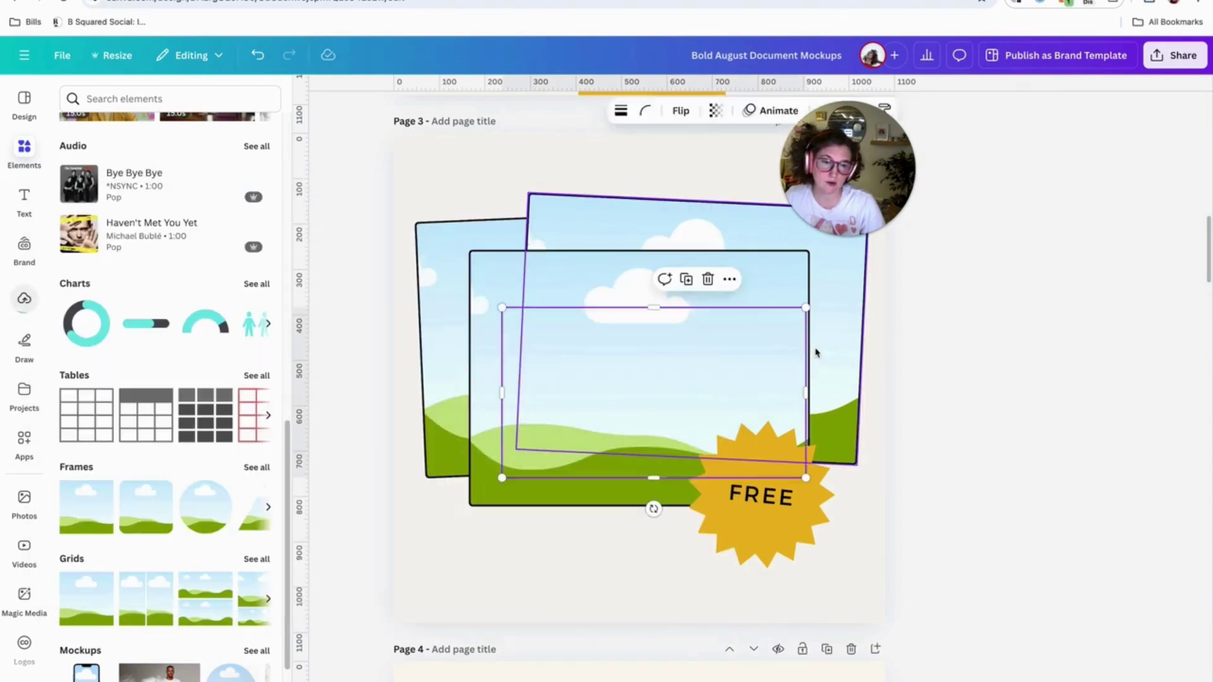
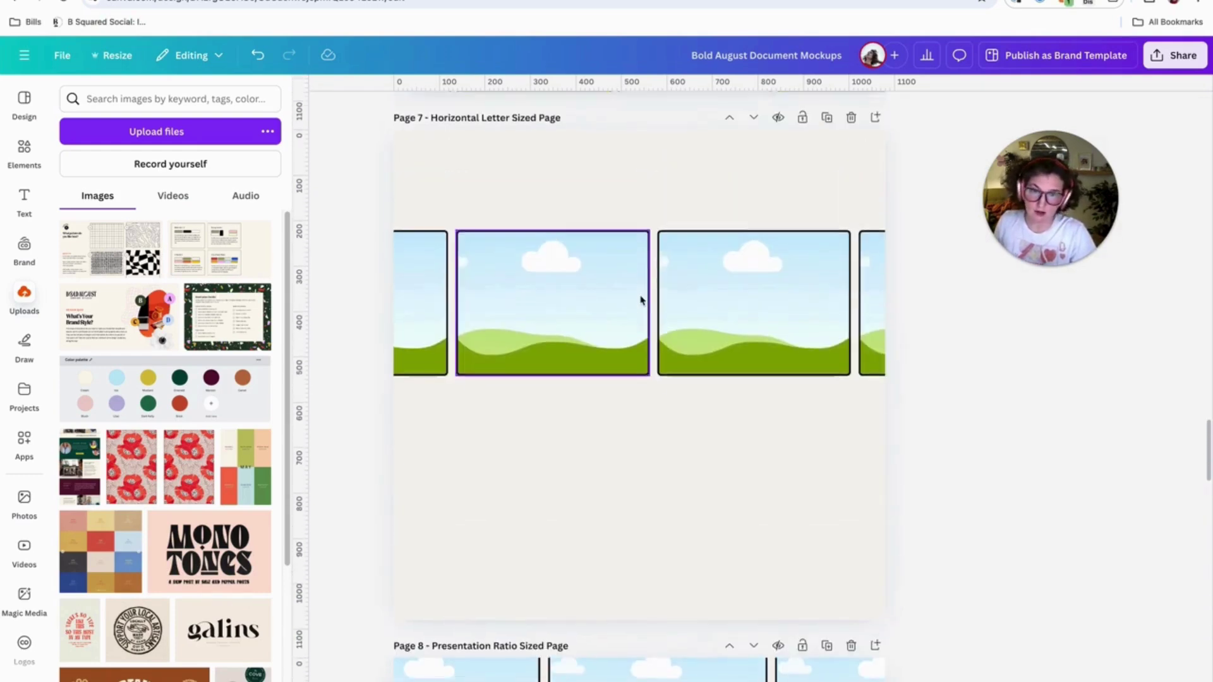
# Step: Fill page 7, Horizontal Letter Sized Page, with staggered copies of its row of frames, placing the last row along the page's lower edge
pyautogui.click(599, 213)
pyautogui.scroll(6, 603, 227)
pyautogui.scroll(3, 616, 271)
pyautogui.scroll(-5, 592, 457)
pyautogui.scroll(-4, 573, 427)
pyautogui.moveTo(362, 332); pyautogui.dragTo(1010, 358)
pyautogui.moveTo(802, 334); pyautogui.dragTo(801, 600)
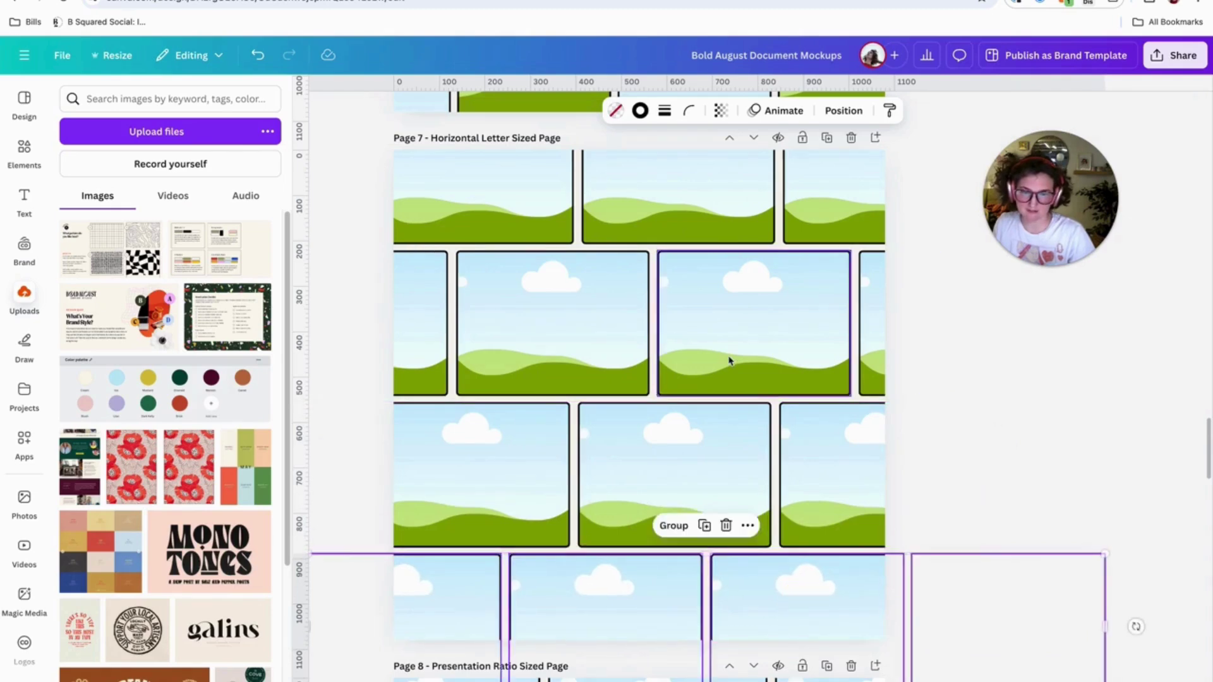
# Step: Look over the frame grid on page 8, Presentation Ratio Sized Page, and go back up to the mockup on page 5
pyautogui.scroll(-10, 728, 361)
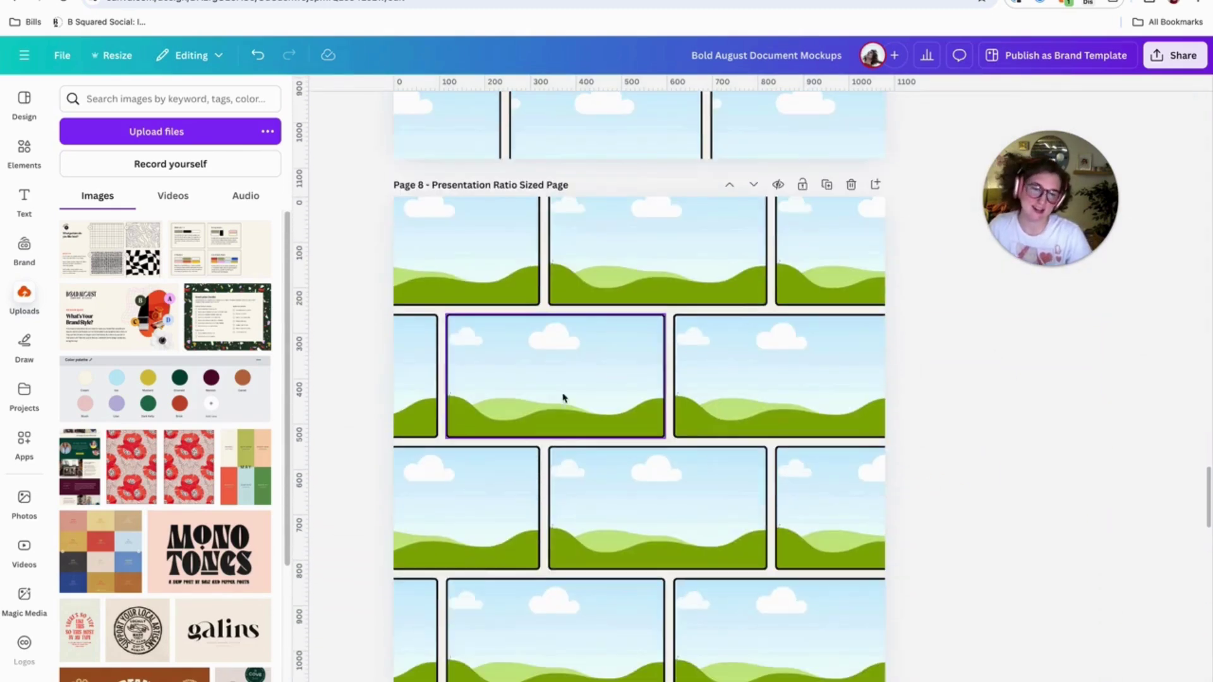
pyautogui.scroll(-2, 683, 398)
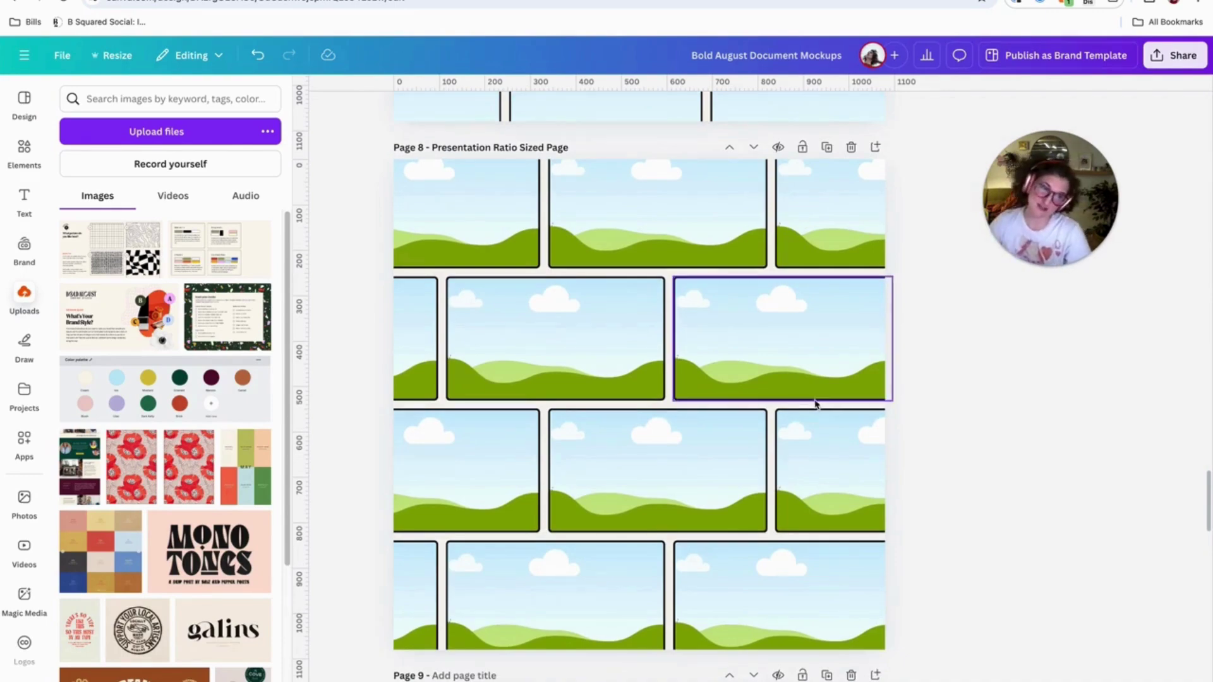
pyautogui.scroll(15, 813, 398)
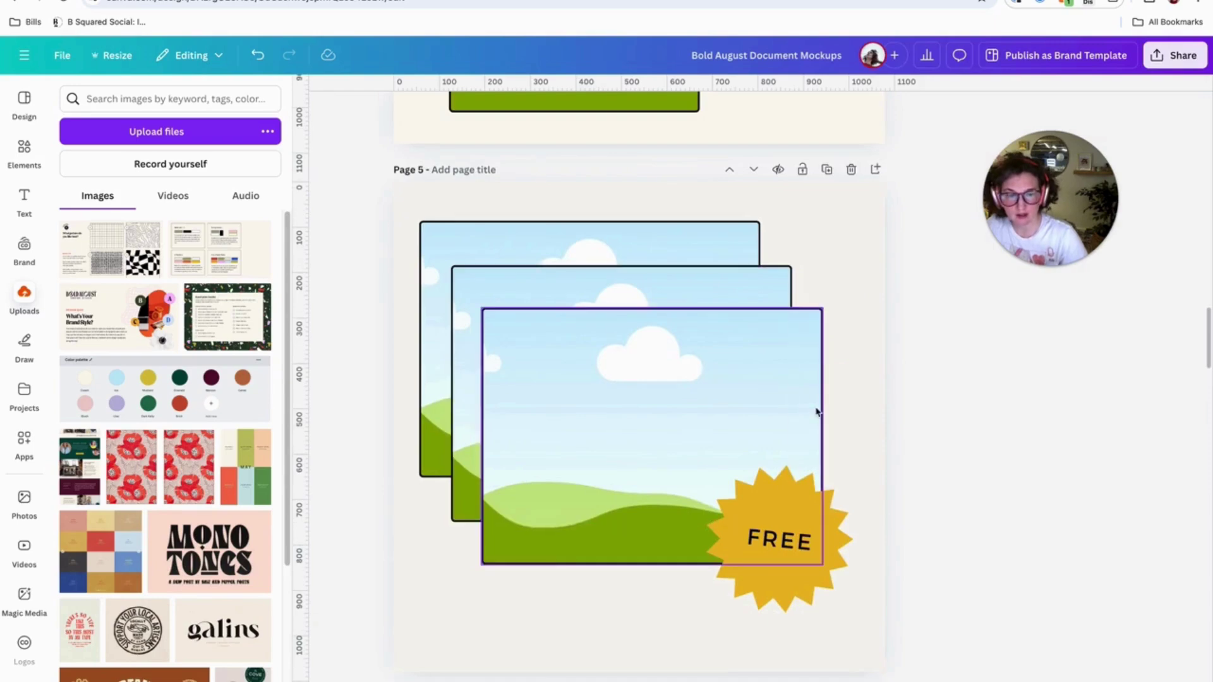
# Step: Copy a presentation-ratio frame from the grid on page 8 and title page 5 Horizontal Letter Sized
pyautogui.scroll(-10, 816, 412)
pyautogui.scroll(-5, 741, 381)
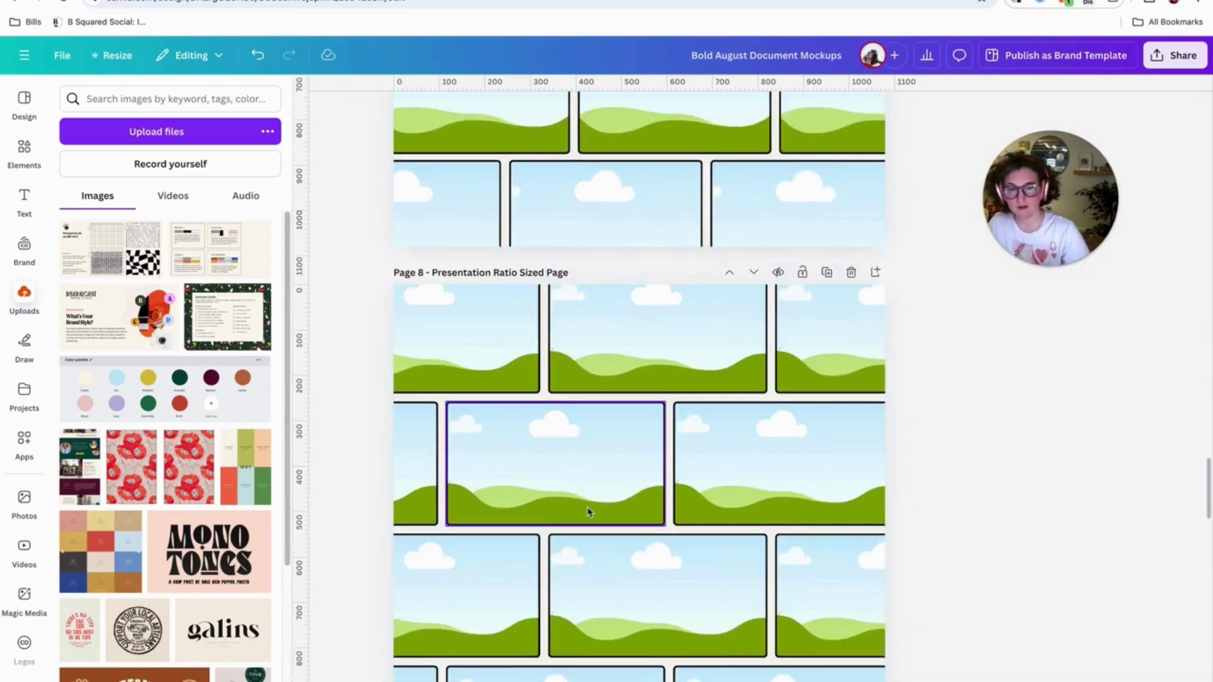
pyautogui.click(589, 510)
pyautogui.scroll(15, 594, 487)
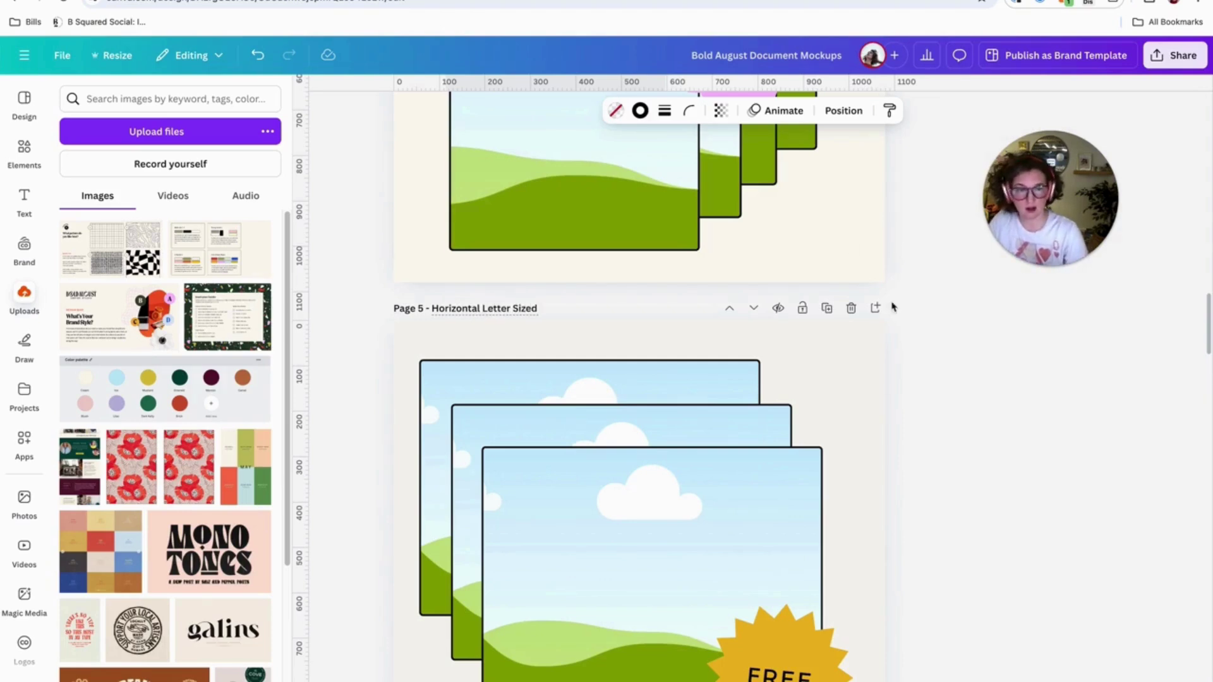
# Step: Duplicate page 5 and delete the three overlapping frames from the copy, keeping the FREE badge
pyautogui.click(828, 309)
pyautogui.click(523, 488)
pyautogui.press('Delete')
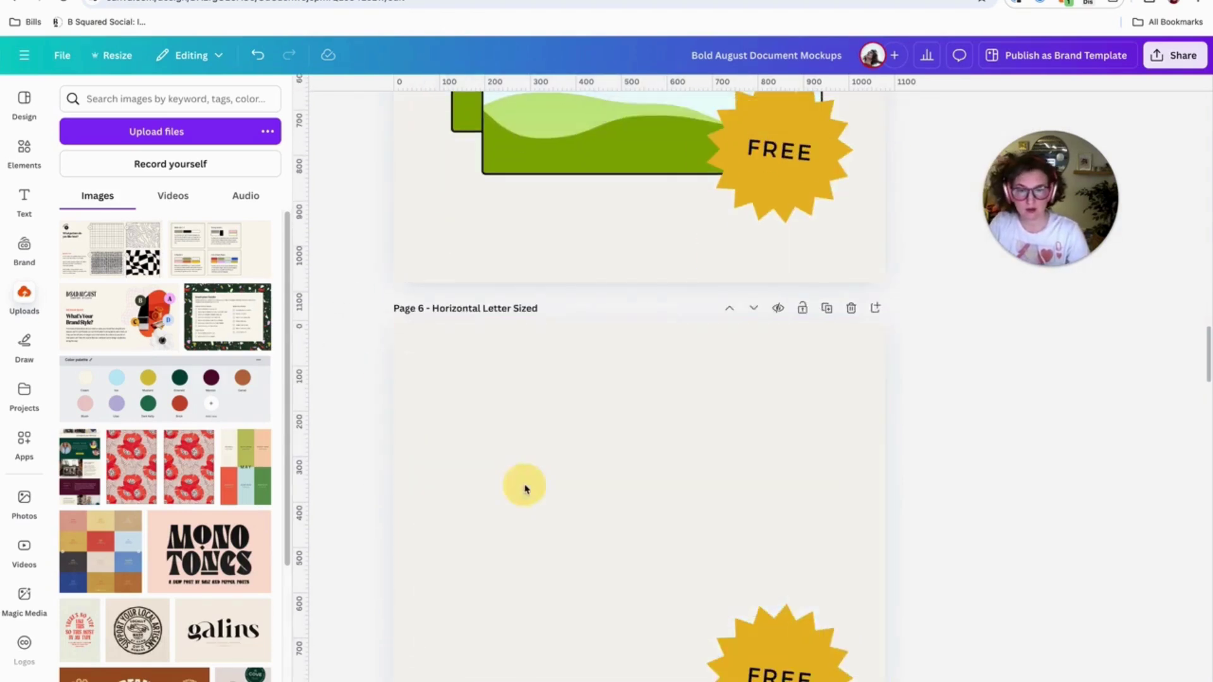
# Step: Paste the copied presentation-ratio frame onto page 6 and enlarge it to span most of the page width behind the badge
pyautogui.scroll(-2, 542, 455)
pyautogui.hotkey('ctrl', 'v')
pyautogui.scroll(-1, 556, 436)
pyautogui.click(569, 425)
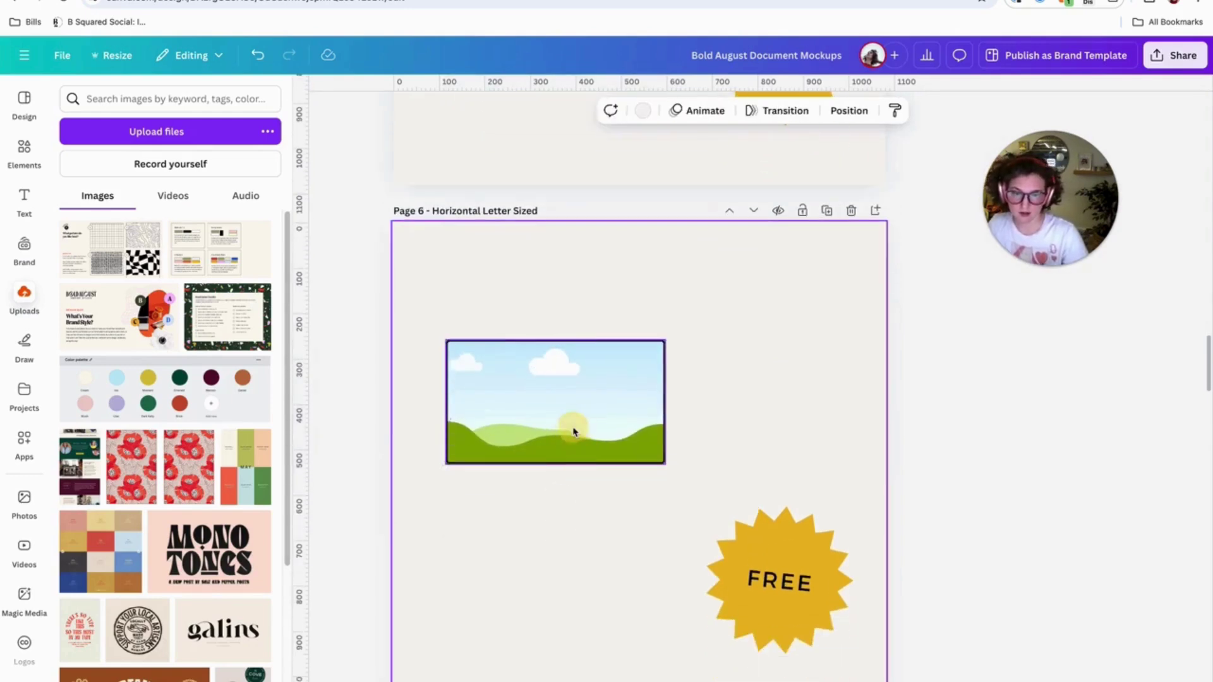
pyautogui.moveTo(667, 465); pyautogui.dragTo(837, 556)
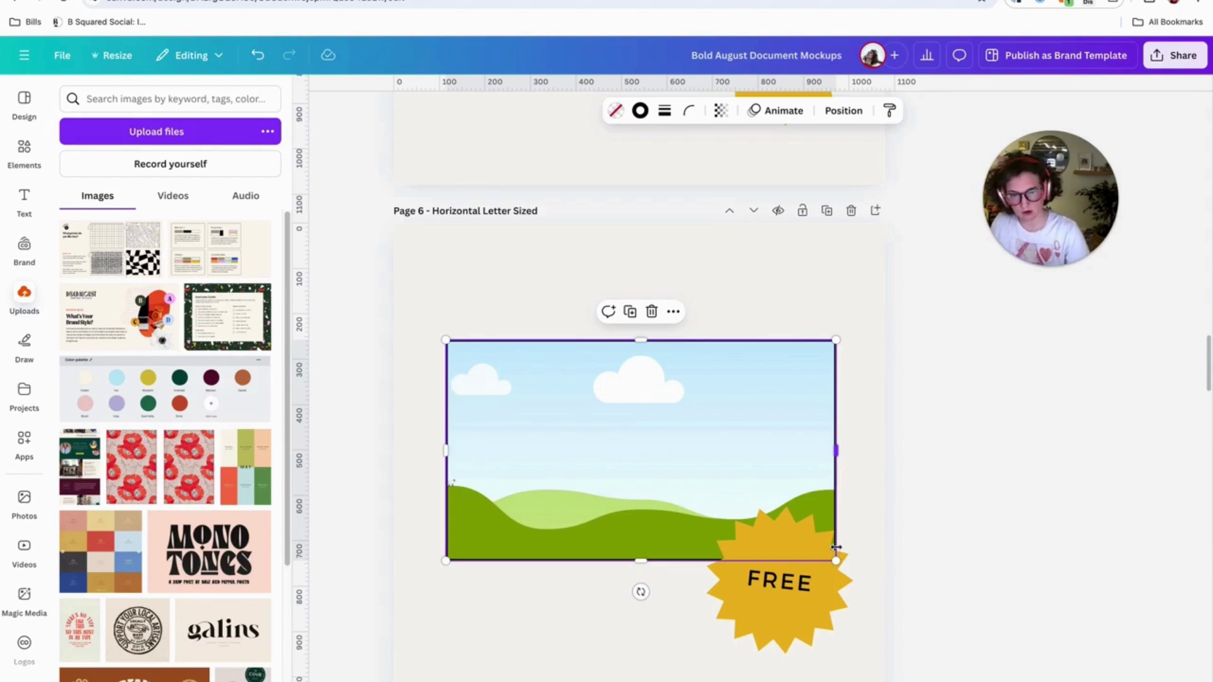
# Step: Add two offset copies of the large frame on page 6 and layer both behind the original
pyautogui.moveTo(788, 406); pyautogui.dragTo(818, 314)
pyautogui.hotkey('ctrl', '[')
pyautogui.hotkey('ctrl', '[')
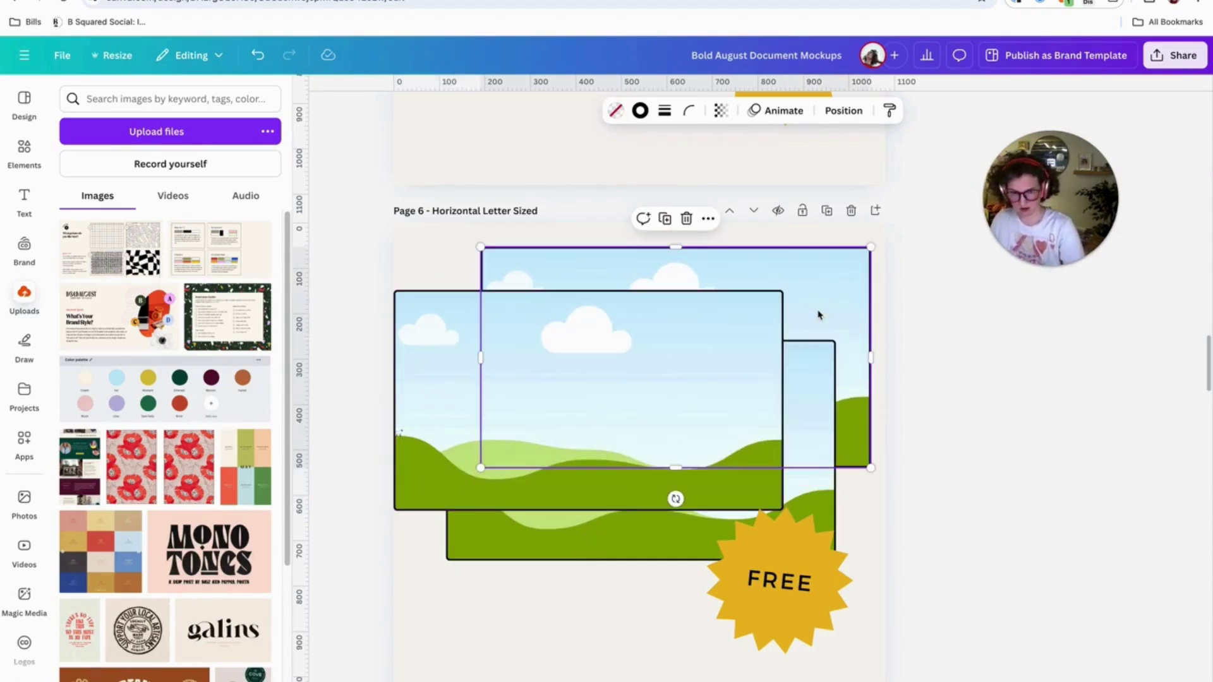
pyautogui.click(694, 363)
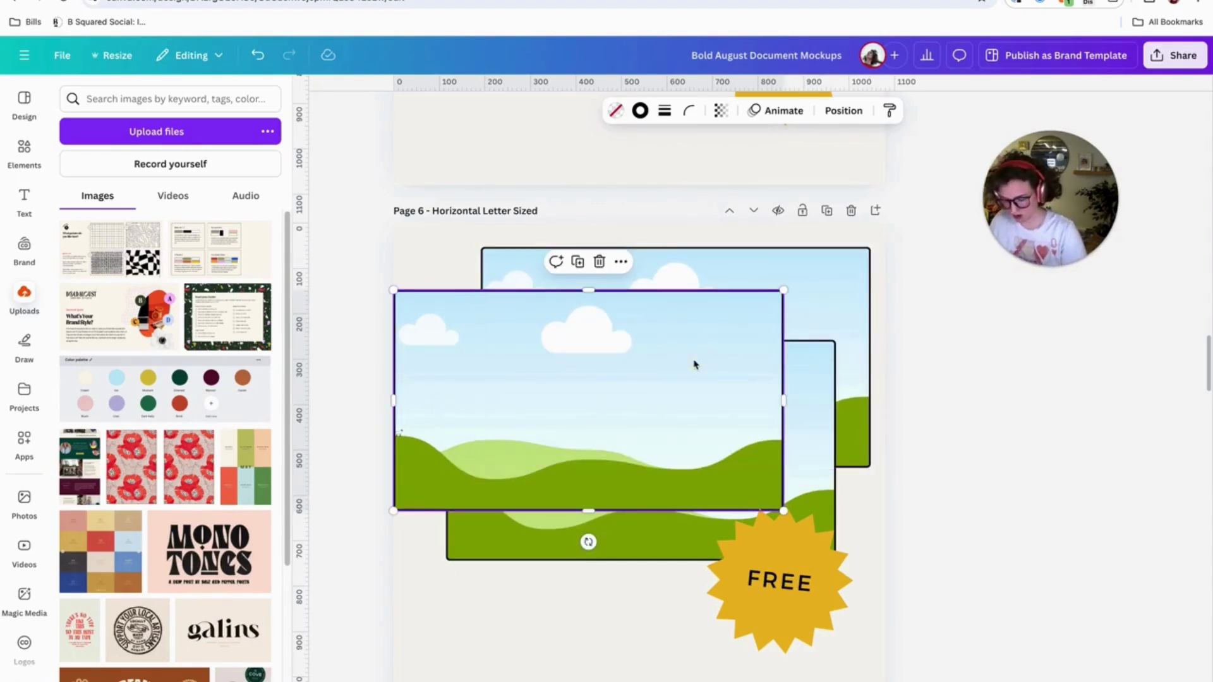
pyautogui.hotkey('ctrl', '[')
pyautogui.hotkey('ctrl', '[')
pyautogui.click(924, 374)
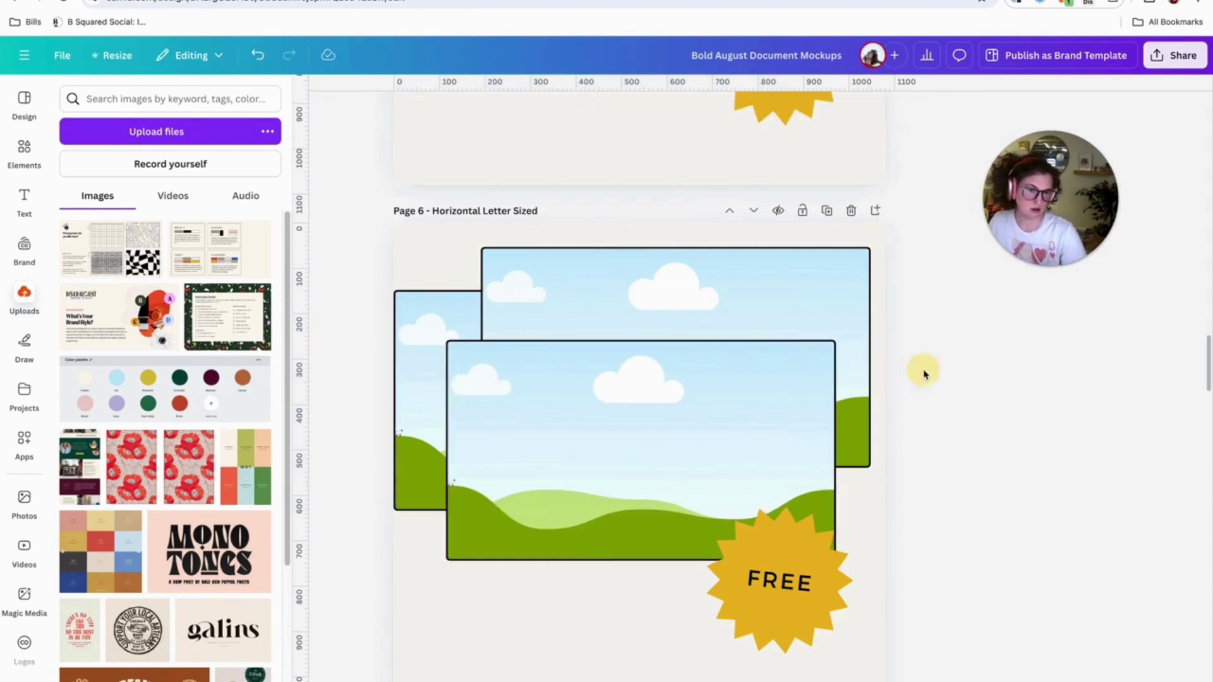
# Step: Fill page 9's second-row middle and right frames with the quiz cover and pattern images, and the third-row left frame with the color accents image
pyautogui.scroll(-15, 927, 369)
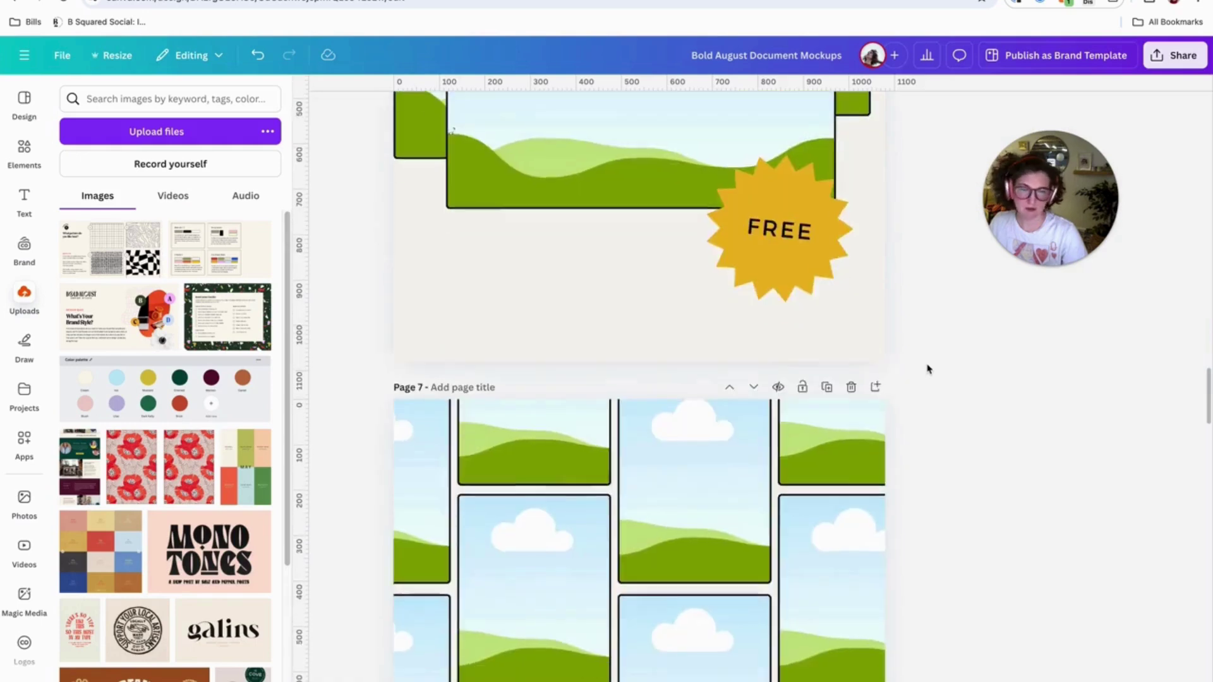
pyautogui.scroll(-10, 932, 367)
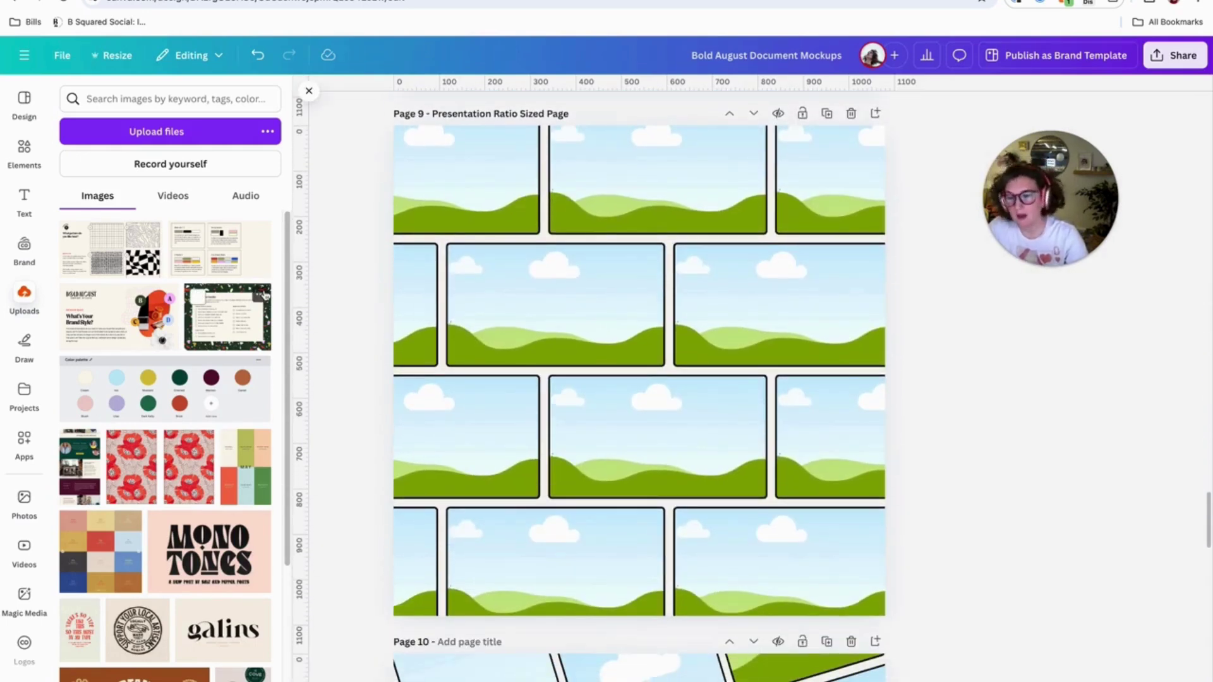
pyautogui.click(172, 319)
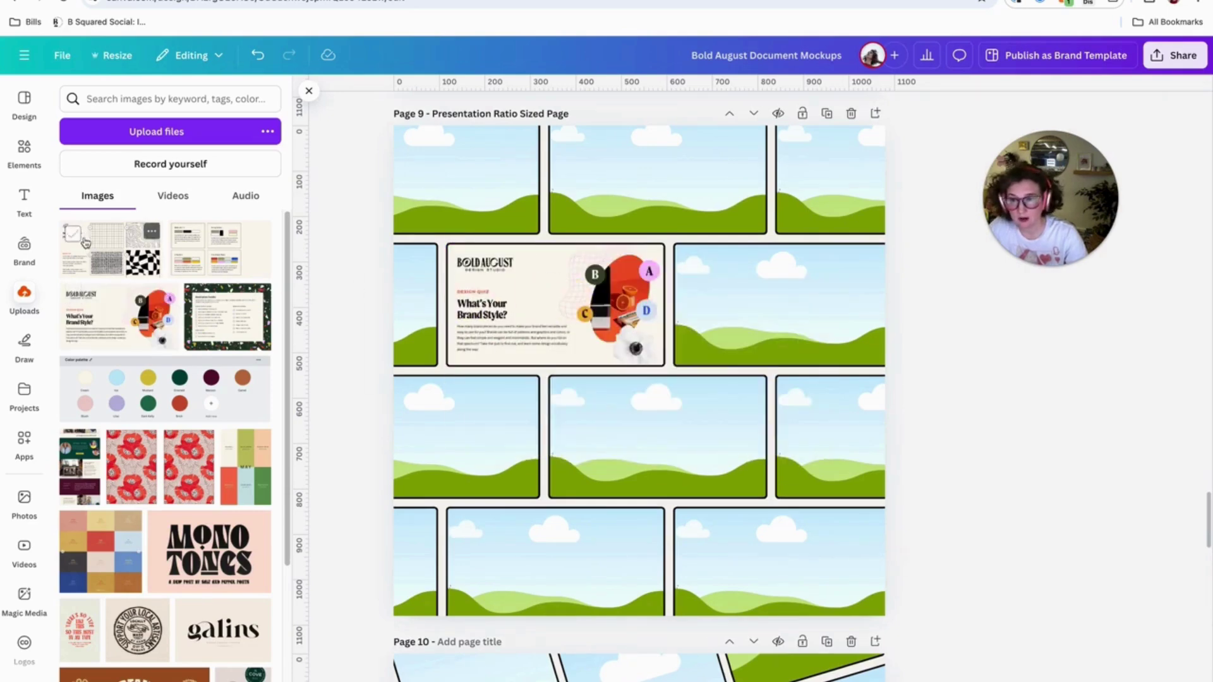
pyautogui.click(151, 253)
pyautogui.moveTo(192, 256); pyautogui.dragTo(465, 446)
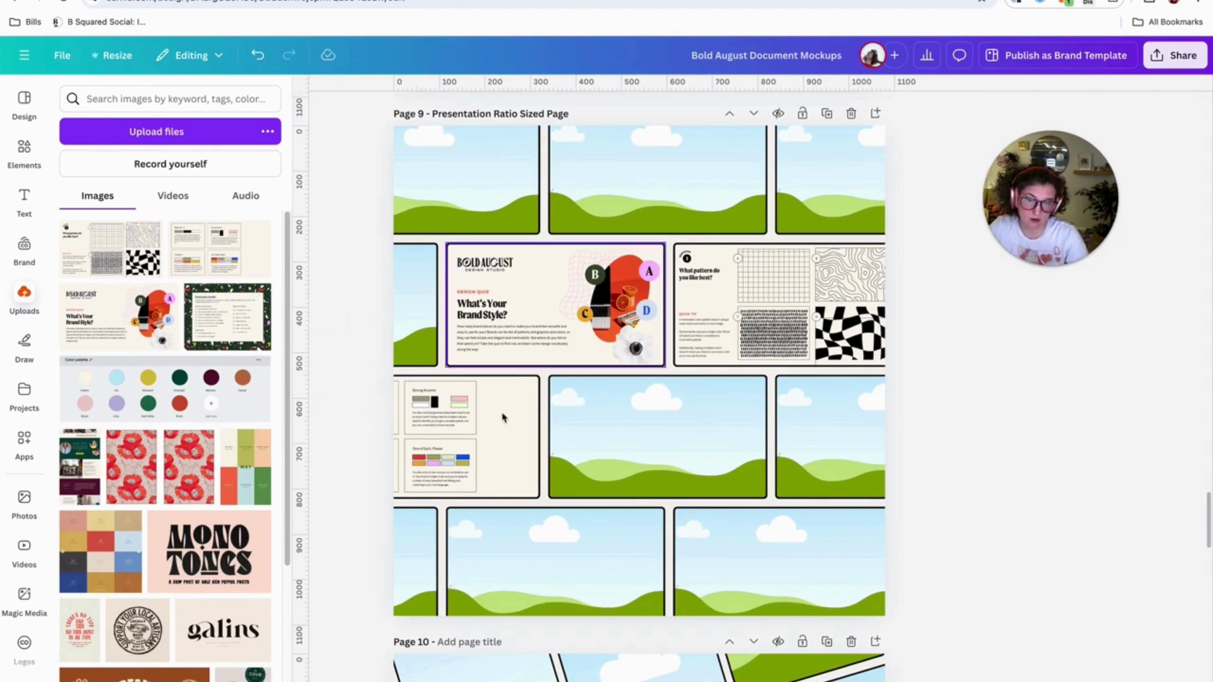
# Step: Bring quiz images 6.png and 7.png from the Finder folder onto page 9 of the mockups design
pyautogui.press('super+Tab')
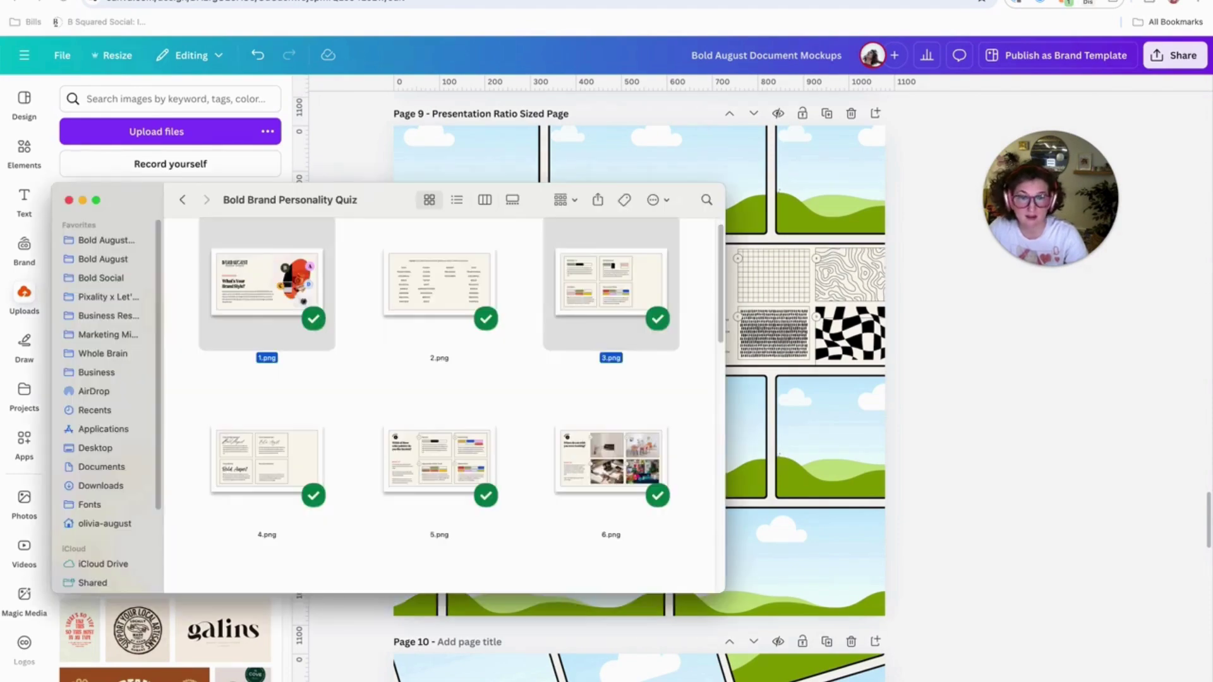
pyautogui.click(583, 468)
pyautogui.moveTo(597, 471); pyautogui.dragTo(379, 475)
pyautogui.press('super+Tab')
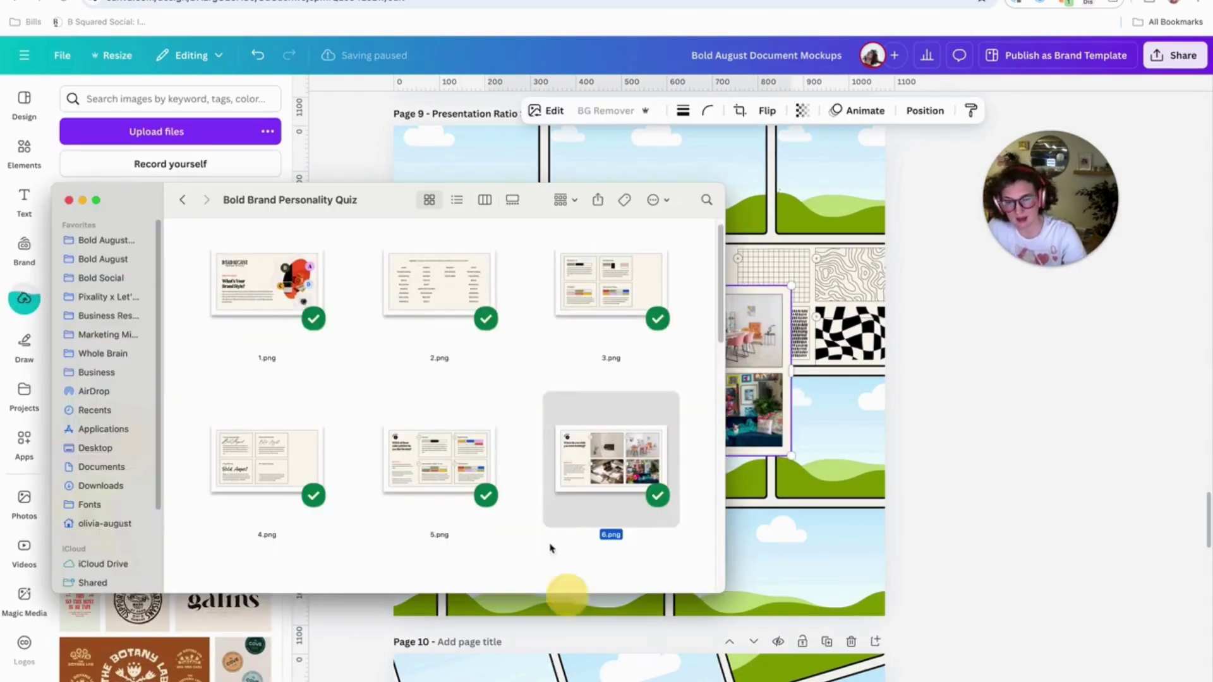
pyautogui.scroll(-5, 571, 427)
pyautogui.moveTo(267, 411); pyautogui.dragTo(885, 436)
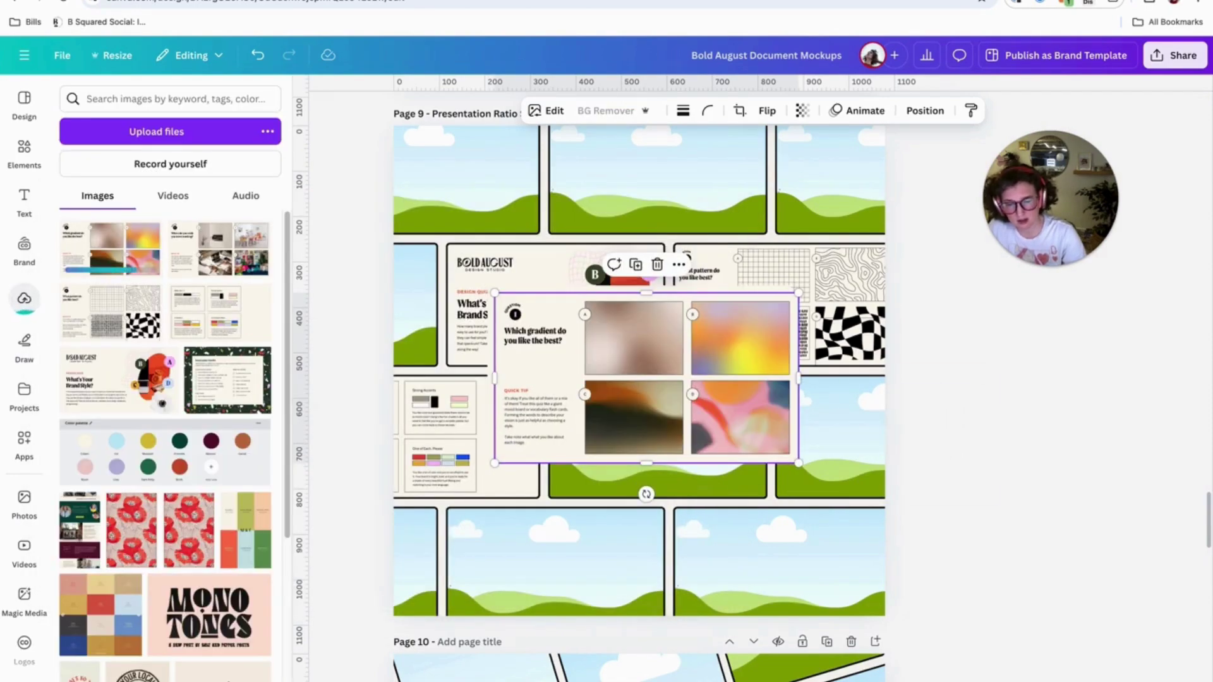
# Step: Import 12.png, then place it in the top-row middle frame, 7.png in the bottom-row right frame and 6.png in the top-row left frame
pyautogui.press('super+Tab')
pyautogui.scroll(-5, 503, 360)
pyautogui.moveTo(582, 340); pyautogui.dragTo(664, 184)
pyautogui.click(920, 474)
pyautogui.moveTo(695, 391); pyautogui.dragTo(755, 573)
pyautogui.moveTo(632, 379); pyautogui.dragTo(465, 181)
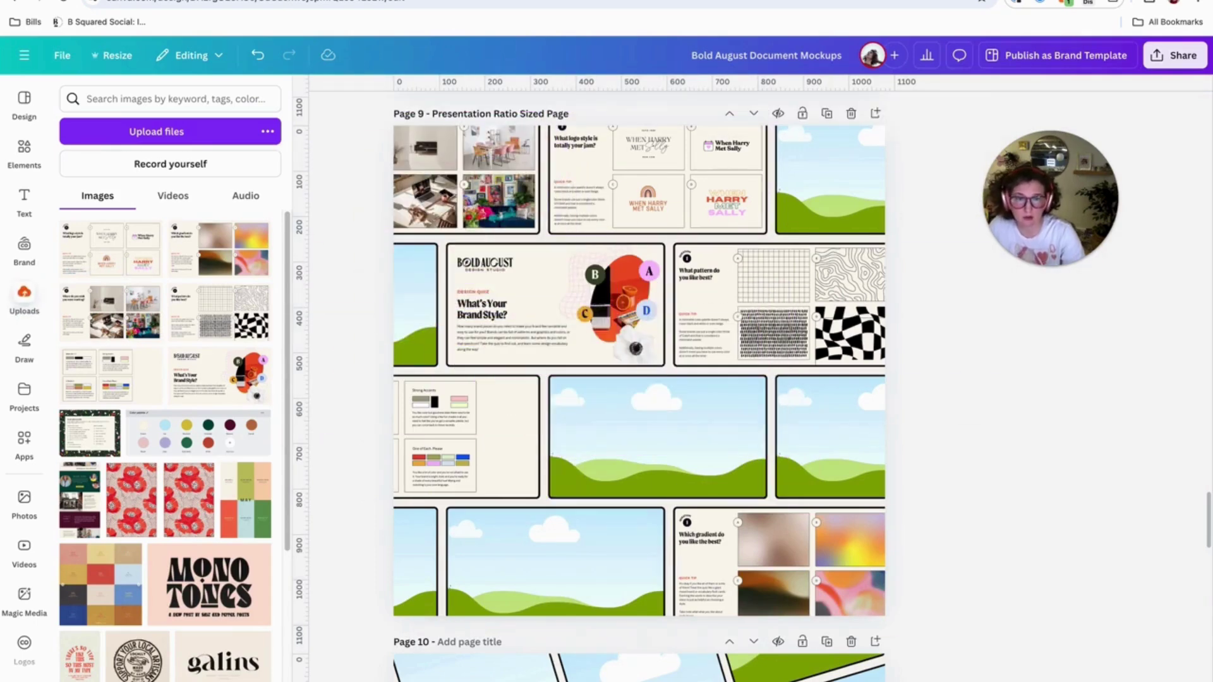
# Step: Import quiz image 15.png from Finder and place it in the second-row left frame on page 9
pyautogui.press('super+Tab')
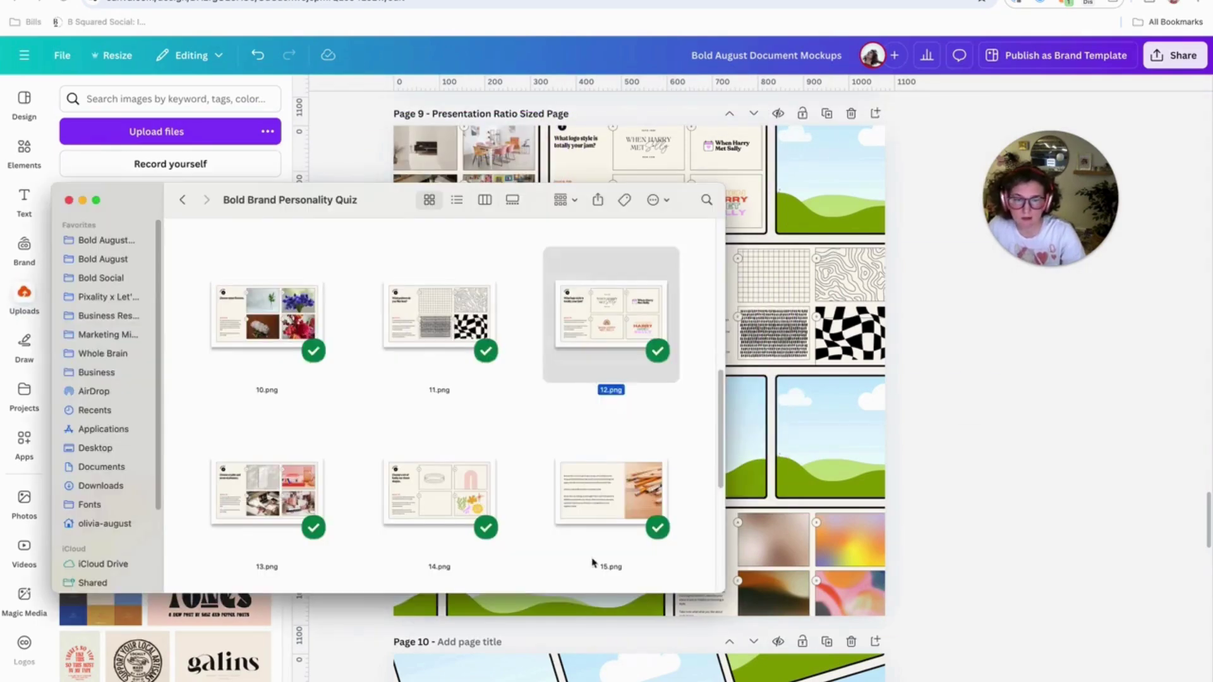
pyautogui.scroll(3, 607, 543)
pyautogui.moveTo(601, 514); pyautogui.dragTo(423, 301)
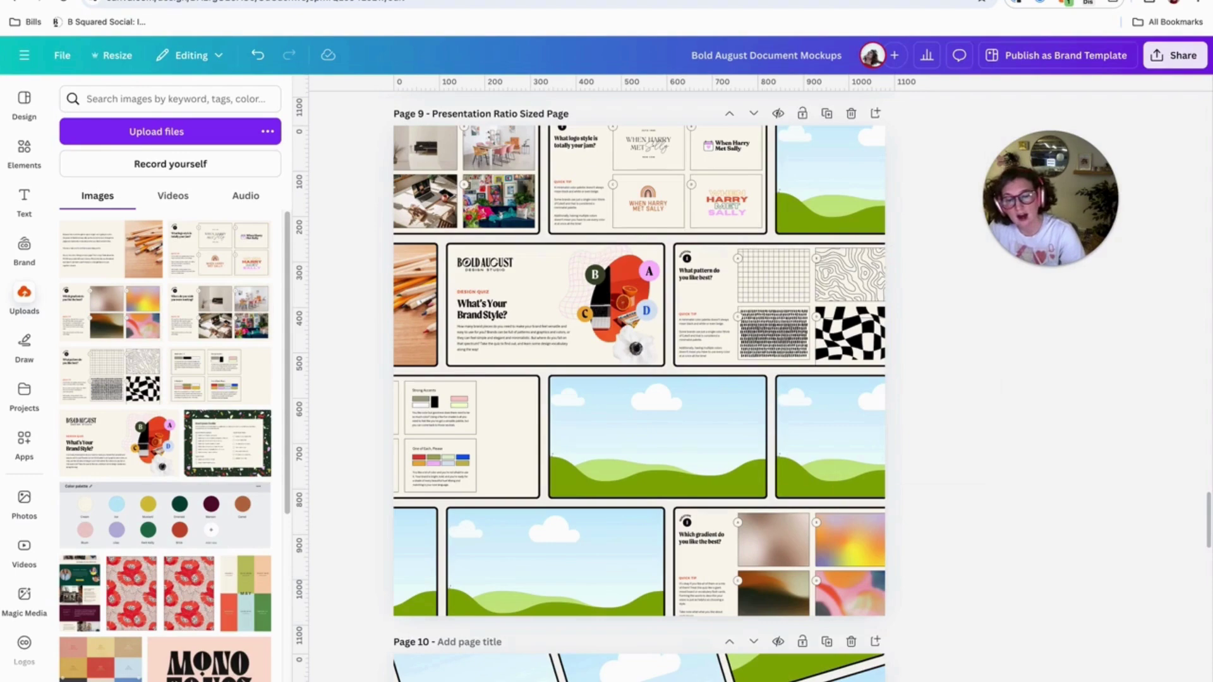
# Step: Import quiz image 13.png from Finder and place it in the third-row middle frame on page 9
pyautogui.press('super+Tab')
pyautogui.scroll(-1, 326, 386)
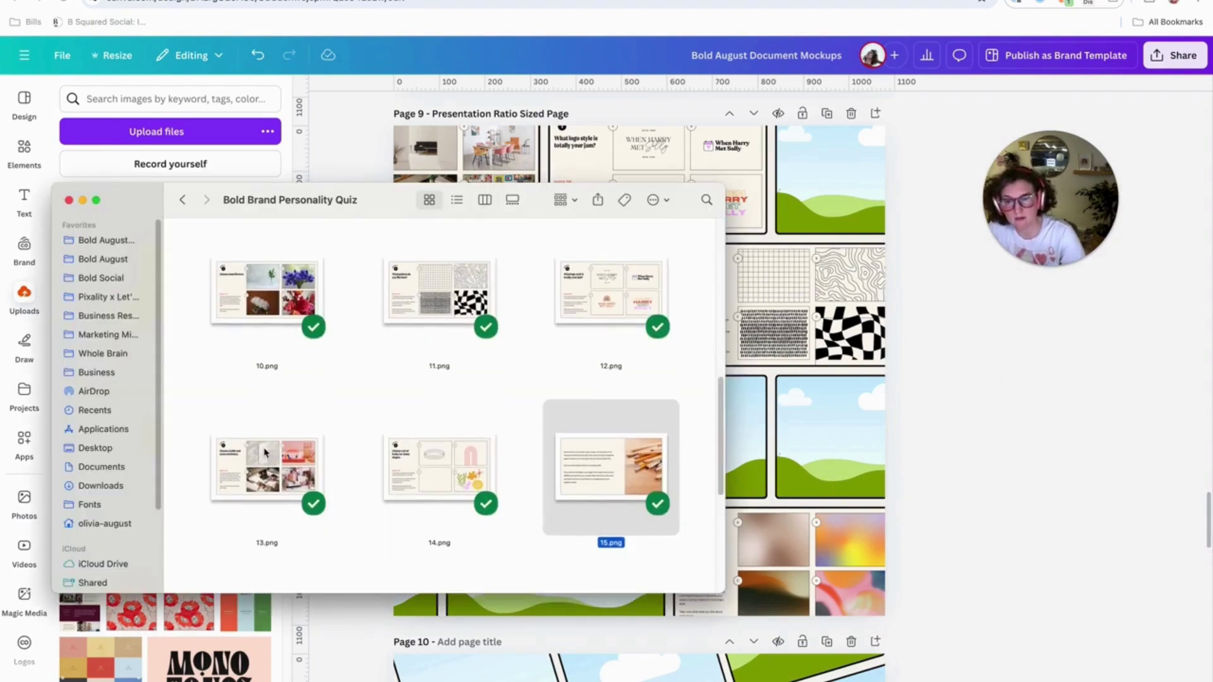
pyautogui.click(266, 455)
pyautogui.moveTo(262, 476); pyautogui.dragTo(670, 439)
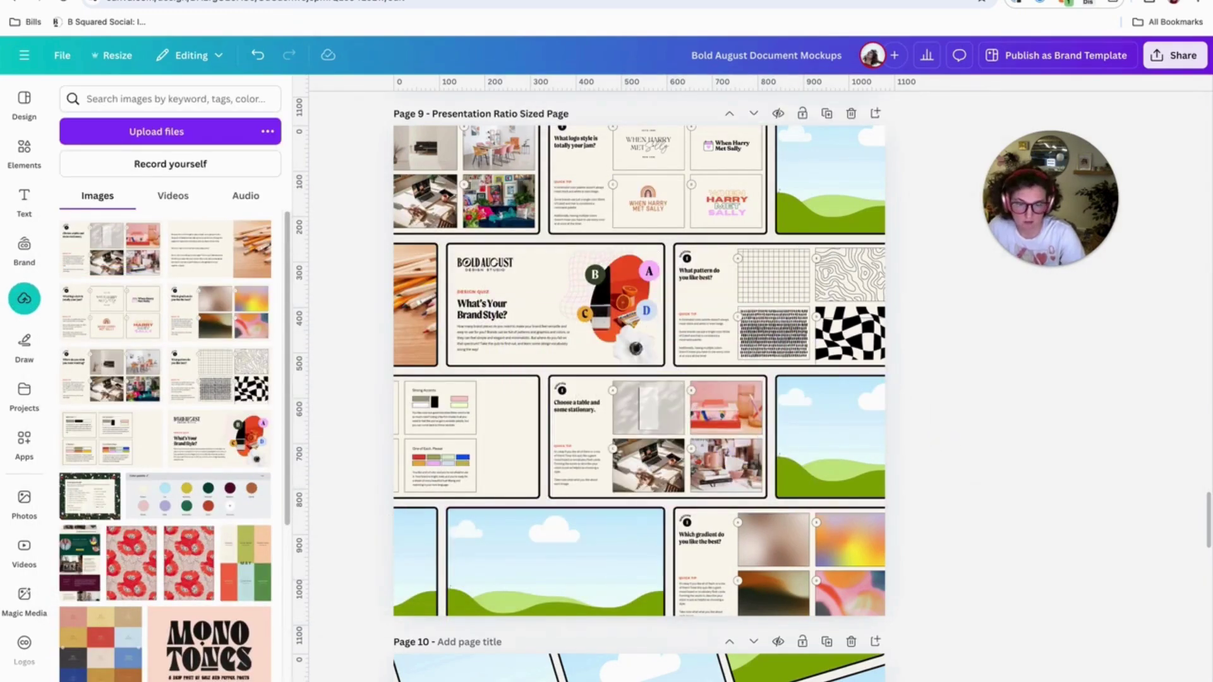
# Step: Import the "Get a Mix of Everything?" quiz image from Finder and place it in the top-row right frame on page 9
pyautogui.press('super+Tab')
pyautogui.scroll(-5, 451, 446)
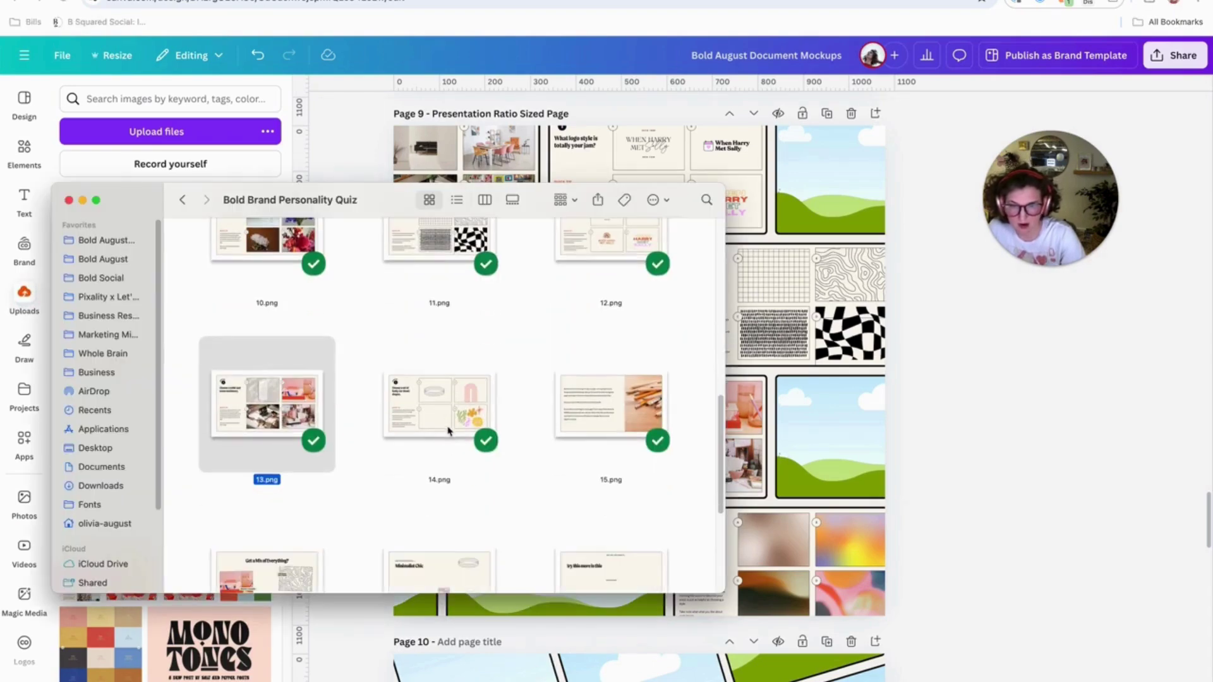
pyautogui.moveTo(293, 469); pyautogui.dragTo(836, 194)
pyautogui.scroll(3, 836, 209)
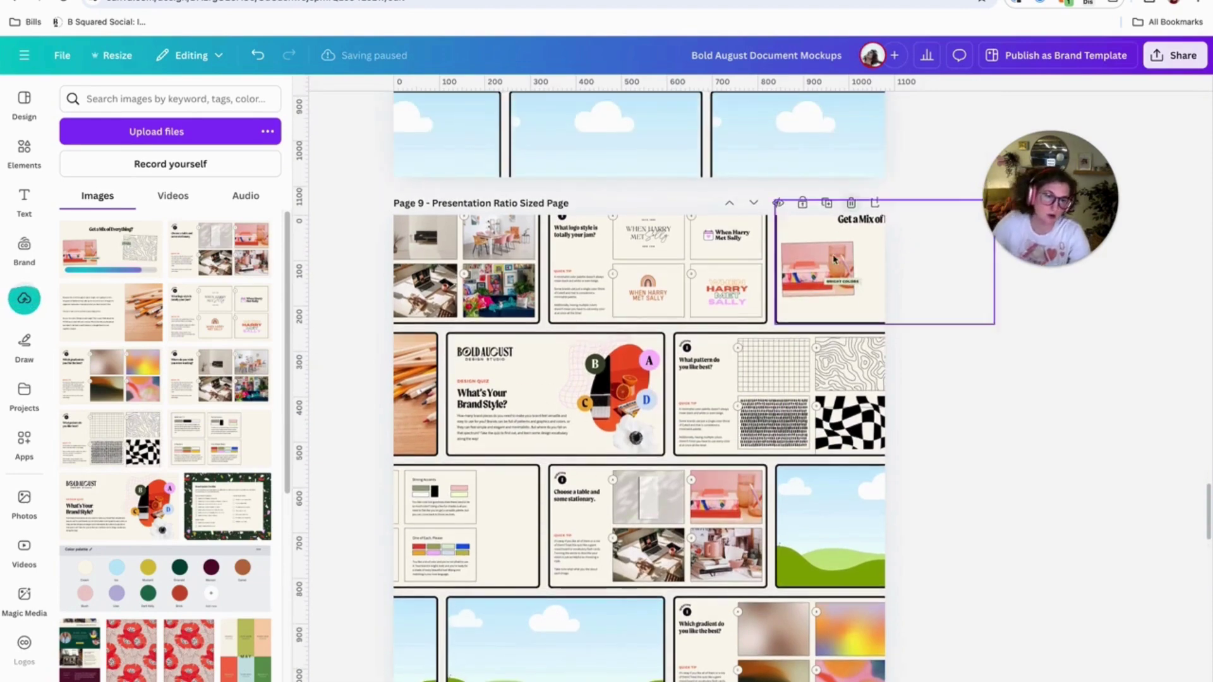
# Step: Enlarge the "Get a Mix of Everything?" image inside its frame and place the same image in the bottom-row left frame
pyautogui.doubleClick(820, 285)
pyautogui.moveTo(995, 324); pyautogui.dragTo(1028, 340)
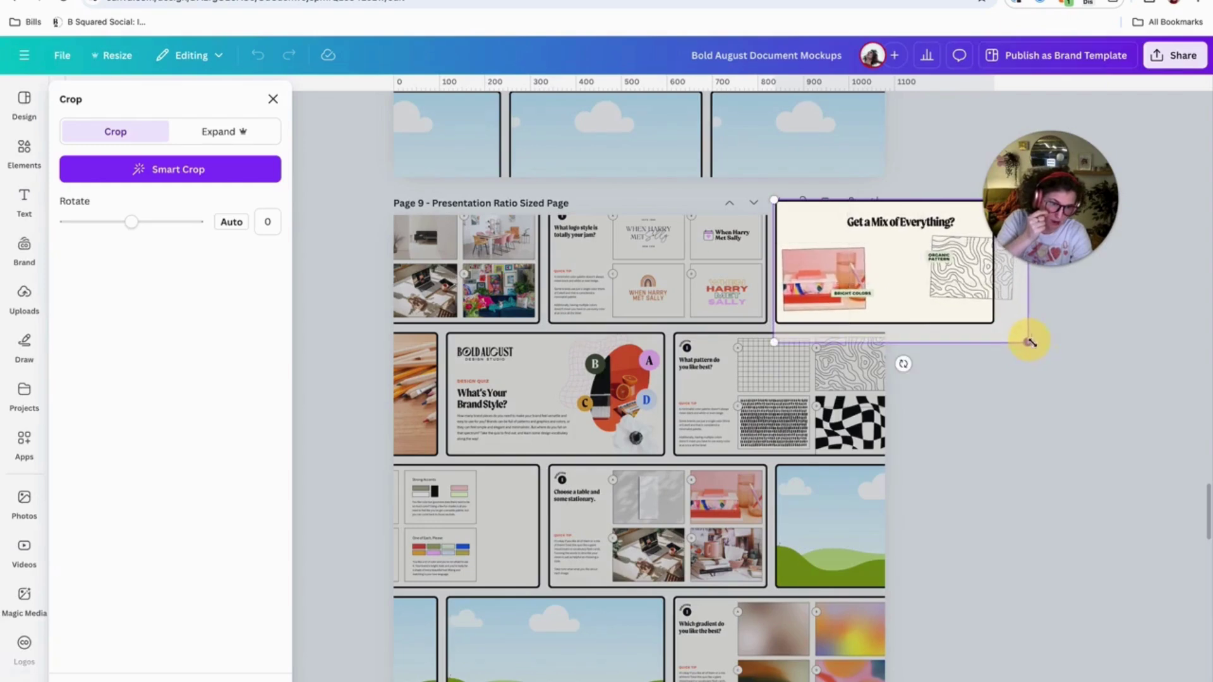
pyautogui.click(1027, 451)
pyautogui.scroll(-2, 842, 253)
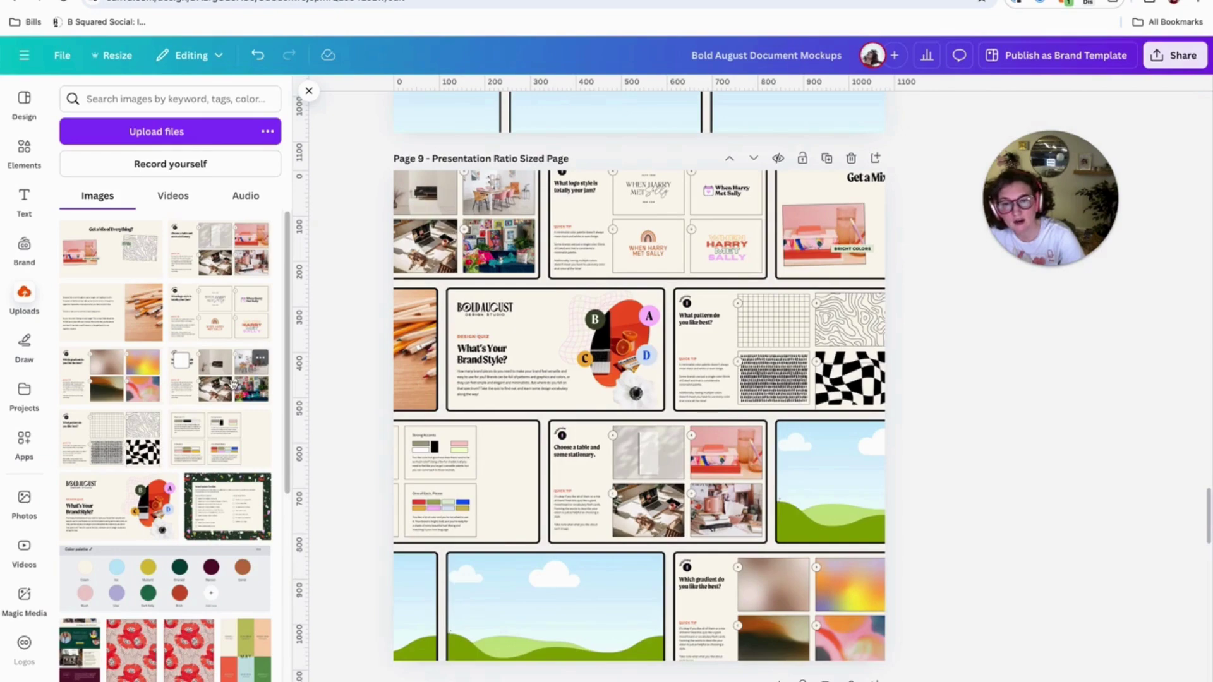
pyautogui.moveTo(143, 259); pyautogui.dragTo(875, 237)
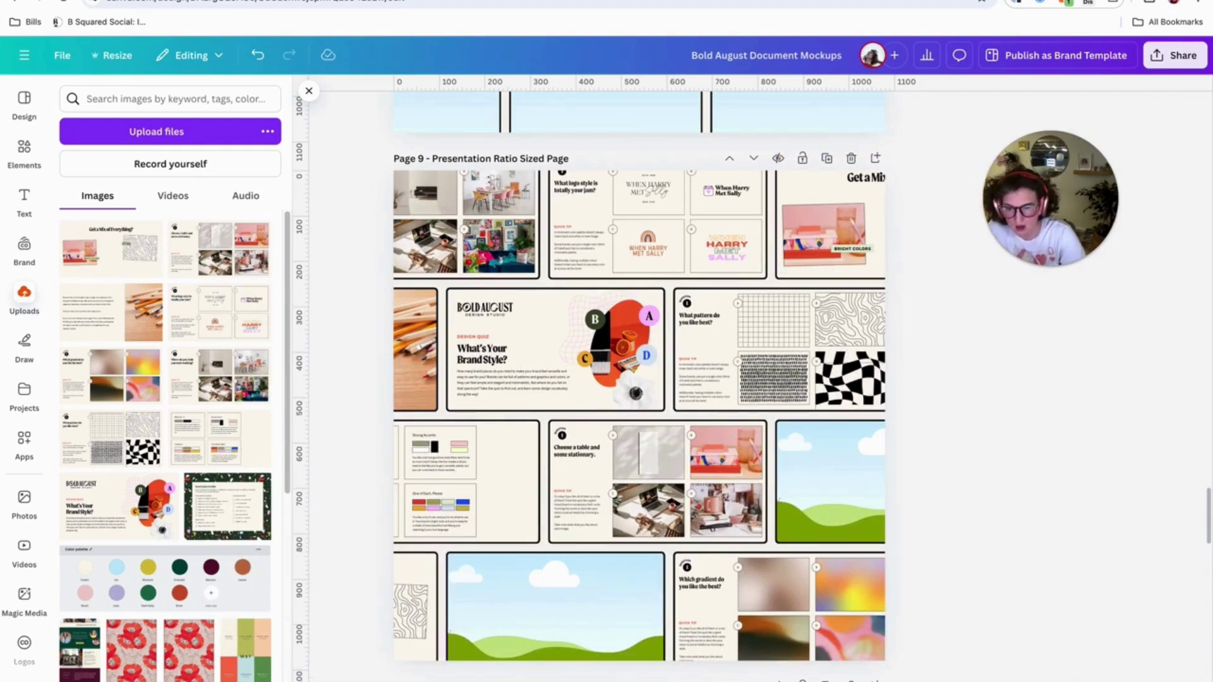
# Step: Find quiz image 4.png in the Finder folder, import it and place it in the bottom-row middle frame on page 9
pyautogui.press('super+Tab')
pyautogui.scroll(-3, 533, 417)
pyautogui.scroll(5, 534, 426)
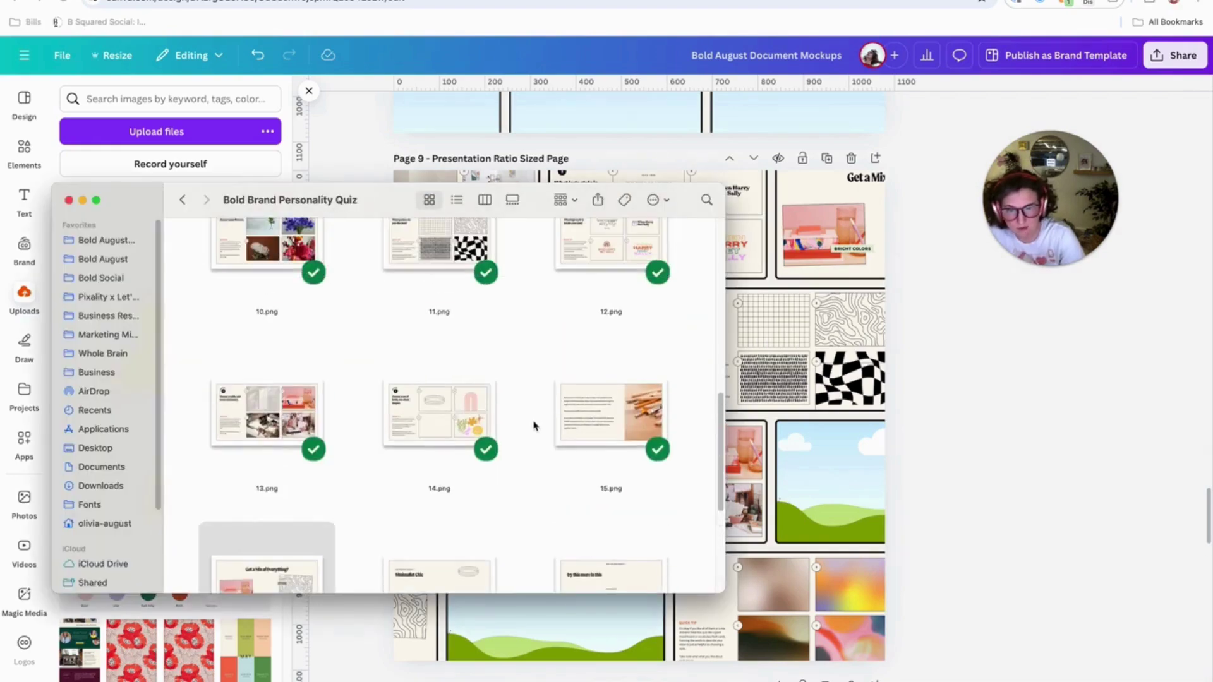
pyautogui.scroll(3, 531, 430)
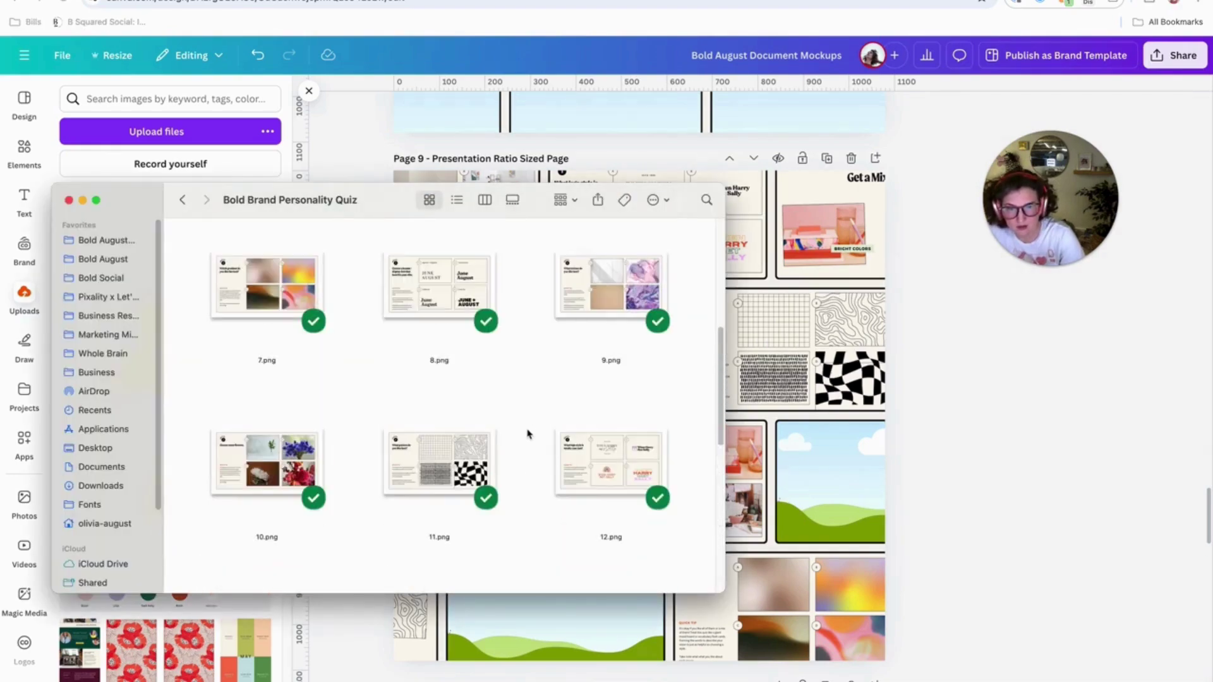
pyautogui.scroll(4, 528, 435)
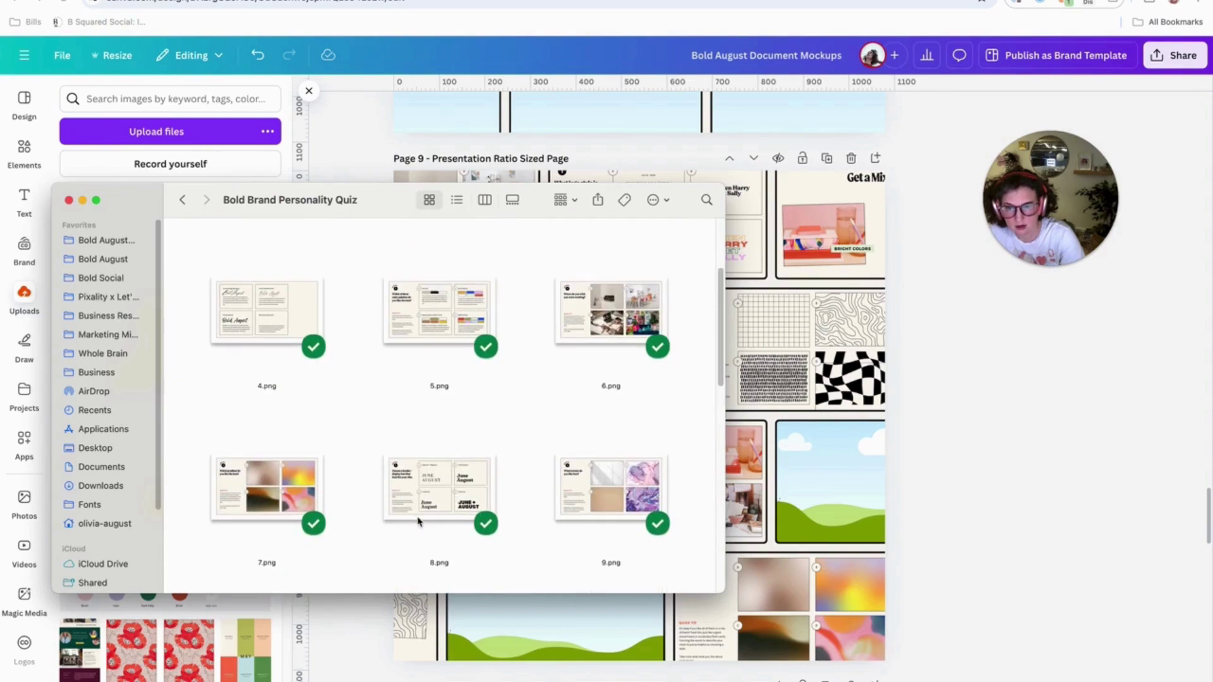
pyautogui.click(416, 512)
pyautogui.moveTo(257, 320); pyautogui.dragTo(786, 415)
pyautogui.moveTo(579, 423); pyautogui.dragTo(543, 607)
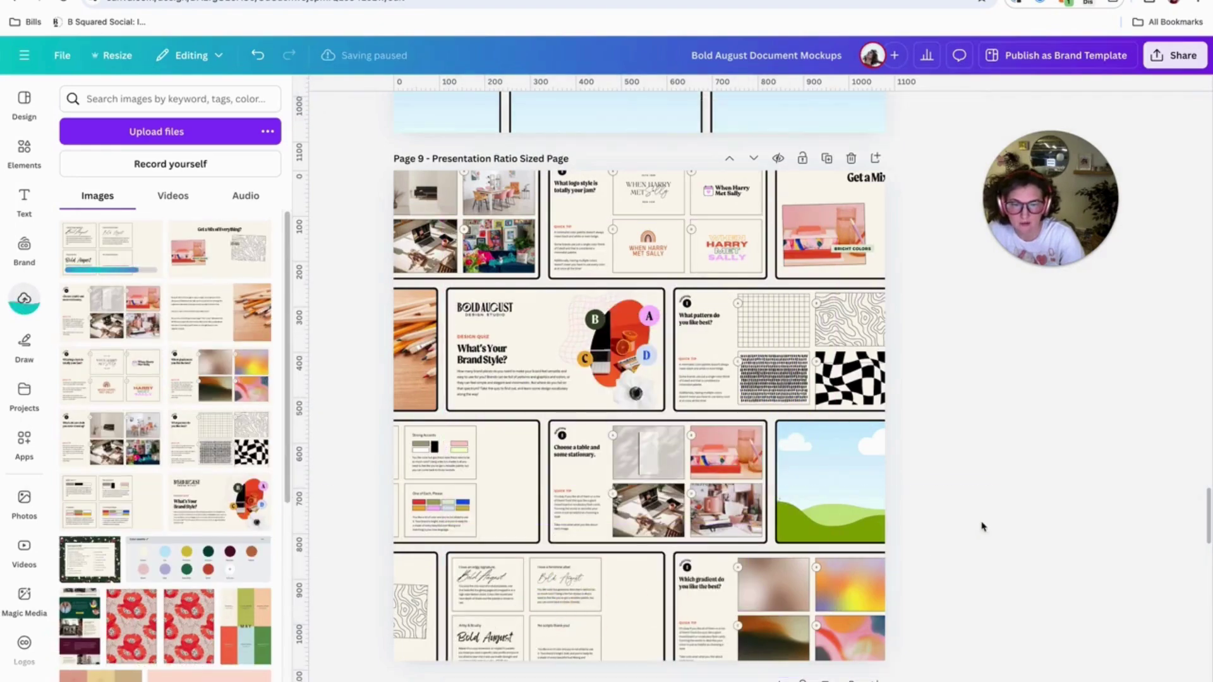
# Step: Select all the frames on page 9 and set their border weight to 2
pyautogui.moveTo(333, 224); pyautogui.dragTo(850, 609)
pyautogui.click(666, 111)
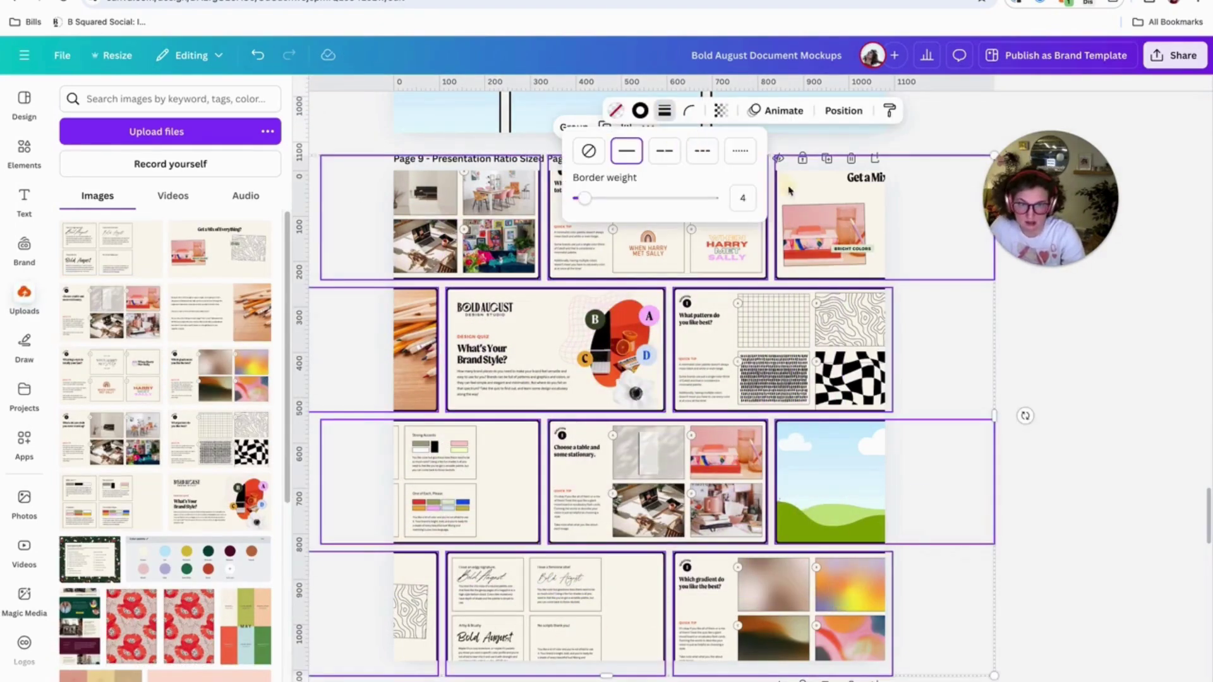
pyautogui.click(756, 211)
pyautogui.write('2')
pyautogui.click(967, 344)
pyautogui.click(974, 340)
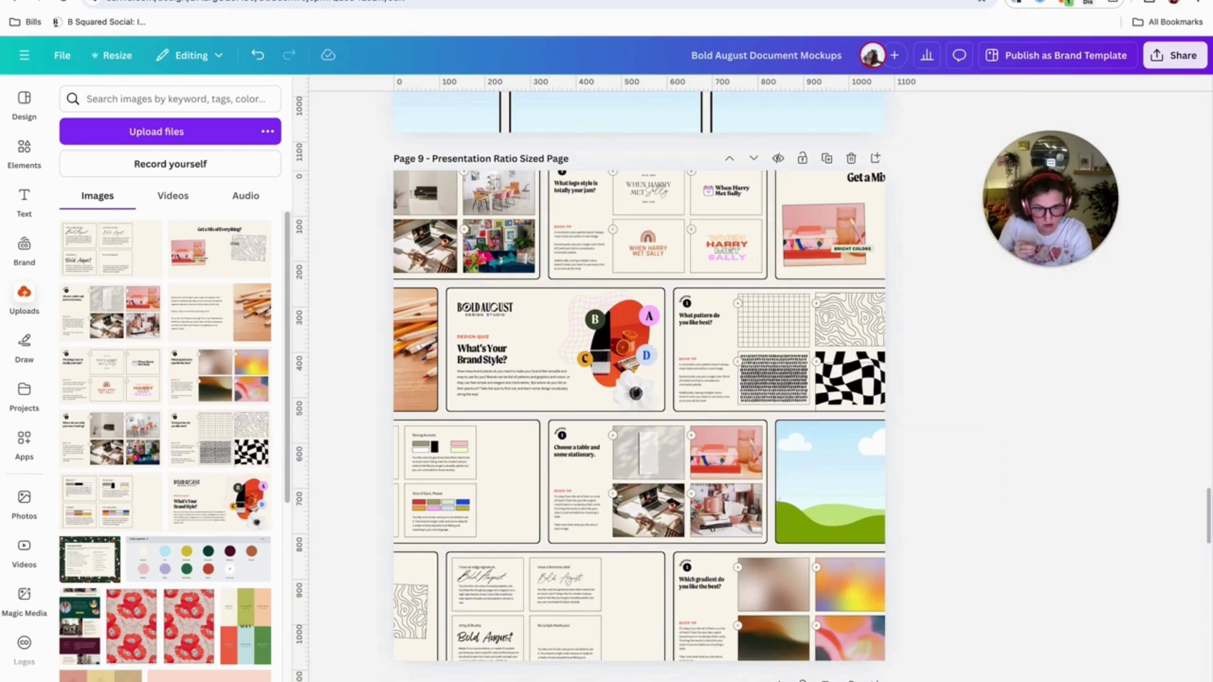
# Step: Fill the empty third-row right frame on page 9 with the "Where do you wish you were working?" quiz image
pyautogui.scroll(-3, 566, 420)
pyautogui.click(634, 360)
pyautogui.press('Return')
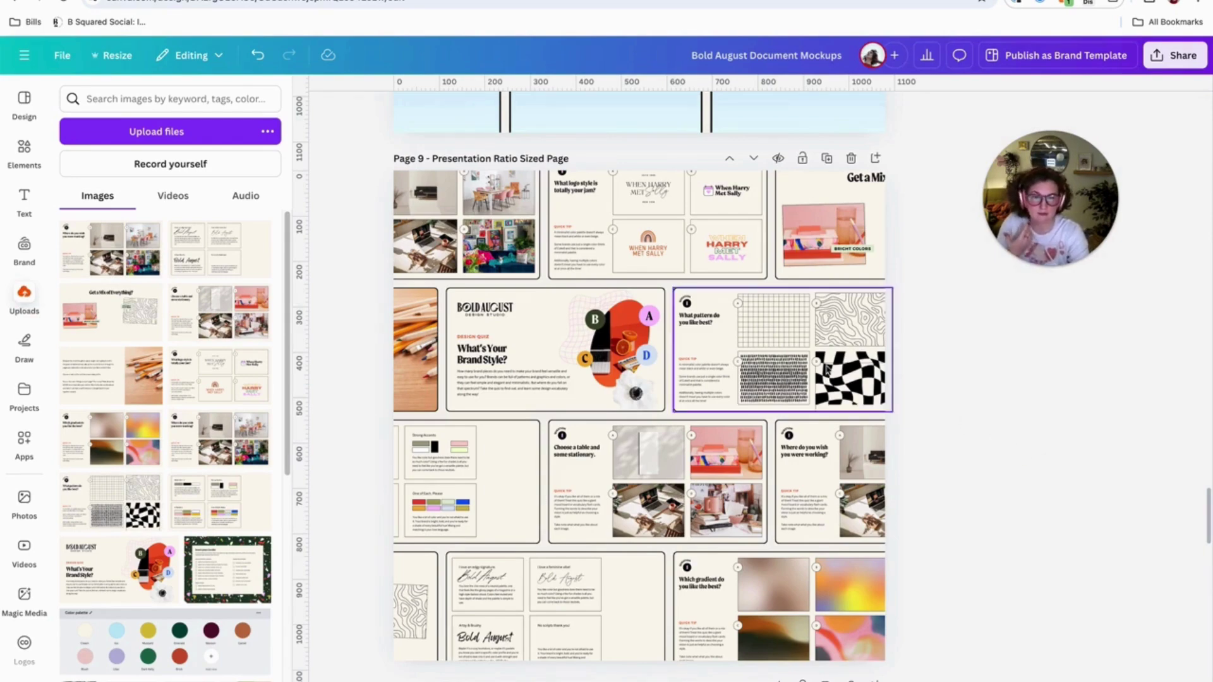
# Step: Change the background of page 9 to the light green from the 2024 Bold August Designs palette
pyautogui.click(671, 290)
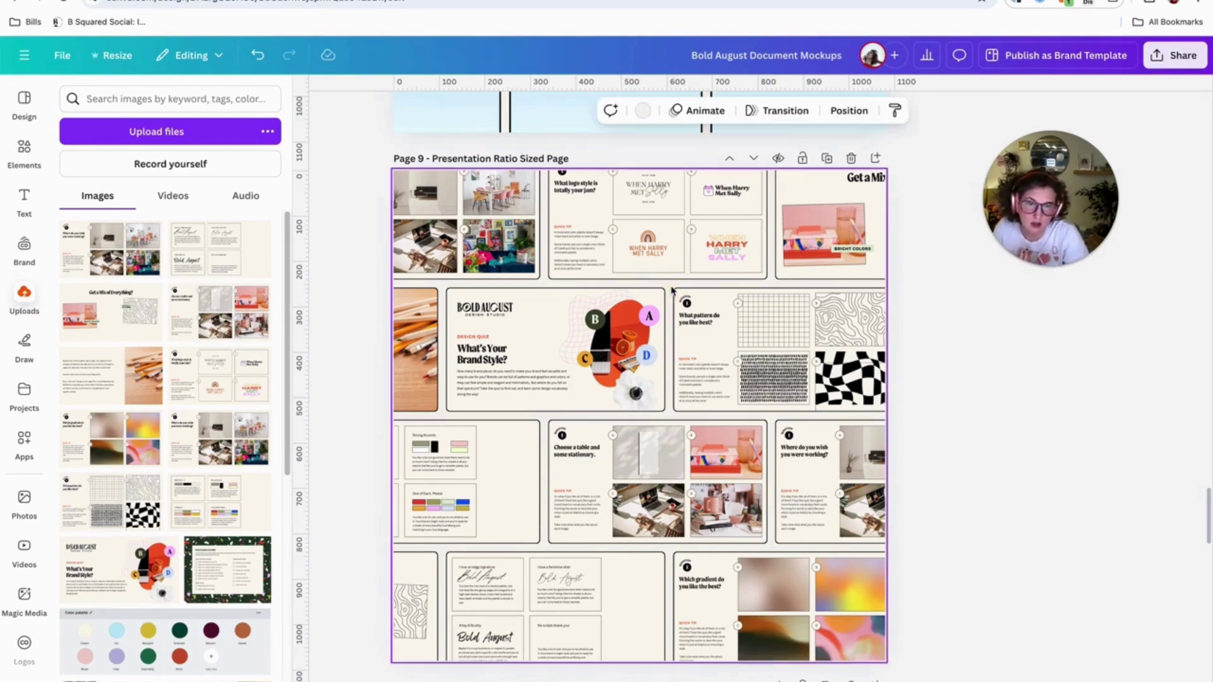
pyautogui.click(643, 111)
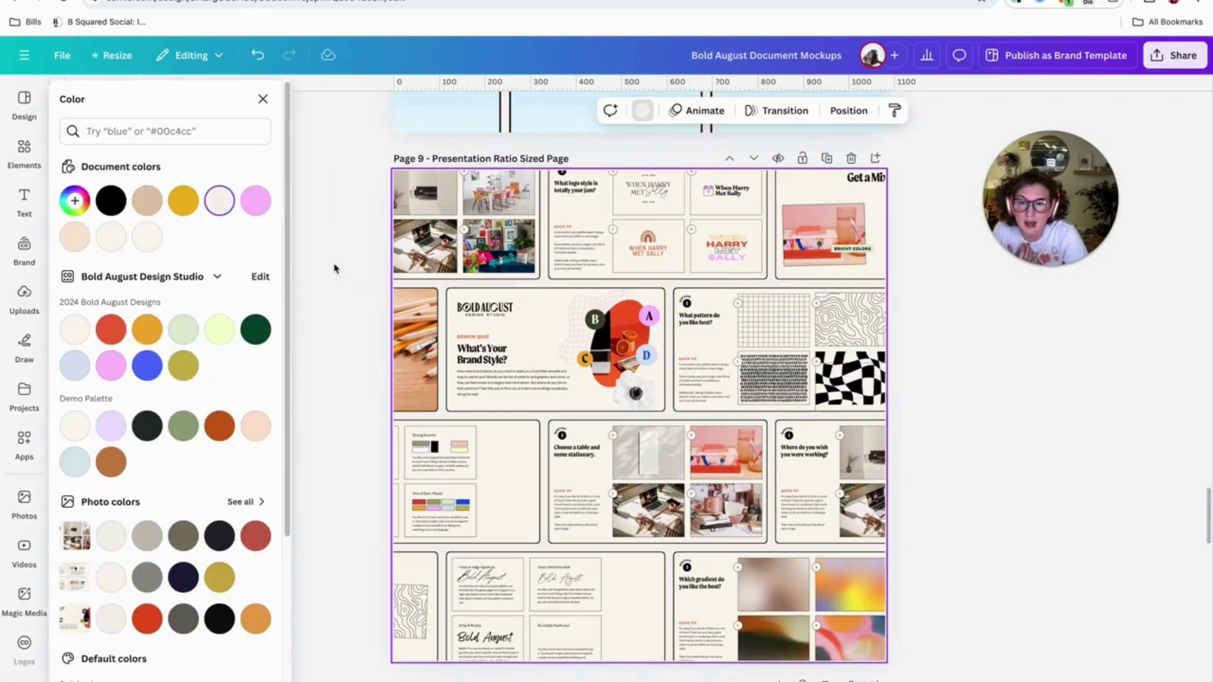
pyautogui.click(185, 331)
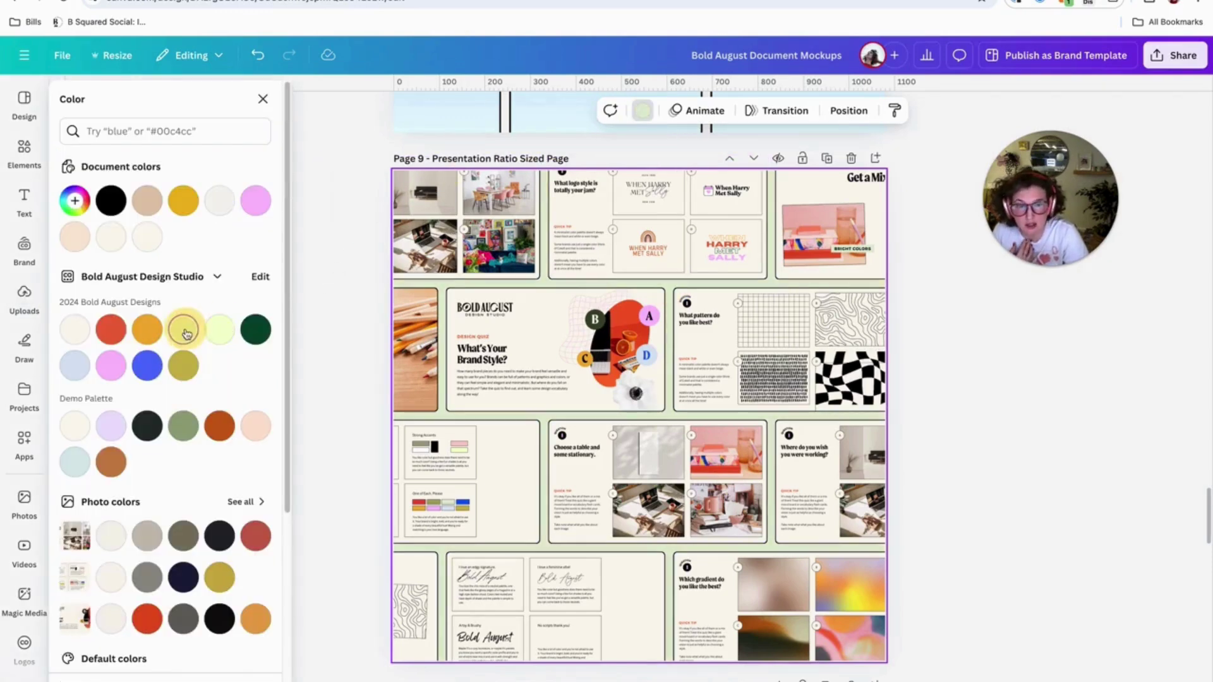
# Step: Change the background of page 9 to the pale lime from the 2024 Bold August Designs palette
pyautogui.click(219, 329)
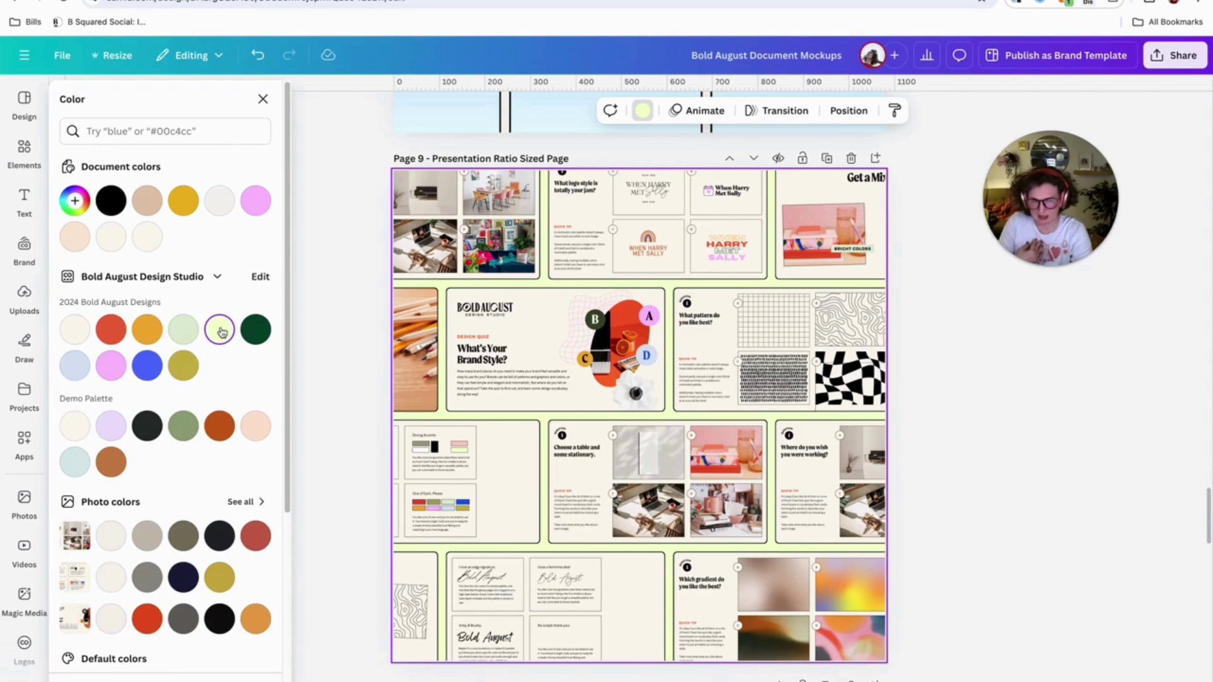
pyautogui.click(340, 282)
# Step: Select all the frames on page 9 and rotate them together slightly counterclockwise, checking the tilt against the layouts on pages 10 and 11
pyautogui.moveTo(320, 228); pyautogui.dragTo(980, 467)
pyautogui.moveTo(1026, 416); pyautogui.dragTo(1034, 398)
pyautogui.scroll(-5, 1032, 417)
pyautogui.scroll(-10, 1034, 420)
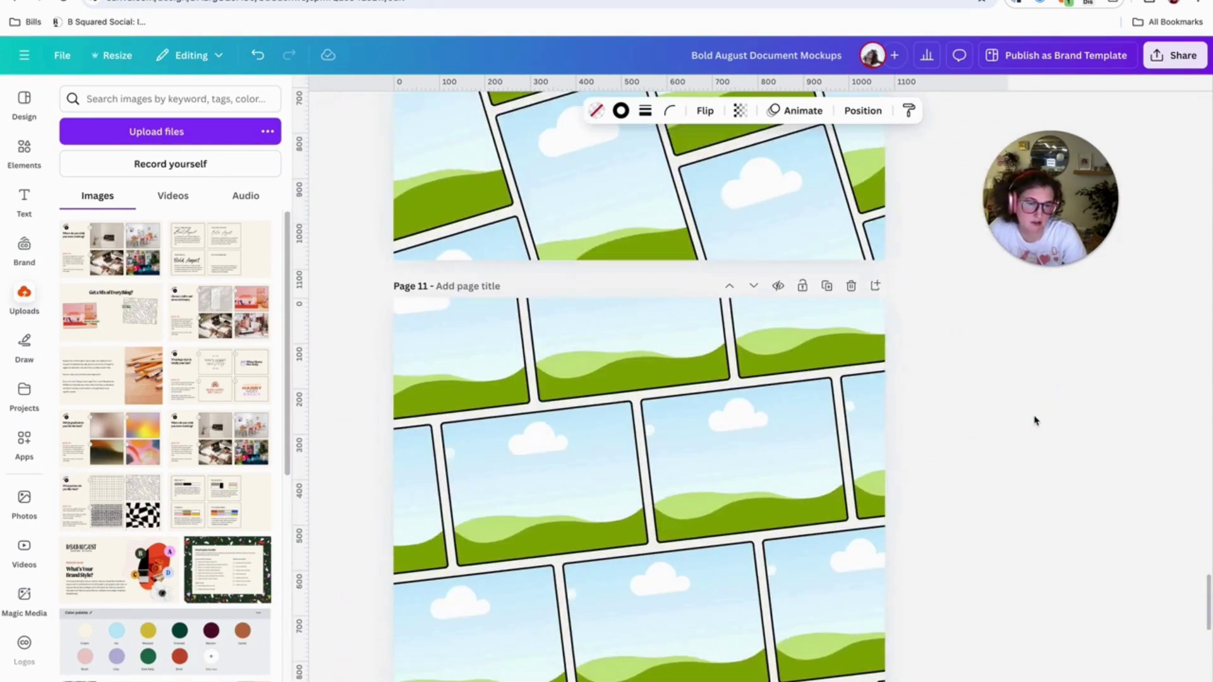
pyautogui.scroll(8, 1034, 420)
pyautogui.scroll(10, 1046, 474)
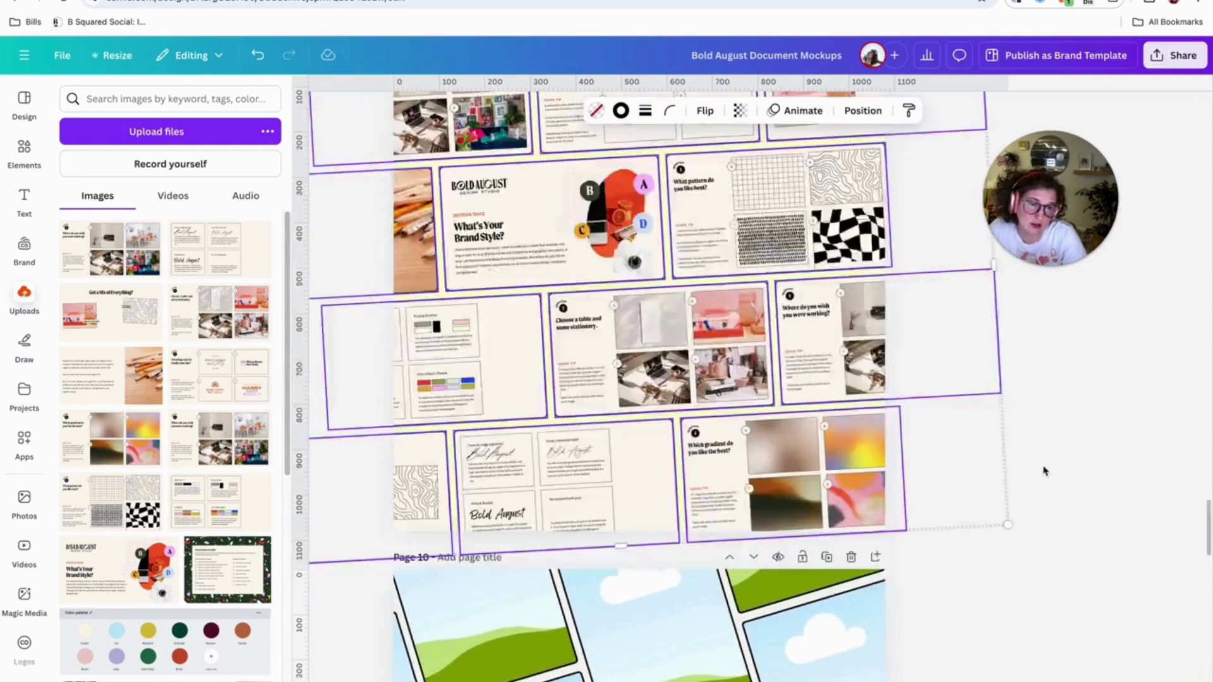
pyautogui.scroll(-2, 1007, 398)
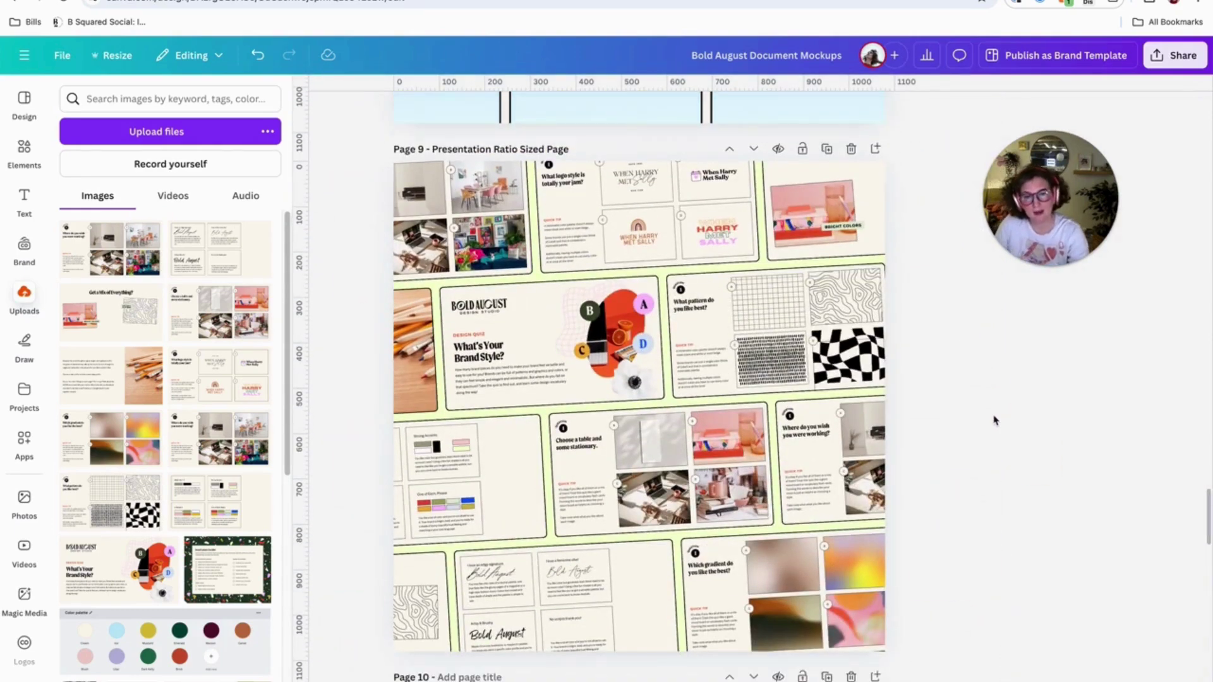
pyautogui.moveTo(986, 251); pyautogui.dragTo(821, 208)
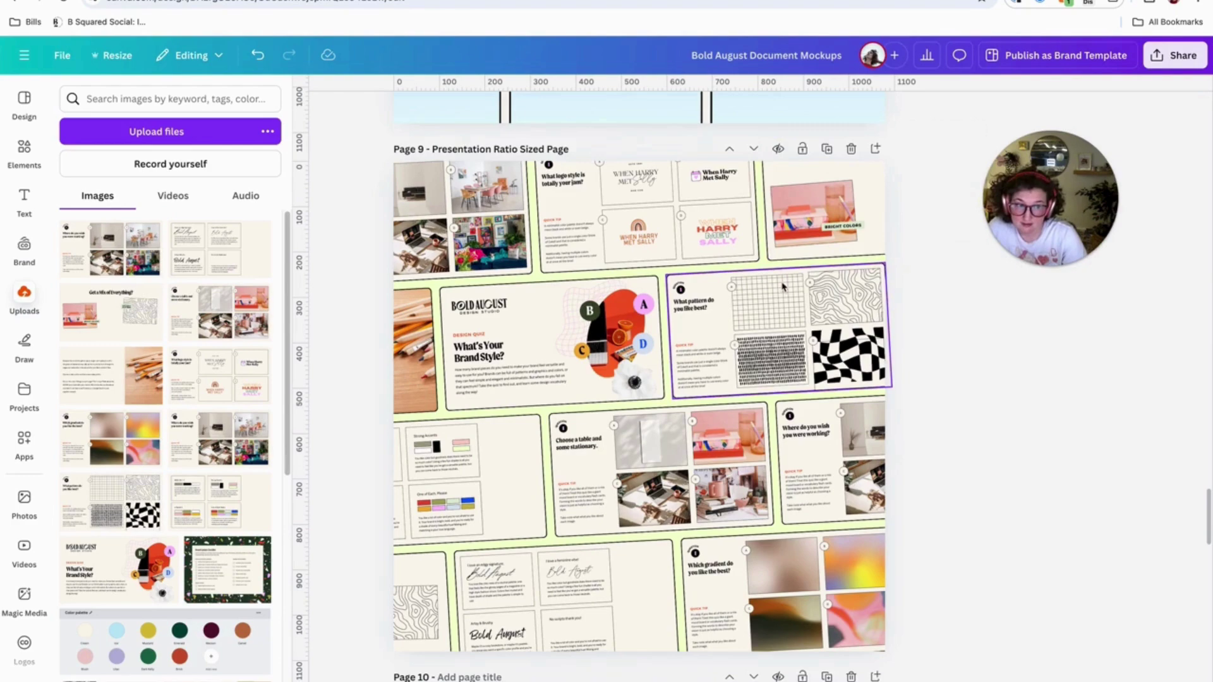
# Step: Duplicate page 9 and replace the second-row middle image on the copy with the "What logo style is totally your jam?" quiz image
pyautogui.scroll(-2, 829, 158)
pyautogui.click(829, 156)
pyautogui.scroll(-10, 828, 156)
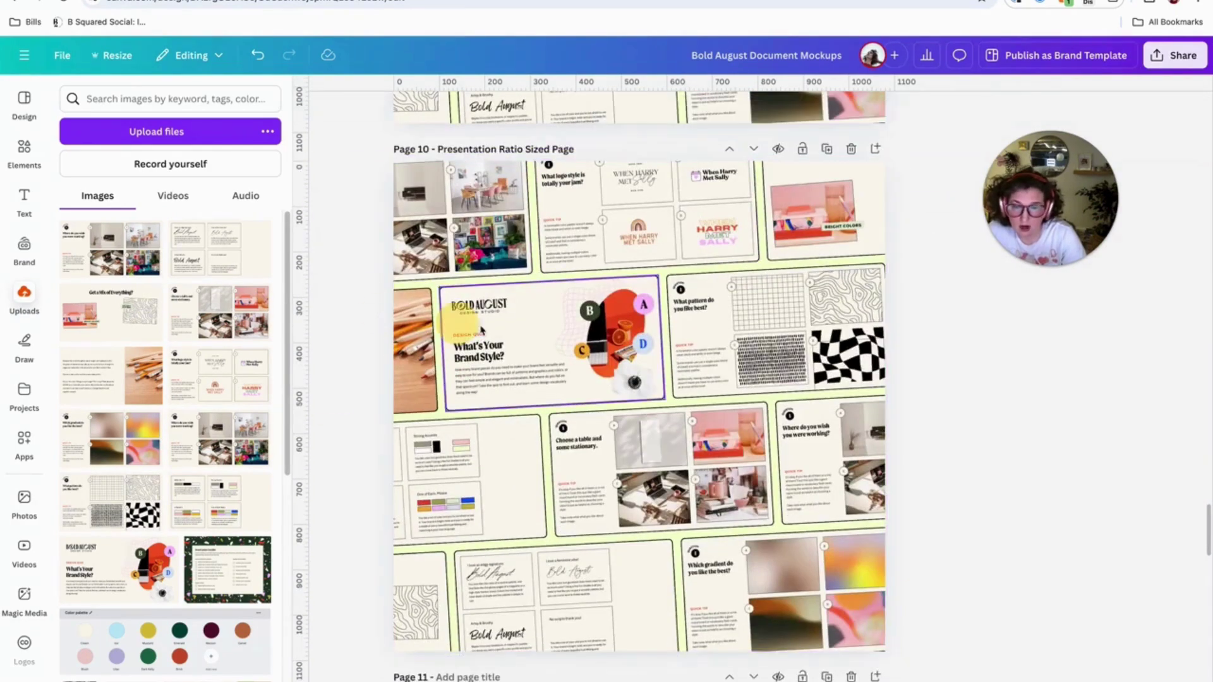
pyautogui.click(500, 330)
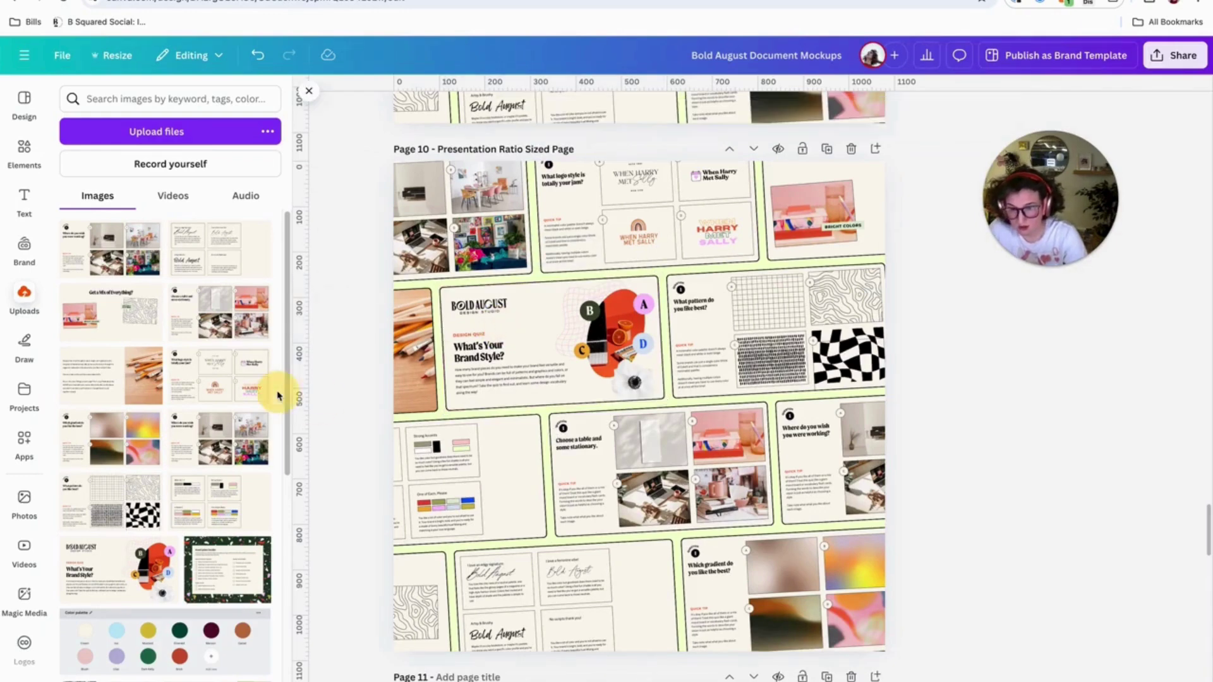
pyautogui.moveTo(215, 376); pyautogui.dragTo(522, 332)
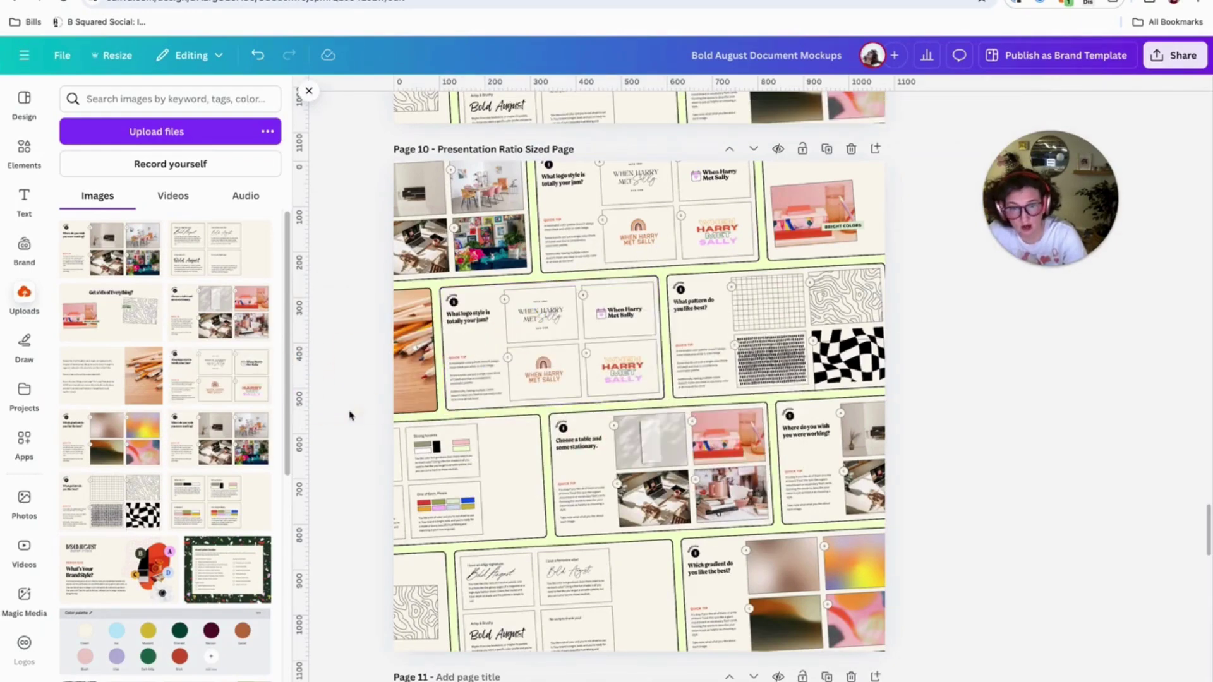
pyautogui.click(361, 367)
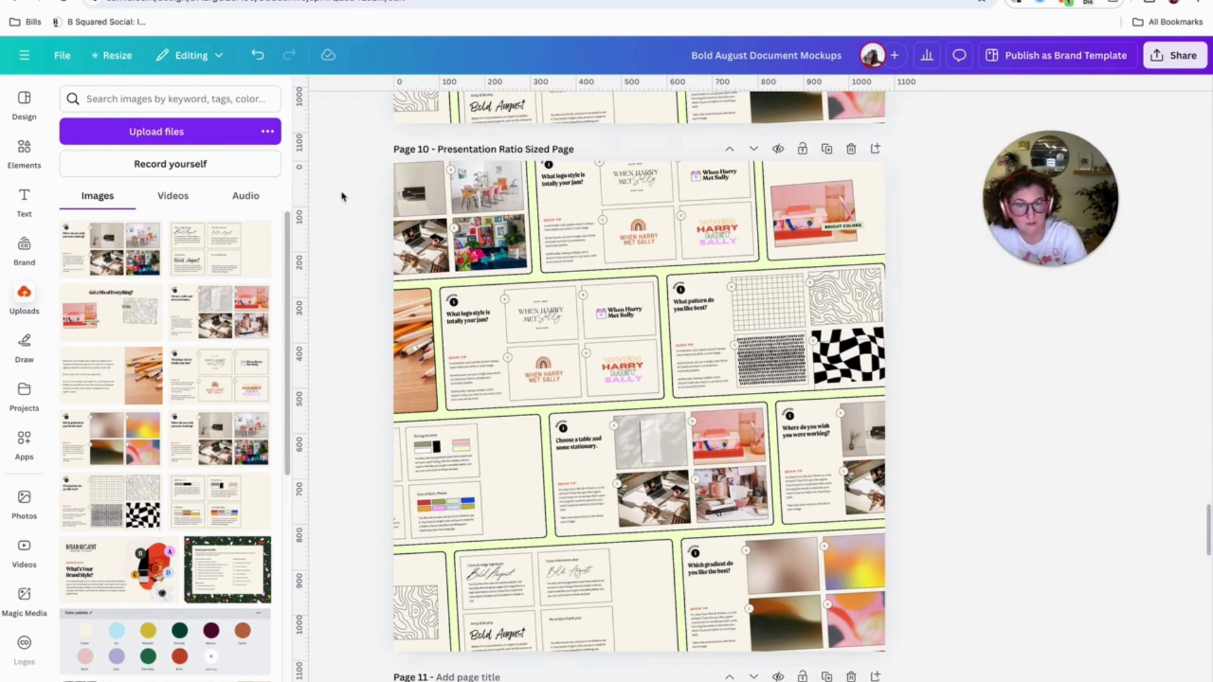
# Step: Select all the frames on page 10 and set their transparency to 42
pyautogui.moveTo(360, 205); pyautogui.dragTo(876, 583)
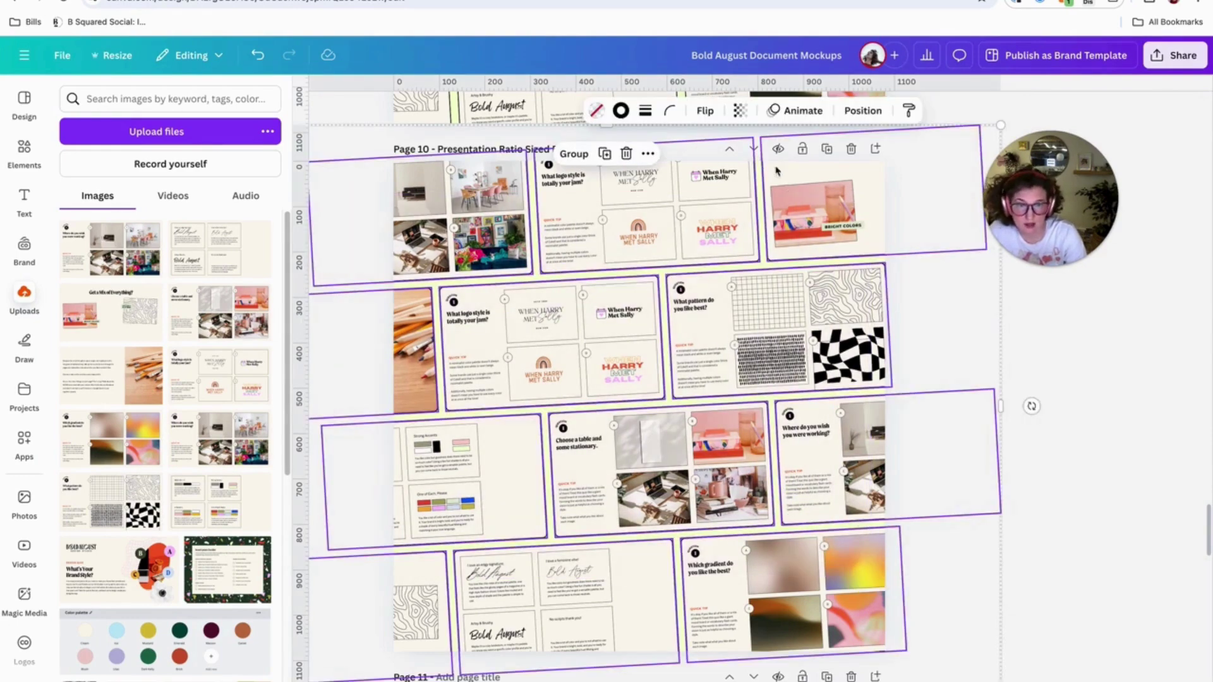
pyautogui.click(737, 115)
pyautogui.moveTo(770, 170); pyautogui.dragTo(715, 176)
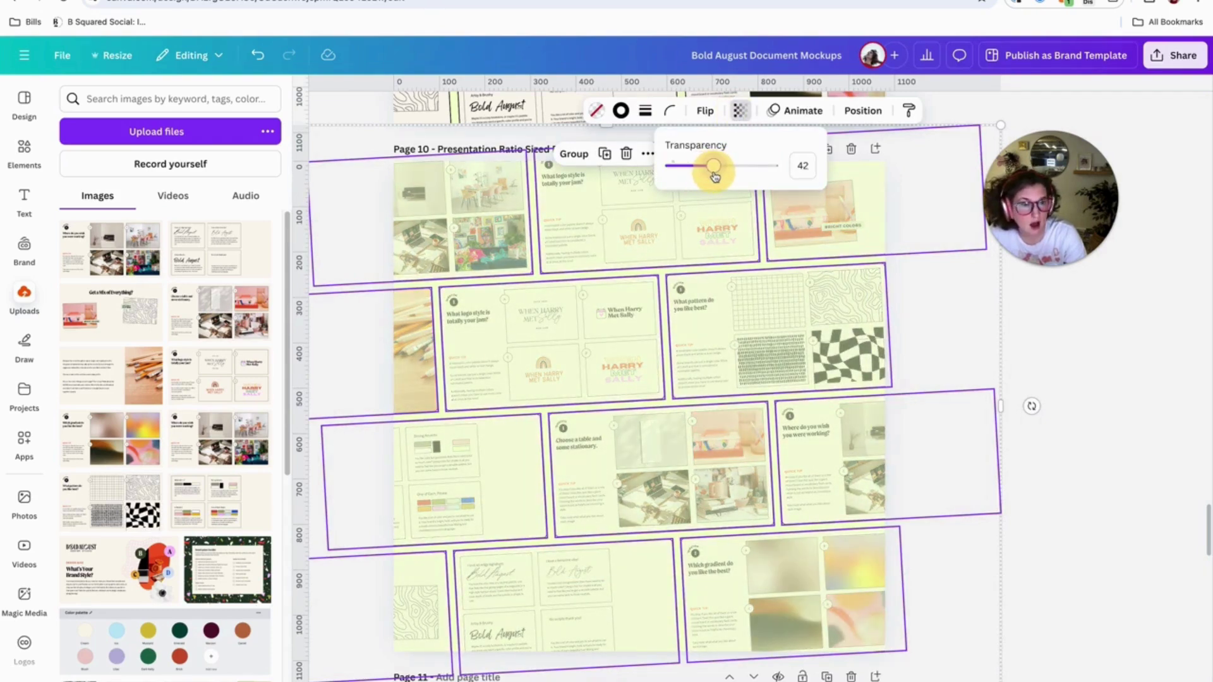
pyautogui.click(957, 307)
# Step: Add a fully opaque "What's Your Brand Style?" cover to page 10, straighten it and enlarge it over the page's centre
pyautogui.moveTo(110, 568); pyautogui.dragTo(560, 350)
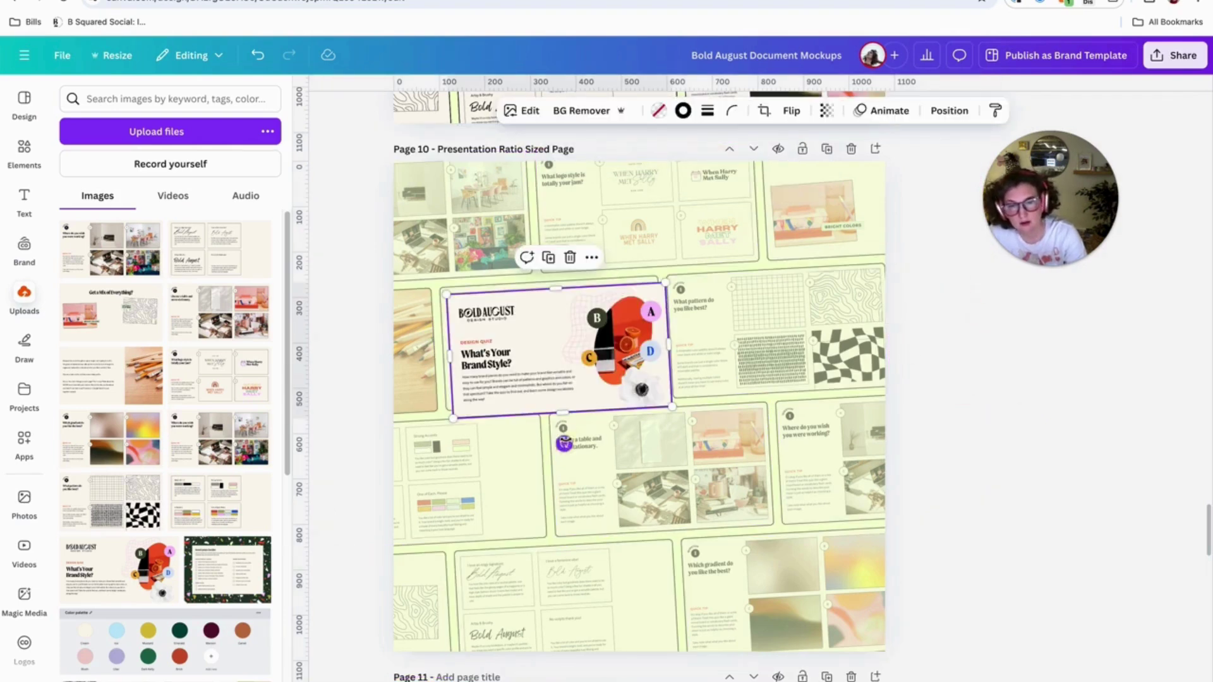
pyautogui.moveTo(668, 414); pyautogui.dragTo(834, 505)
pyautogui.moveTo(747, 434); pyautogui.dragTo(743, 452)
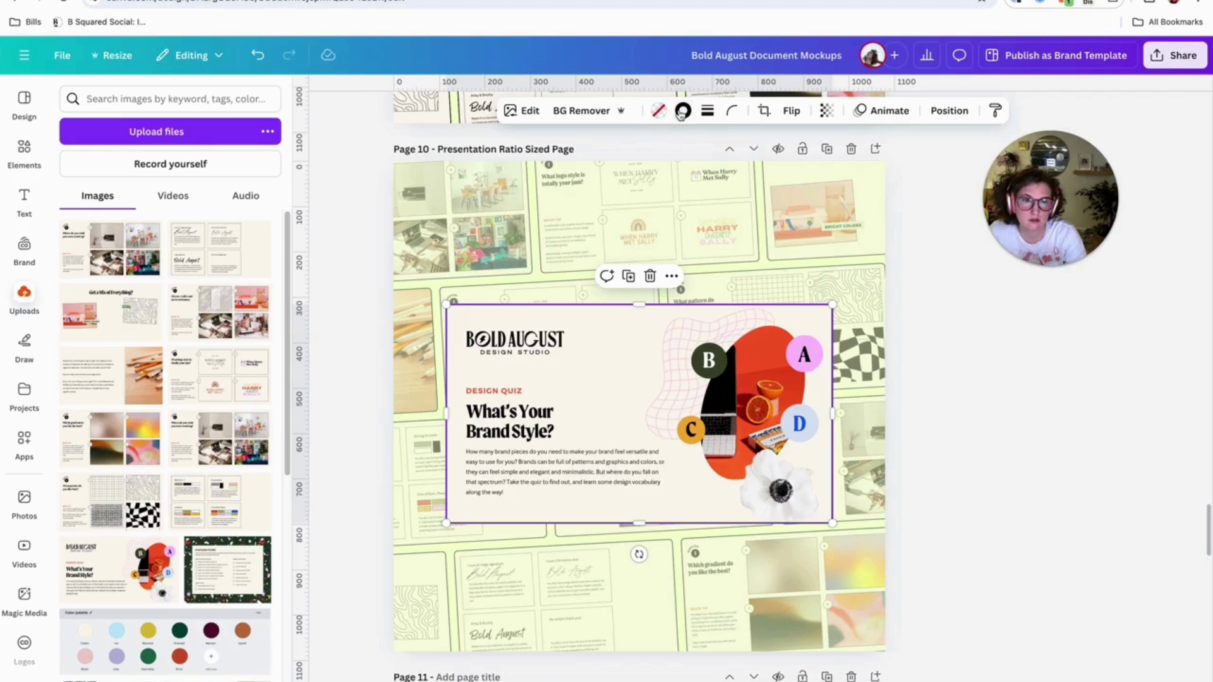
pyautogui.click(369, 287)
pyautogui.moveTo(364, 217); pyautogui.dragTo(935, 628)
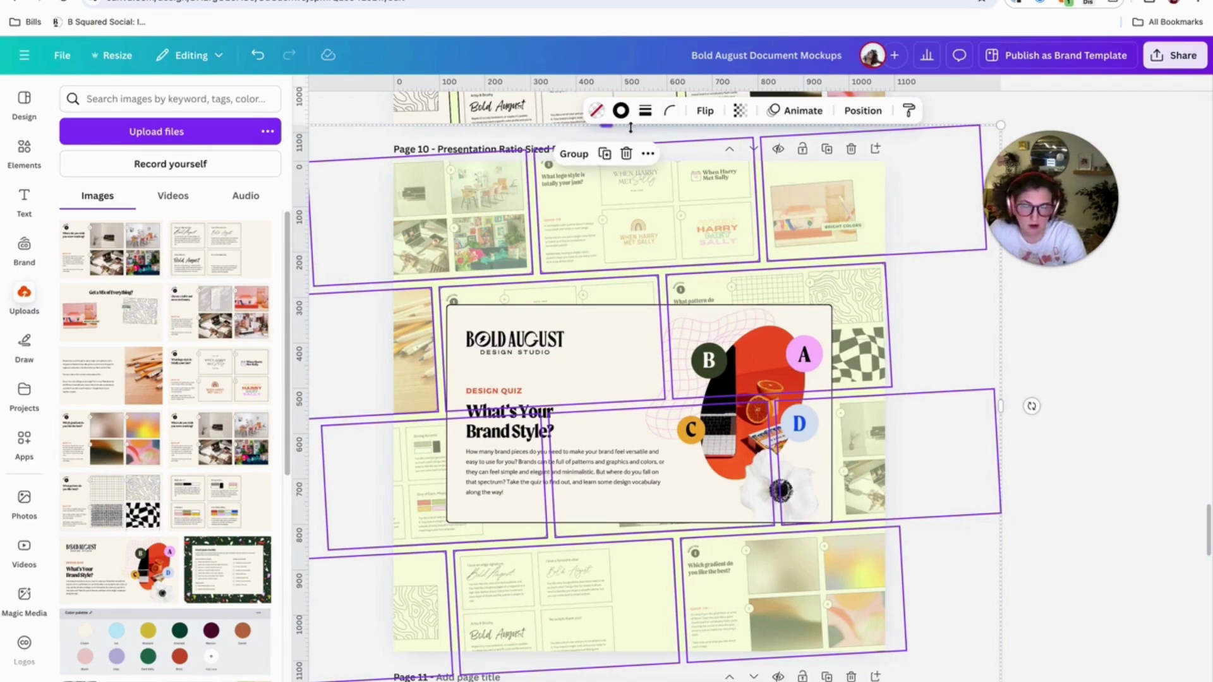
pyautogui.click(907, 303)
# Step: Try olive, blue and pink backgrounds on page 10, then apply the orange from the 2024 Bold August Designs palette
pyautogui.click(847, 264)
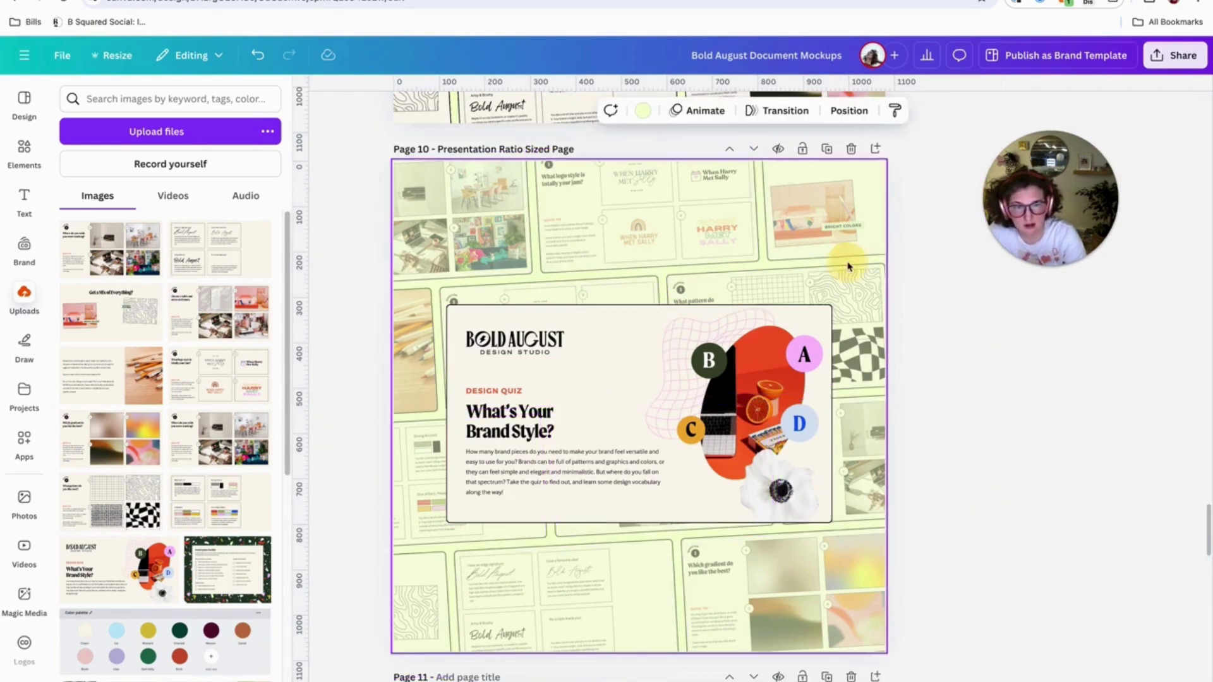
pyautogui.click(639, 112)
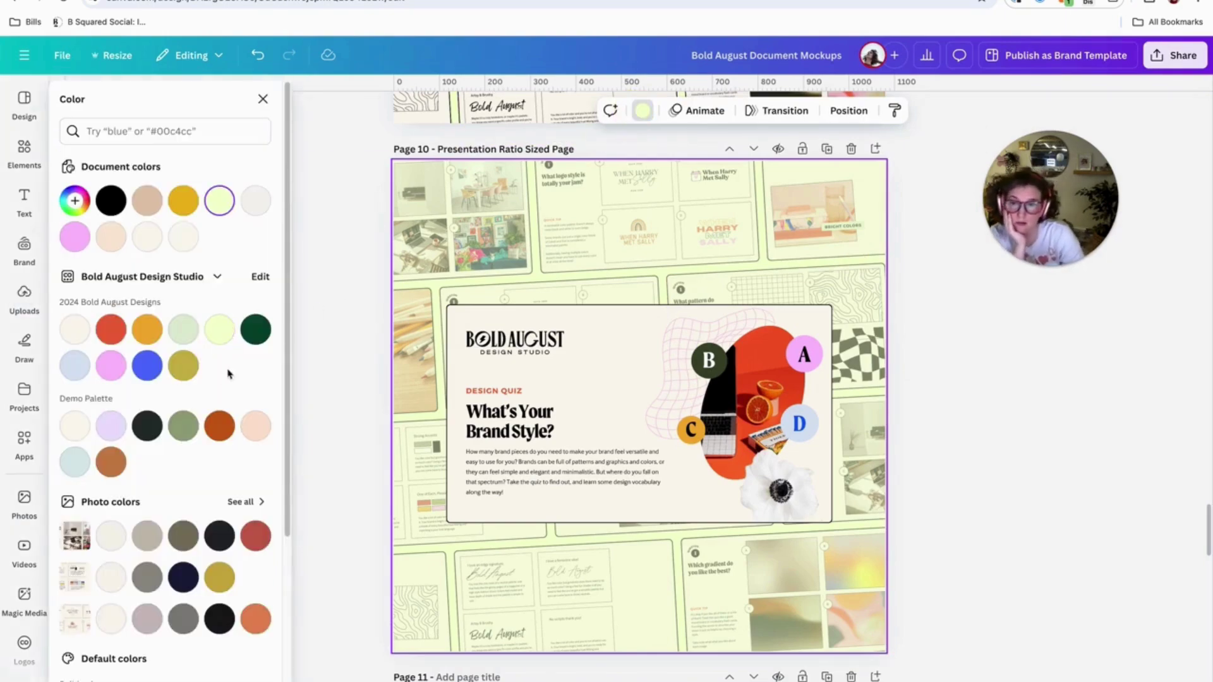
pyautogui.click(182, 365)
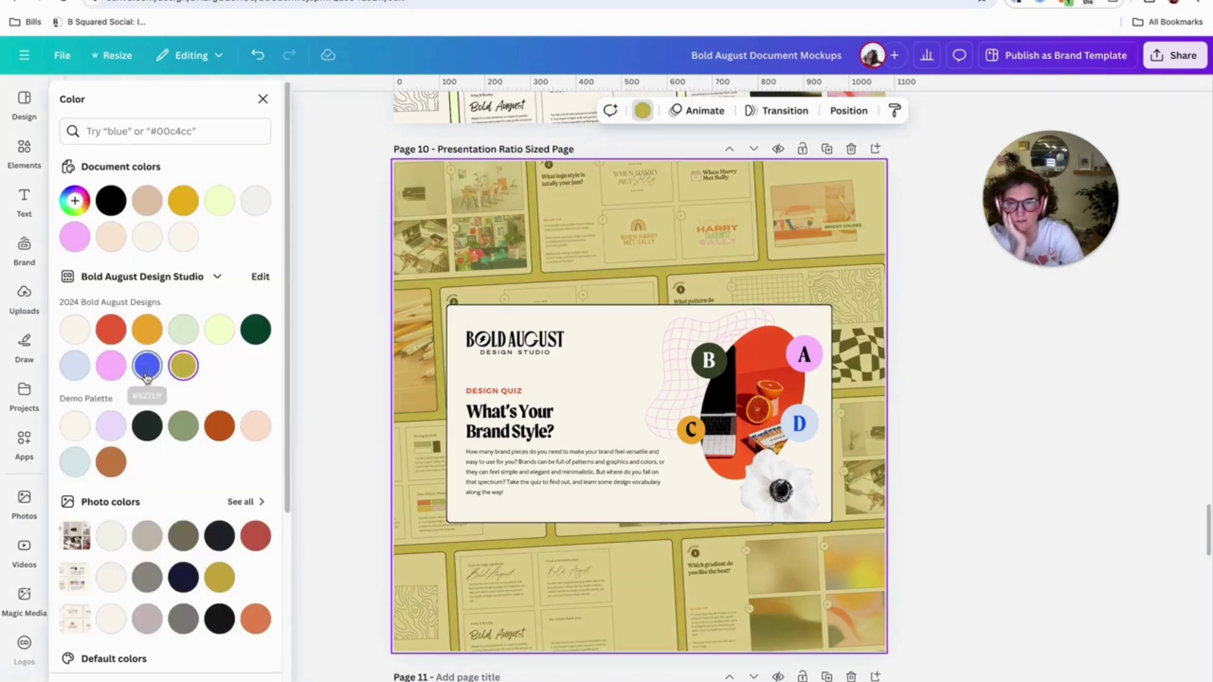
pyautogui.click(150, 373)
pyautogui.click(119, 377)
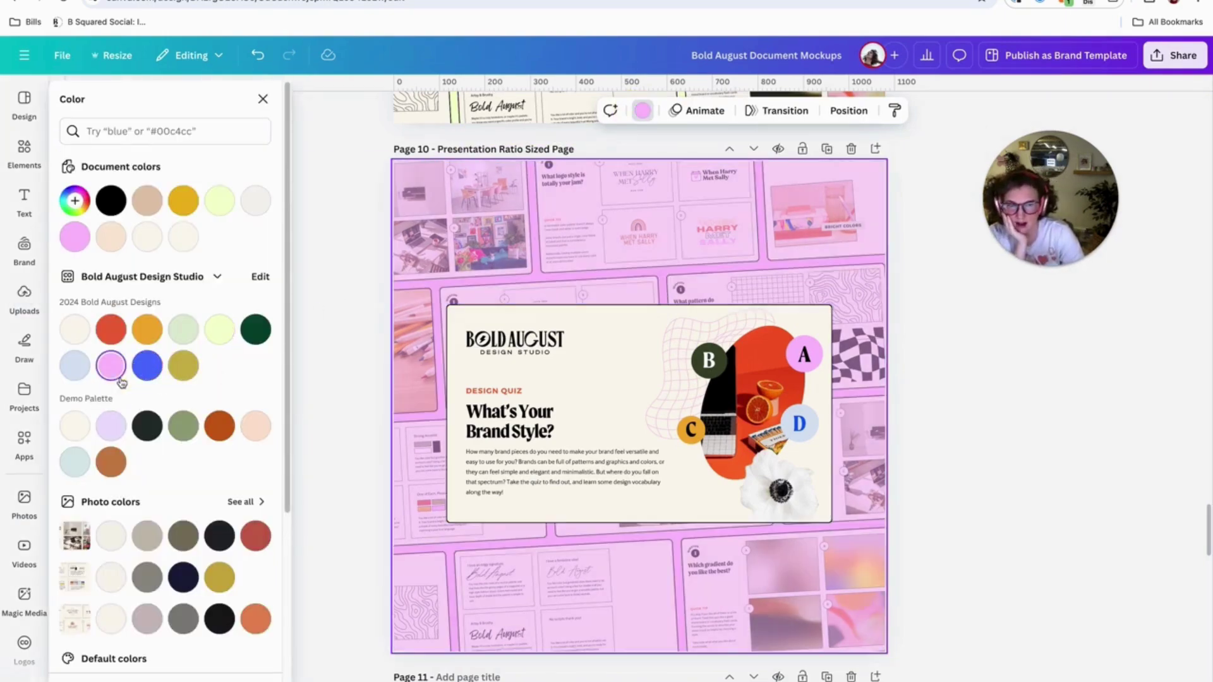
pyautogui.click(138, 328)
# Step: Enlarge the "What's Your Brand Style?" cover on page 10 to about 890 by 506 and recentre it
pyautogui.moveTo(831, 523)
pyautogui.mouseDown()
pyautogui.moveTo(824, 515)
pyautogui.moveTo(848, 527)
pyautogui.mouseUp()
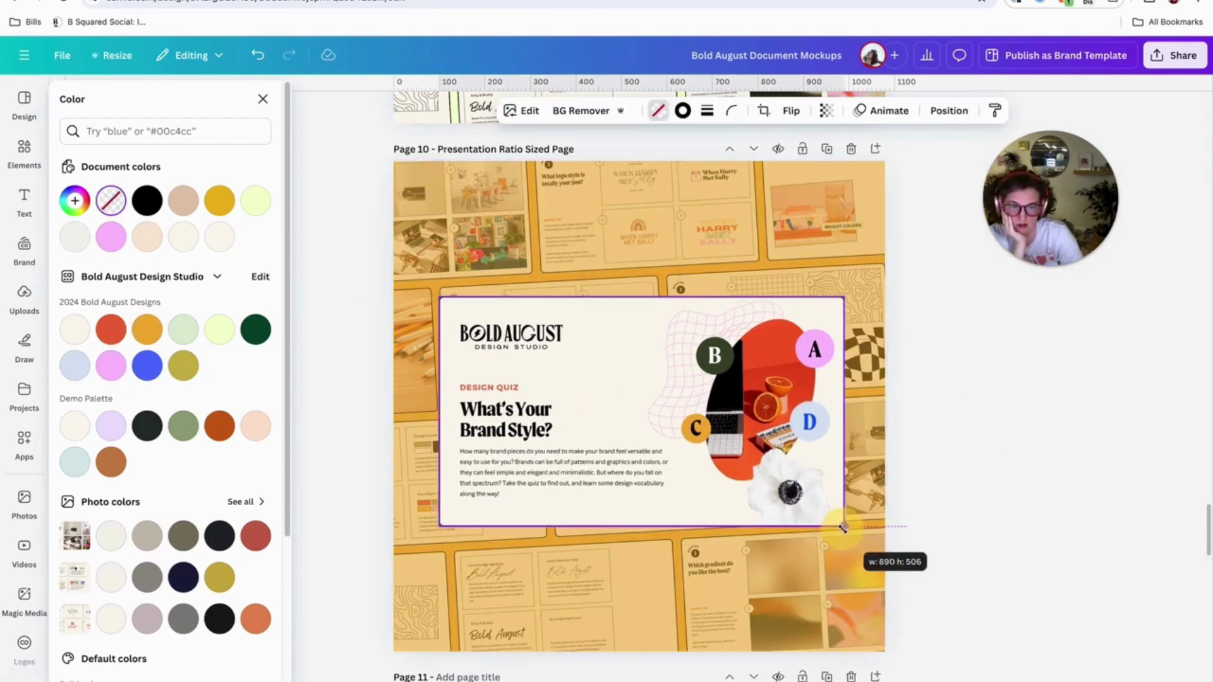
pyautogui.moveTo(763, 458); pyautogui.dragTo(769, 461)
pyautogui.moveTo(981, 249); pyautogui.dragTo(768, 136)
# Step: Duplicate page 10 and delete the images from the large centre frame and all the background frames on the copy
pyautogui.click(826, 149)
pyautogui.click(750, 338)
pyautogui.press('Delete')
pyautogui.doubleClick(702, 226)
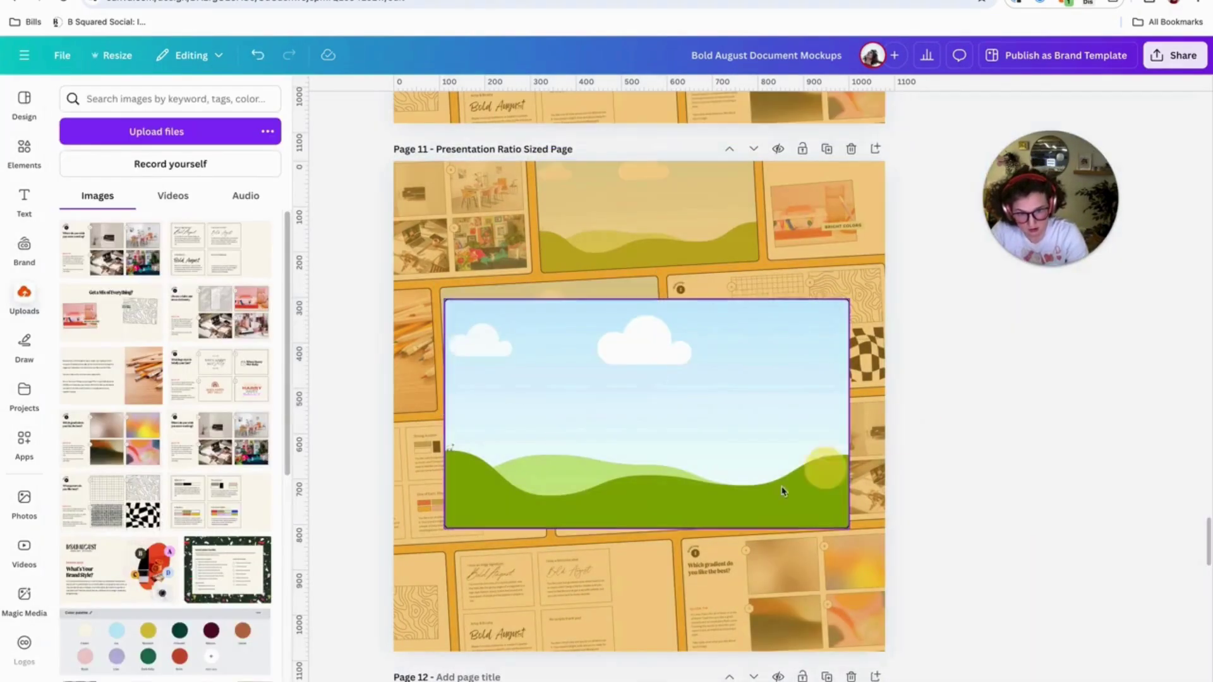
pyautogui.click(566, 534)
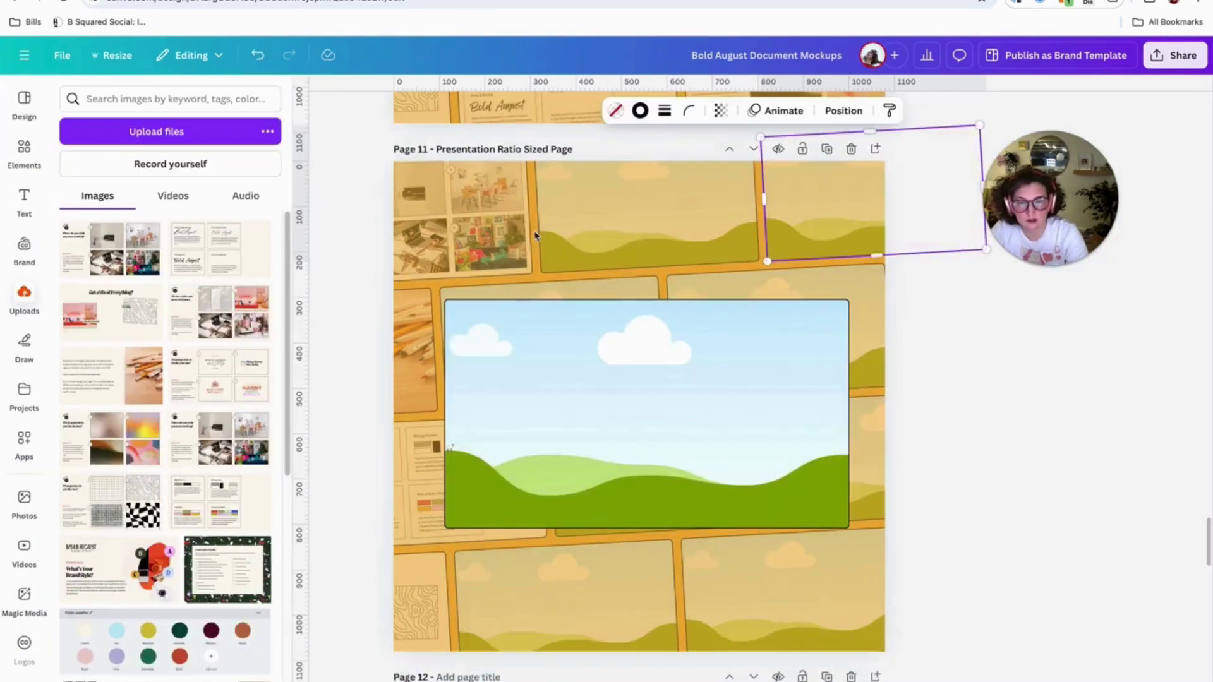
pyautogui.moveTo(843, 230); pyautogui.dragTo(417, 346)
pyautogui.moveTo(418, 346); pyautogui.dragTo(433, 475)
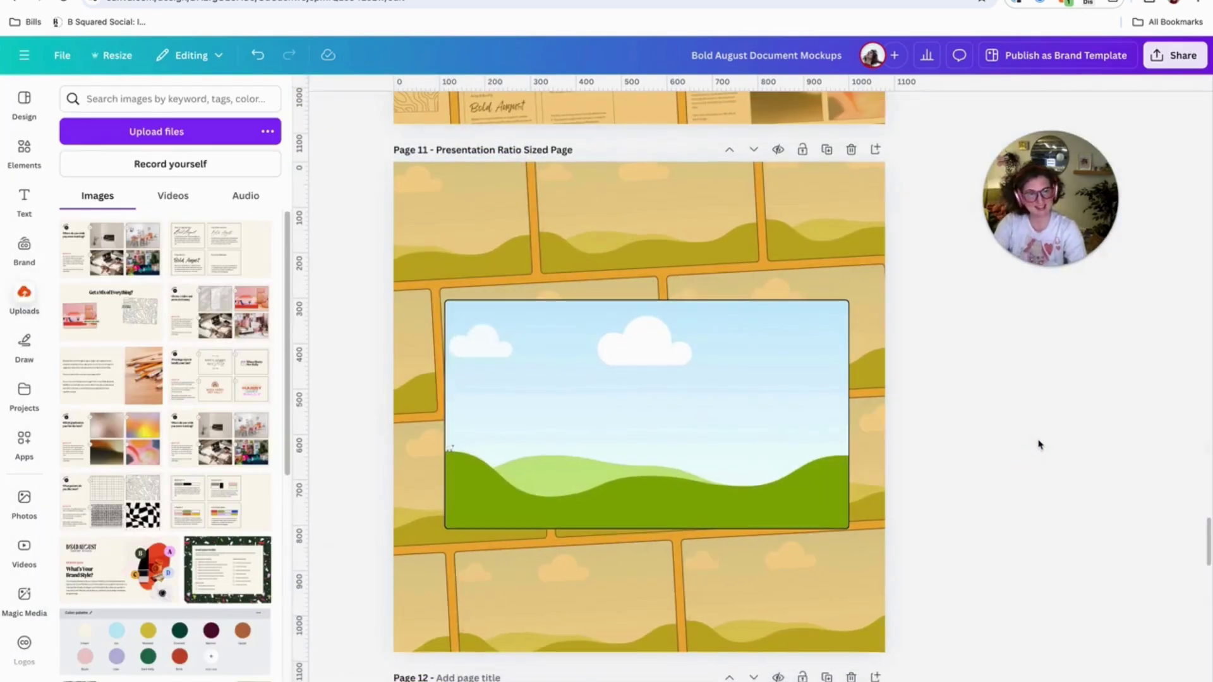
pyautogui.scroll(8, 1039, 445)
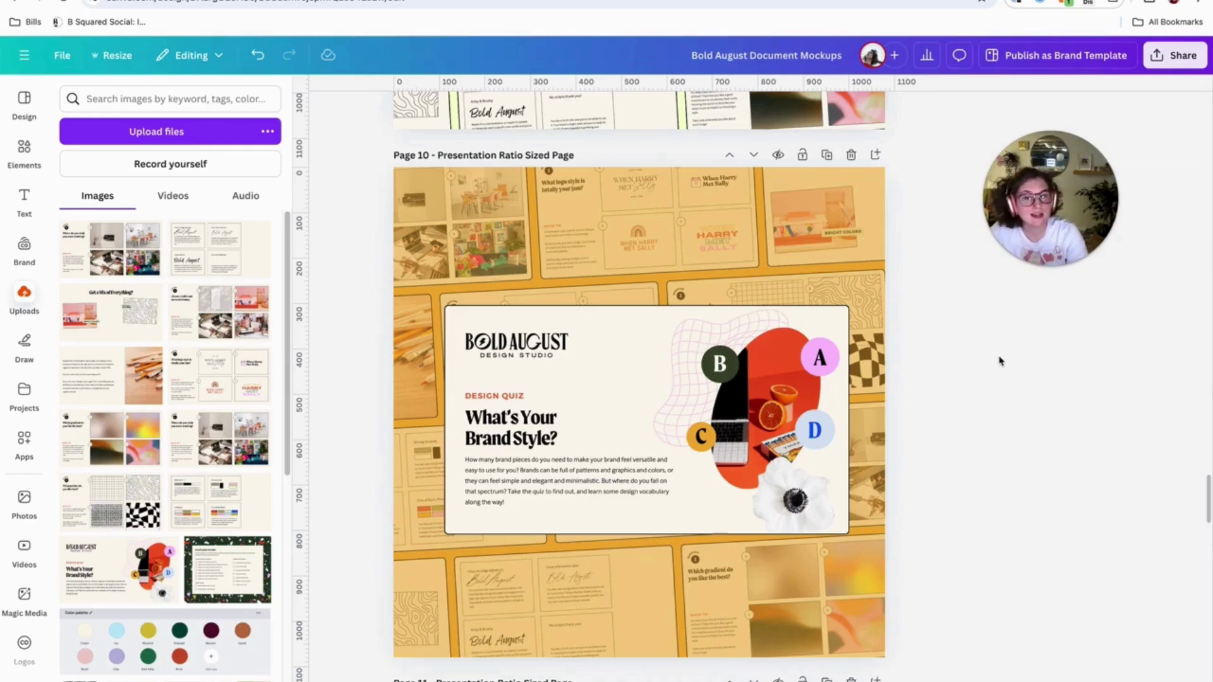
pyautogui.click(997, 426)
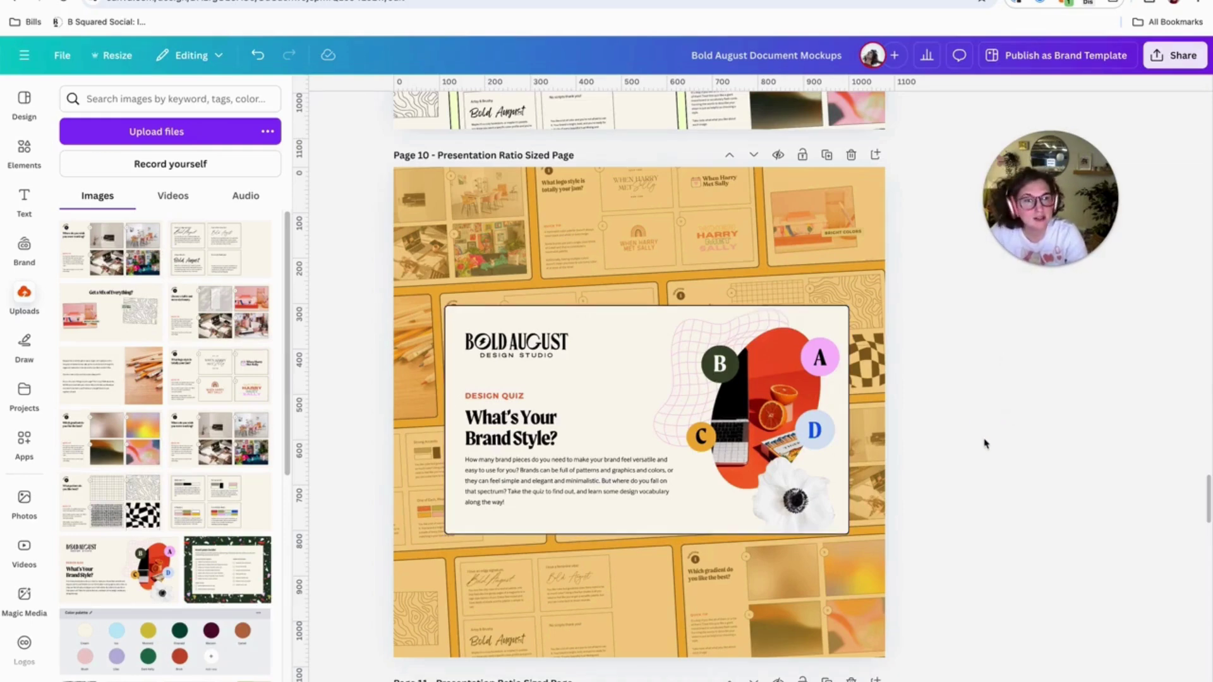
pyautogui.moveTo(1078, 209); pyautogui.dragTo(1082, 264)
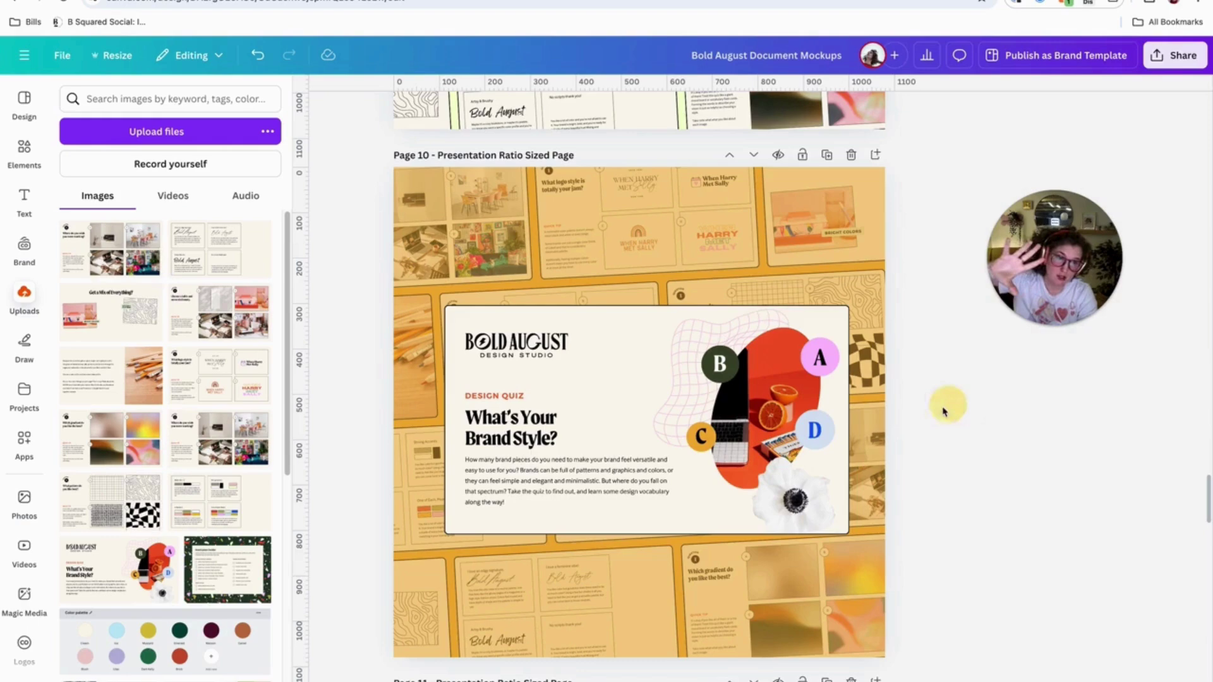
# Step: Add a blank page directly after the "Doc Mocks" title page
pyautogui.scroll(20, 961, 401)
pyautogui.scroll(20, 855, 395)
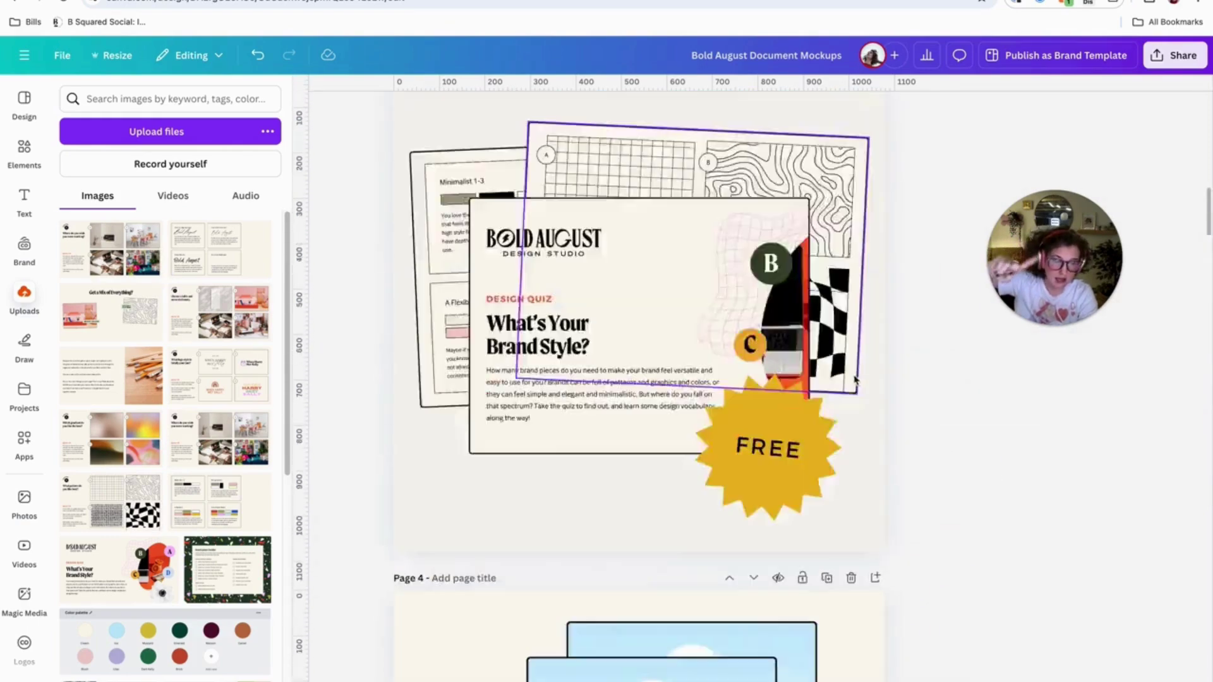
pyautogui.click(876, 145)
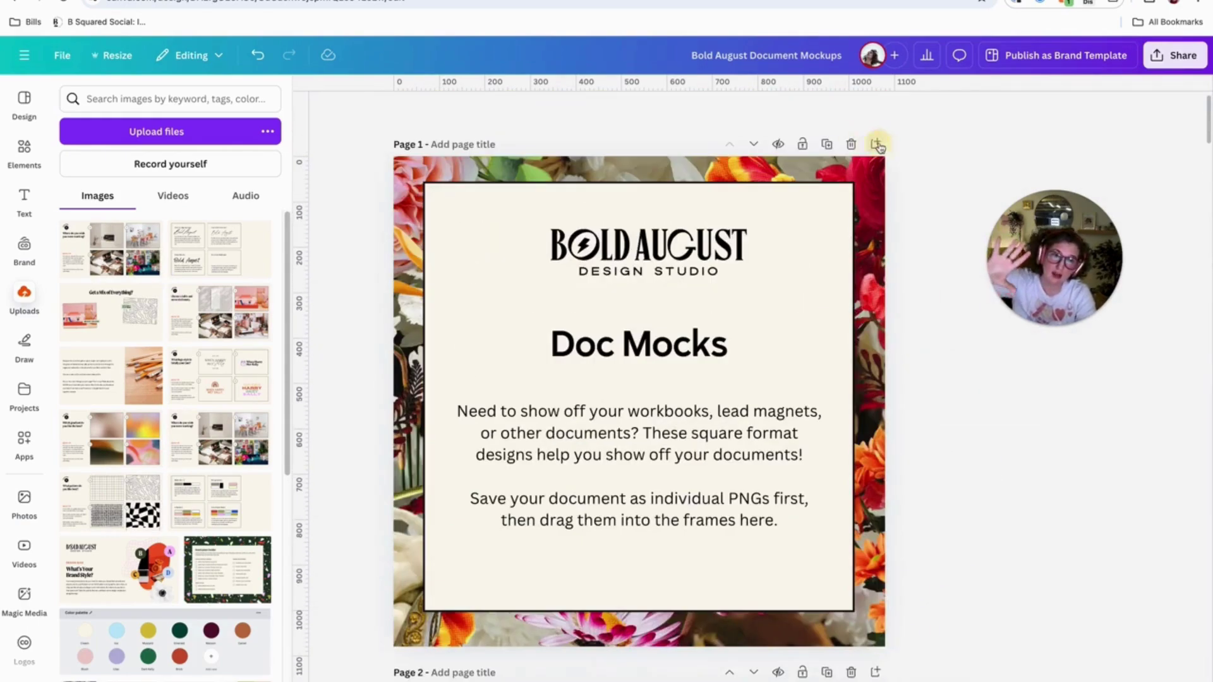
pyautogui.click(628, 407)
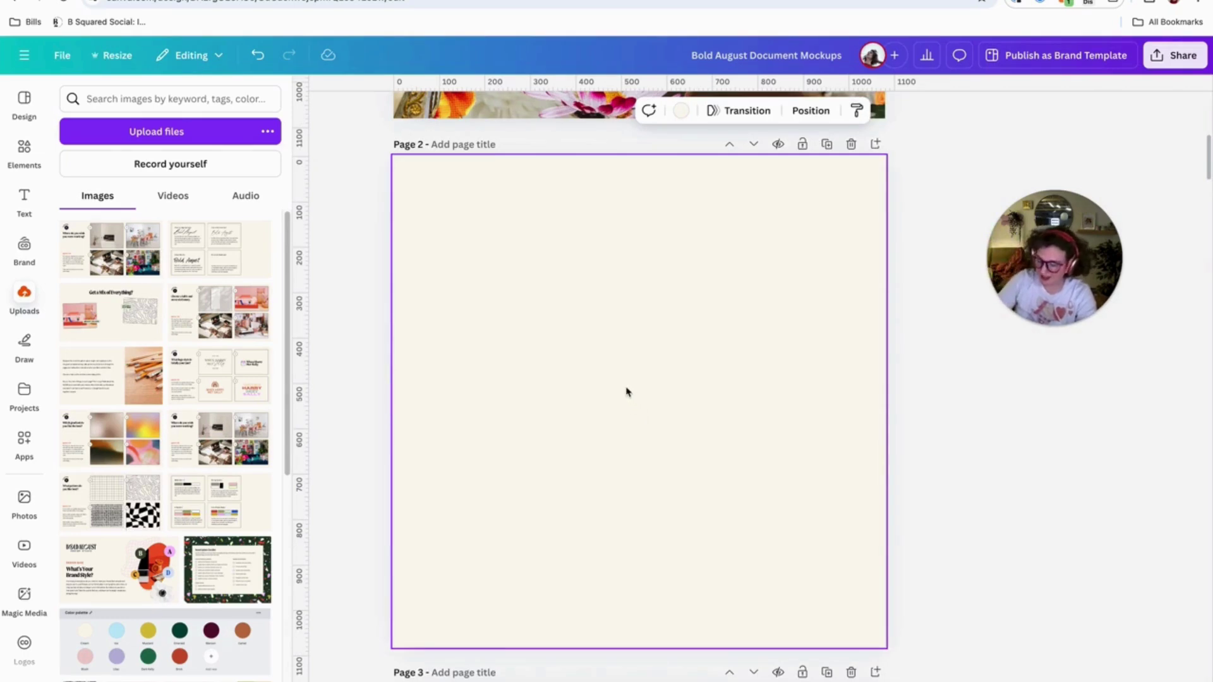
# Step: Add a red square to the blank page 2 and reduce its height to make a landscape rectangle
pyautogui.press('r')
pyautogui.moveTo(588, 425); pyautogui.dragTo(518, 349)
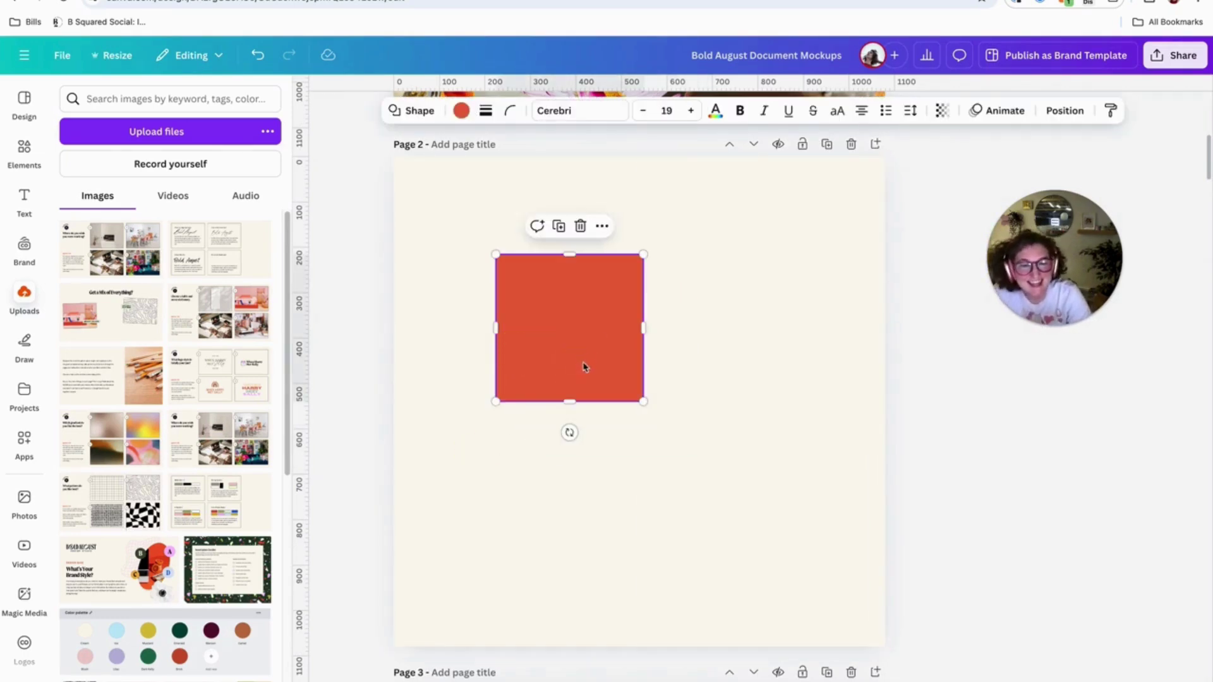
pyautogui.moveTo(559, 394); pyautogui.dragTo(561, 346)
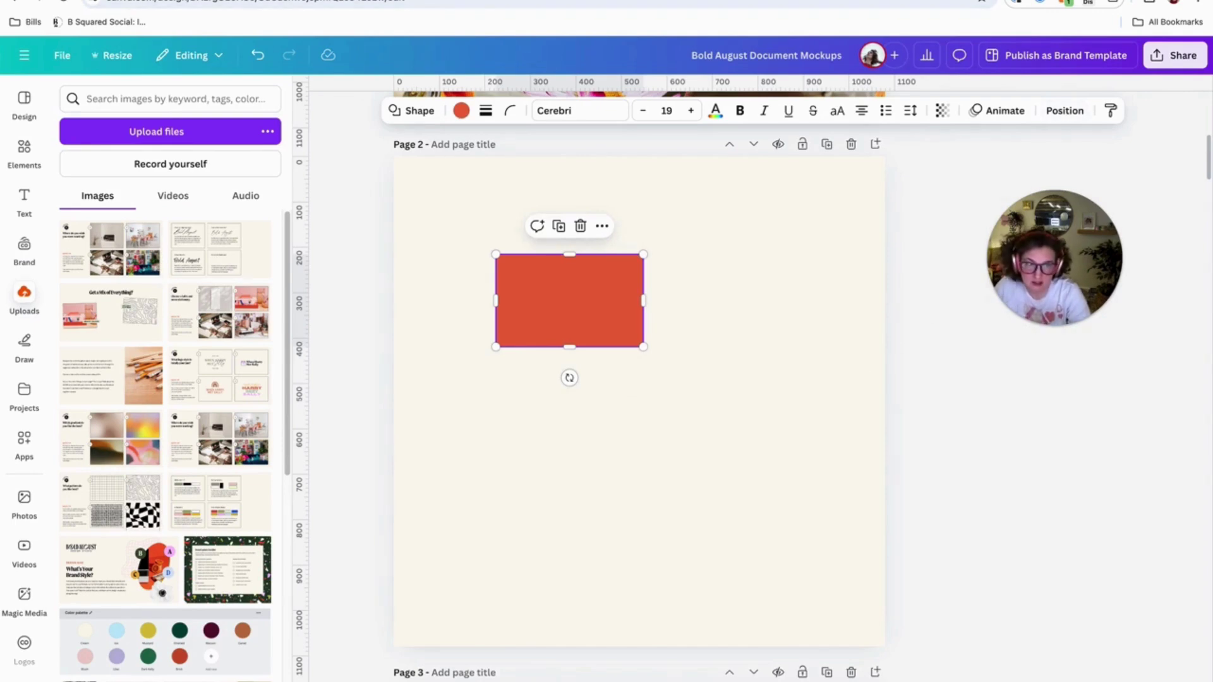
# Step: Open the Squarespace website dashboard in a new browser tab
pyautogui.press('super+t')
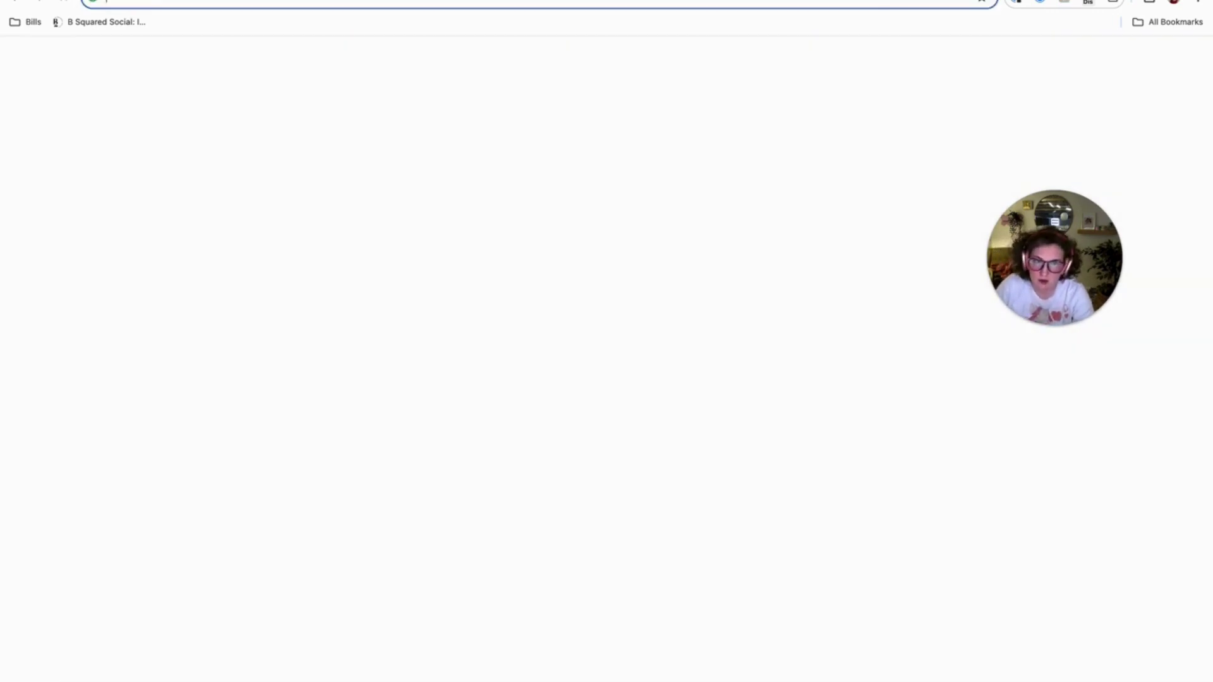
pyautogui.write('squ')
pyautogui.press('Return')
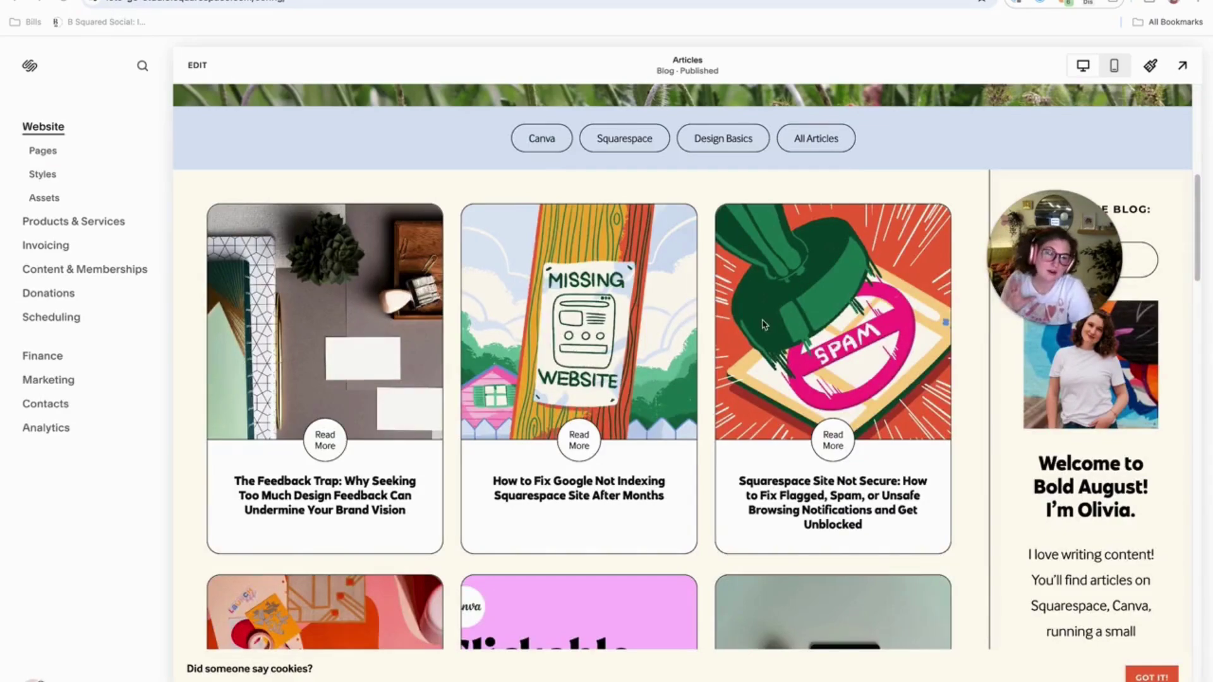
# Step: Start editing the Articles blog page and open the format settings of its blog posts section
pyautogui.click(198, 65)
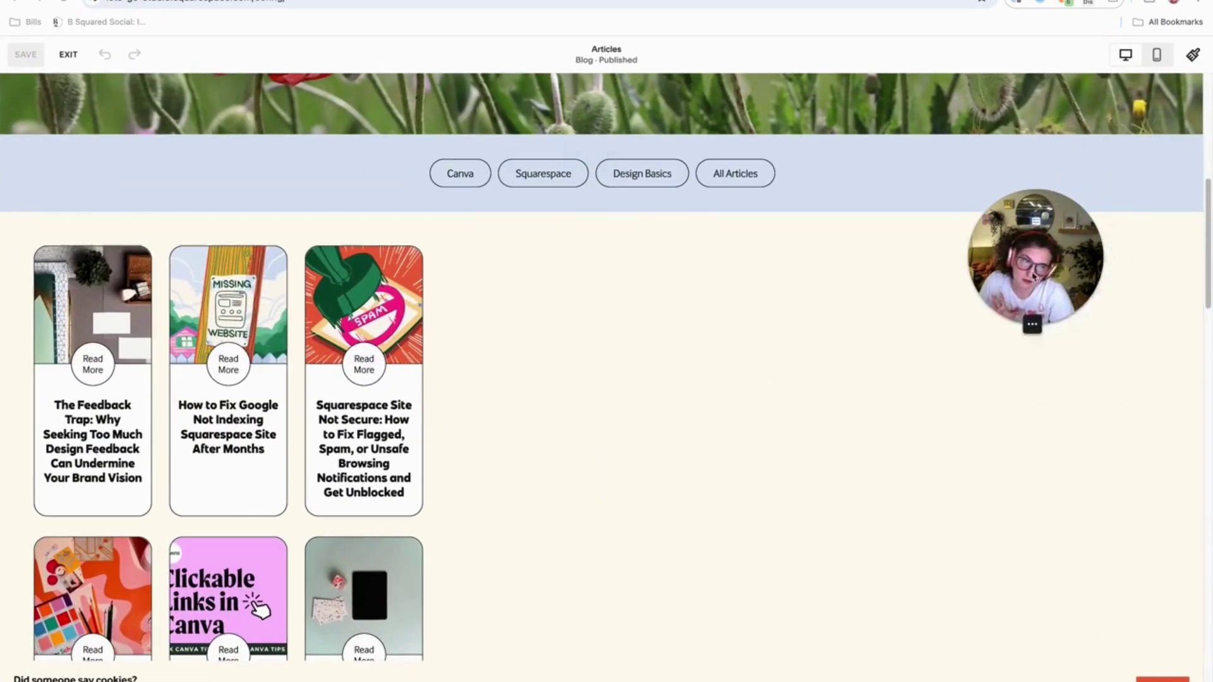
pyautogui.click(1109, 332)
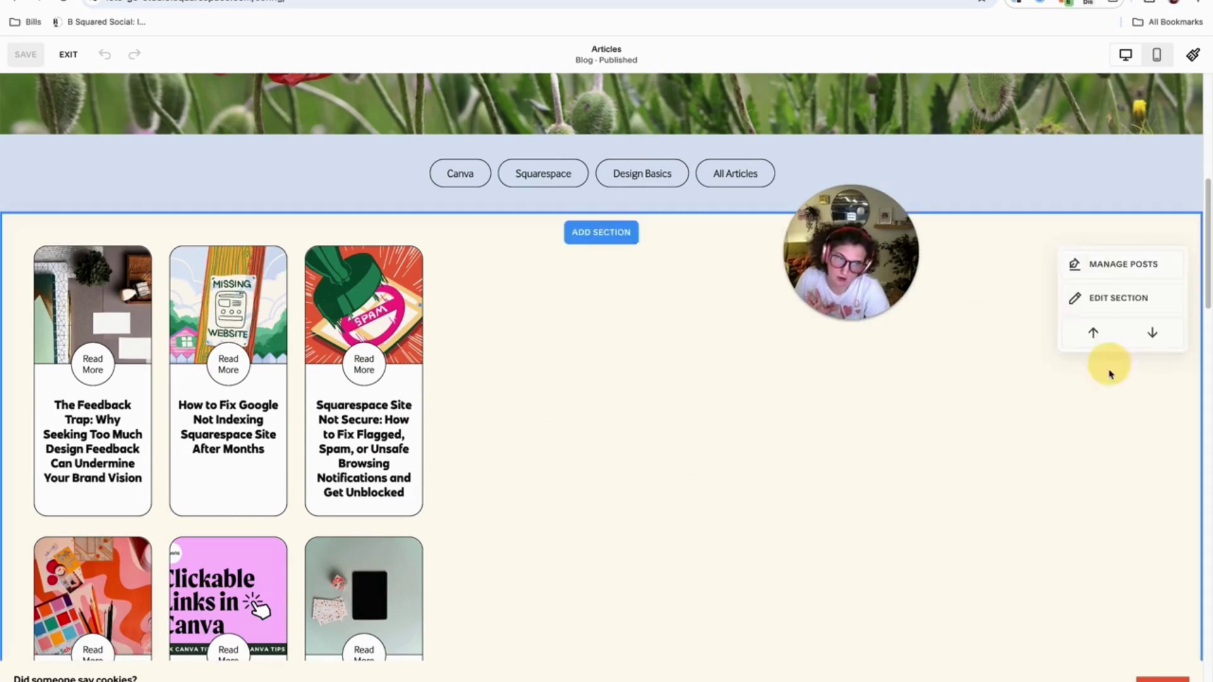
pyautogui.click(1131, 301)
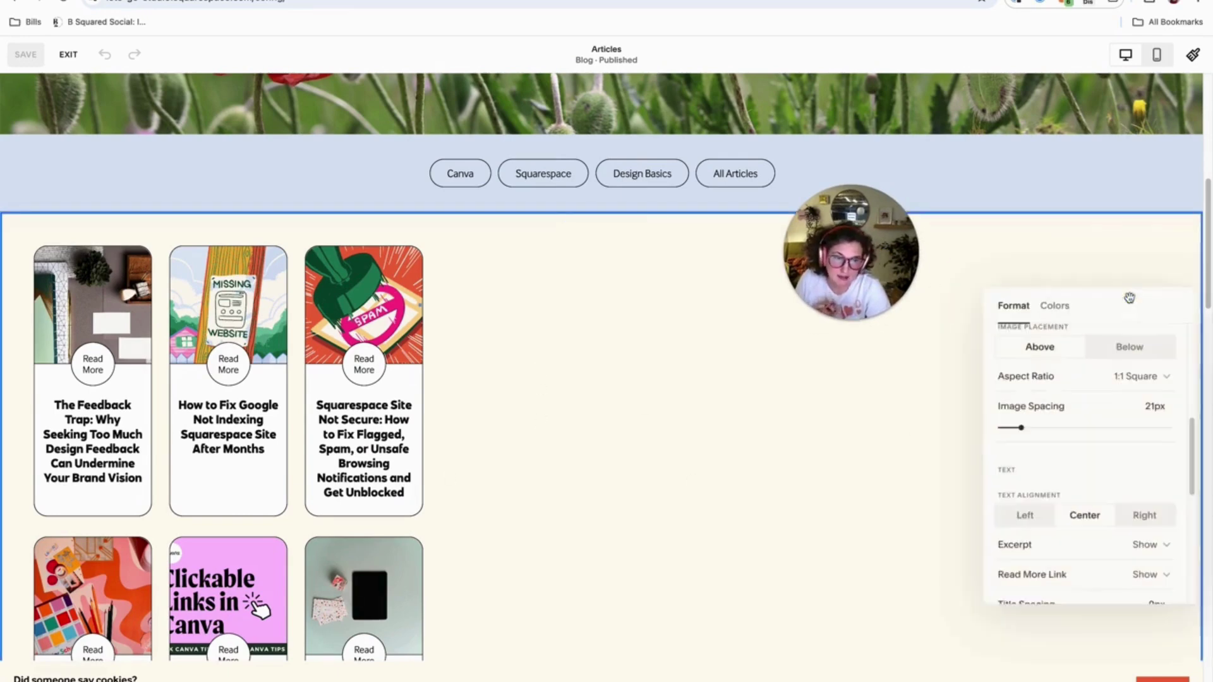
# Step: Try the blog post images at 3:2 Standard, 4:3 Four-Three and 16:9 Widescreen aspect ratios
pyautogui.click(1114, 382)
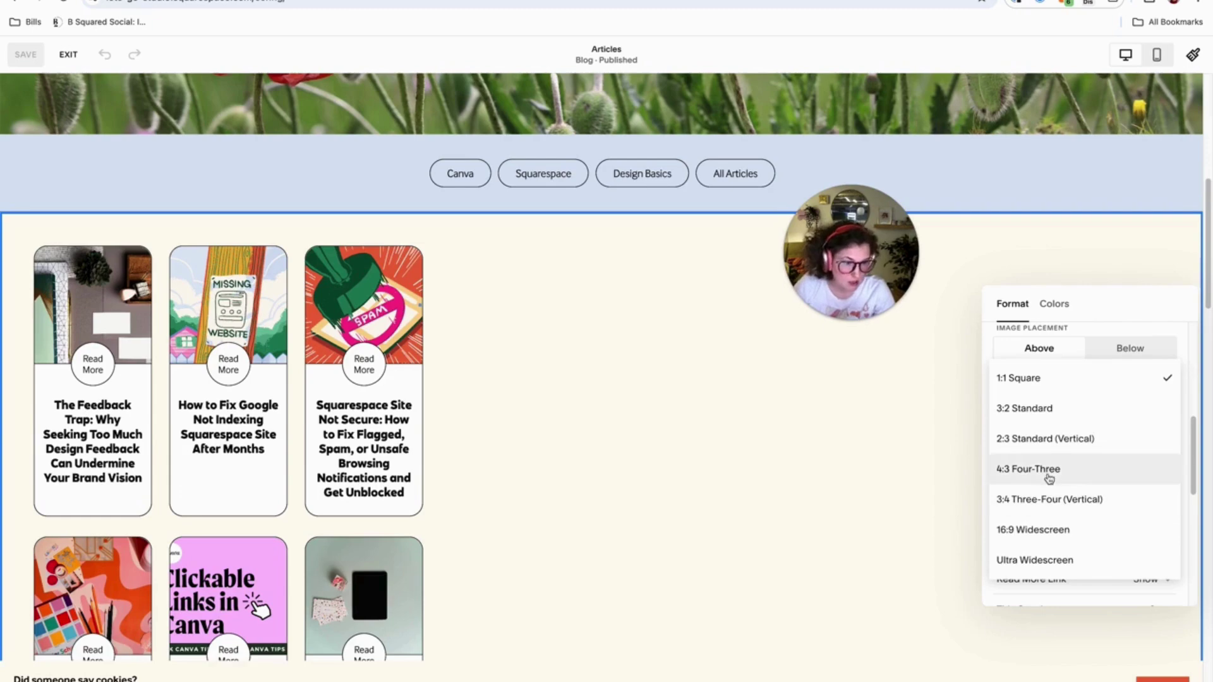
pyautogui.click(1042, 414)
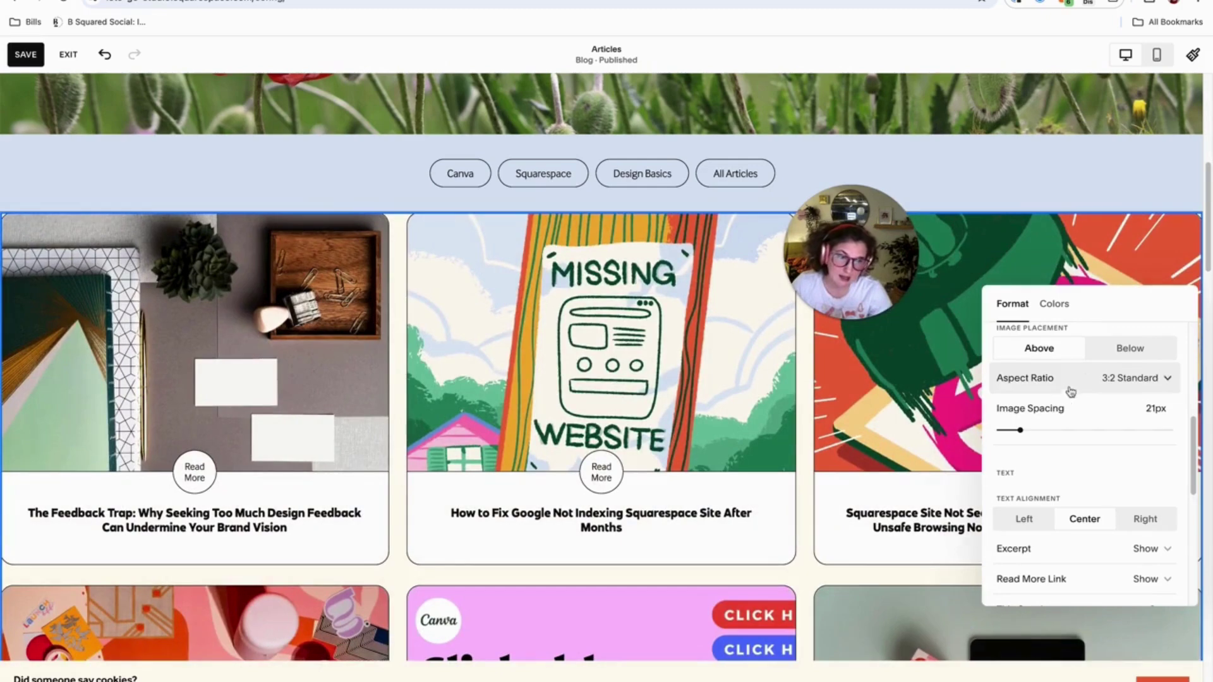
pyautogui.click(1072, 382)
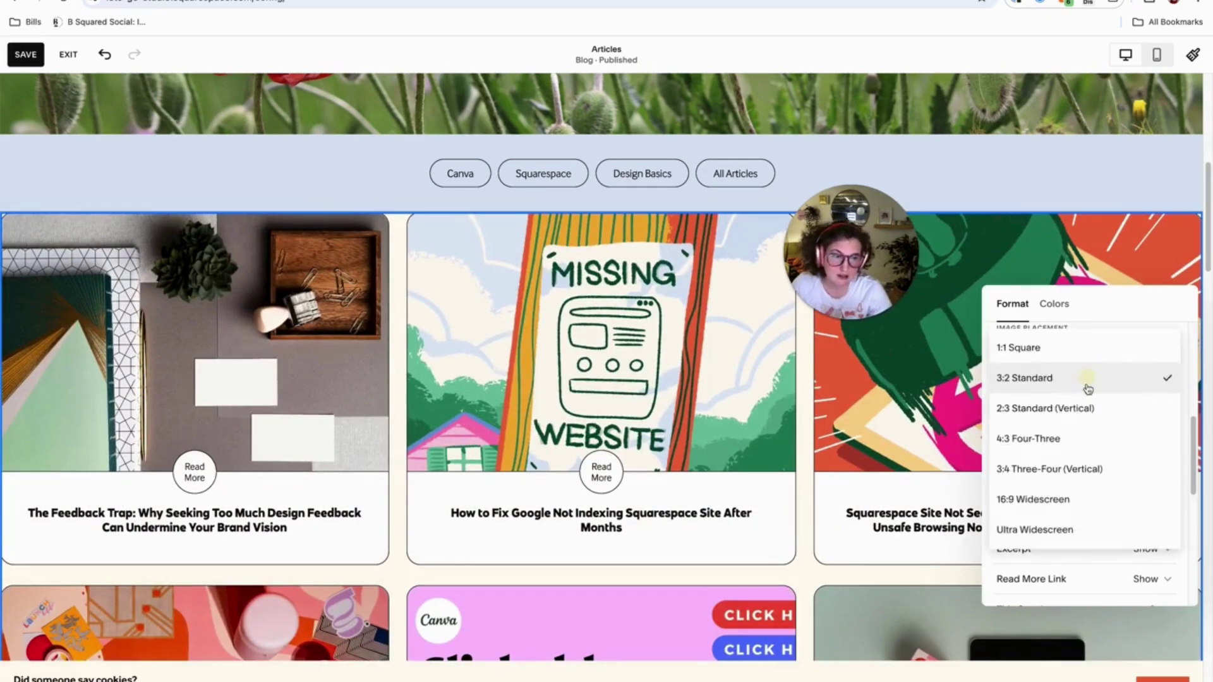
pyautogui.click(1070, 440)
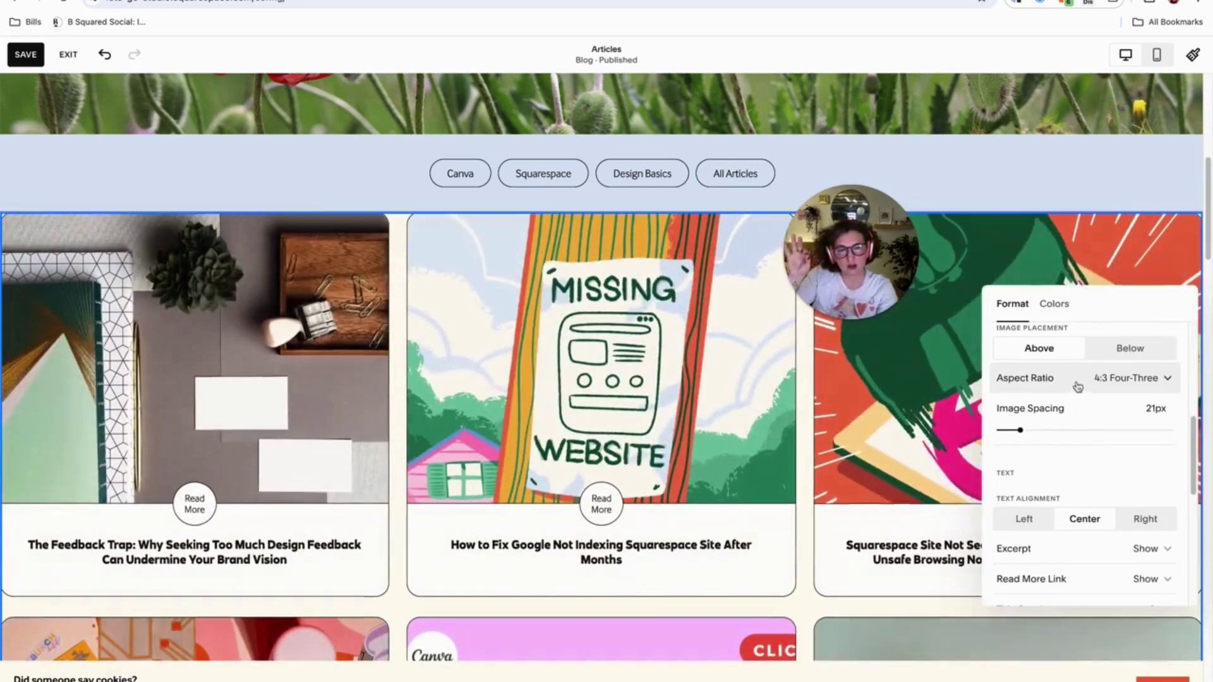
pyautogui.click(1075, 382)
pyautogui.click(1067, 325)
pyautogui.click(1052, 378)
pyautogui.click(1024, 499)
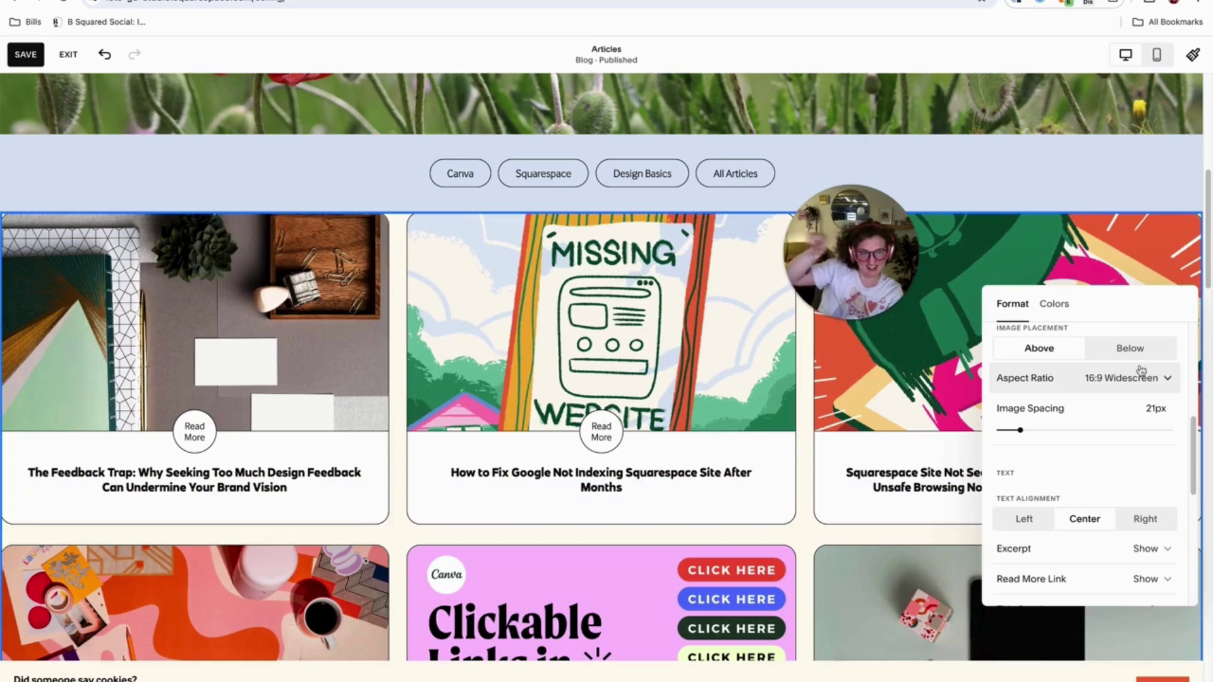
# Step: Try Ultra Widescreen and 3:2 Standard for the blog images, and exit the Articles editor without saving
pyautogui.click(1128, 385)
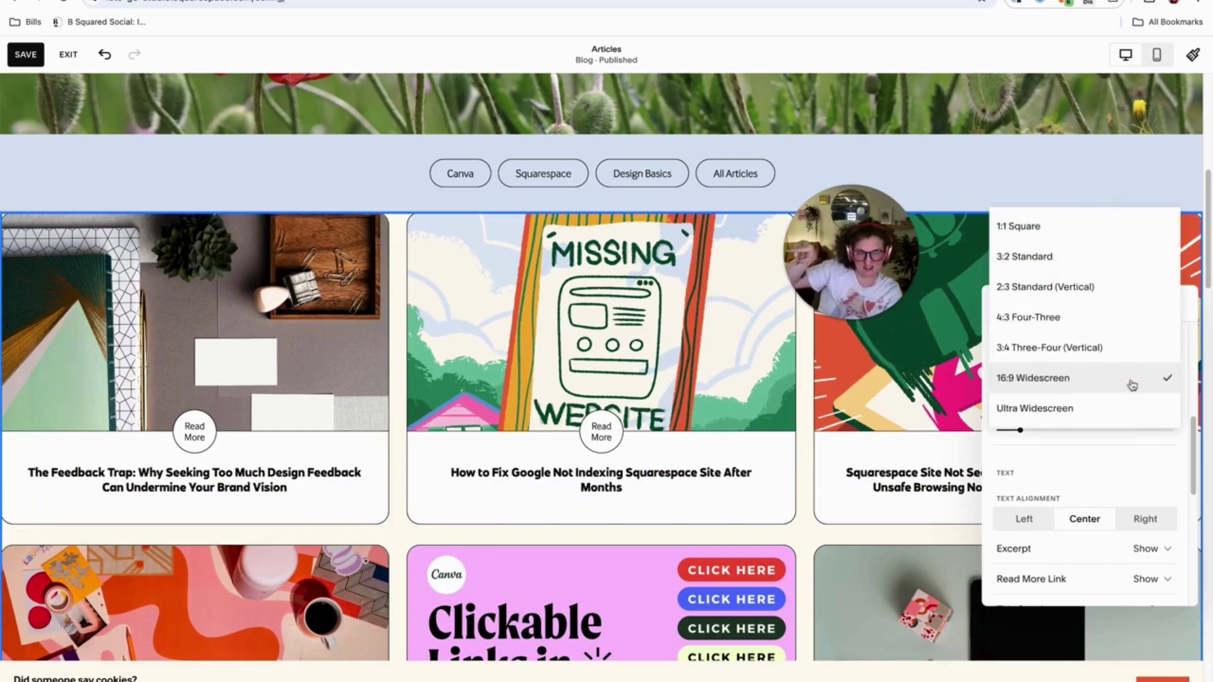
pyautogui.click(1067, 408)
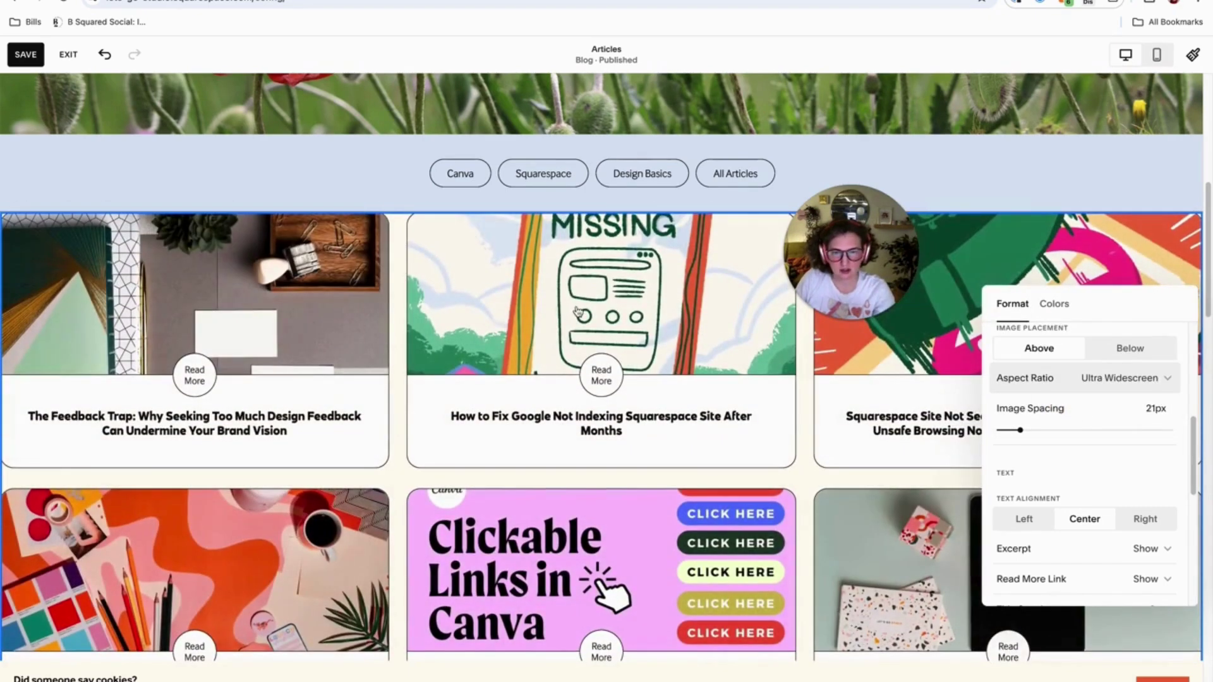
pyautogui.click(1065, 393)
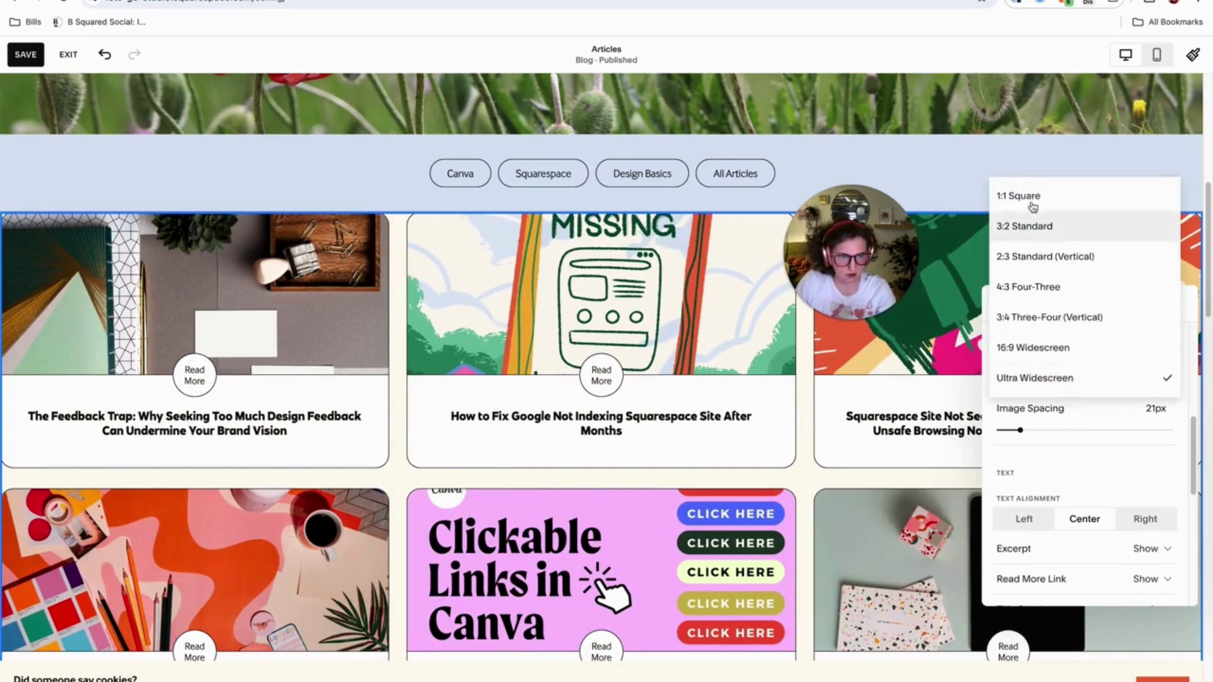
pyautogui.click(1037, 221)
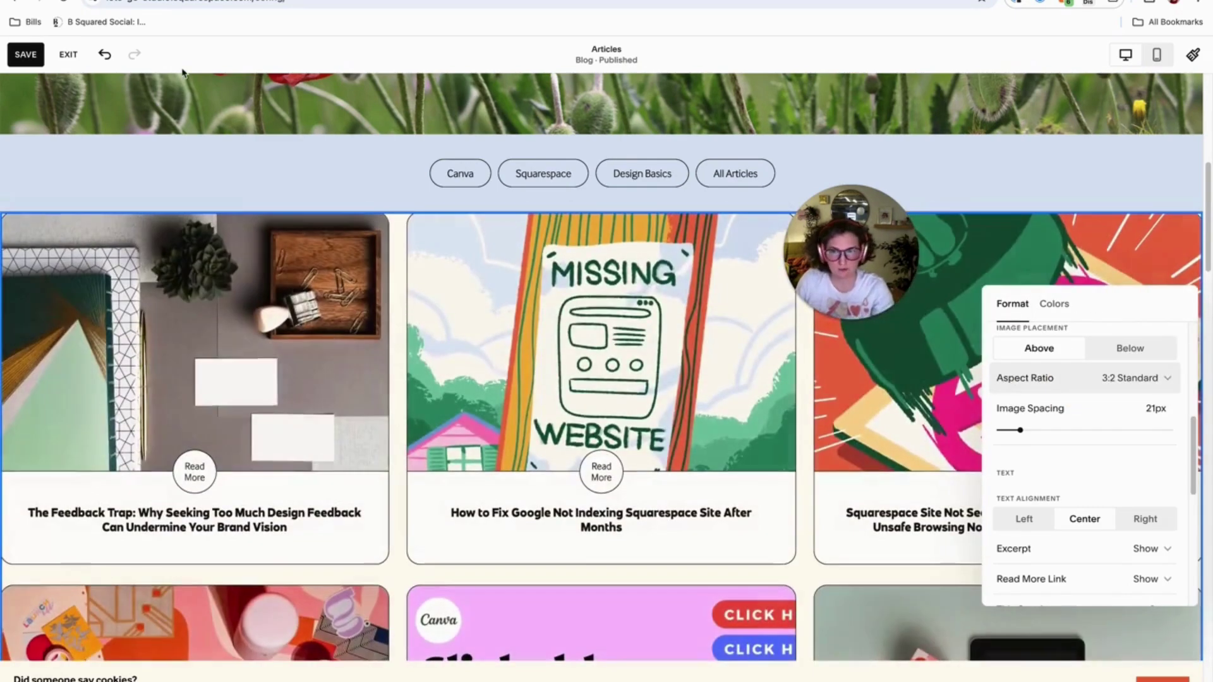
pyautogui.click(74, 58)
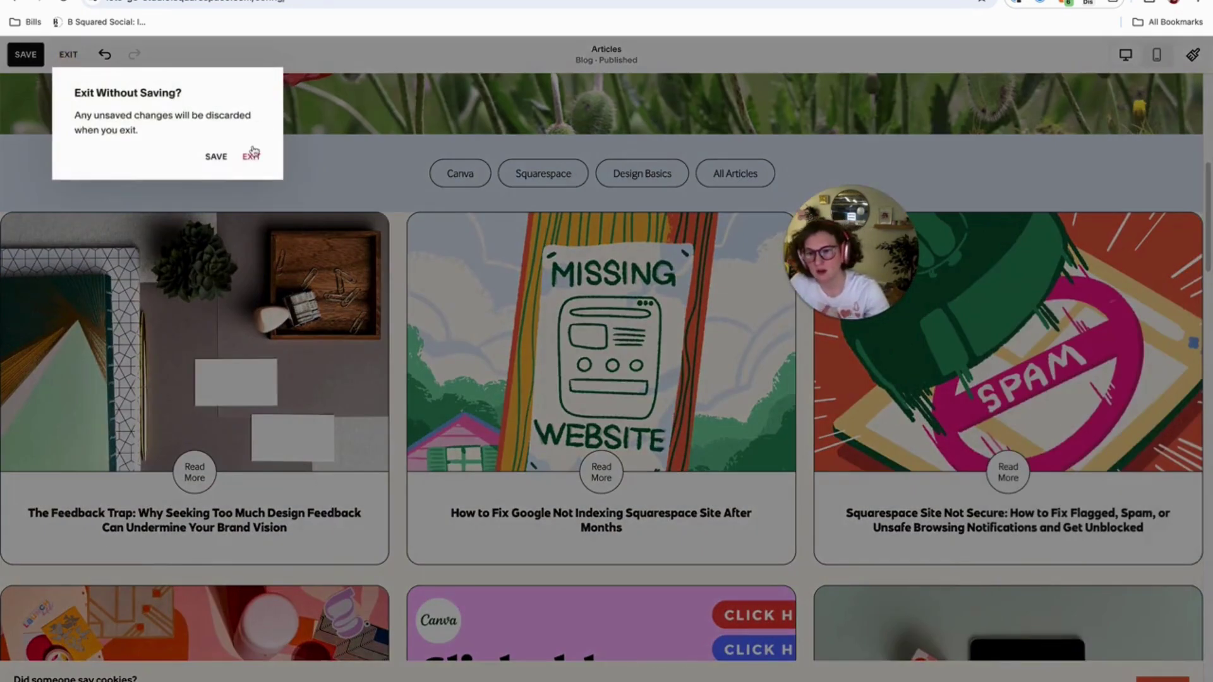
pyautogui.click(251, 155)
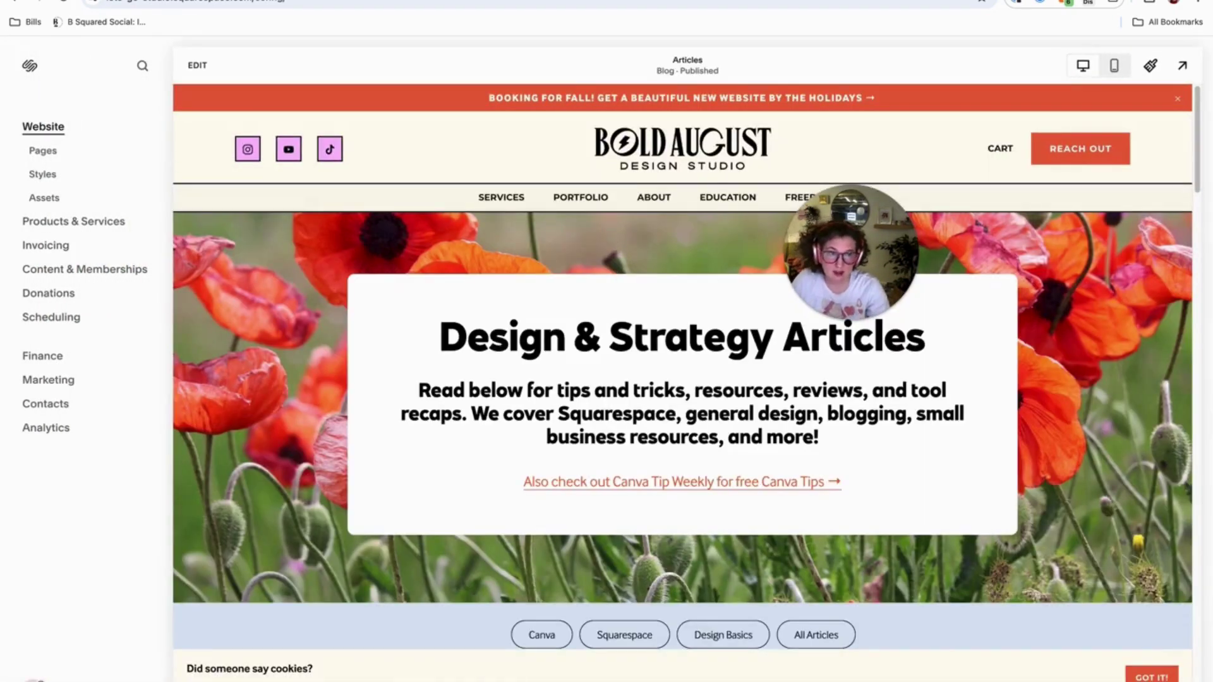
# Step: Open flodesk.com in a new browser tab, enter the account and show its forms
pyautogui.press('super+t')
pyautogui.write('flodesk.com')
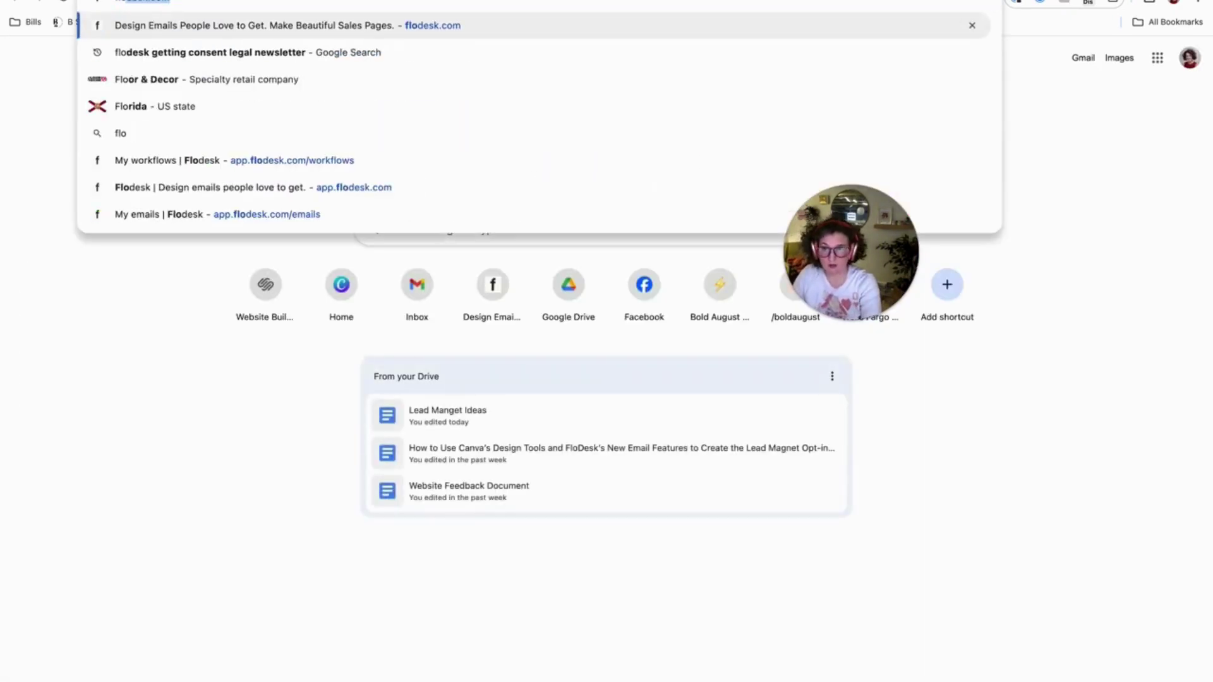
pyautogui.press('Return')
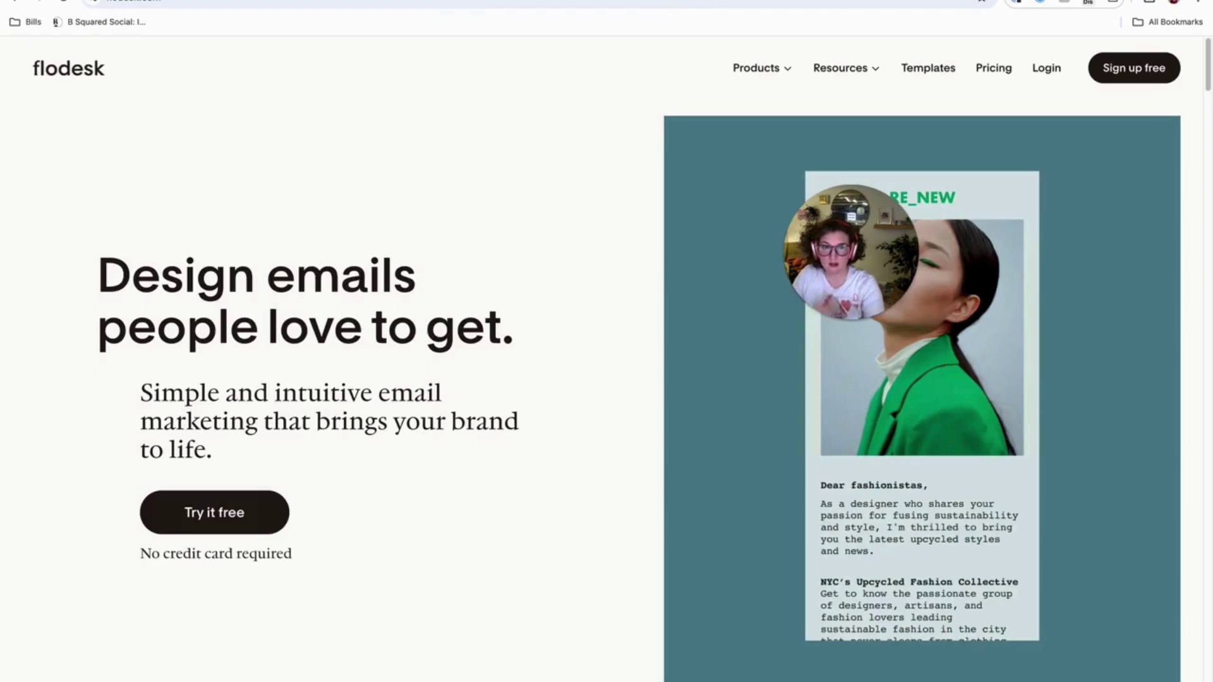
pyautogui.click(1049, 71)
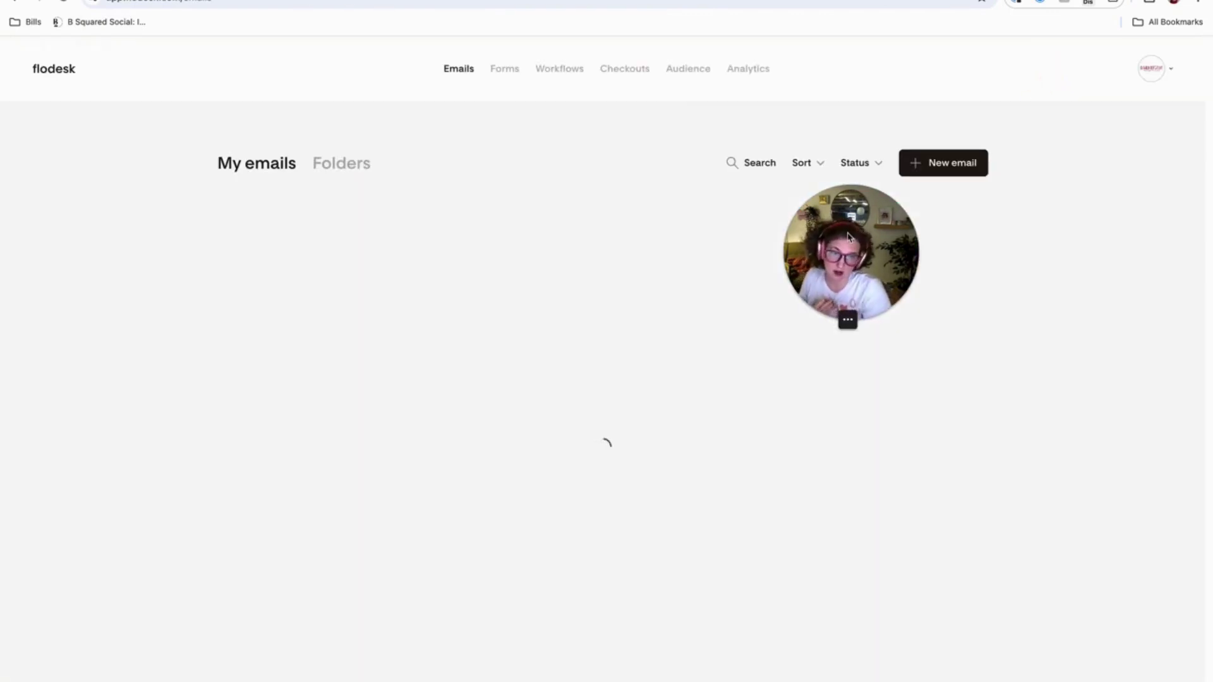
pyautogui.click(507, 71)
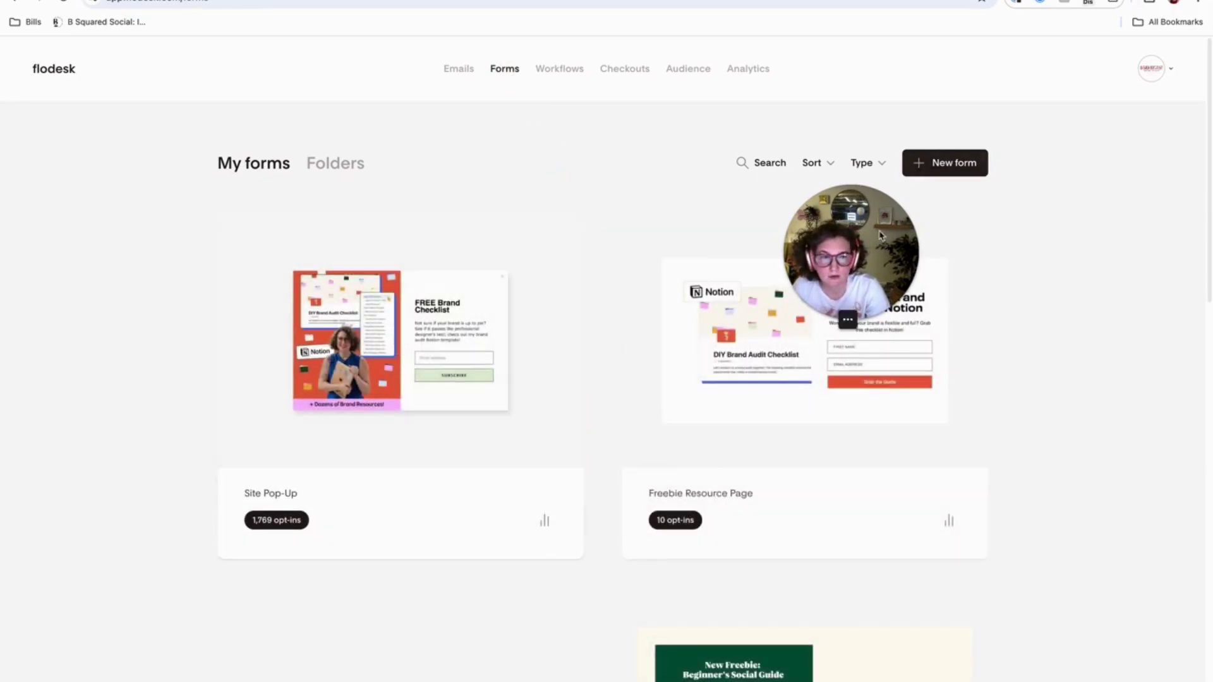
# Step: Start a new inline form from the "Inline with image" template
pyautogui.click(964, 167)
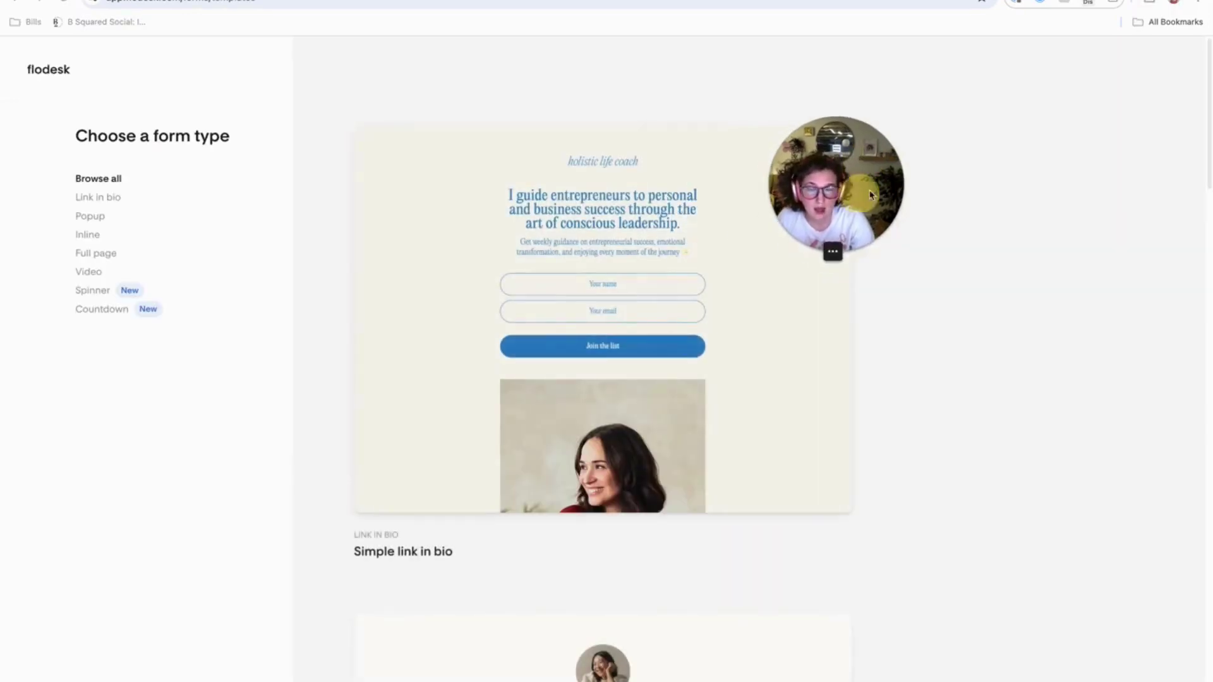
pyautogui.click(89, 235)
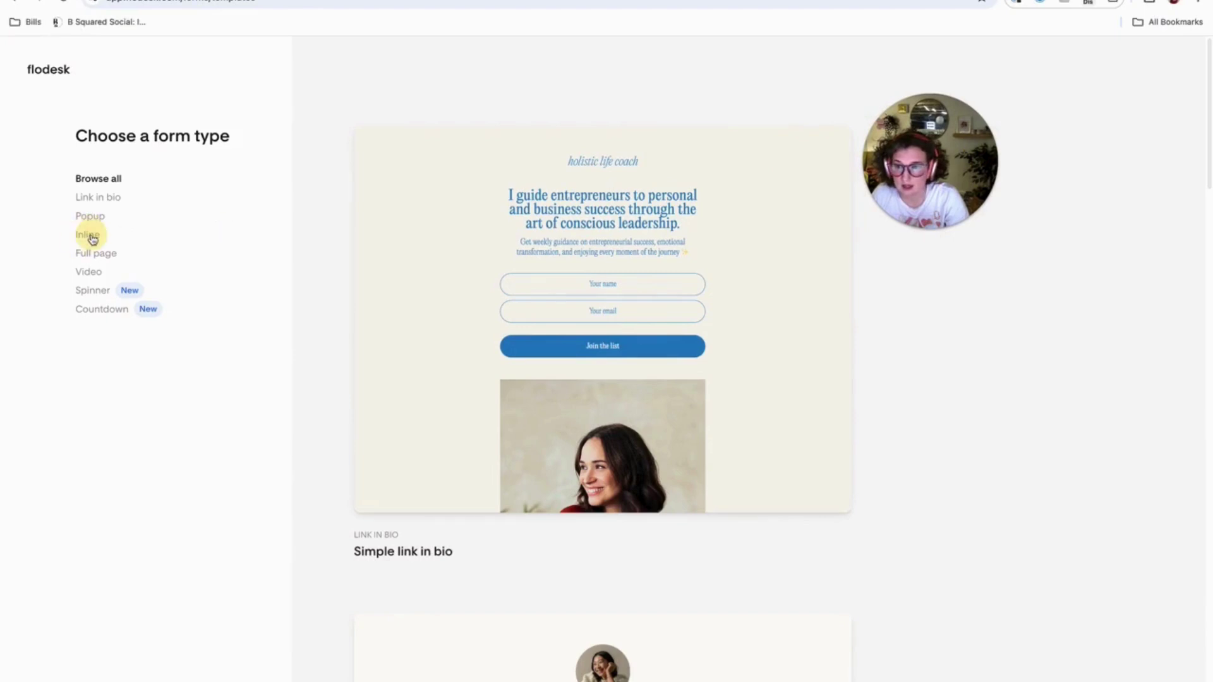
pyautogui.scroll(-8, 448, 290)
pyautogui.scroll(-8, 448, 291)
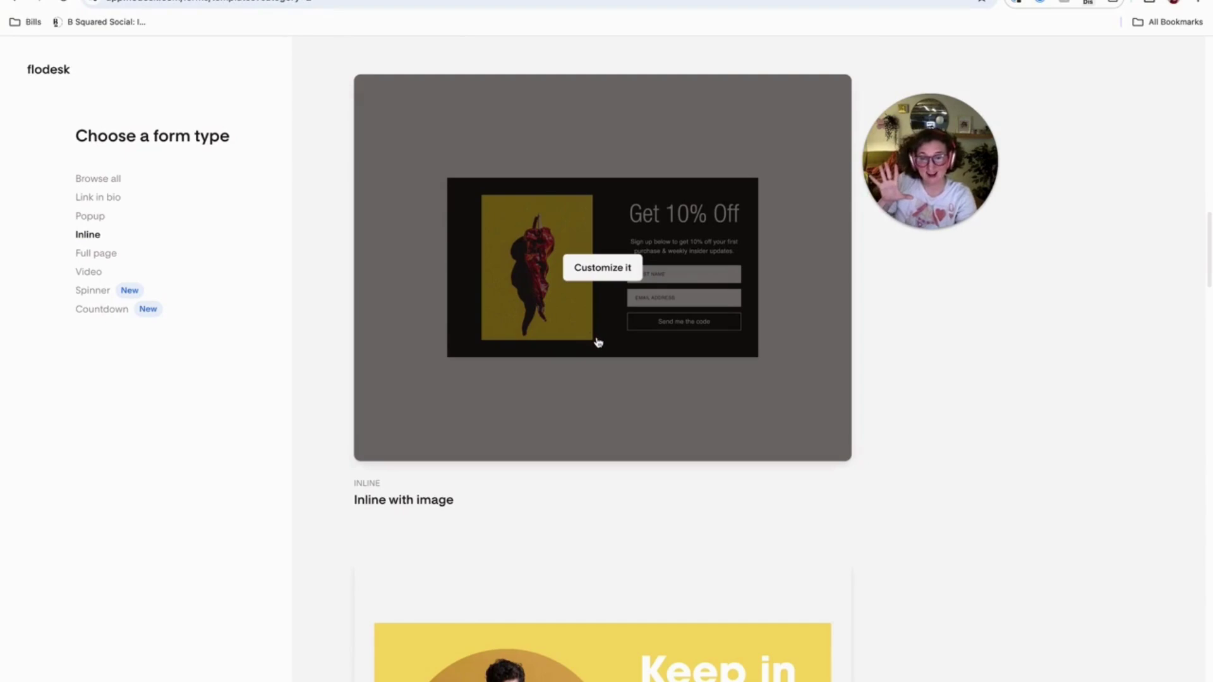
pyautogui.click(609, 342)
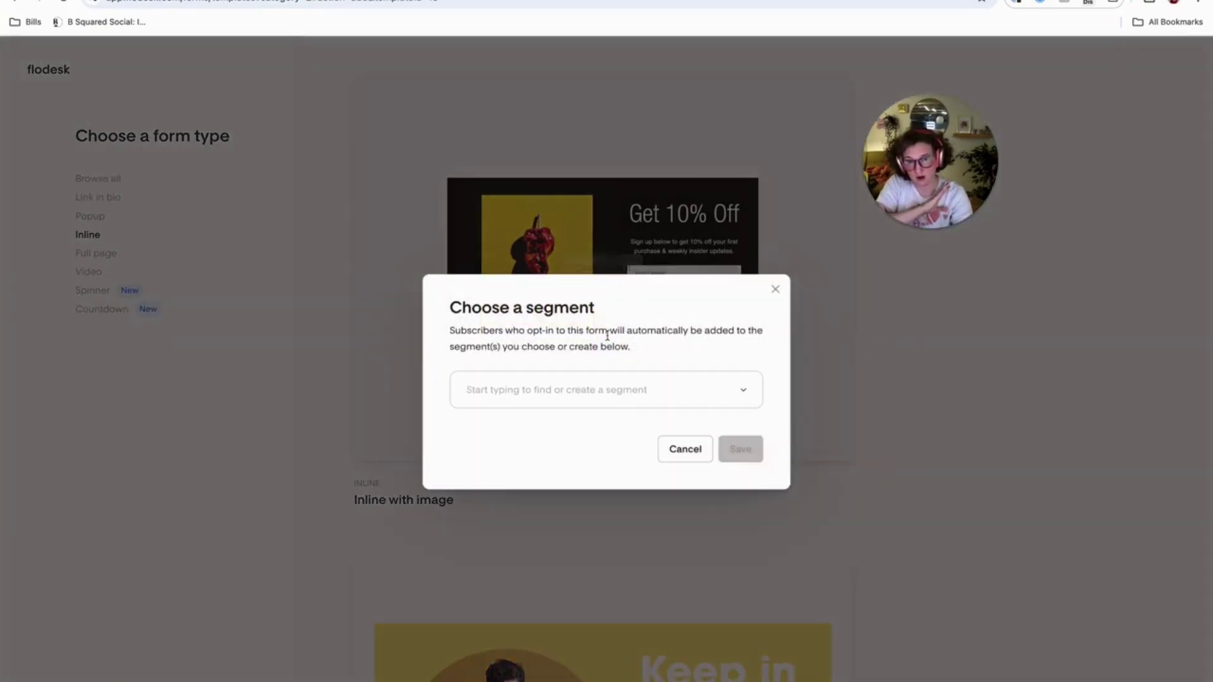
# Step: Create the segment "SHOWIN YA STUFF" for the form's subscribers and save the choice
pyautogui.click(584, 381)
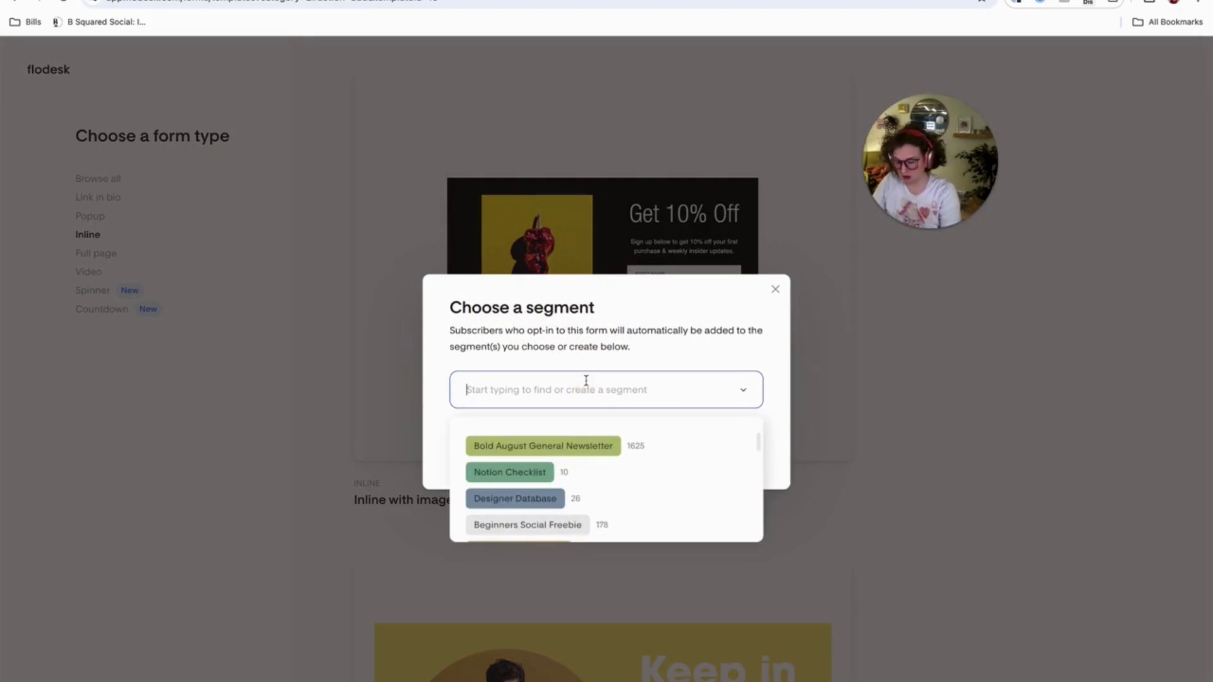
pyautogui.write('SHOWIN YA STUFF')
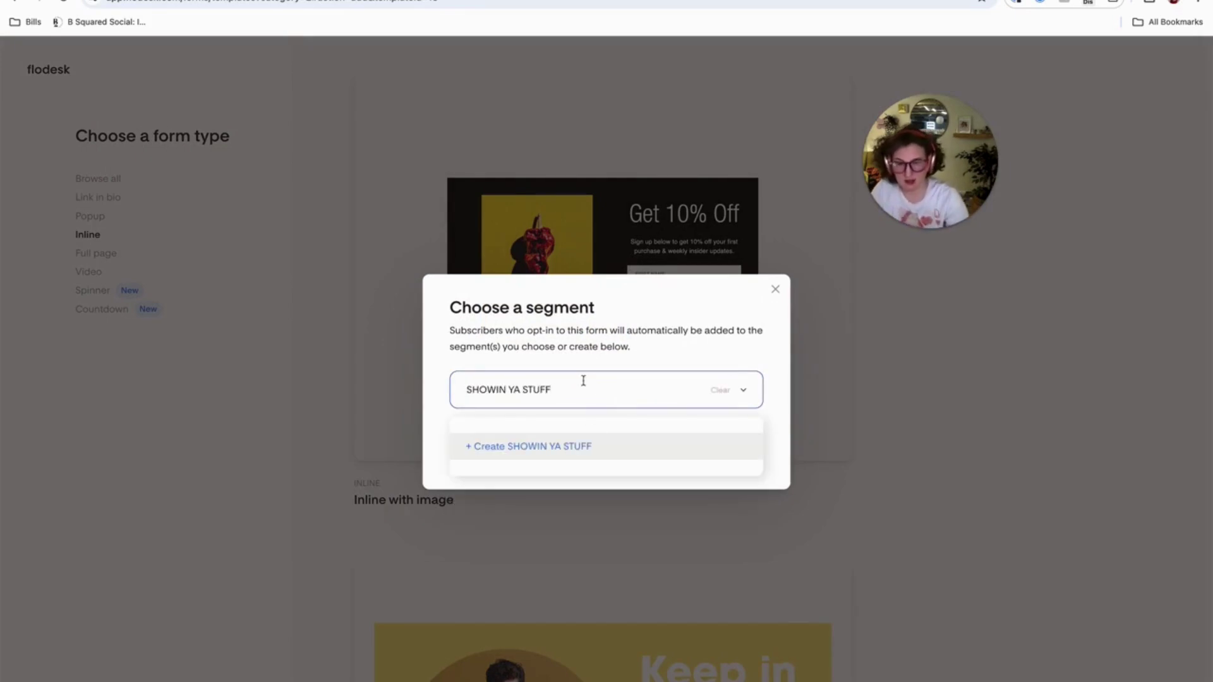
pyautogui.click(578, 444)
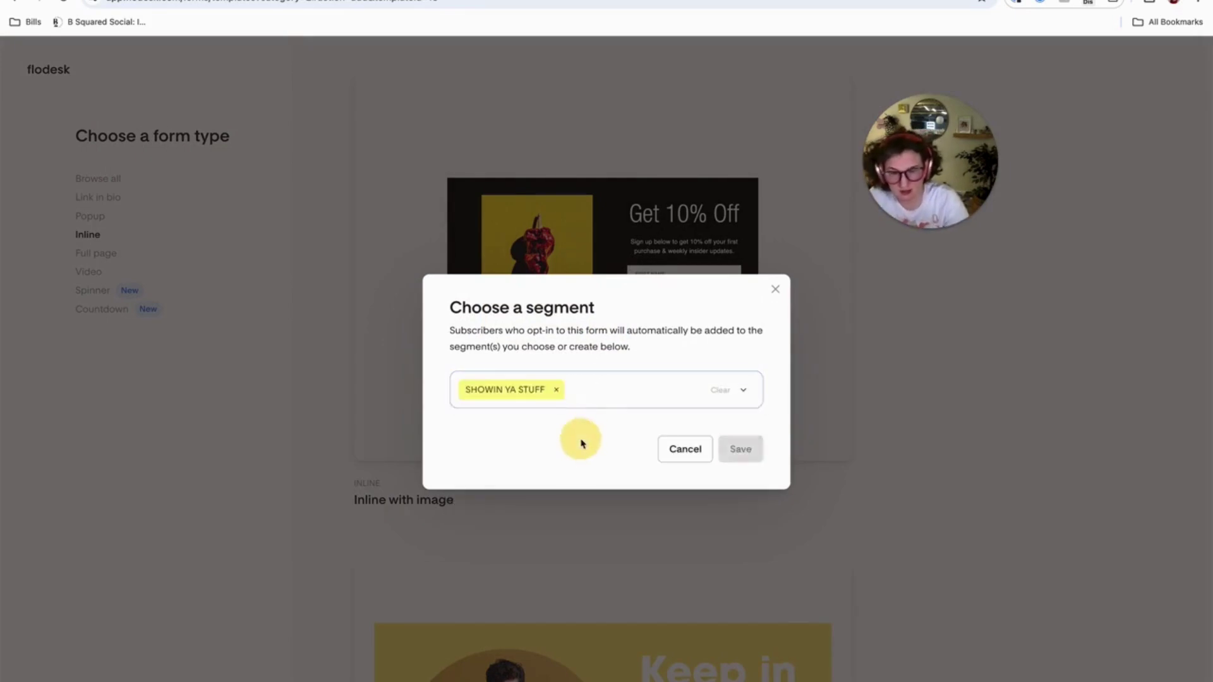
pyautogui.click(744, 455)
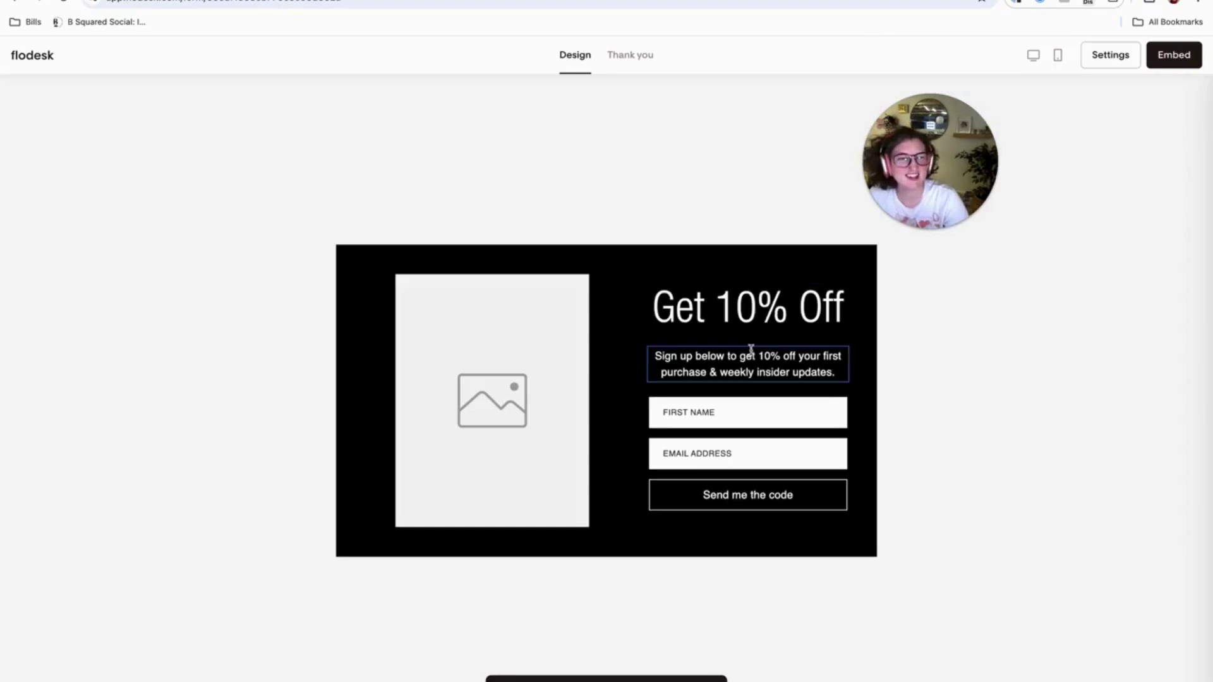
# Step: Examine the portrait and square shape options of the sign-up form's image placeholder
pyautogui.click(527, 387)
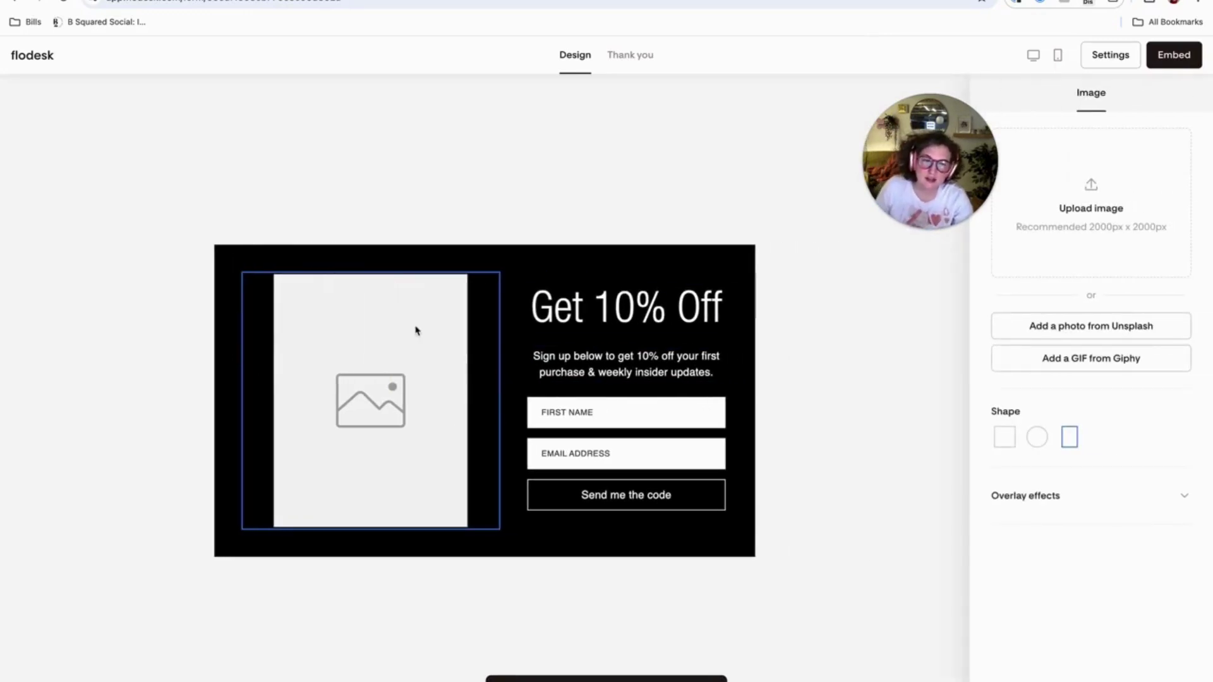
pyautogui.click(1069, 437)
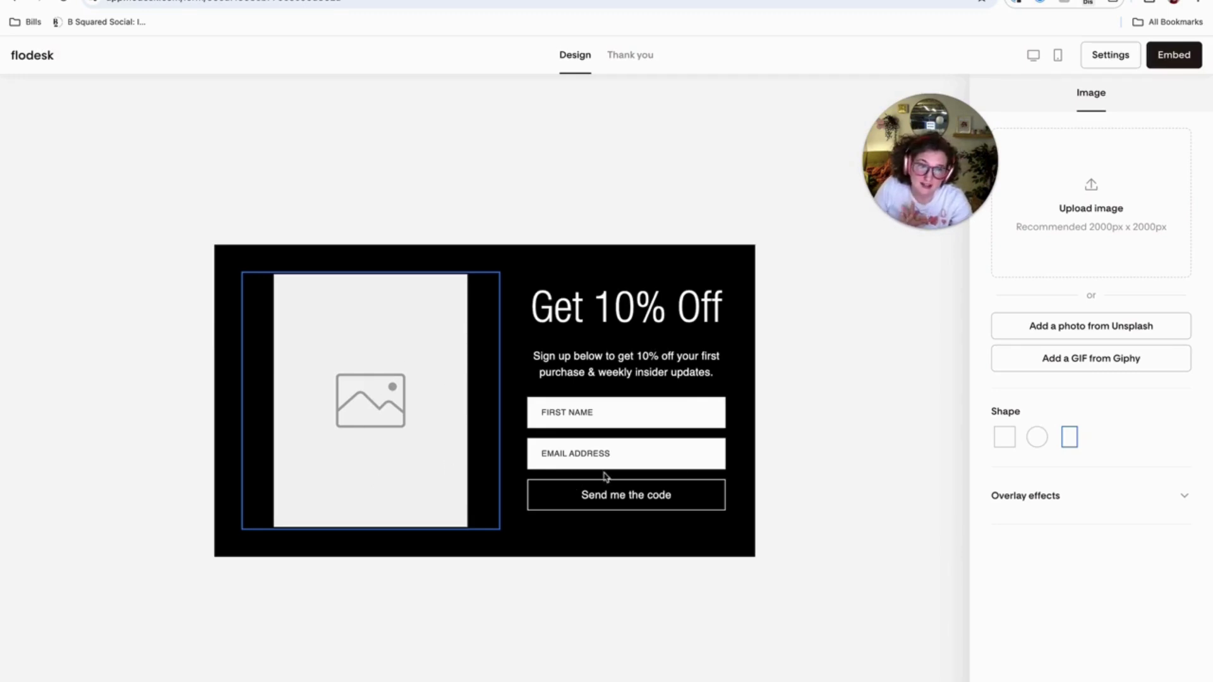
pyautogui.click(1005, 437)
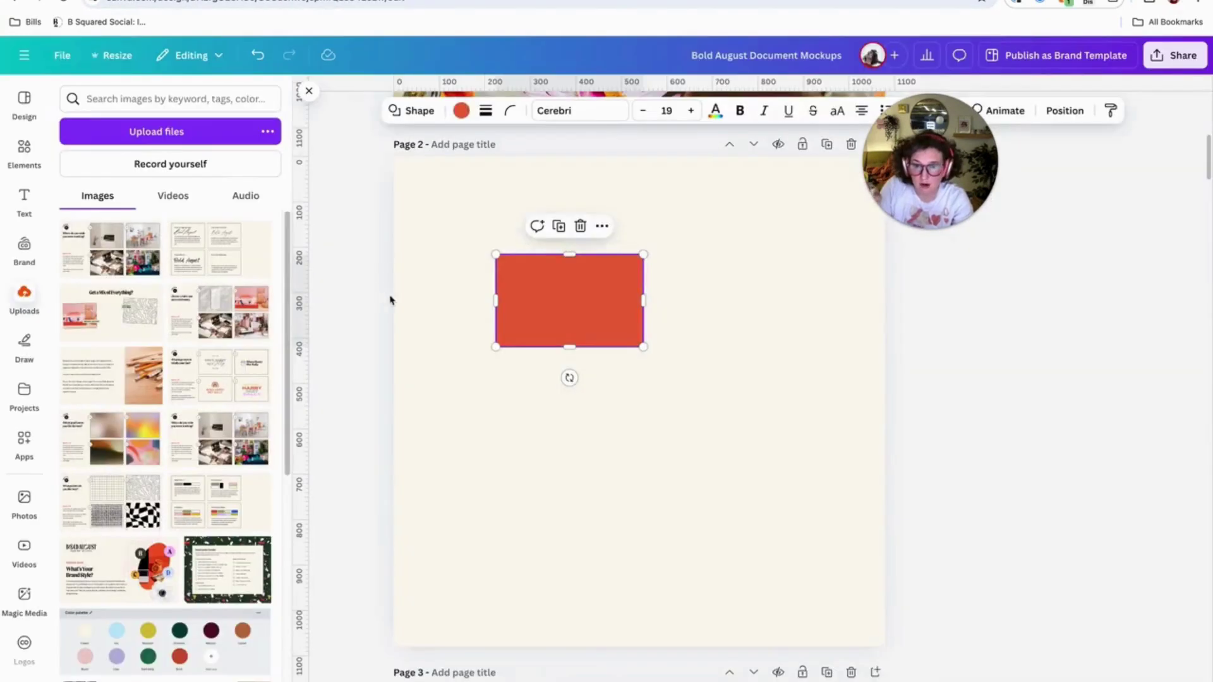
# Step: Switch back to the Canva mockups design and resize the red rectangle on page 2 to 300 × 300 px
pyautogui.click(452, 290)
pyautogui.click(569, 308)
pyautogui.moveTo(569, 347); pyautogui.dragTo(577, 402)
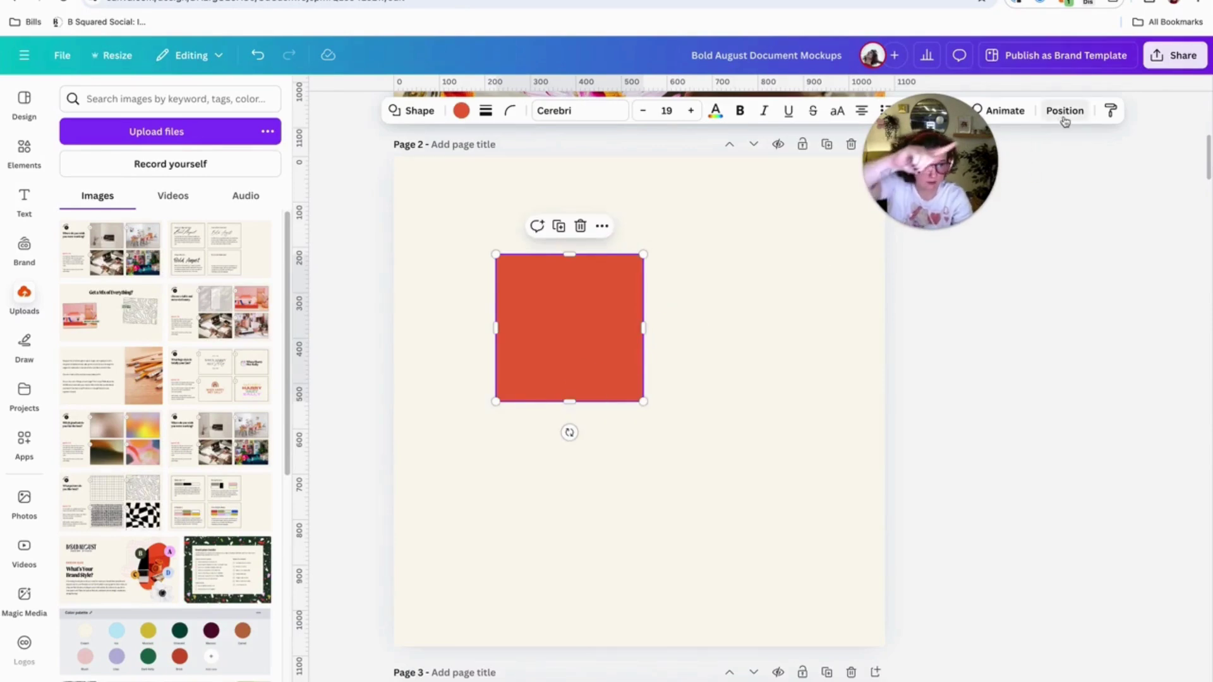
pyautogui.click(1065, 112)
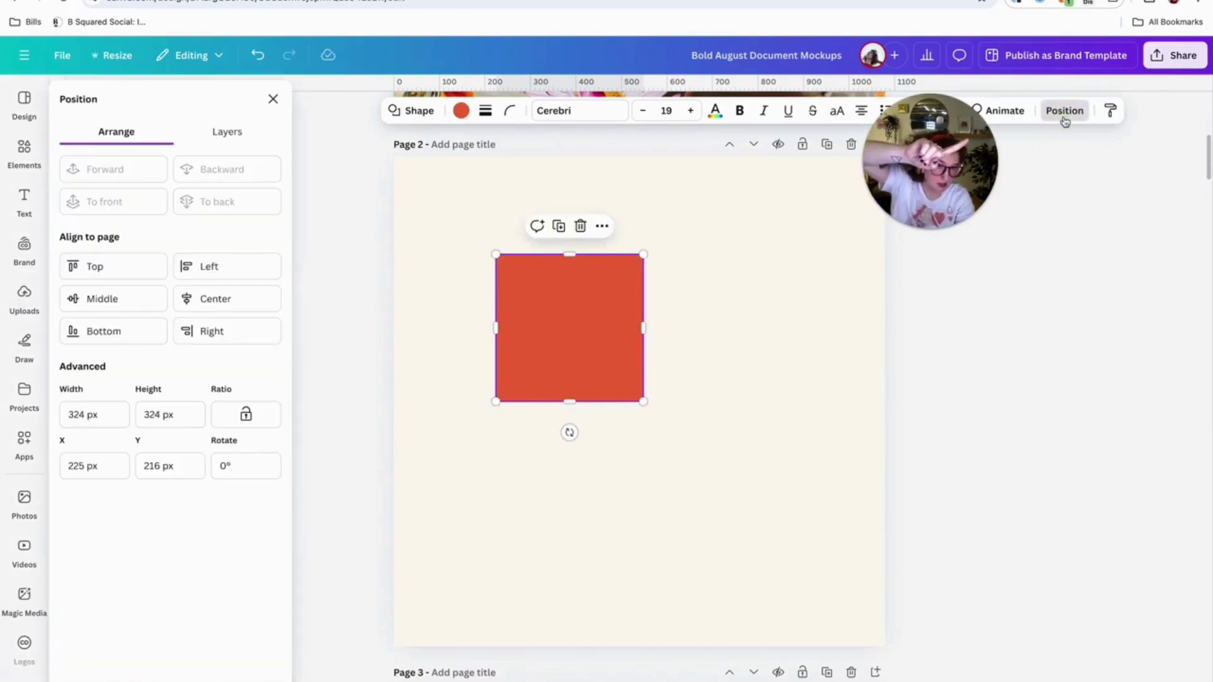
pyautogui.click(94, 420)
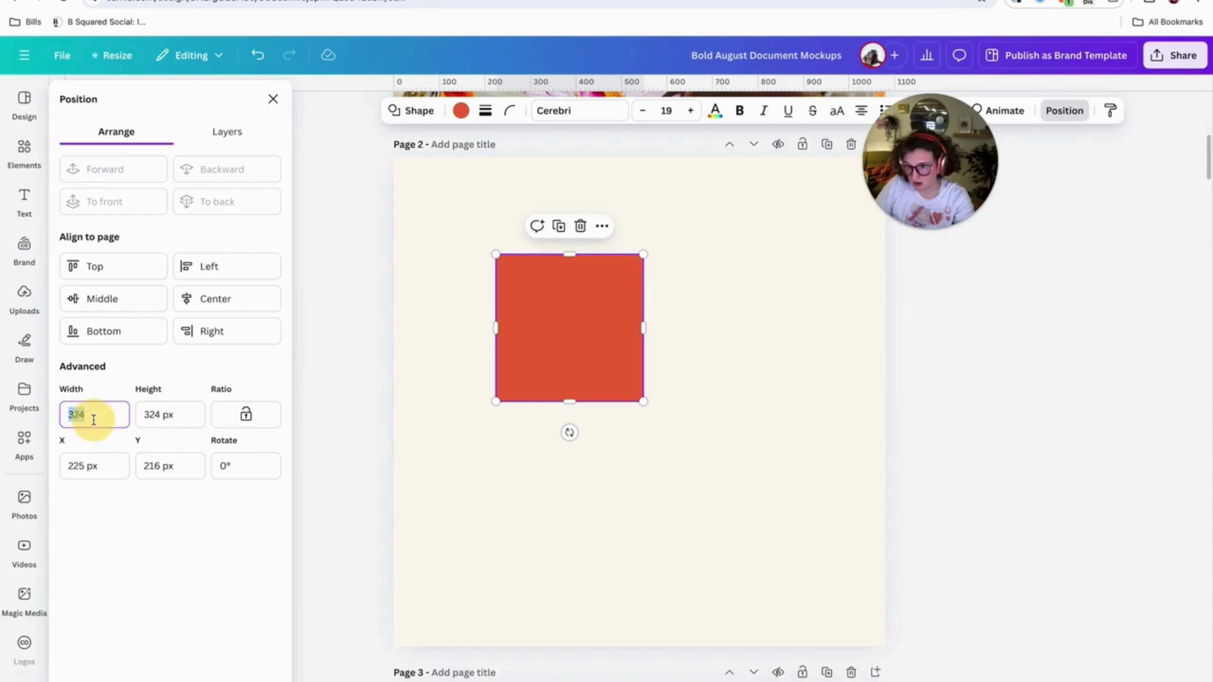
pyautogui.write('300')
pyautogui.press('Tab')
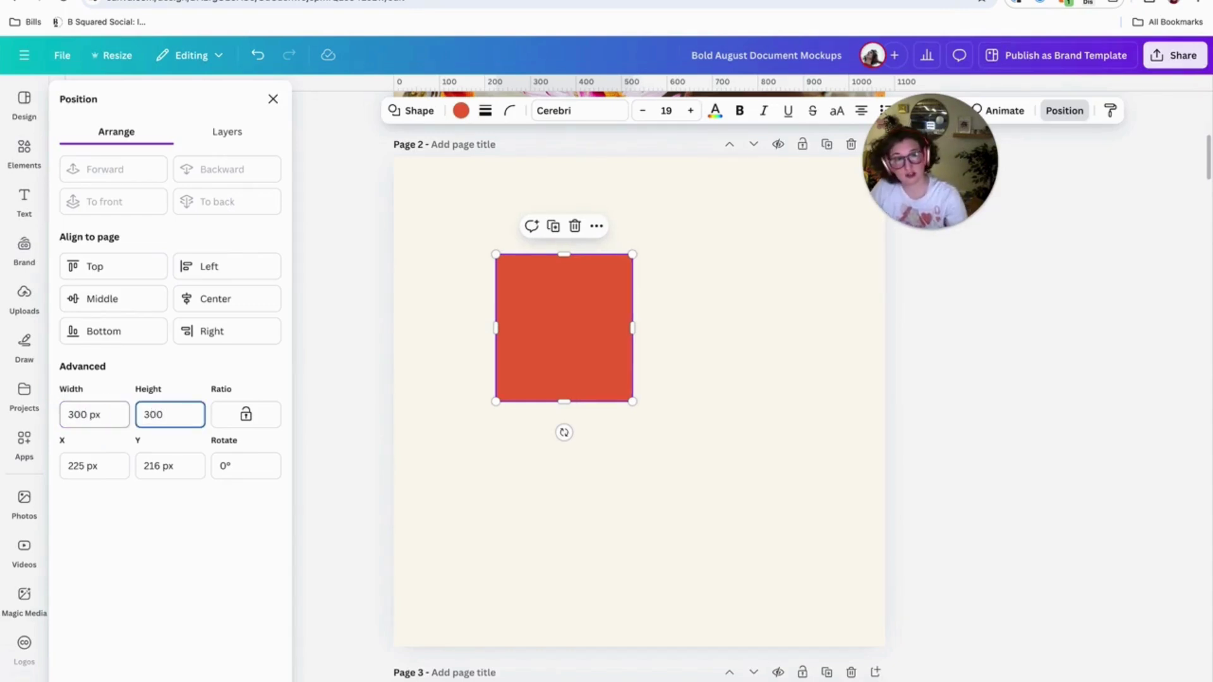
pyautogui.write('300')
# Step: Move the red square toward the page's upper-left corner and label it "1:1" with the text enlarged to size 28
pyautogui.moveTo(623, 325); pyautogui.dragTo(578, 279)
pyautogui.click(545, 289)
pyautogui.hotkey('ctrl', 'a')
pyautogui.hotkey('ctrl', 'shift', '.')
pyautogui.hotkey('ctrl', 'shift', '.')
pyautogui.hotkey('ctrl', 'shift', '.')
pyautogui.hotkey('ctrl', 'shift', '.')
pyautogui.hotkey('ctrl', 'shift', '.')
pyautogui.hotkey('ctrl', 'shift', '.')
pyautogui.hotkey('ctrl', 'shift', '.')
pyautogui.hotkey('ctrl', 'shift', '.')
pyautogui.hotkey('ctrl', 'shift', '.')
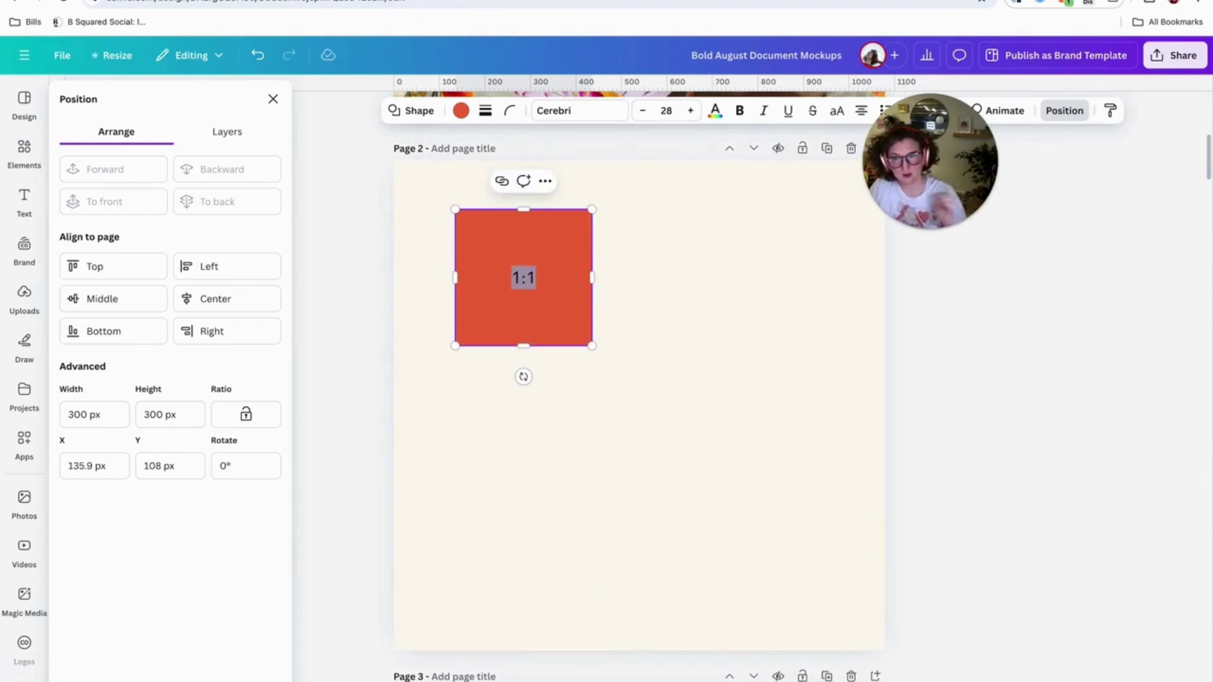
# Step: Duplicate the 1:1 square to its right and set the copy's height to 400 px
pyautogui.moveTo(545, 294); pyautogui.dragTo(720, 292)
pyautogui.moveTo(152, 412); pyautogui.dragTo(136, 412)
pyautogui.press('Return')
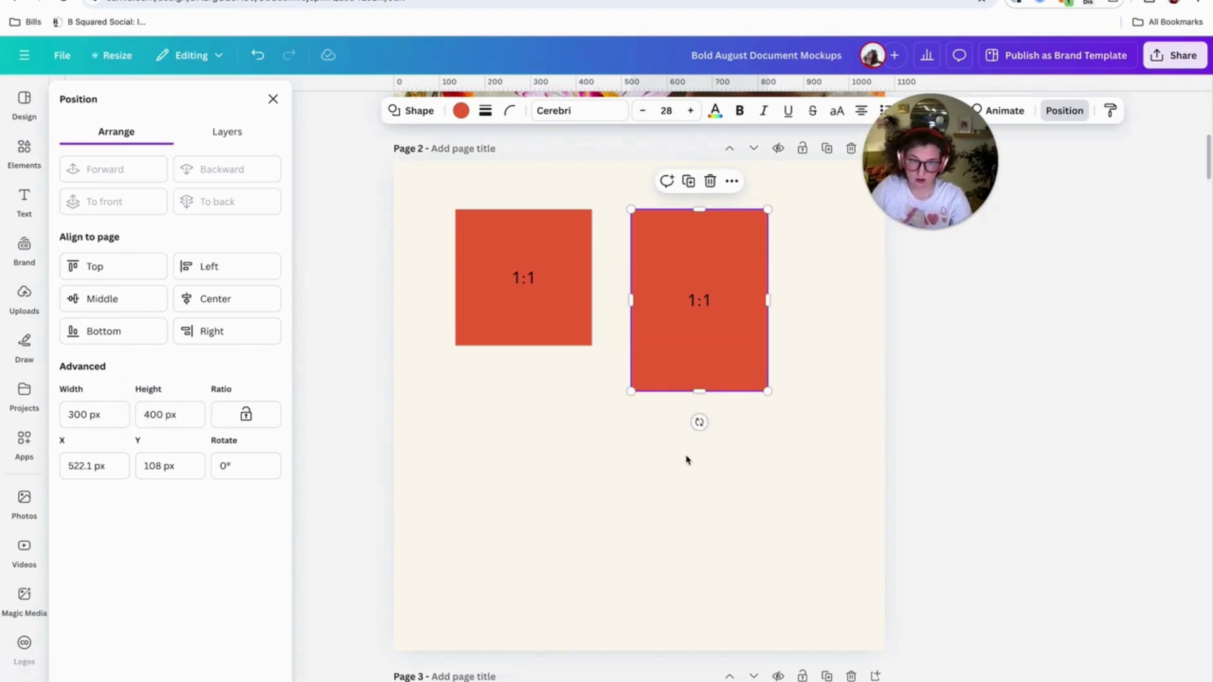
pyautogui.click(518, 479)
# Step: Rotate the 300 px wide copy to landscape at about -89.6°, align it beside the 1:1 square and delete its label
pyautogui.click(739, 347)
pyautogui.moveTo(699, 422); pyautogui.dragTo(853, 316)
pyautogui.moveTo(807, 298); pyautogui.dragTo(807, 301)
pyautogui.moveTo(762, 330); pyautogui.dragTo(793, 340)
pyautogui.doubleClick(712, 278)
pyautogui.press('BackSpace')
pyautogui.click(726, 482)
pyautogui.click(719, 308)
pyautogui.click(728, 440)
# Step: Duplicate the landscape rectangle below the 1:1 square and set the copy's width to 200 px and height to 300 px
pyautogui.moveTo(717, 341); pyautogui.dragTo(551, 487)
pyautogui.click(82, 421)
pyautogui.write('200')
pyautogui.press('Tab')
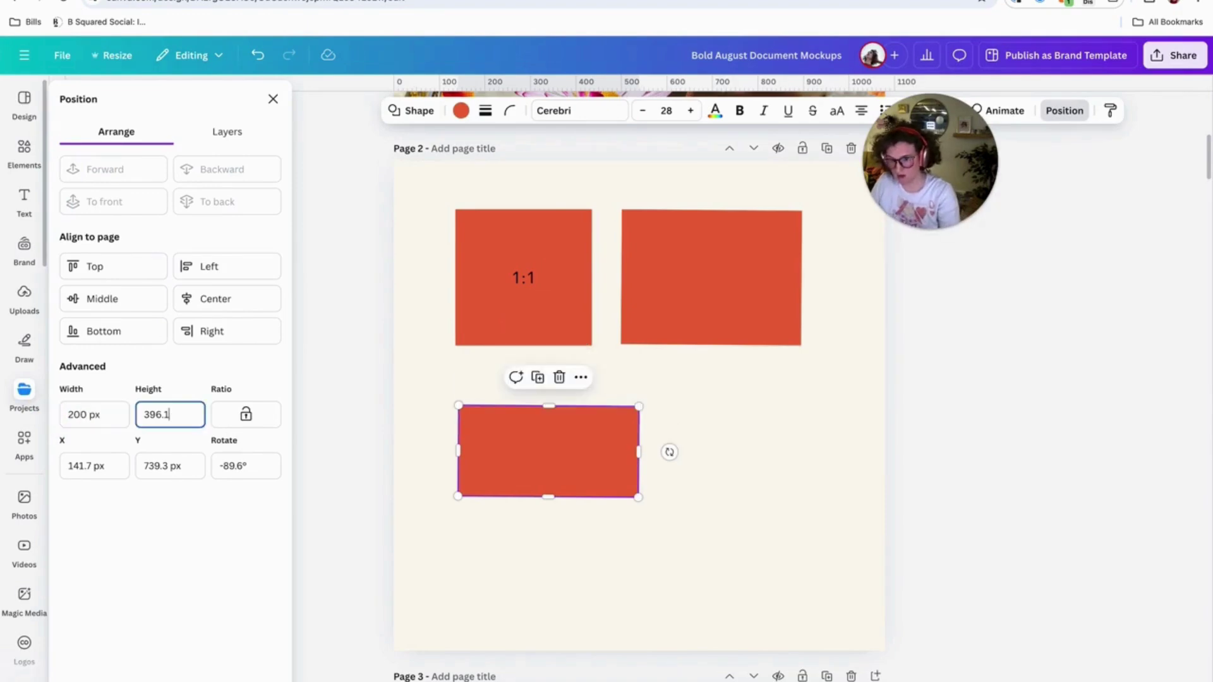
pyautogui.write('30')
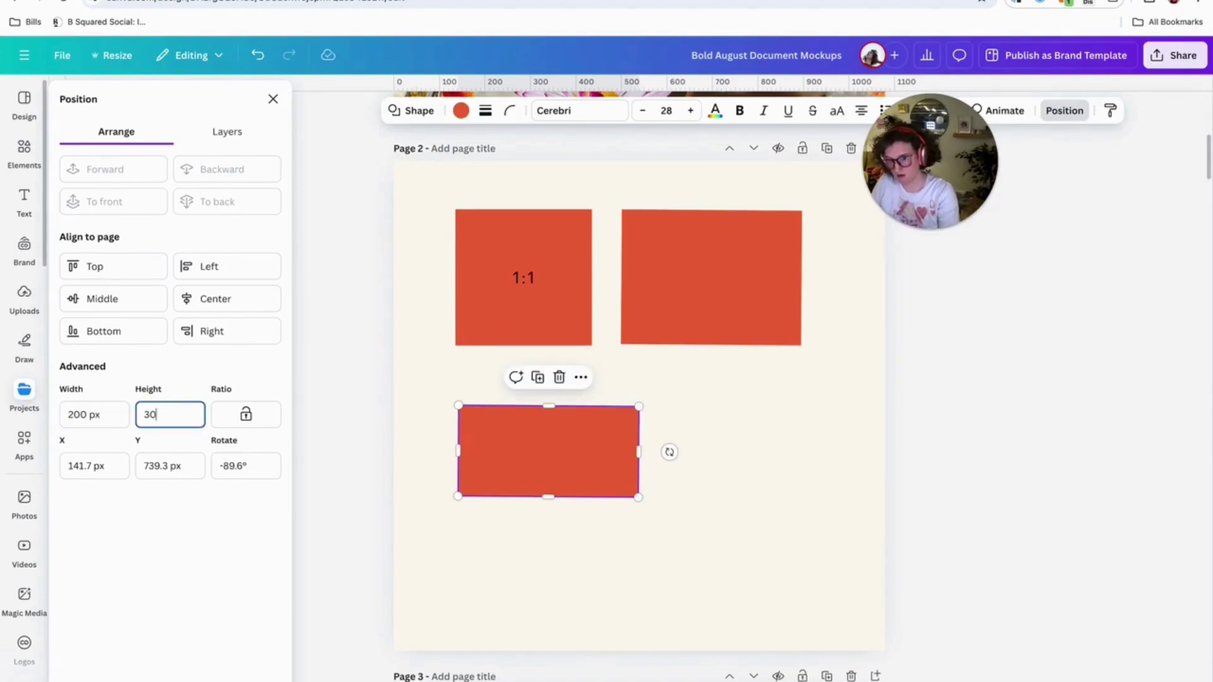
pyautogui.write('0')
pyautogui.press('Return')
# Step: Duplicate the landscape rectangle below the 1:1 square to its right and set the copy to 900 px wide and 1600 px high
pyautogui.moveTo(594, 497); pyautogui.dragTo(756, 503)
pyautogui.moveTo(69, 415); pyautogui.dragTo(43, 413)
pyautogui.write('900')
pyautogui.press('Tab')
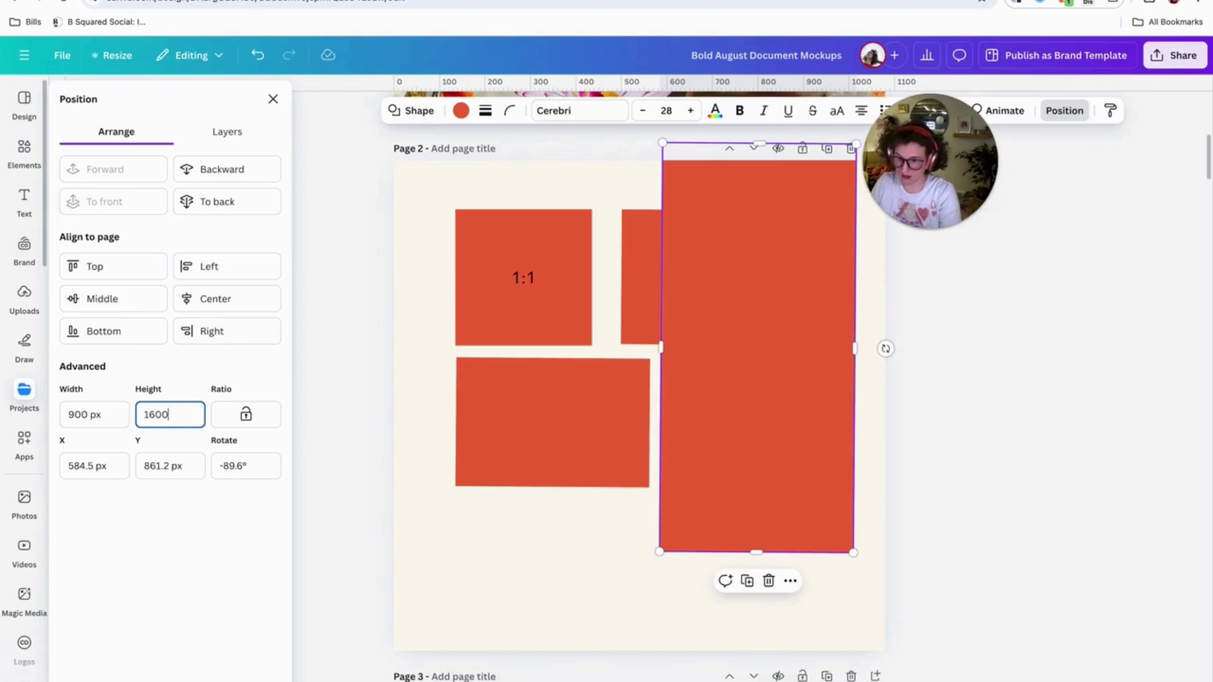
pyautogui.press('Return')
# Step: Lock the new copy's ratio, rotate it upright and shrink it to about 344 × 612 px below the landscape rectangle beside the 1:1 square
pyautogui.click(246, 414)
pyautogui.moveTo(802, 360); pyautogui.dragTo(739, 524)
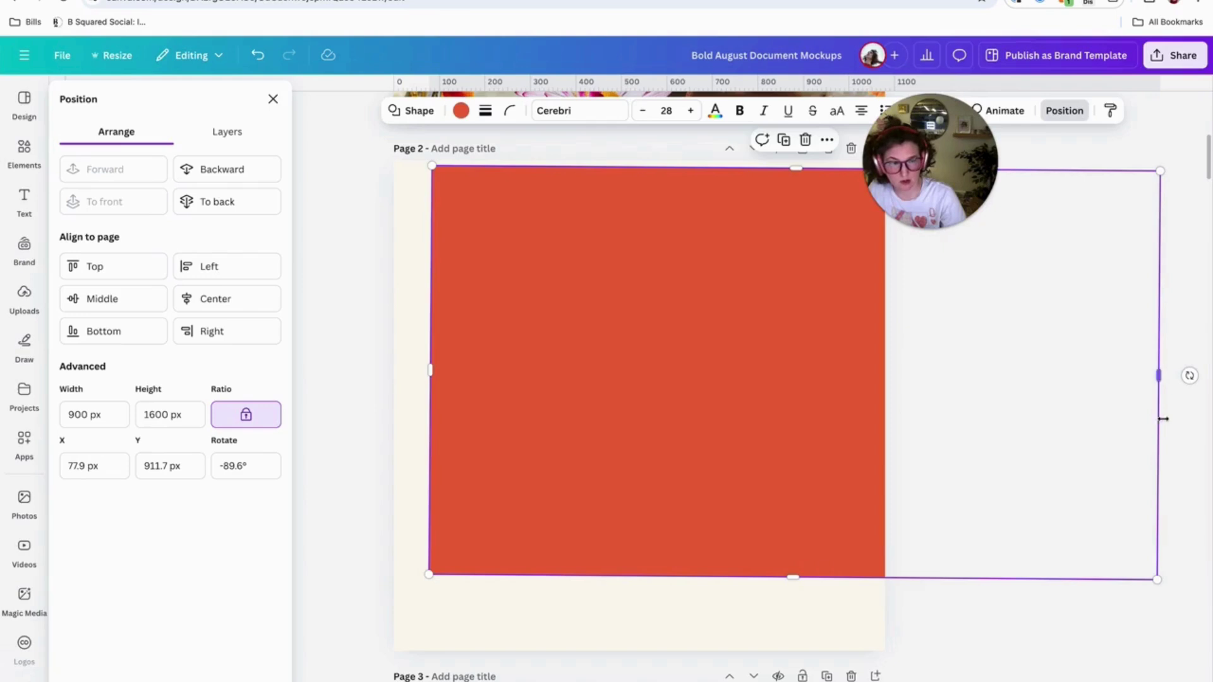
pyautogui.moveTo(1190, 376); pyautogui.dragTo(793, 544)
pyautogui.moveTo(836, 331); pyautogui.dragTo(786, 449)
# Step: Straighten the landscape rectangle beside the 1:1 square by setting its rotation to 90°
pyautogui.click(720, 273)
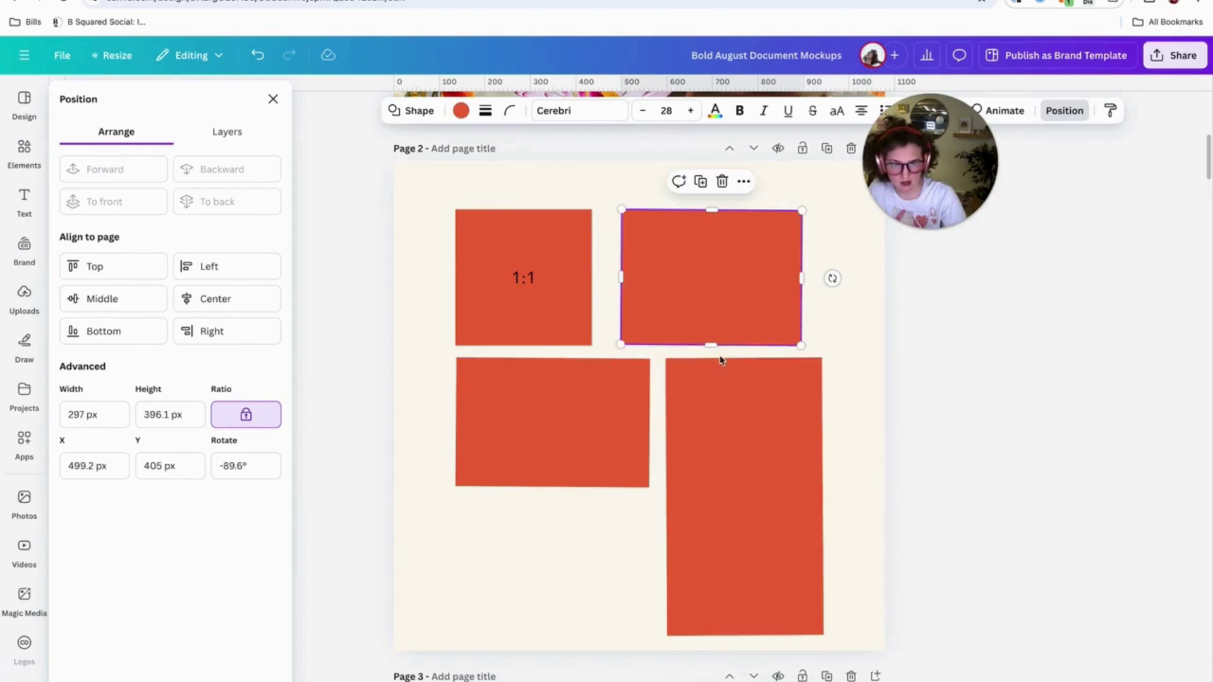
pyautogui.doubleClick(233, 465)
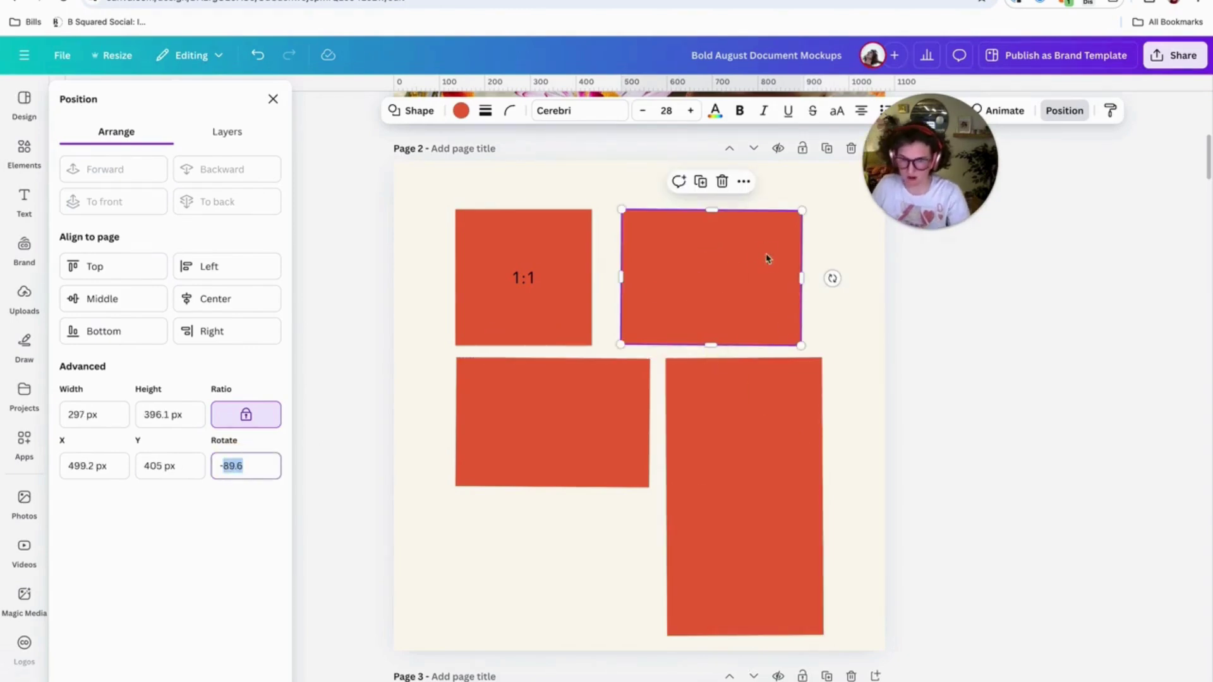
pyautogui.moveTo(832, 278); pyautogui.dragTo(834, 274)
pyautogui.click(238, 468)
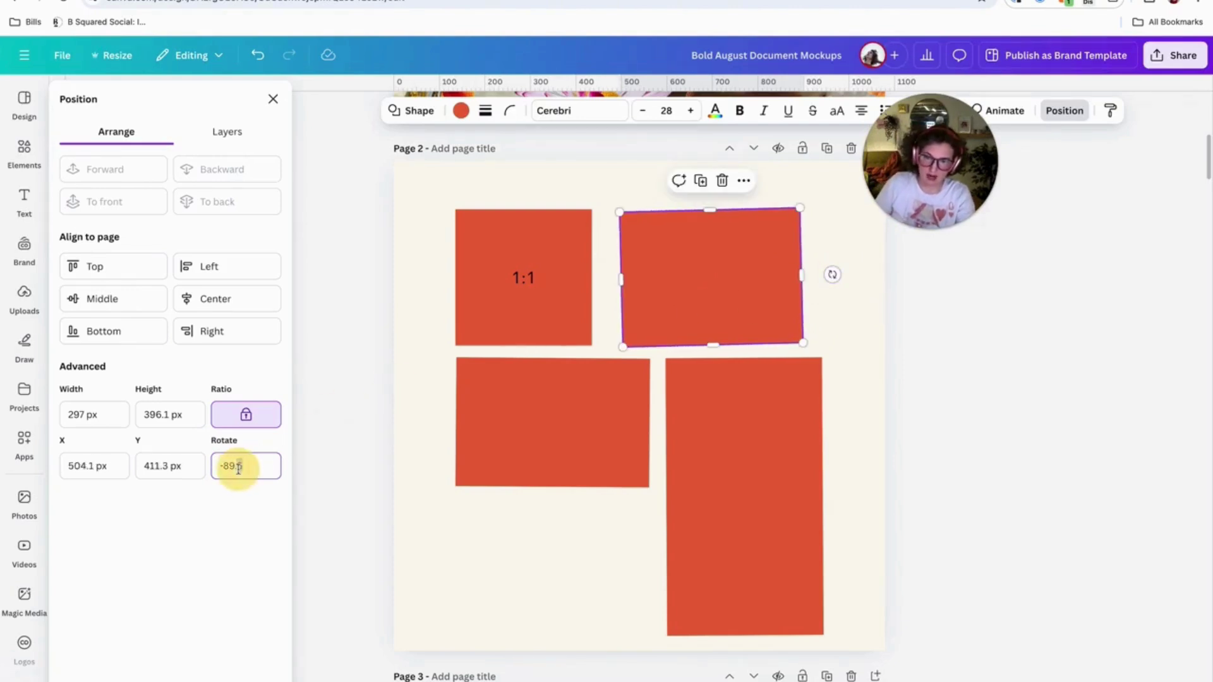
pyautogui.write('90')
pyautogui.press('Return')
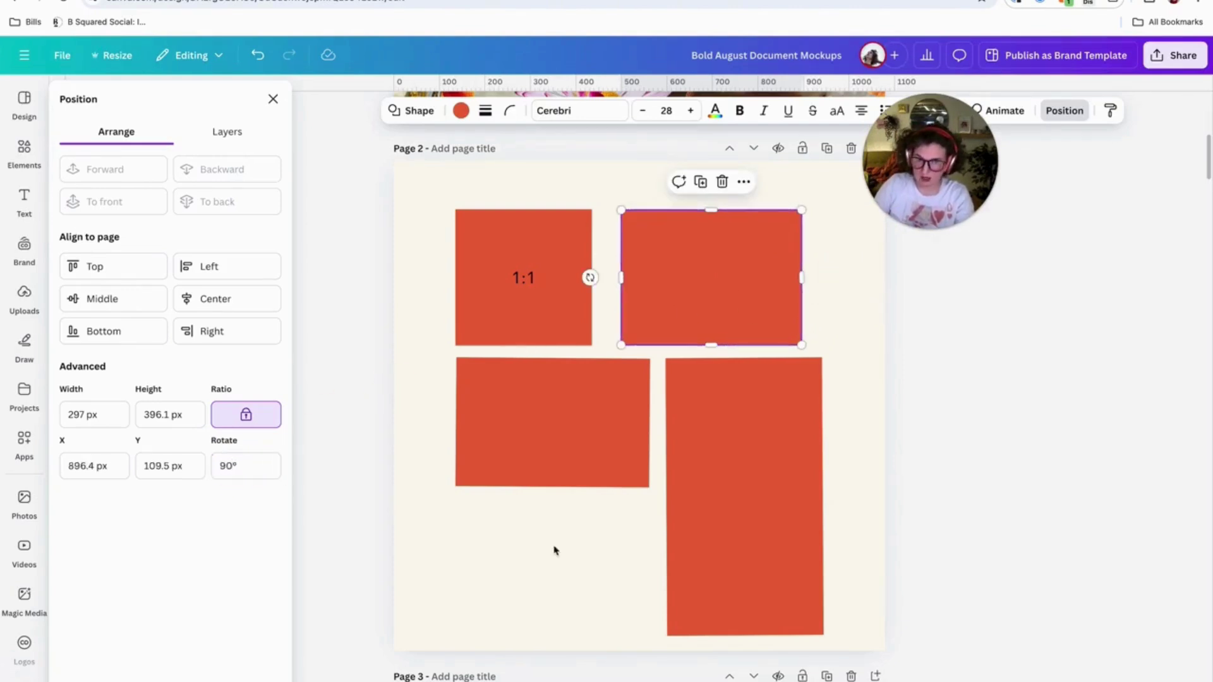
pyautogui.click(544, 555)
pyautogui.click(456, 504)
pyautogui.click(693, 456)
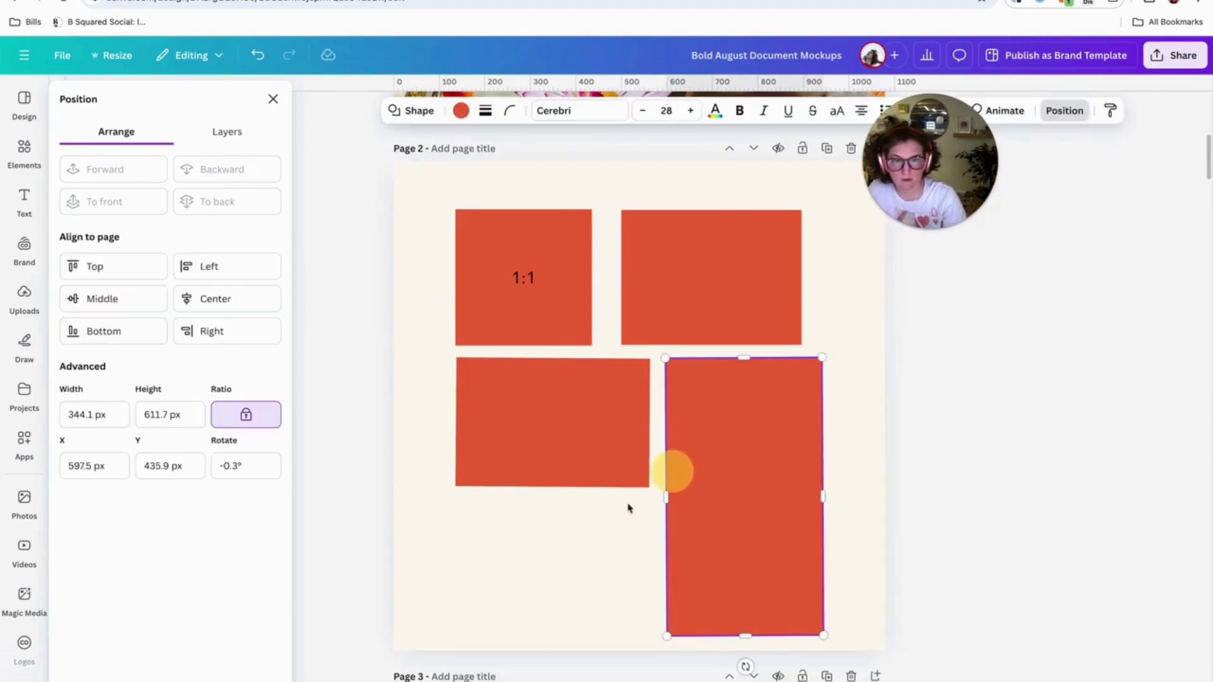
pyautogui.click(683, 244)
# Step: Switch to the Flodesk form, change the image placeholder to the portrait rectangle shape and add blank lines below the sign-up text
pyautogui.click(594, 574)
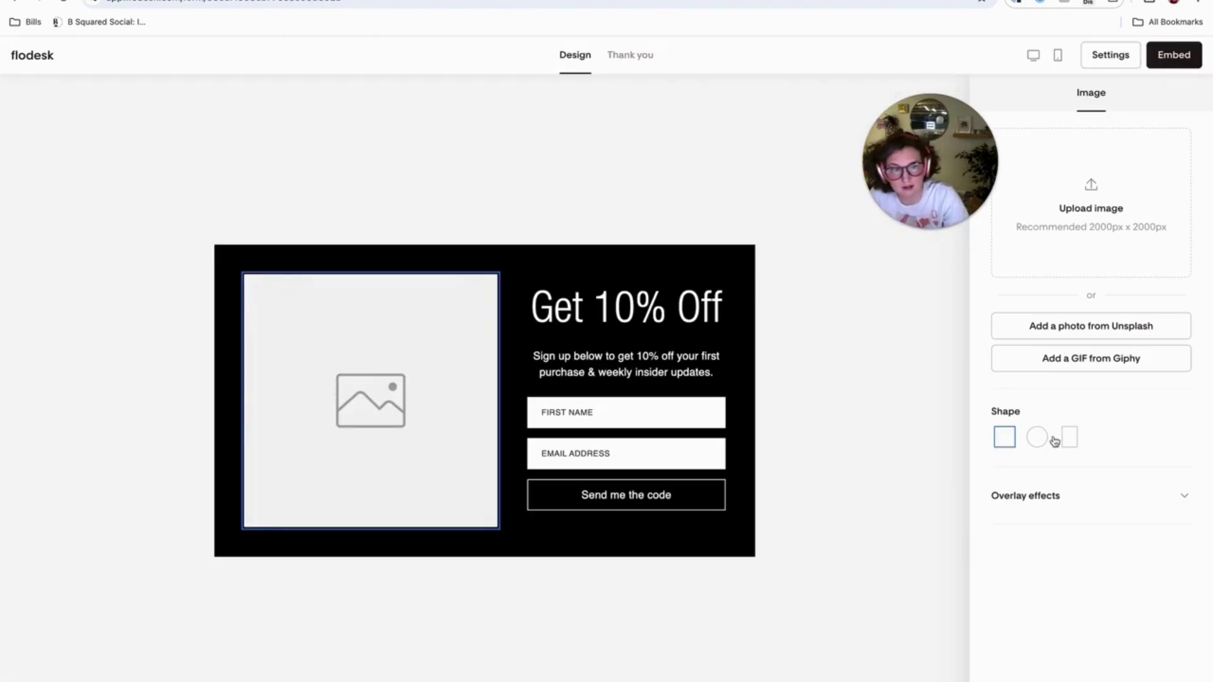
pyautogui.click(1068, 439)
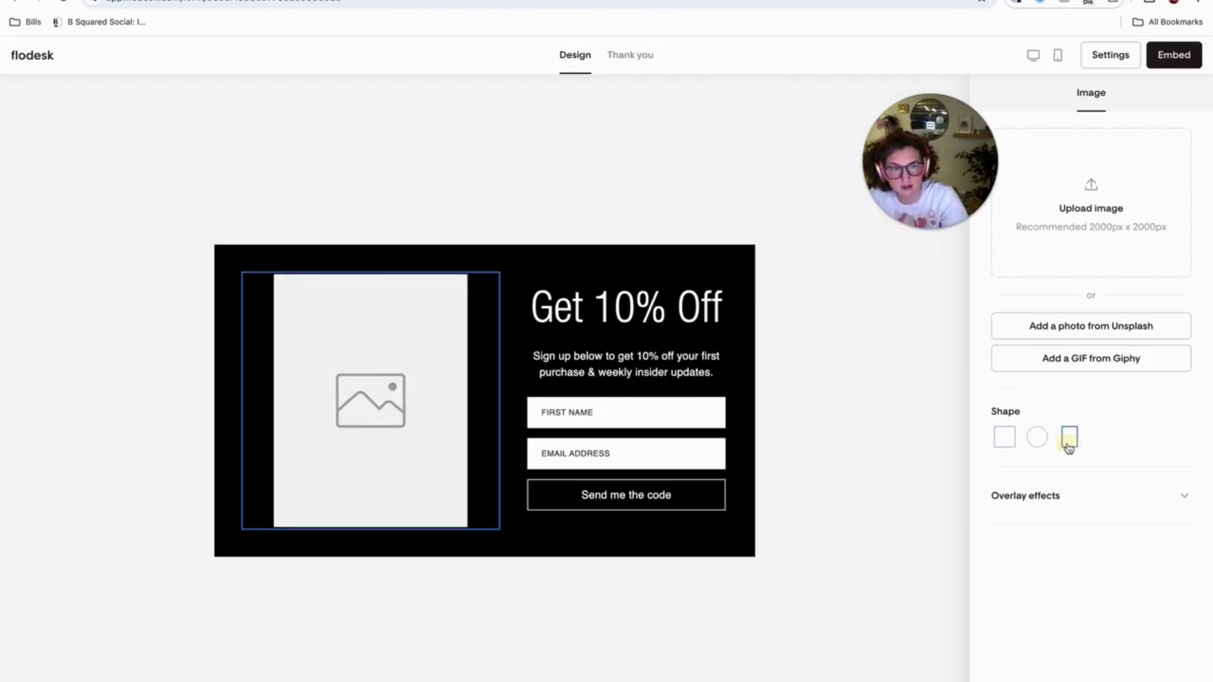
pyautogui.click(710, 371)
pyautogui.press('Return')
pyautogui.press('Return')
pyautogui.press('Return')
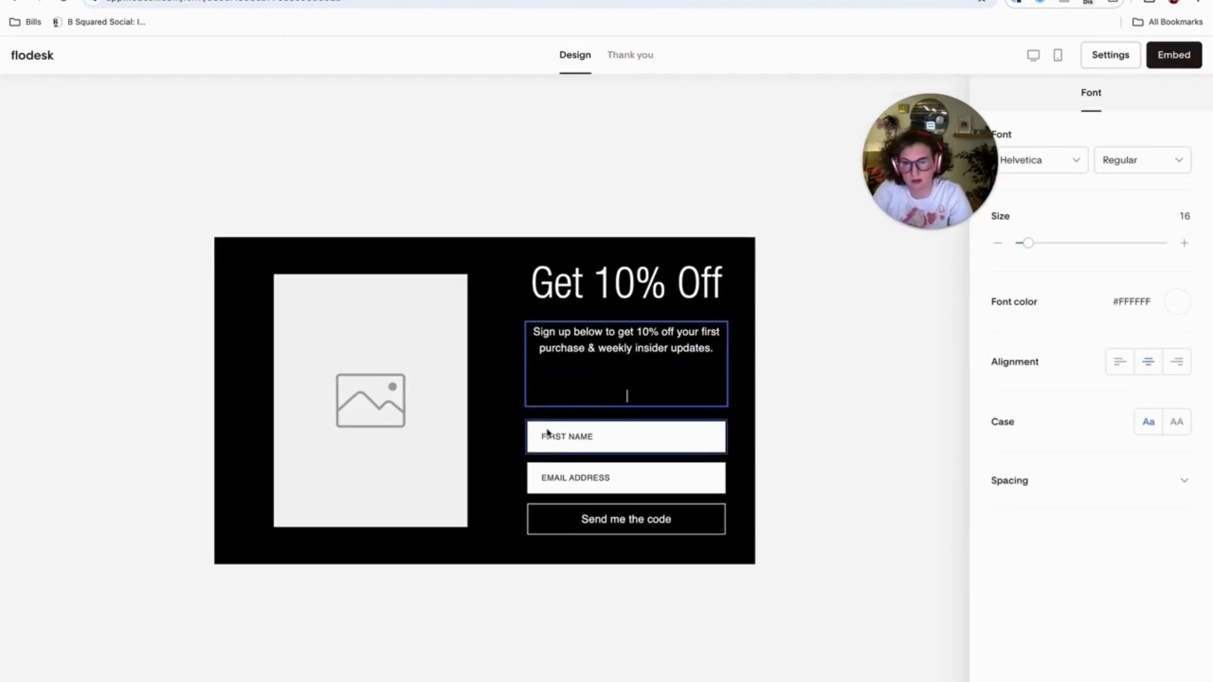
# Step: Upload BoldAugust202400065.jpg from the flatlays folder into the form's image block and set its zoom to 1.61
pyautogui.click(352, 442)
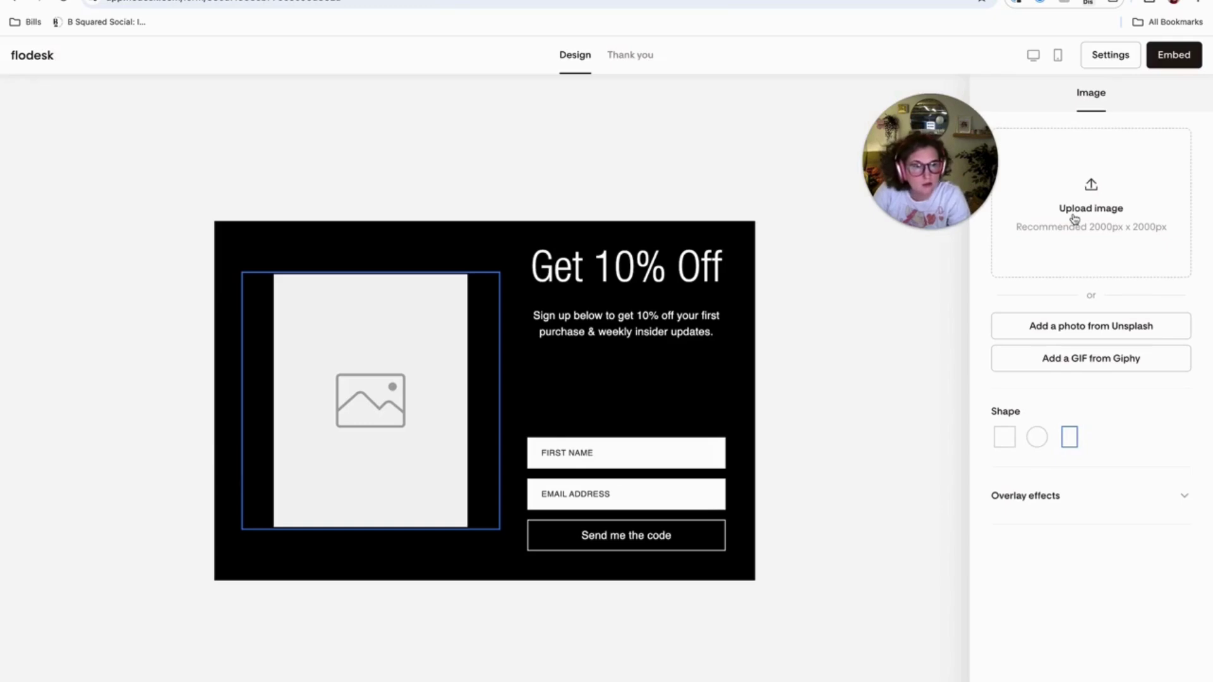
pyautogui.click(1082, 212)
pyautogui.click(790, 209)
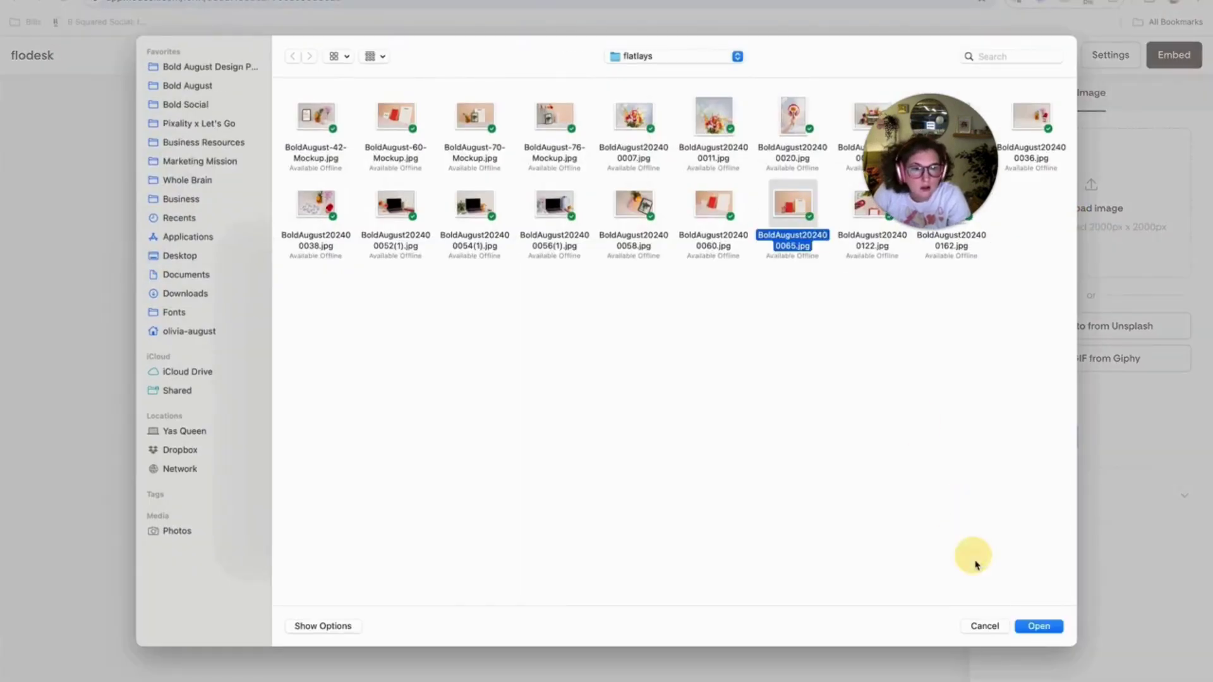
pyautogui.click(1036, 627)
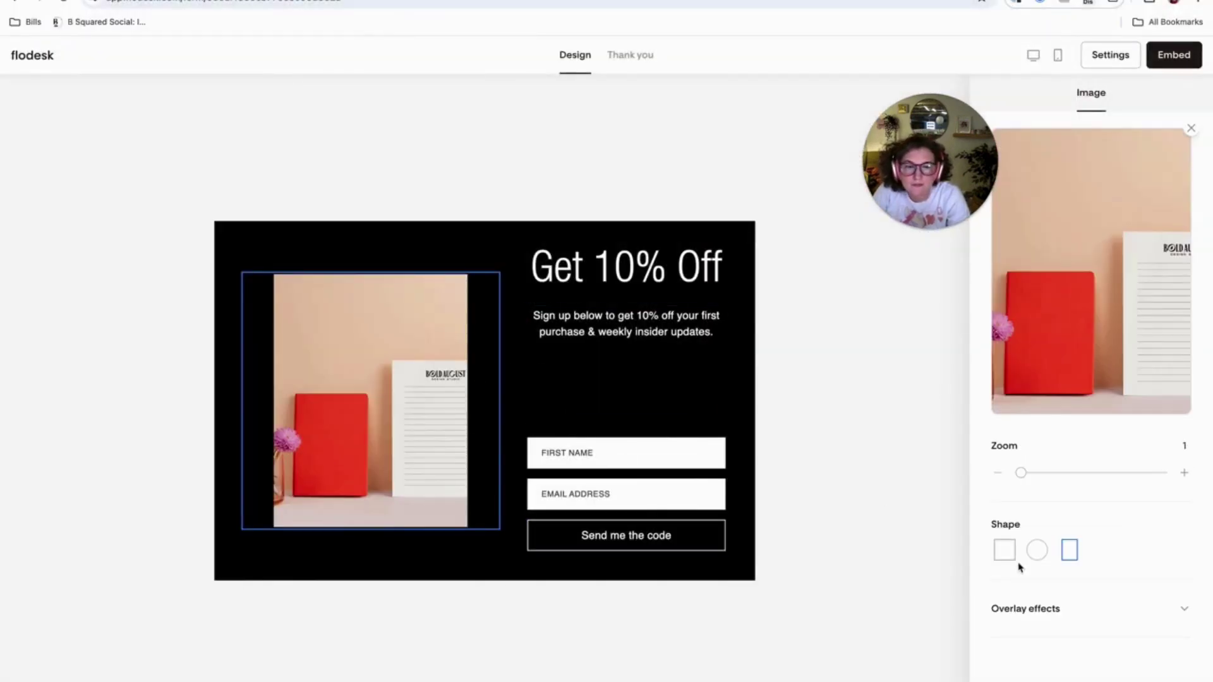
pyautogui.moveTo(1021, 472); pyautogui.dragTo(1064, 473)
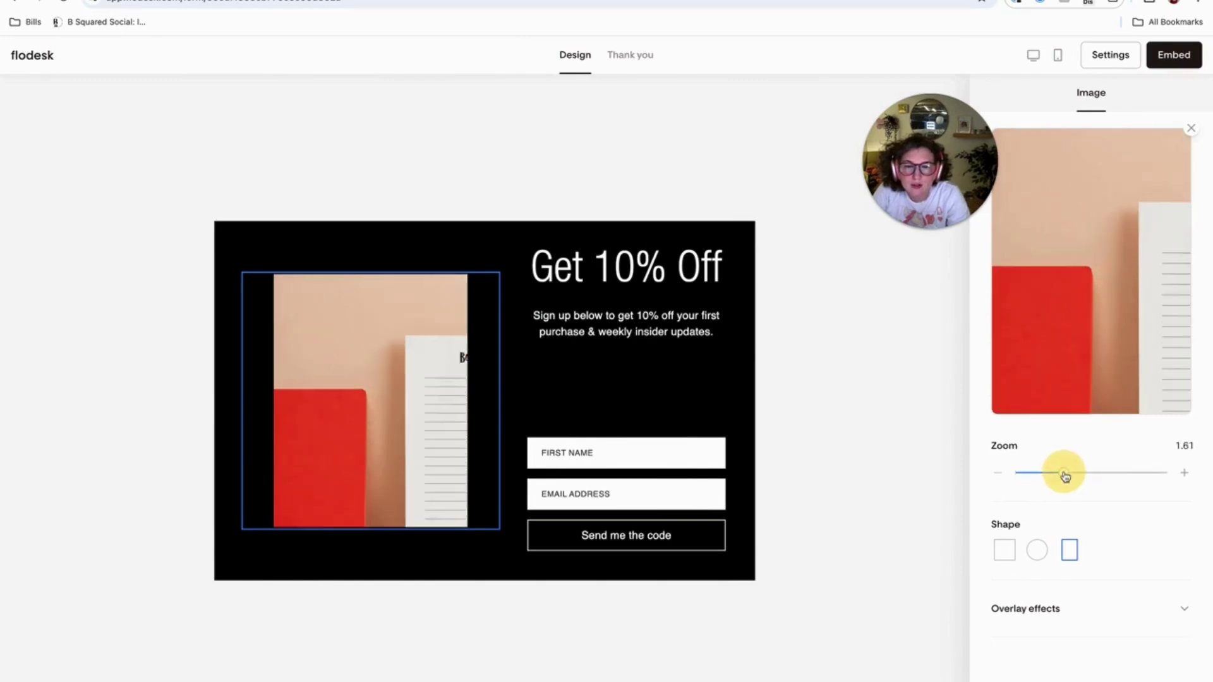
# Step: Add a blank line below the "Get 10% Off" heading and reselect the form's image block
pyautogui.click(672, 388)
pyautogui.click(617, 265)
pyautogui.click(718, 265)
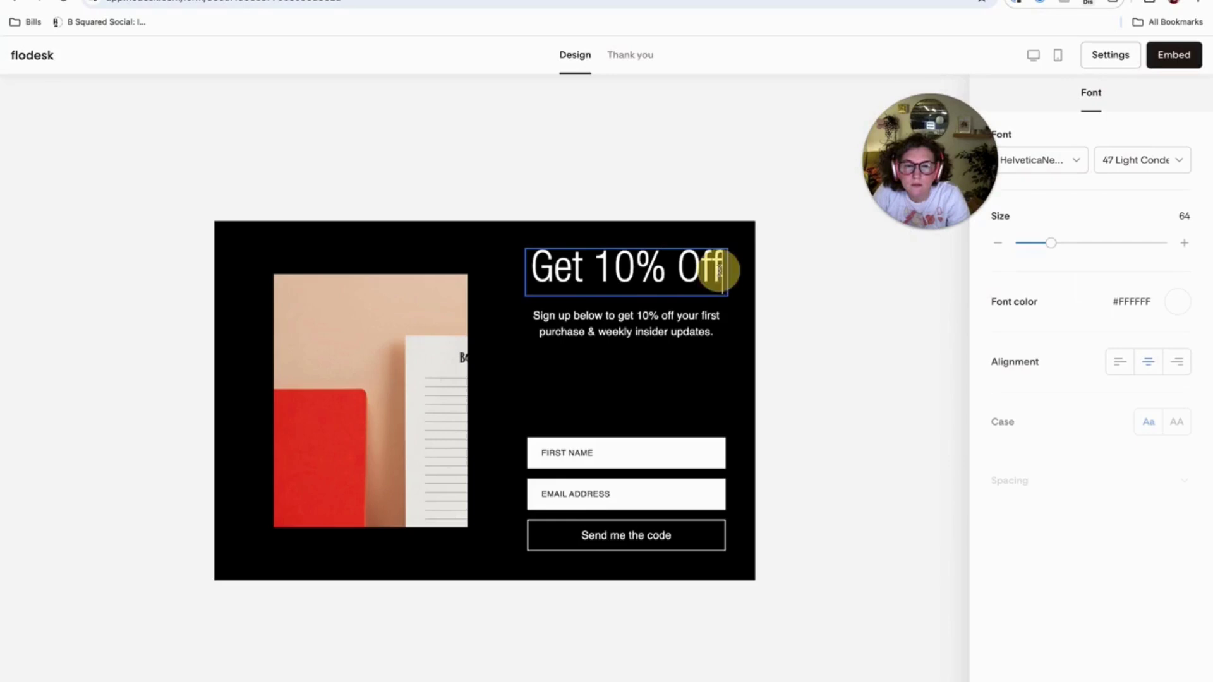
pyautogui.click(415, 384)
pyautogui.click(425, 238)
pyautogui.click(474, 291)
# Step: Change the form image to the square shape and remove the blank lines below the sign-up text
pyautogui.click(1006, 553)
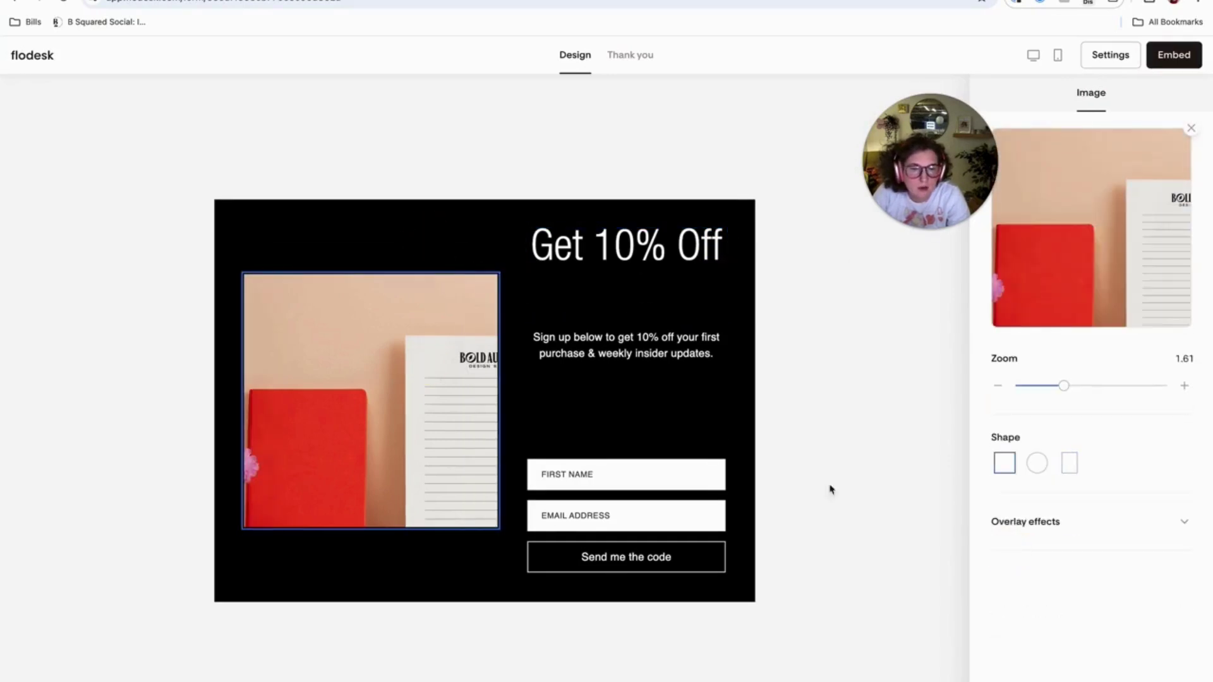
pyautogui.click(604, 417)
pyautogui.click(634, 333)
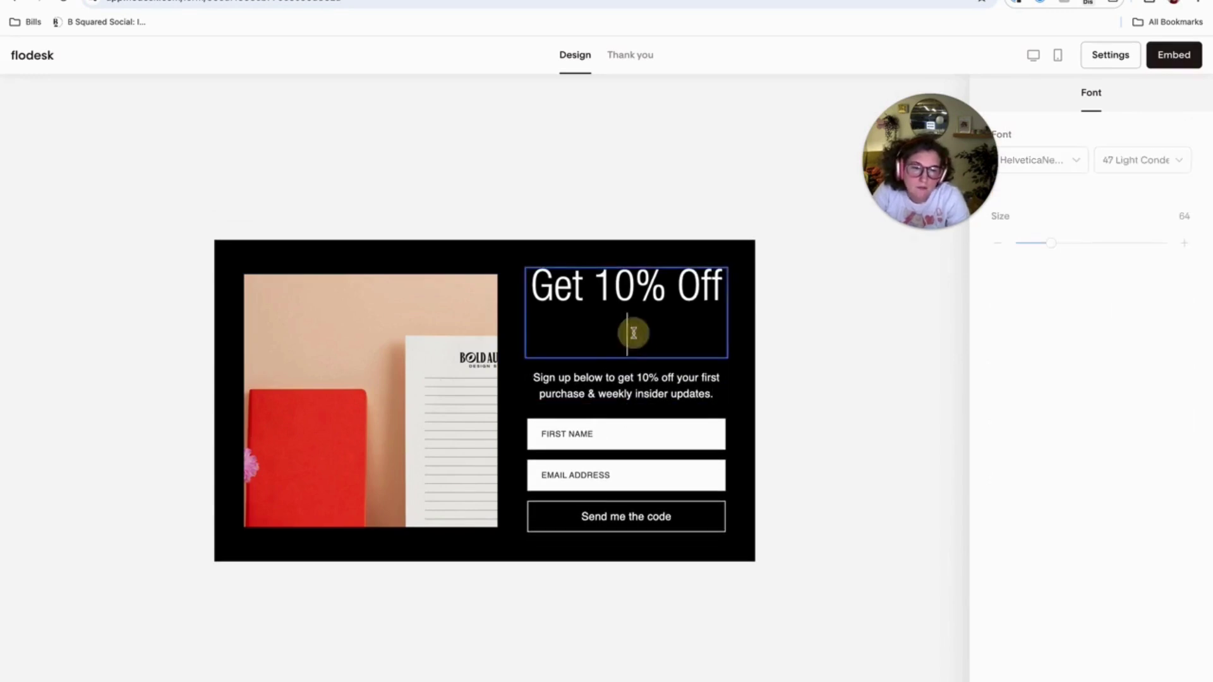
pyautogui.click(830, 359)
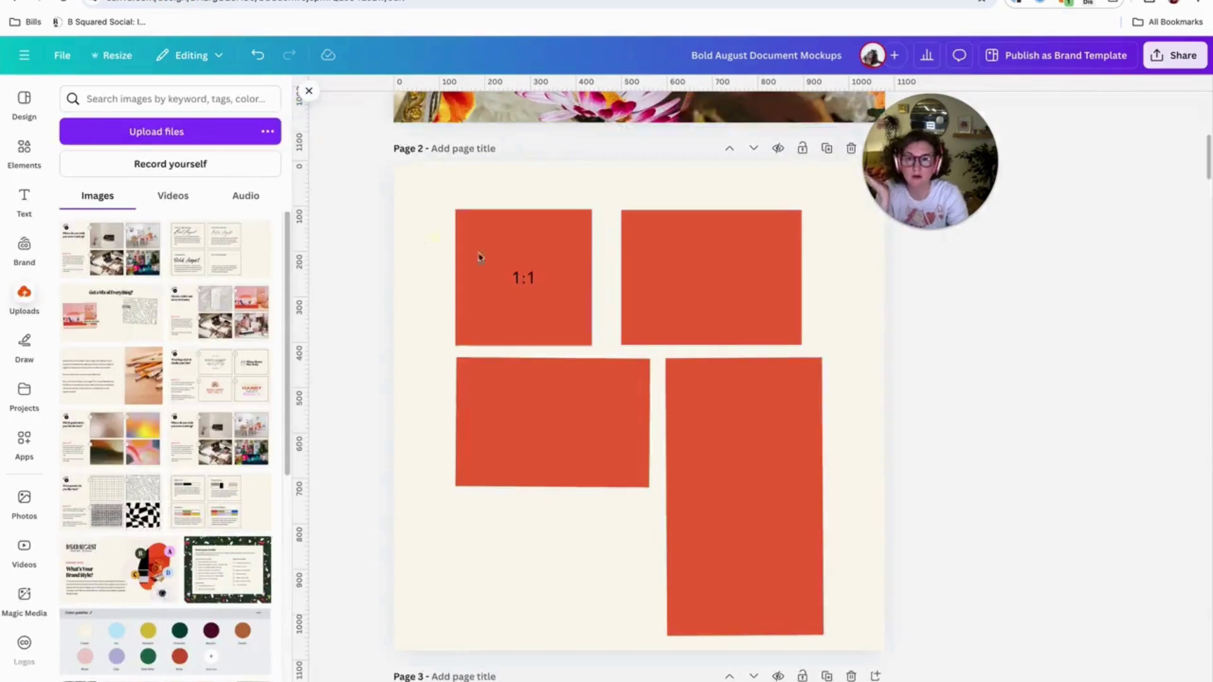
# Step: Switch back to the Canva mockup design and examine the three overlapping document frames on page 3
pyautogui.scroll(-15, 440, 314)
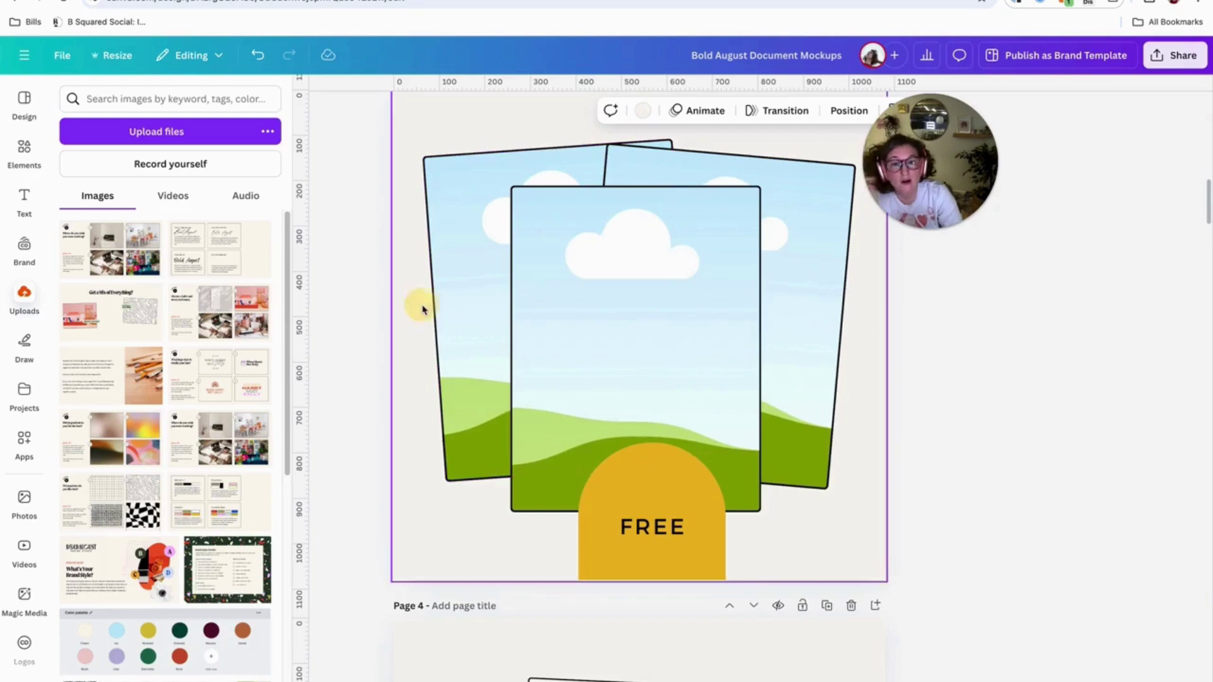
pyautogui.scroll(1, 420, 307)
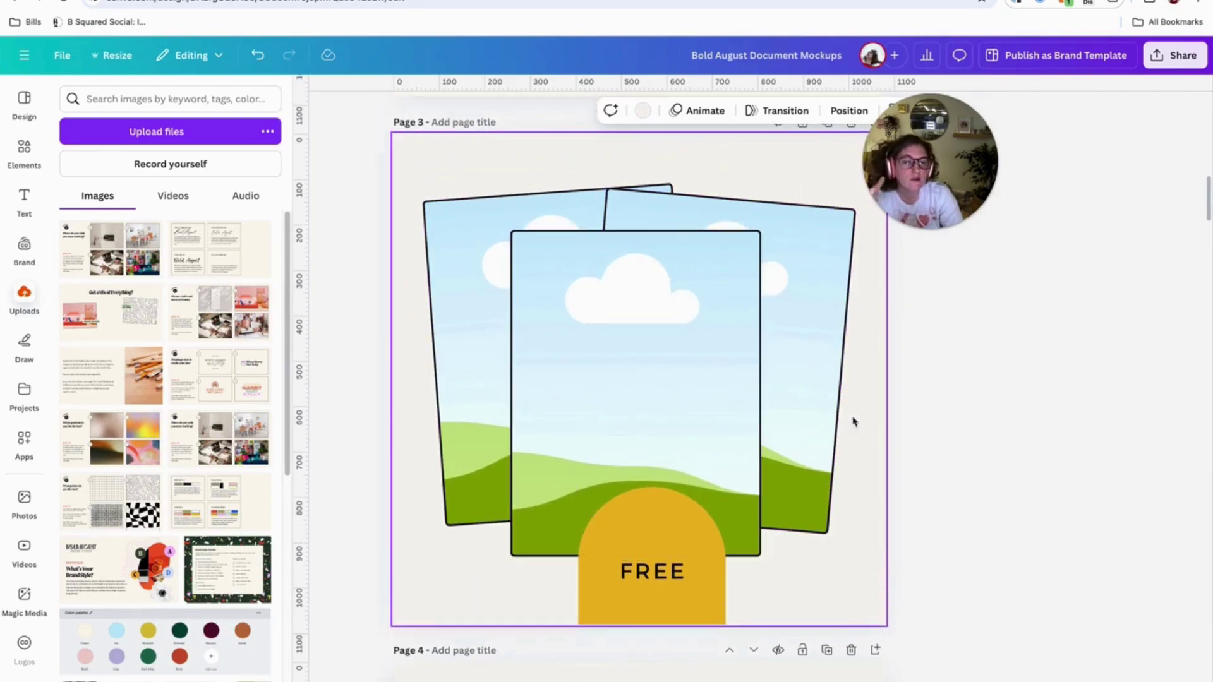
pyautogui.moveTo(871, 435); pyautogui.dragTo(398, 274)
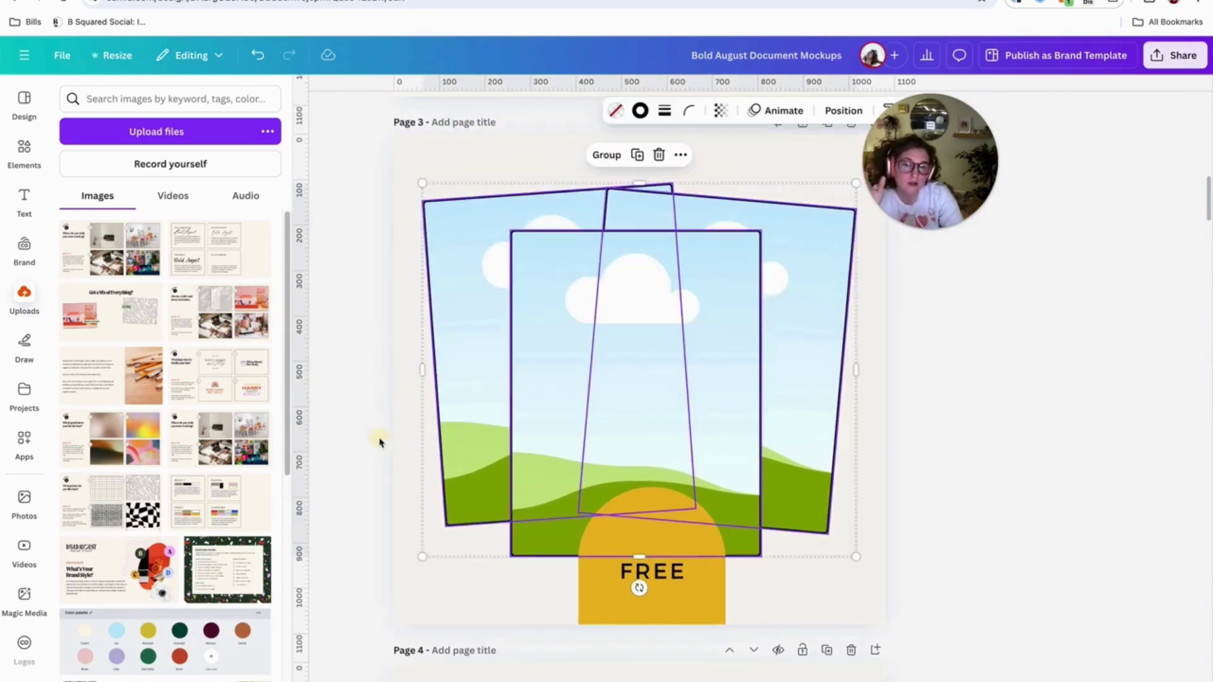
pyautogui.click(379, 438)
# Step: Open the custom resize options for the design and enter a width of 600 px and a height of 800 px
pyautogui.click(115, 54)
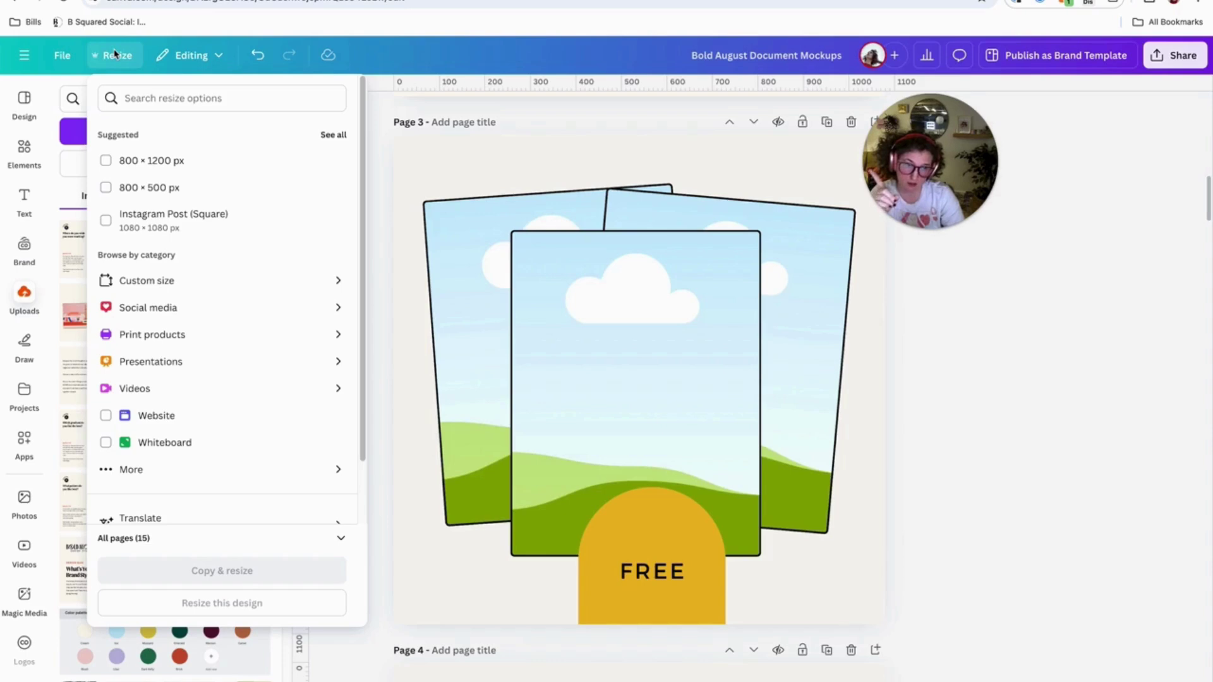
pyautogui.click(165, 280)
pyautogui.click(151, 182)
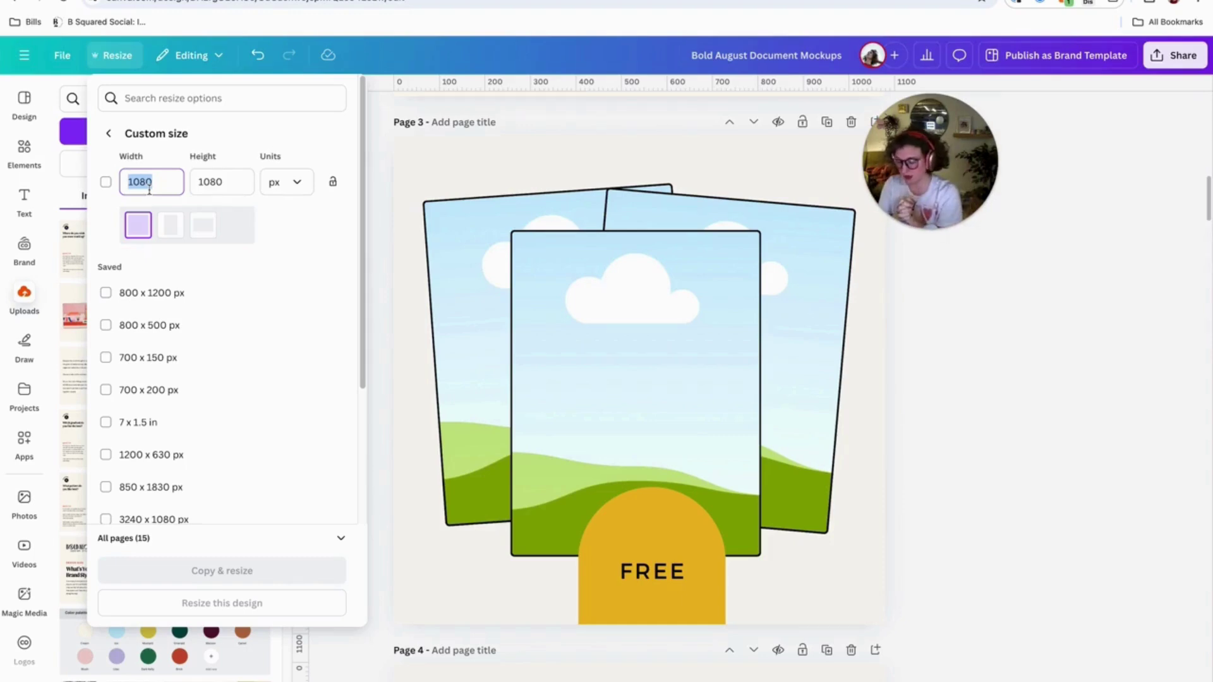
pyautogui.write('6')
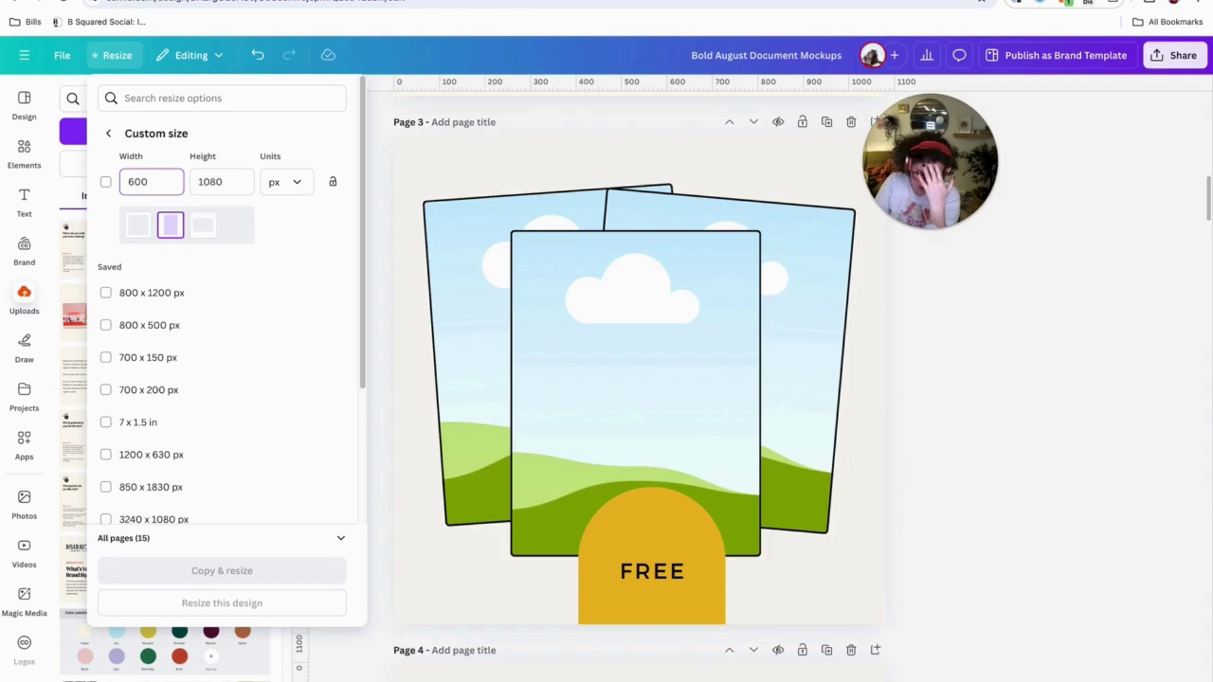
pyautogui.press('Tab')
pyautogui.write('800')
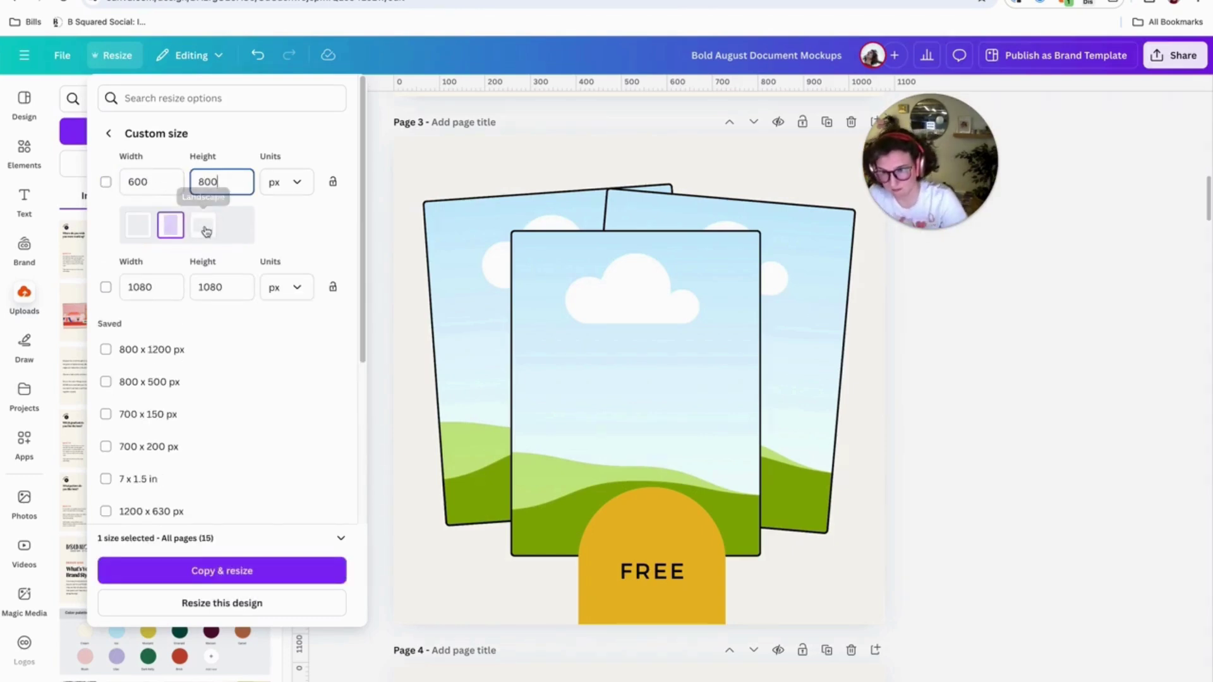
# Step: Change the custom size to 800 px wide and 600 px high and create a resized copy of all pages
pyautogui.click(132, 183)
pyautogui.write('800')
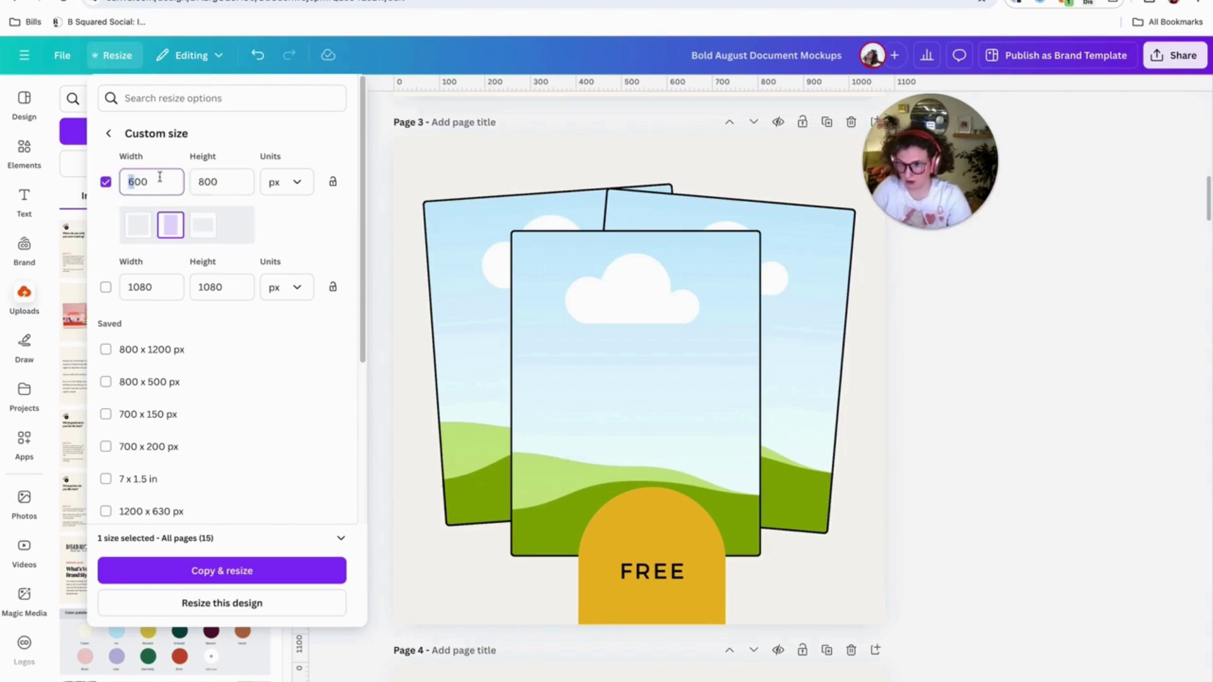
pyautogui.click(189, 182)
pyautogui.write('600')
pyautogui.click(255, 229)
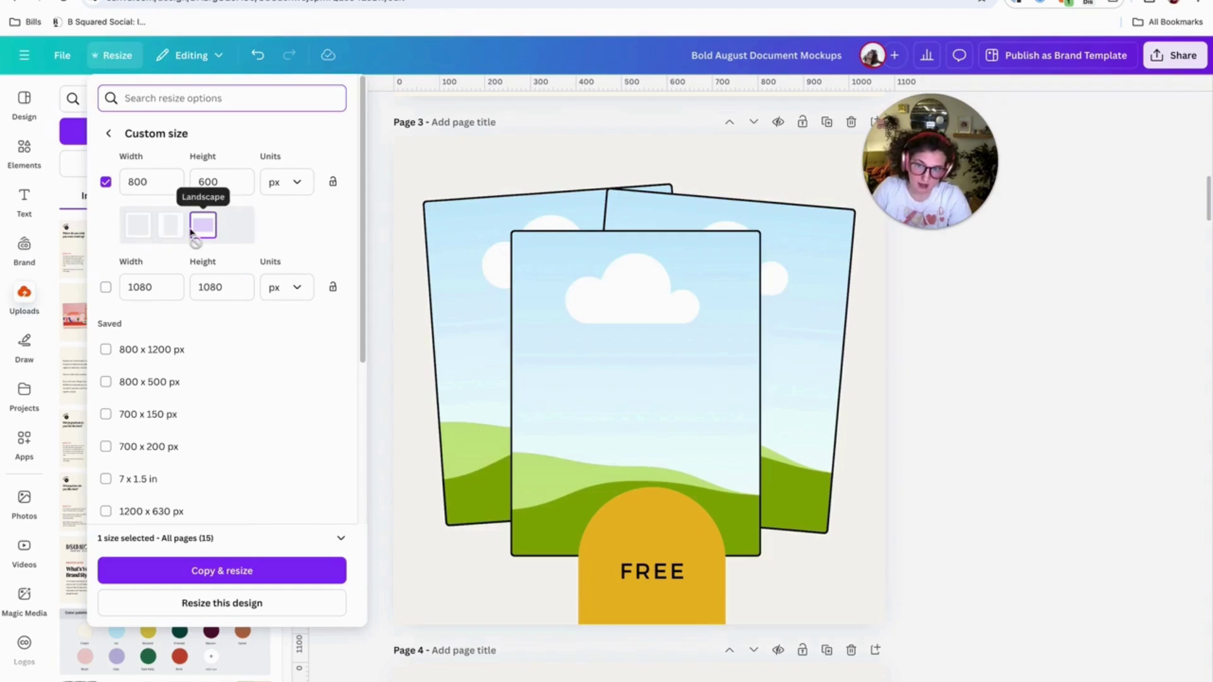
pyautogui.click(246, 573)
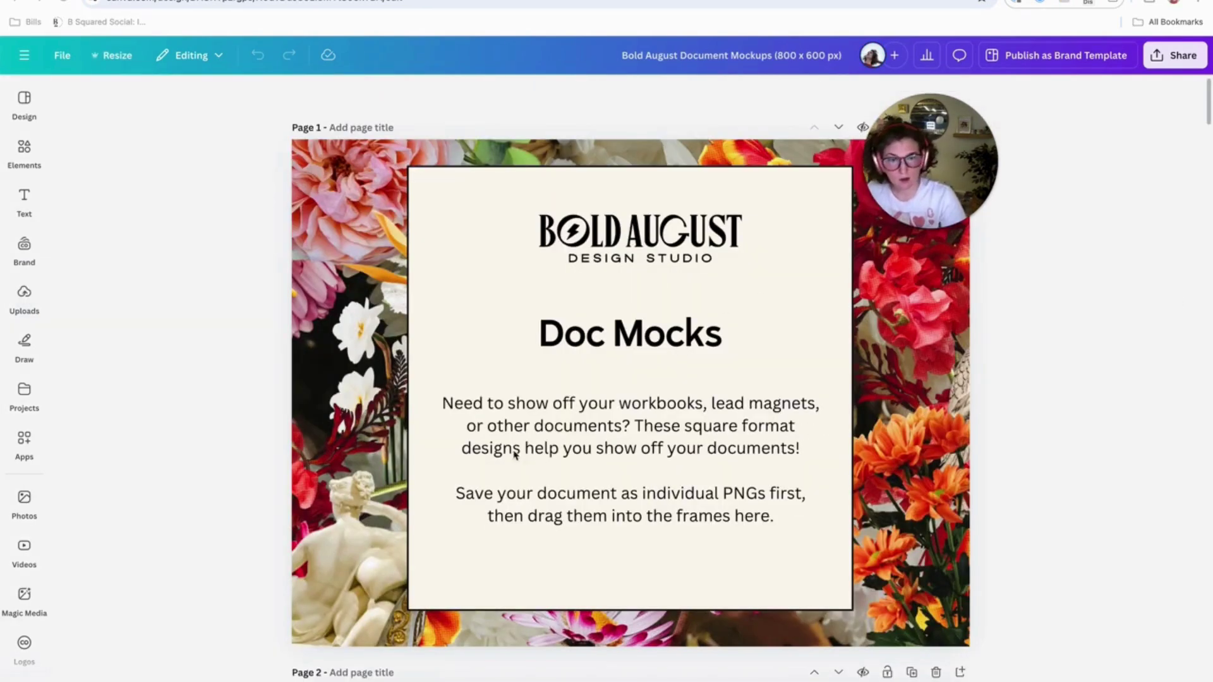
# Step: Examine how the mockup layouts on pages 1 to 8 fit the 800 × 600 px copy
pyautogui.click(440, 294)
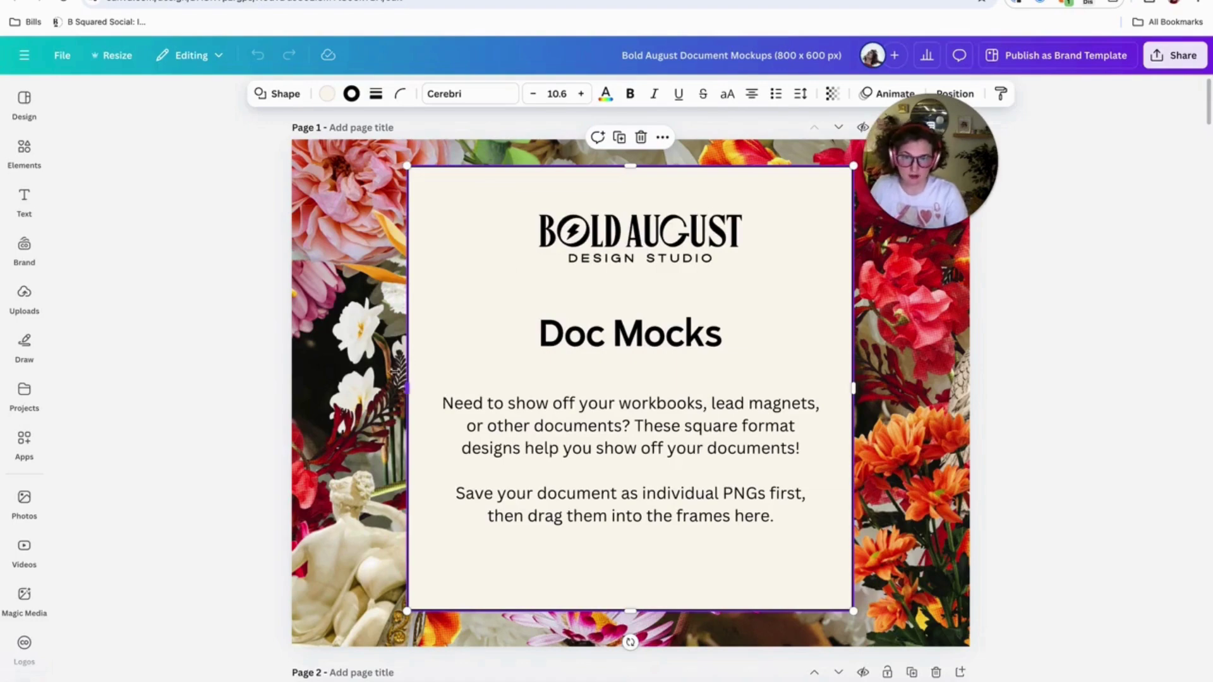
pyautogui.scroll(-15, 593, 301)
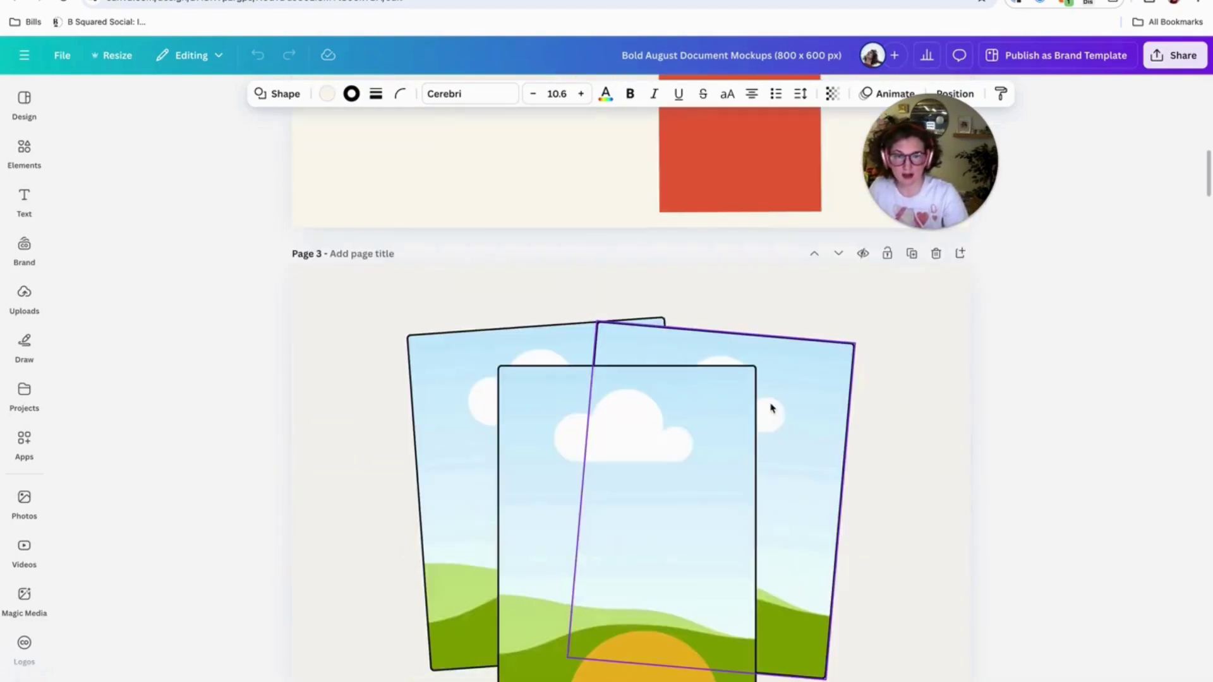
pyautogui.scroll(-1, 928, 420)
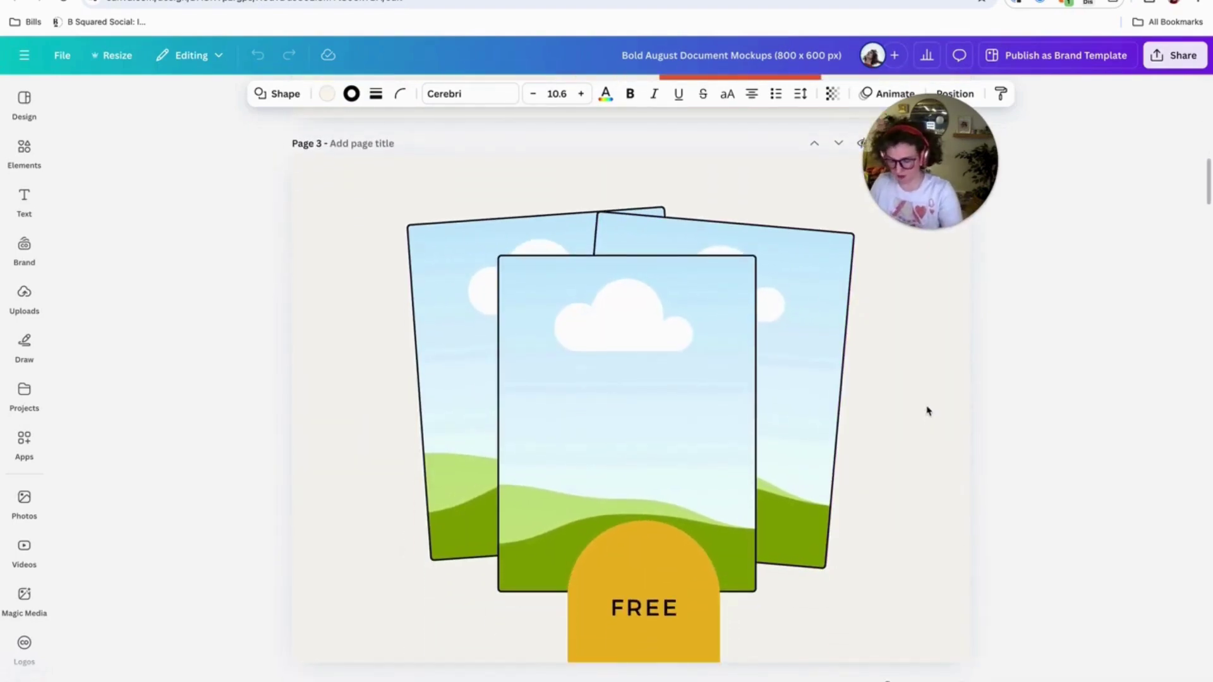
pyautogui.scroll(-2, 928, 412)
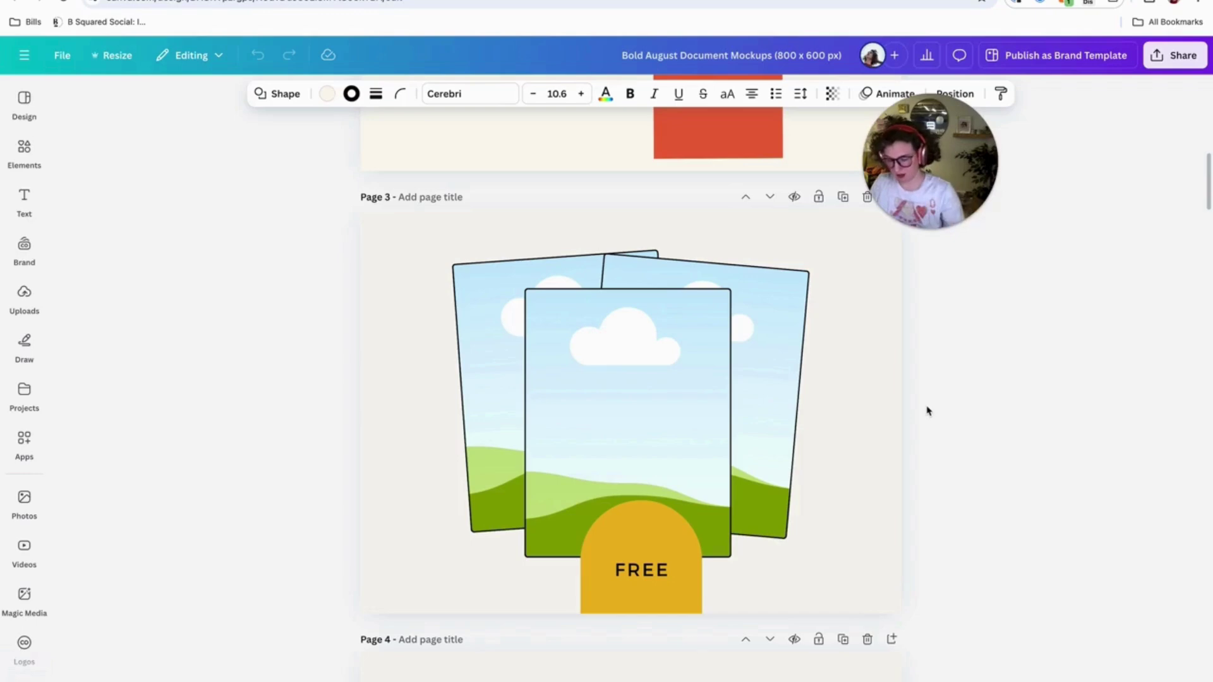
pyautogui.scroll(-9, 928, 412)
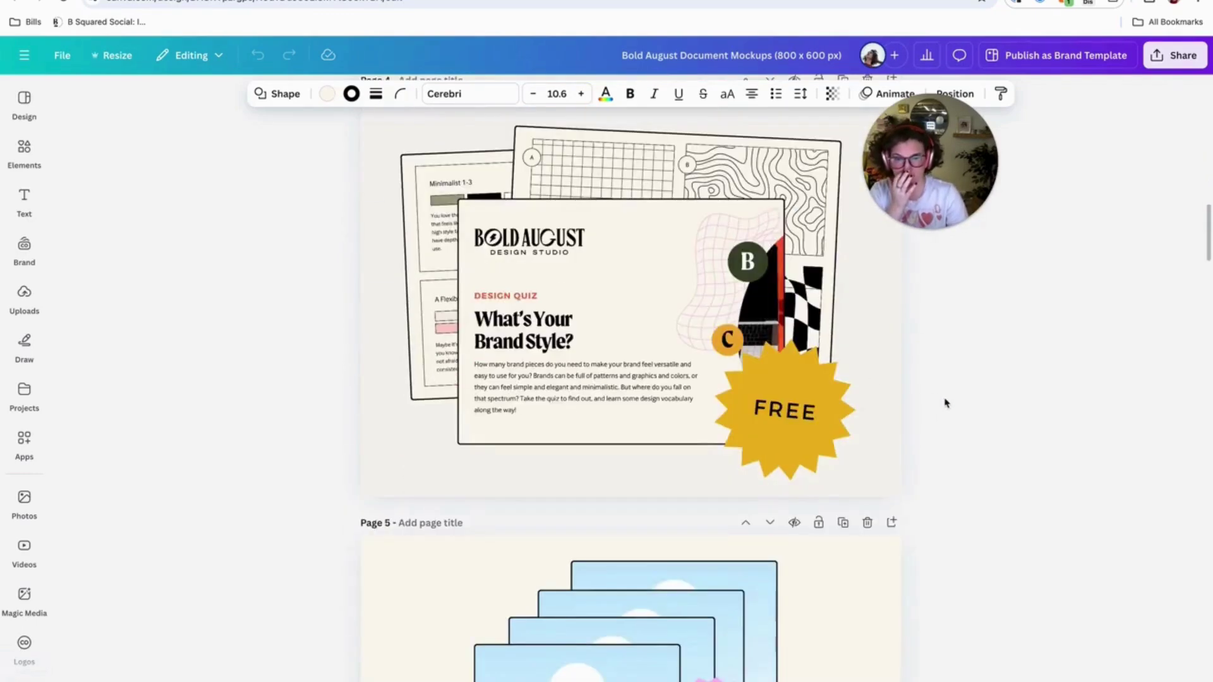
pyautogui.scroll(2, 396, 314)
pyautogui.moveTo(295, 232); pyautogui.dragTo(813, 550)
pyautogui.click(846, 587)
pyautogui.scroll(-3, 814, 492)
pyautogui.scroll(-20, 812, 481)
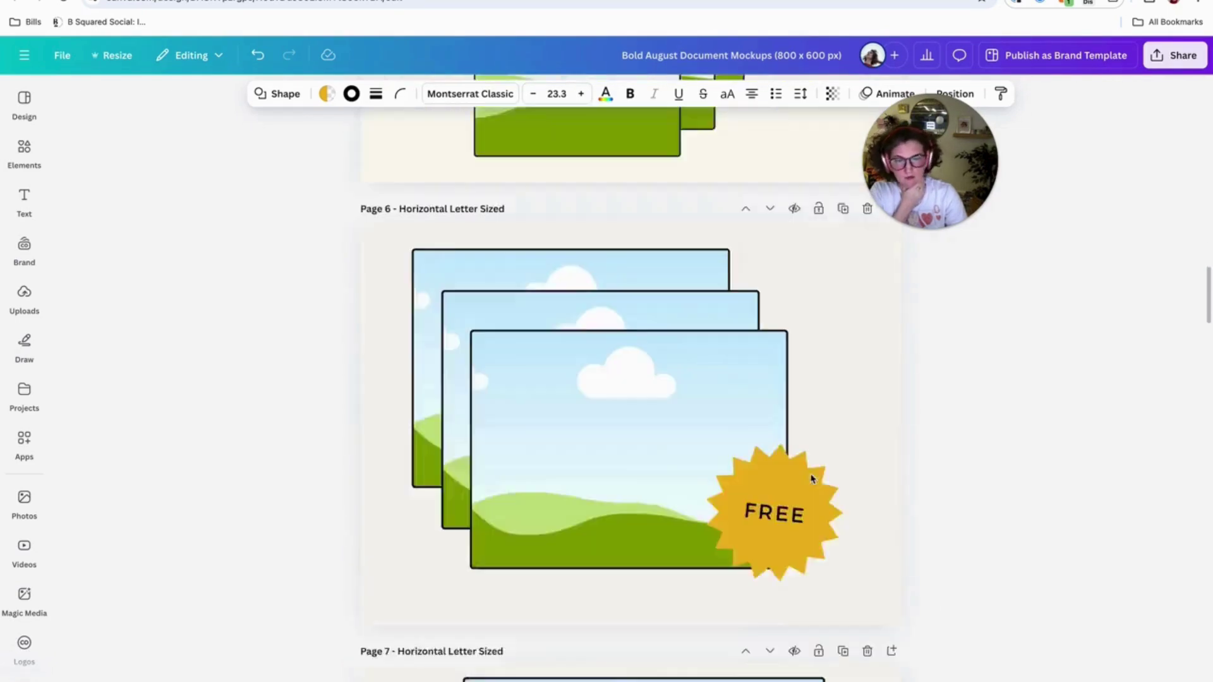
pyautogui.scroll(2, 882, 554)
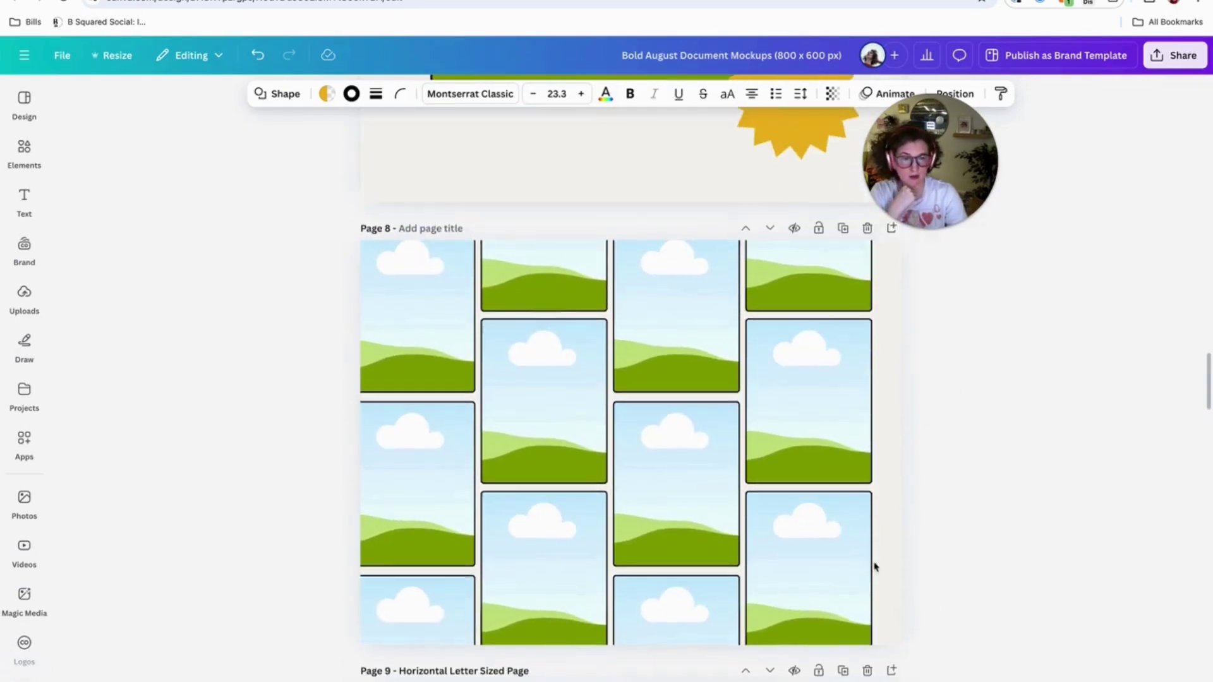
# Step: Select all the document frames on page 8 and enlarge the grid so it extends past the page's right edge
pyautogui.moveTo(886, 613); pyautogui.dragTo(322, 317)
pyautogui.moveTo(434, 300); pyautogui.dragTo(435, 308)
pyautogui.scroll(4, 885, 468)
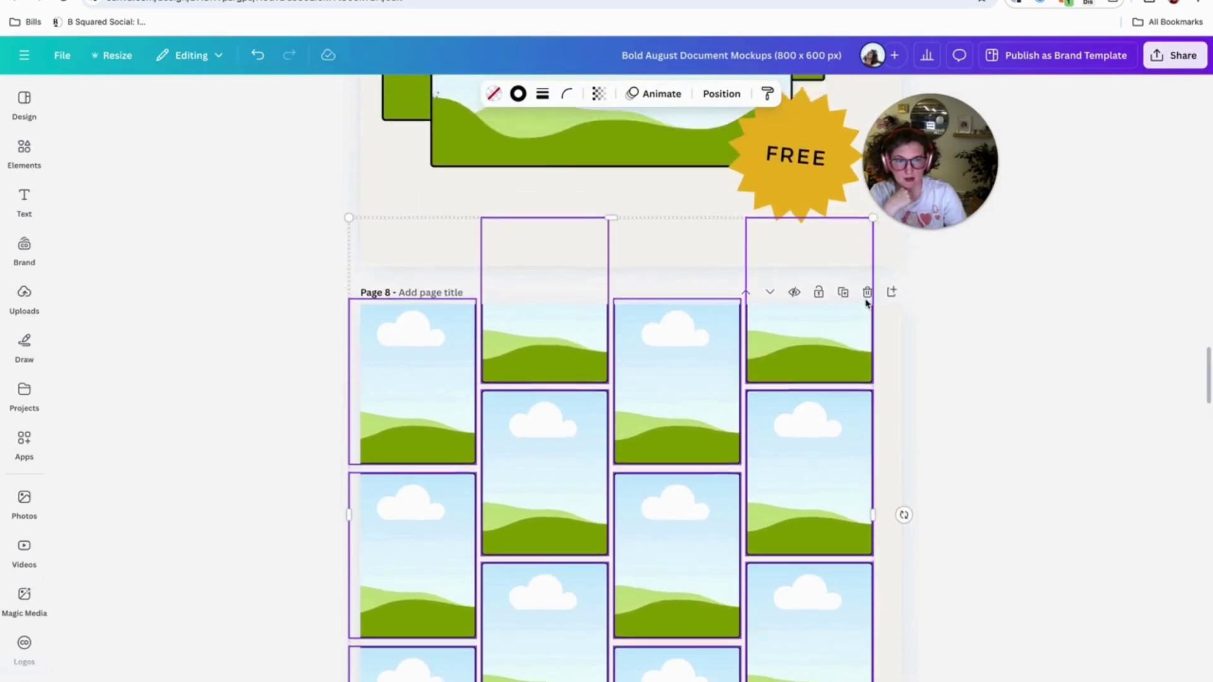
pyautogui.moveTo(873, 326); pyautogui.dragTo(924, 296)
# Step: Examine how the mockup layouts on pages 9 to 12 fit the 800 × 600 px copy
pyautogui.scroll(-10, 750, 415)
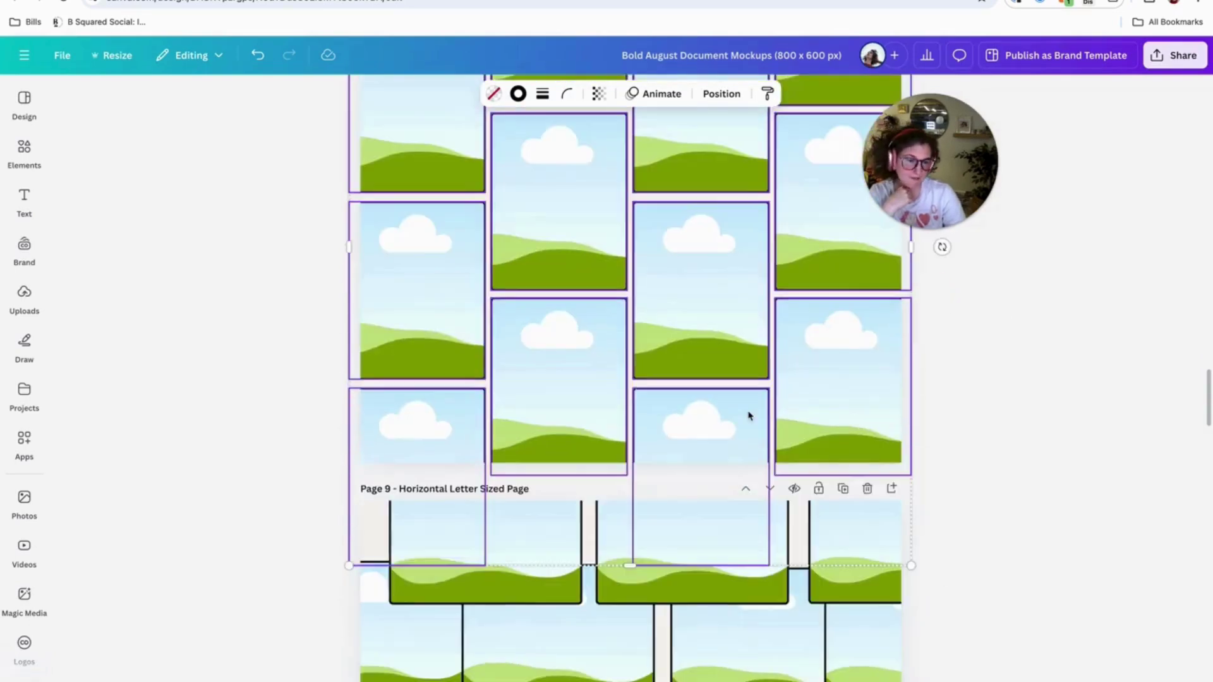
pyautogui.scroll(-2, 910, 424)
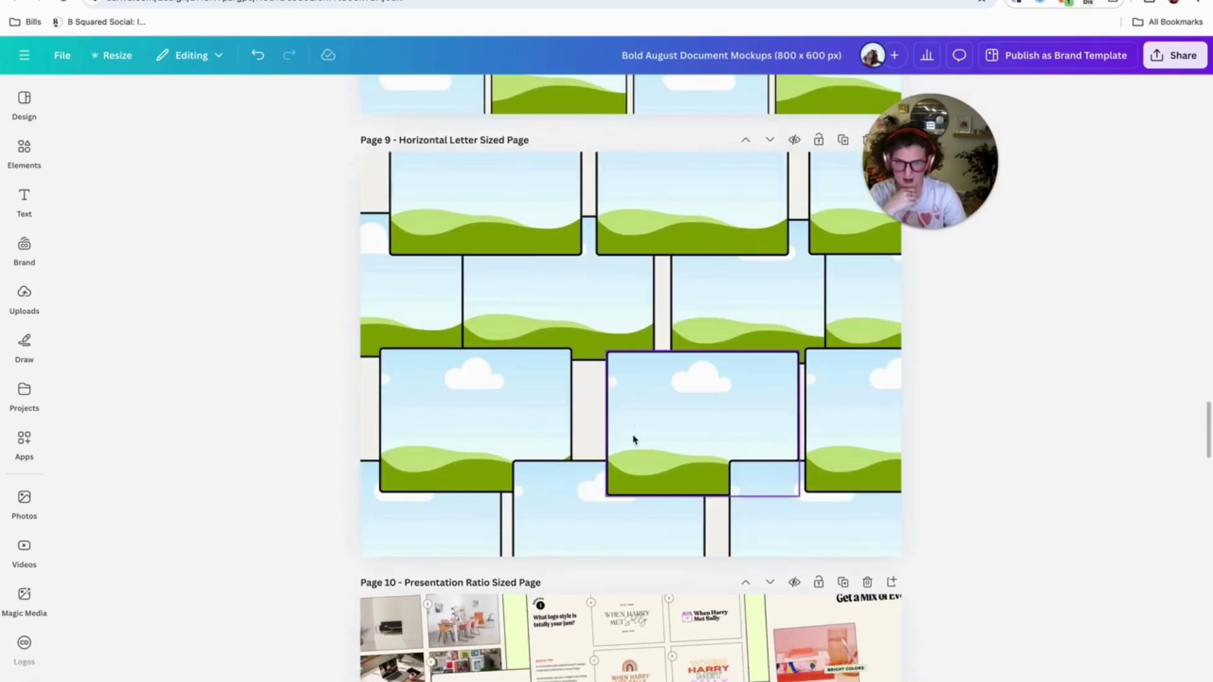
pyautogui.scroll(-9, 729, 464)
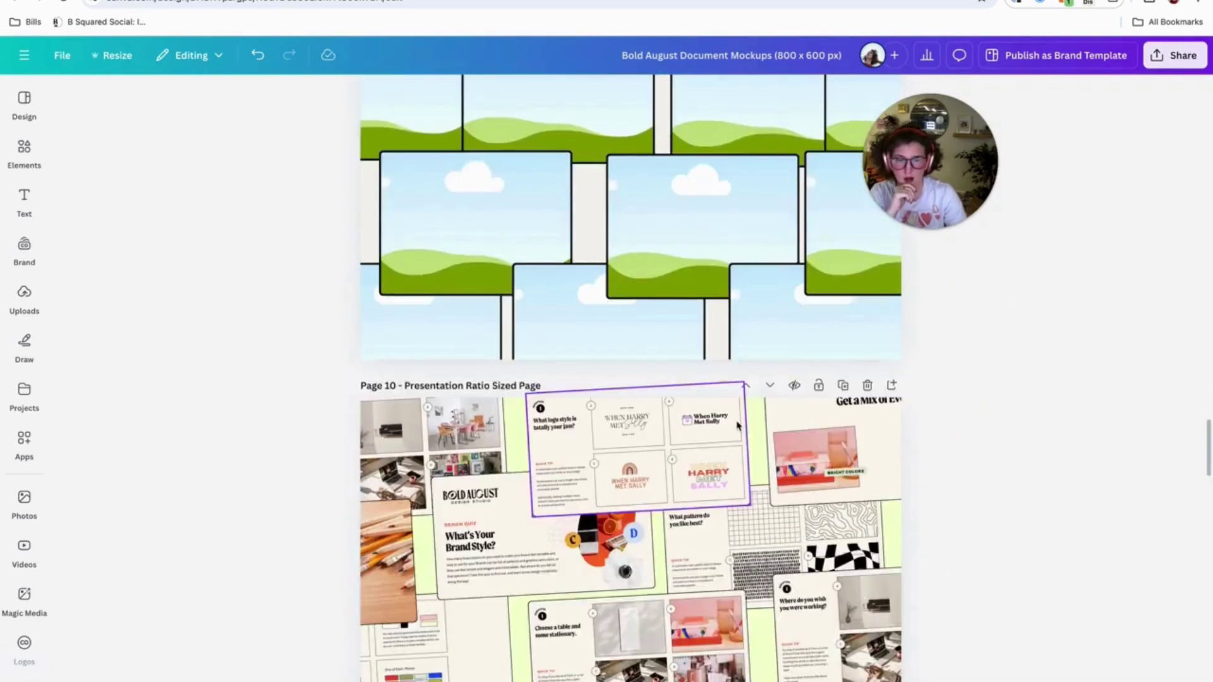
pyautogui.scroll(-8, 940, 424)
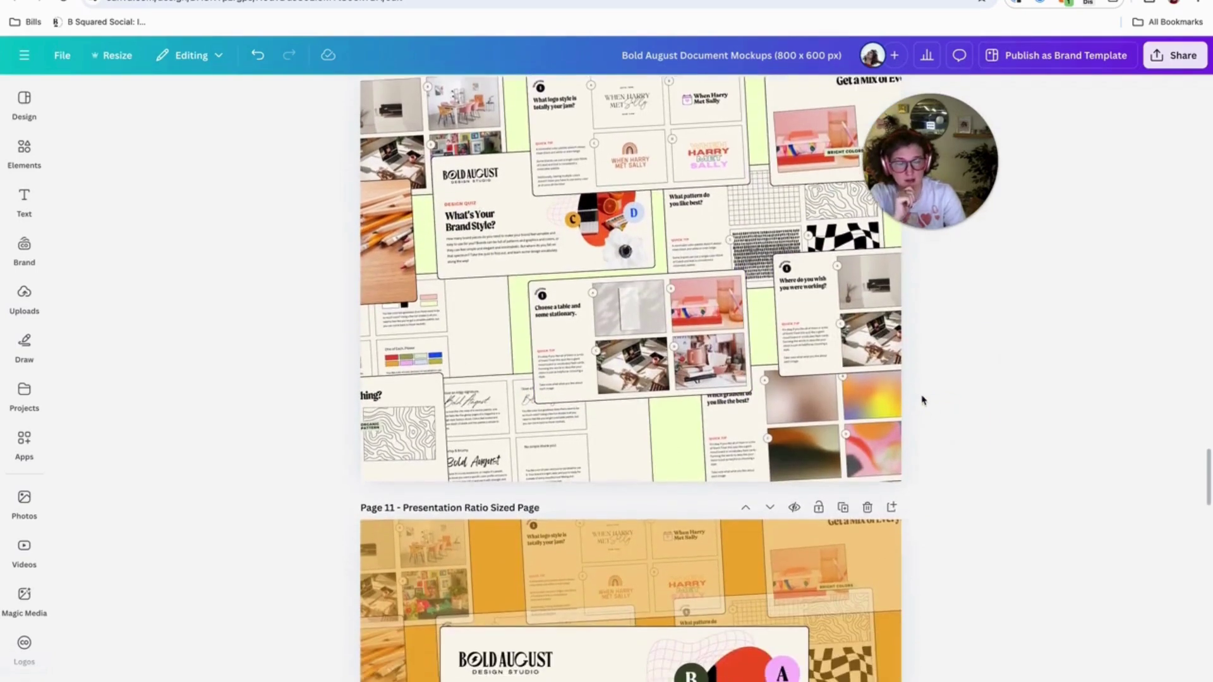
pyautogui.scroll(-13, 924, 396)
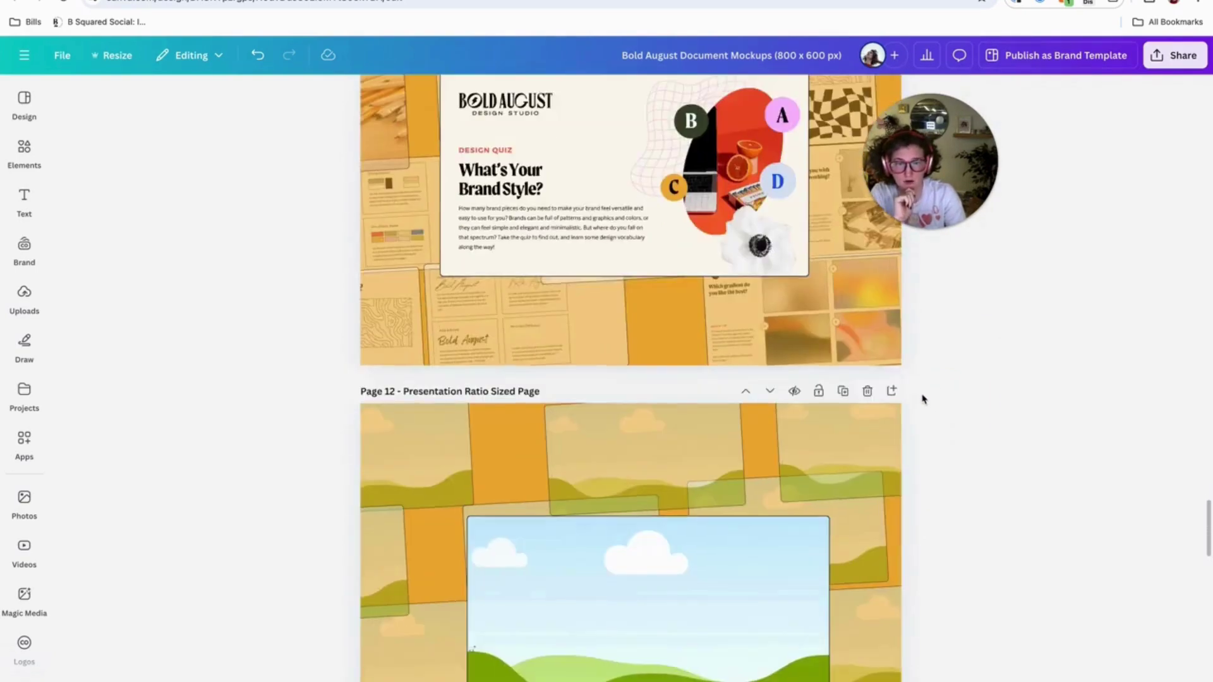
pyautogui.scroll(-15, 922, 393)
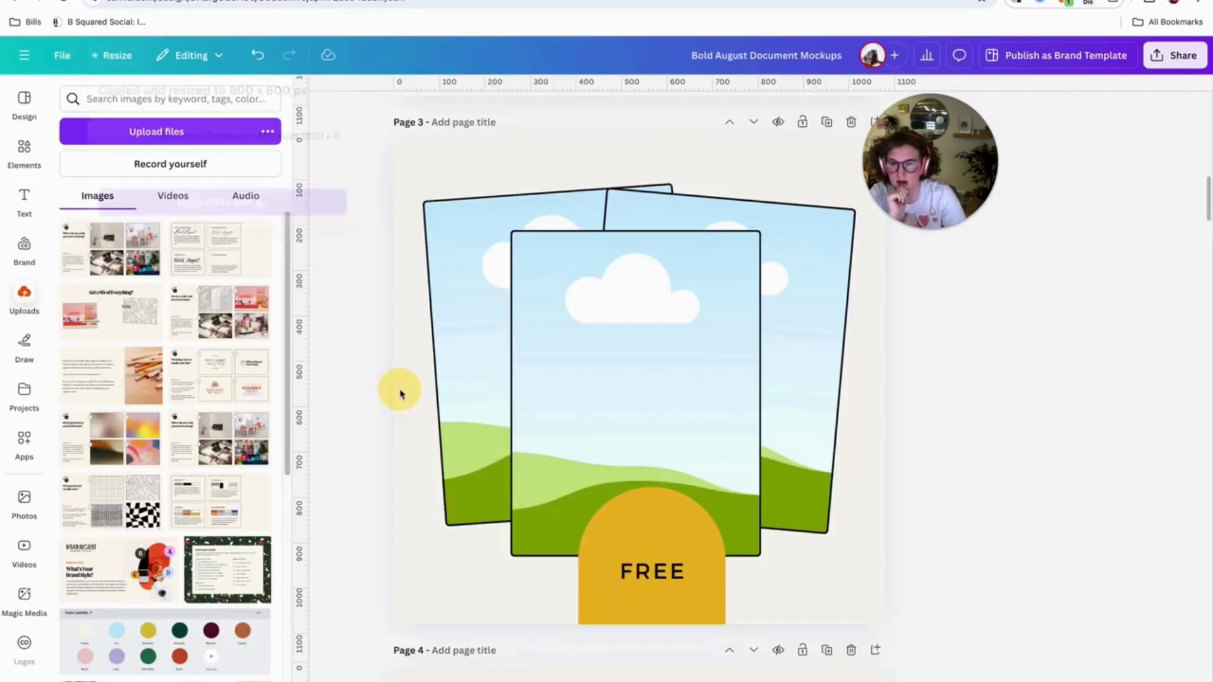
# Step: In the original Bold August Document Mockups design, shift the three overlapping frames on page 3 slightly right to centre them
pyautogui.moveTo(374, 263); pyautogui.dragTo(769, 333)
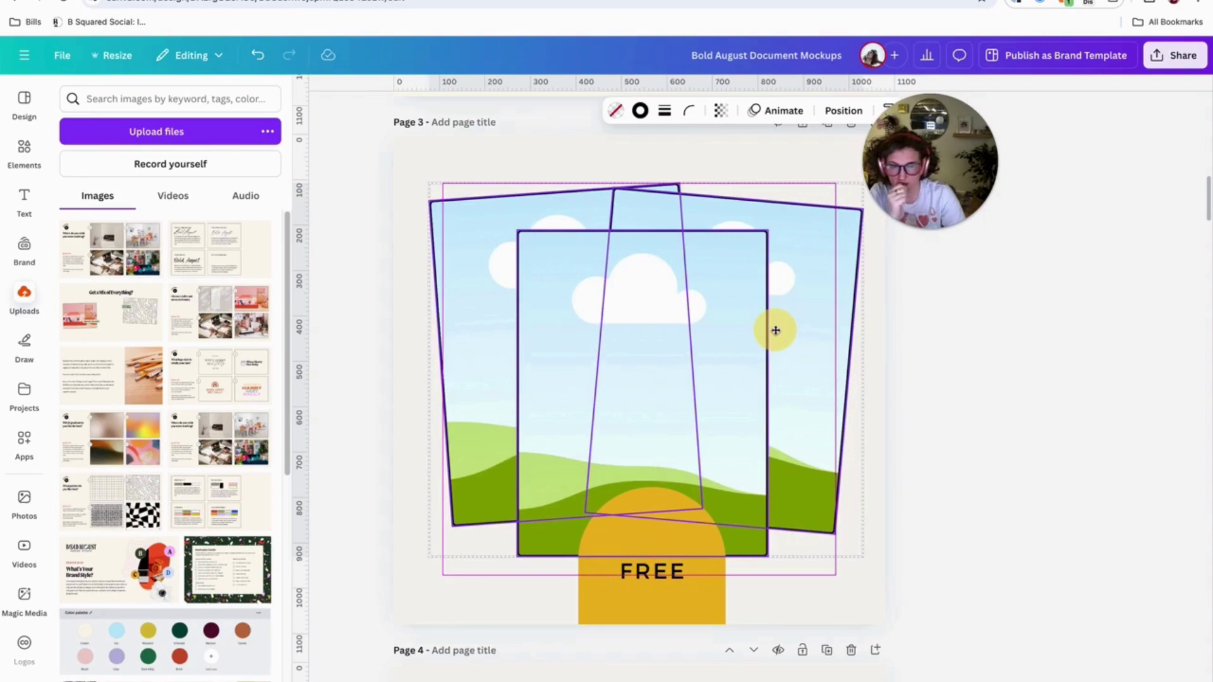
pyautogui.click(931, 355)
pyautogui.scroll(-15, 930, 355)
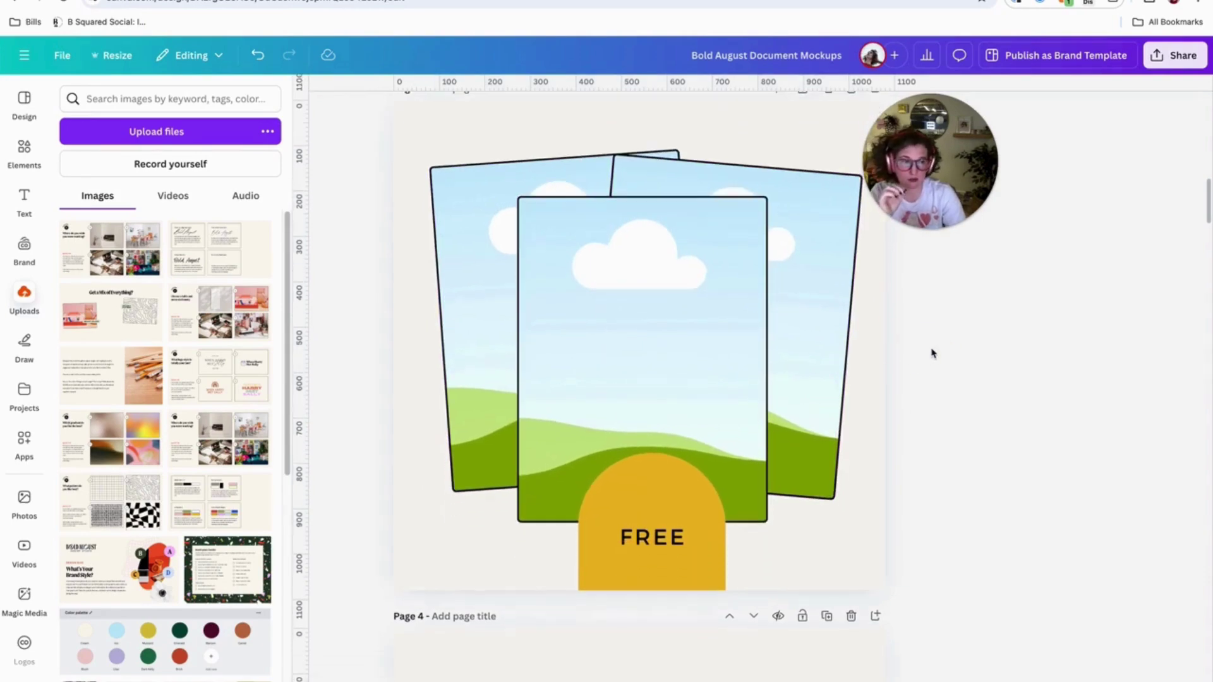
# Step: Delete the two presentation ratio pages filled with example quiz images, pages 10 and 11, keeping the empty-frame version
pyautogui.scroll(-12, 936, 351)
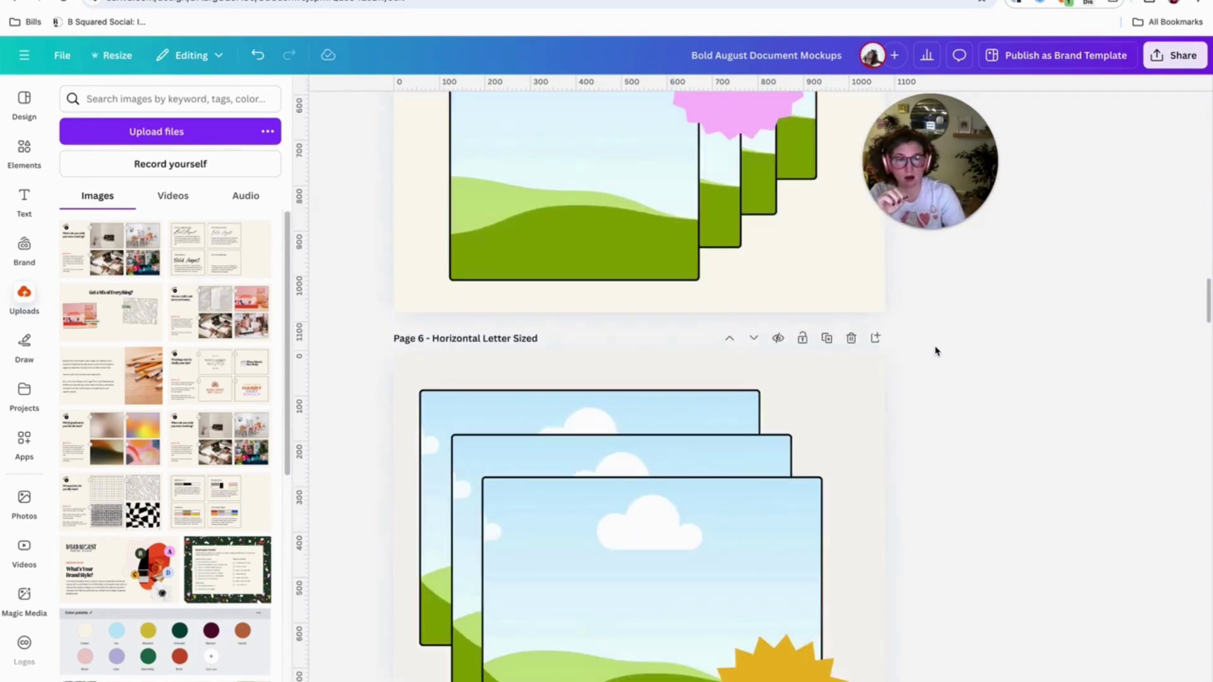
pyautogui.scroll(-5, 623, 460)
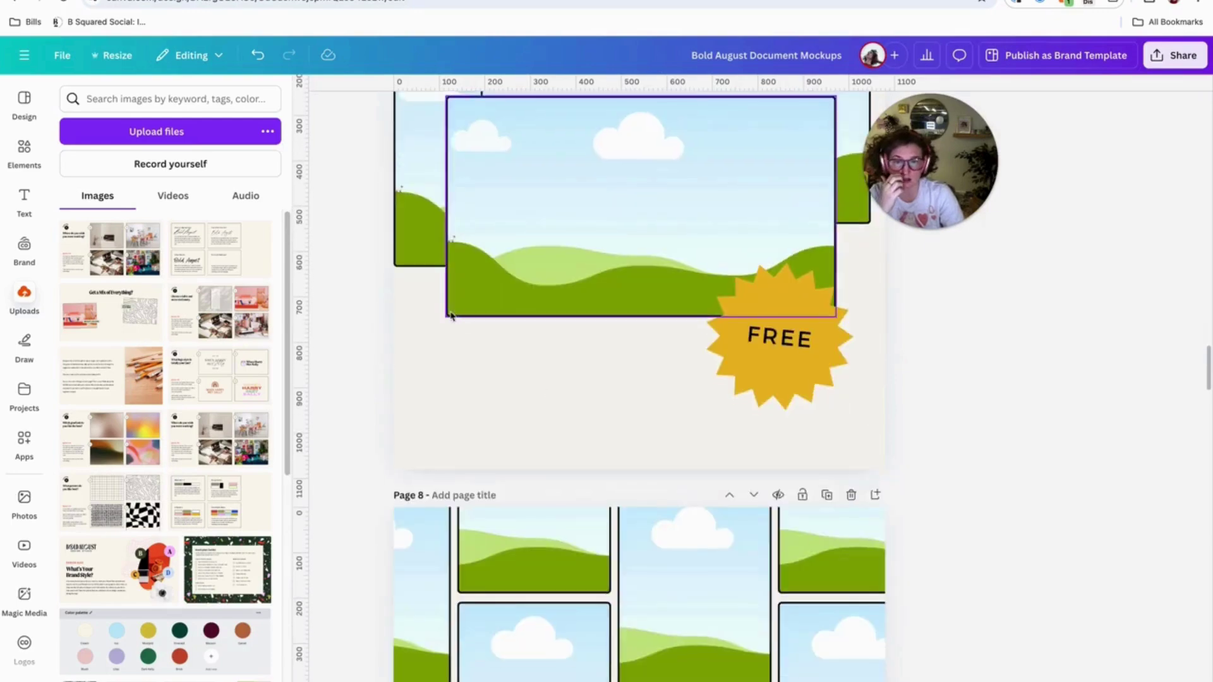
pyautogui.scroll(-12, 582, 403)
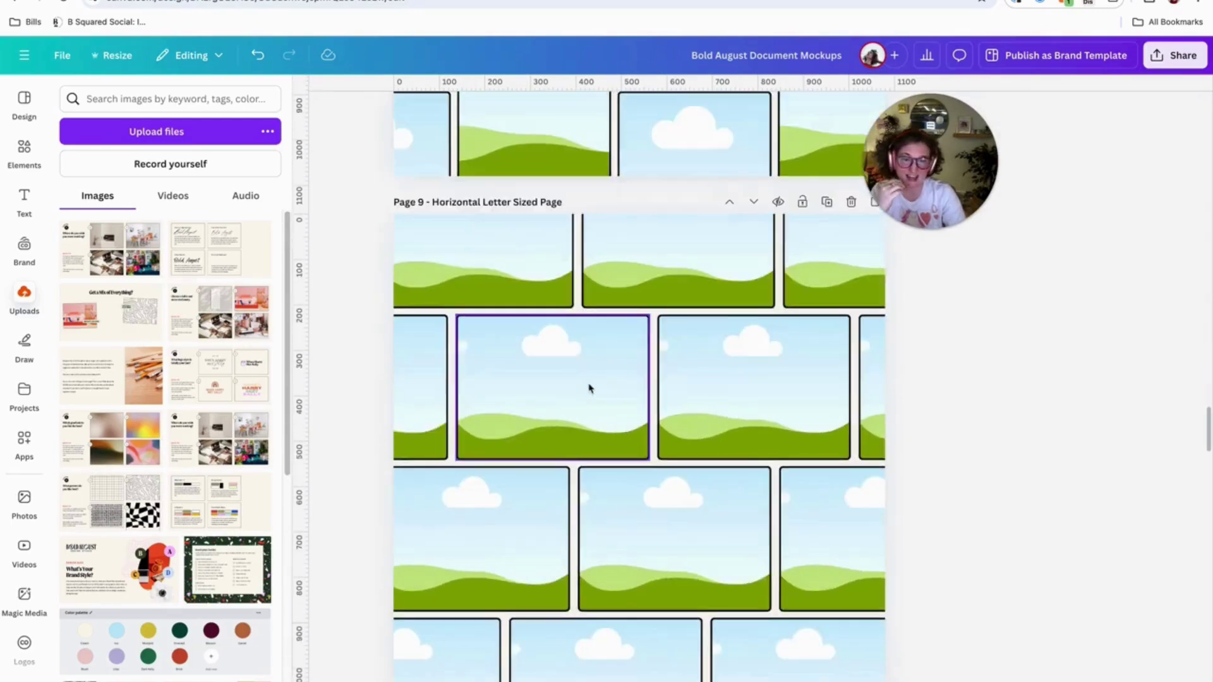
pyautogui.scroll(-10, 587, 382)
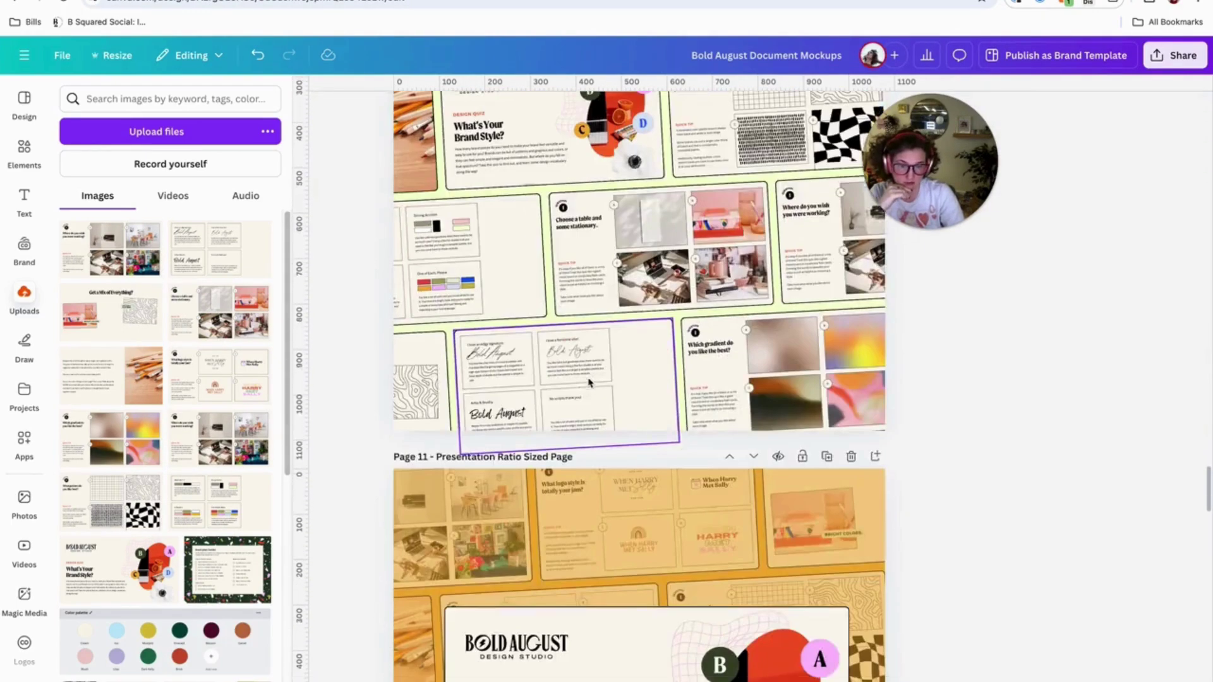
pyautogui.scroll(15, 594, 381)
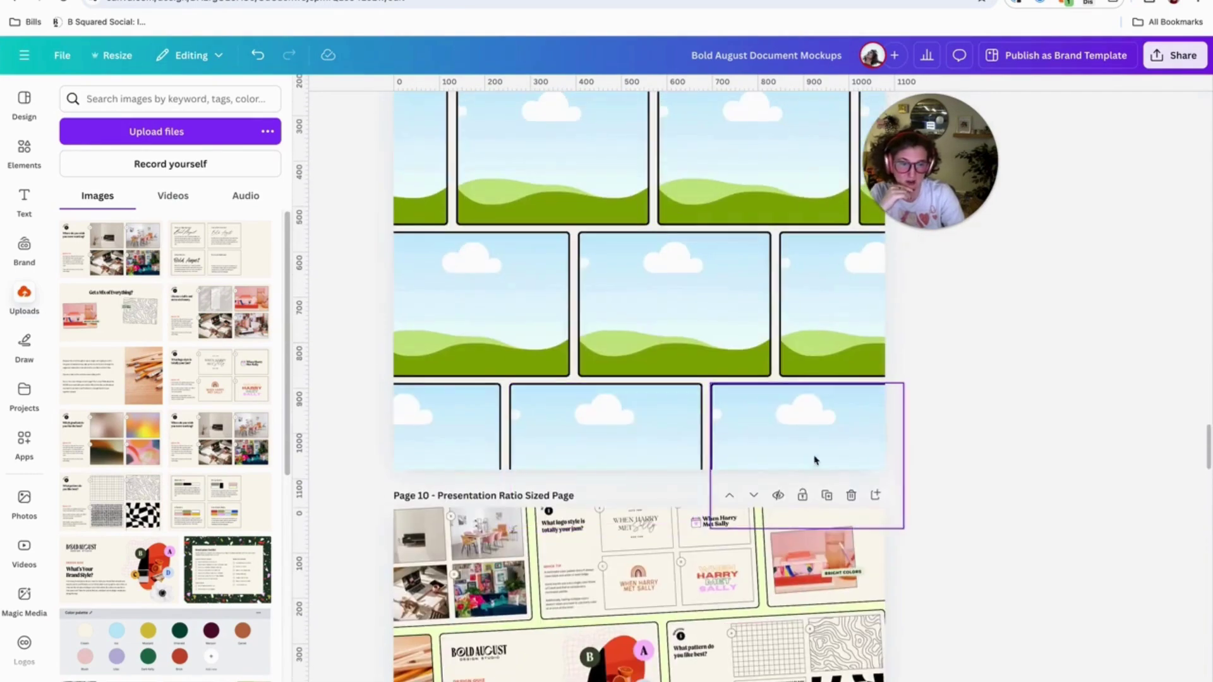
pyautogui.moveTo(850, 503); pyautogui.dragTo(850, 500)
pyautogui.click(849, 500)
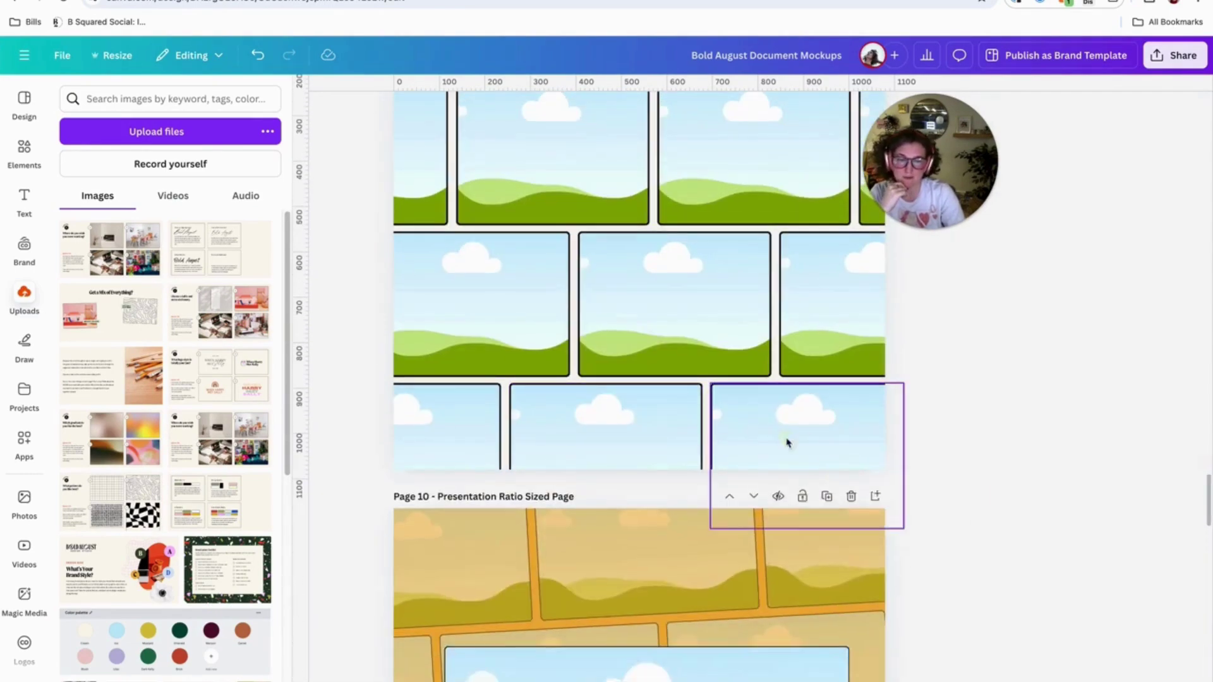
# Step: Move the FREE badge on page 13 up and slightly left over the laptop screen's upper-right corner
pyautogui.scroll(-3, 739, 436)
pyautogui.scroll(-5, 631, 372)
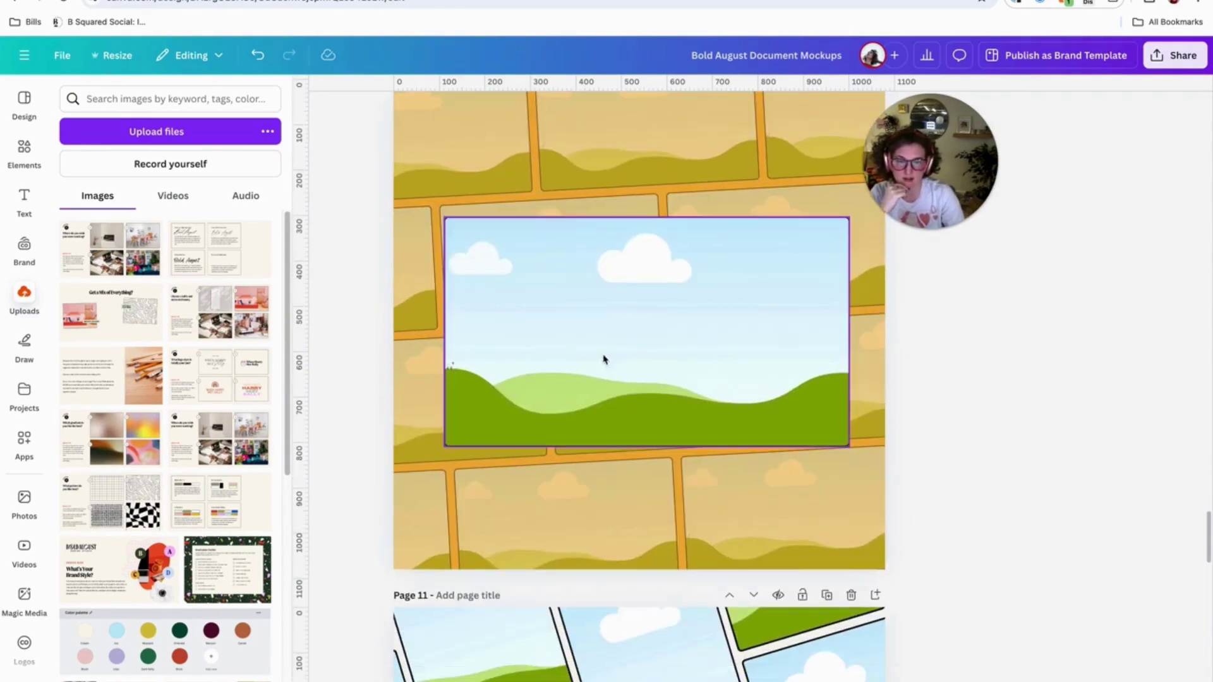
pyautogui.click(537, 199)
pyautogui.scroll(-10, 542, 222)
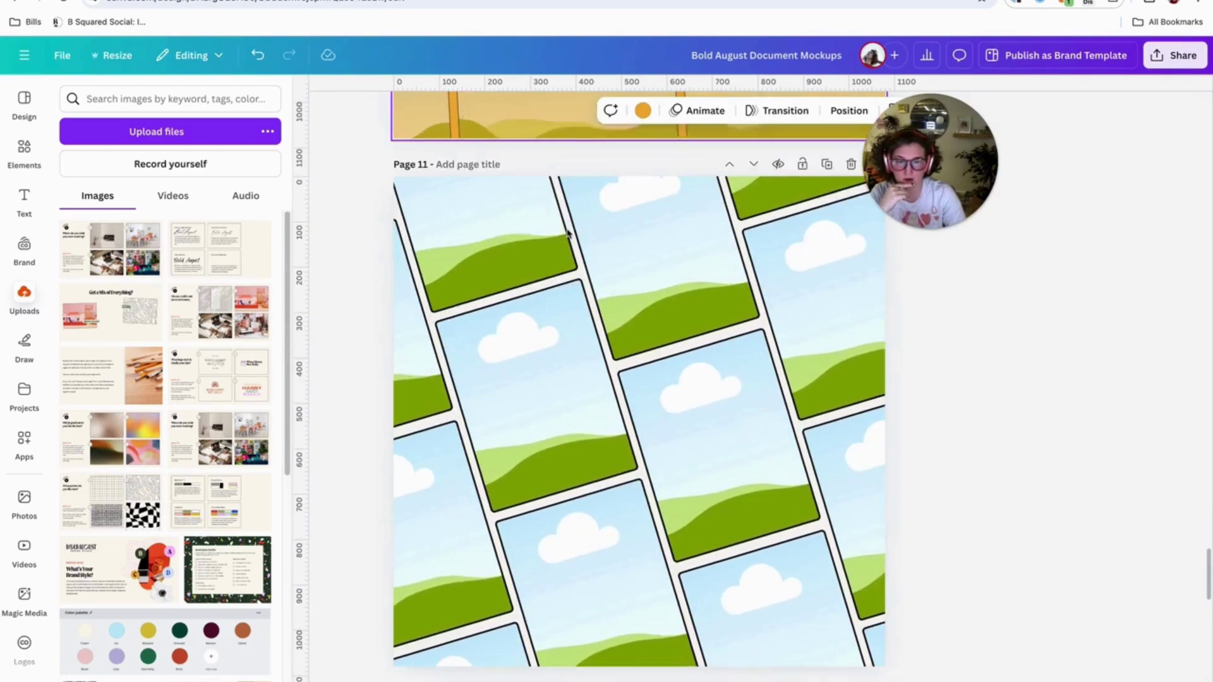
pyautogui.scroll(-8, 499, 292)
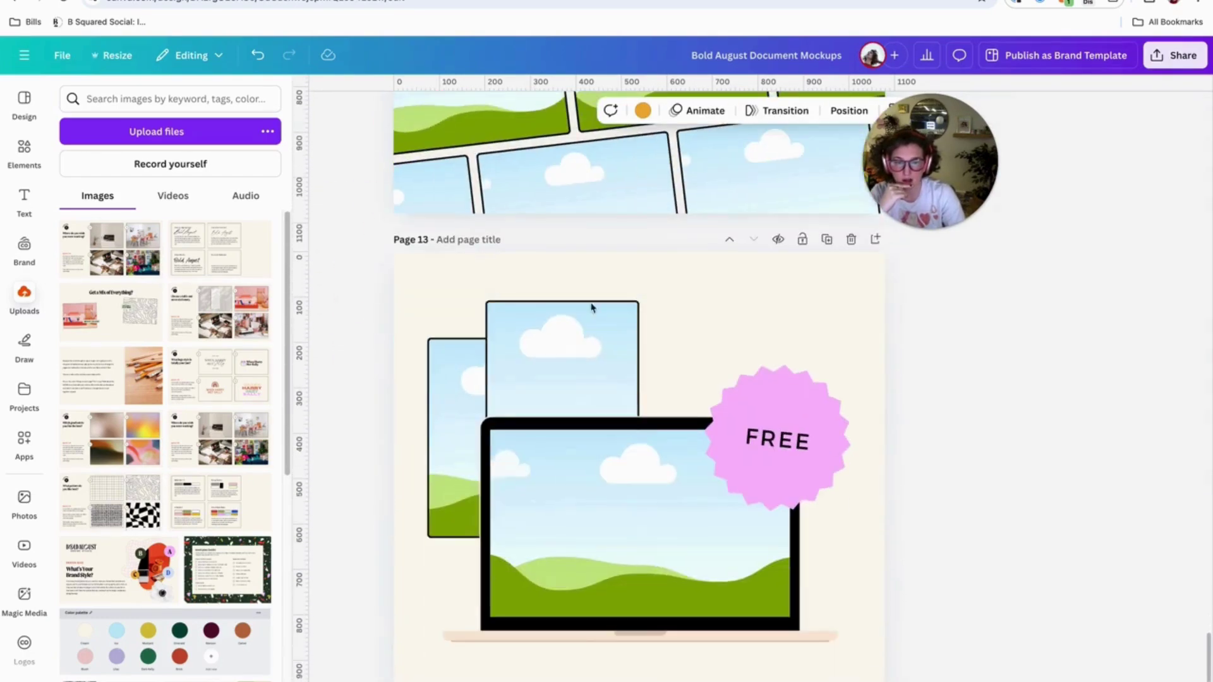
pyautogui.click(693, 327)
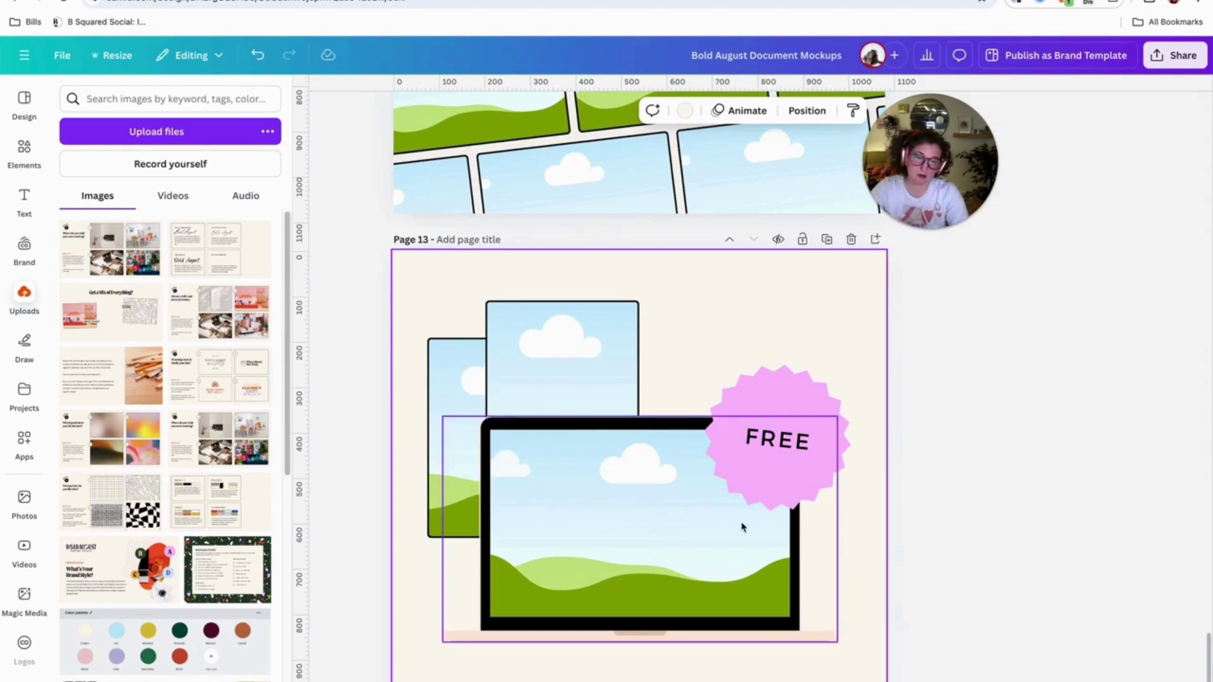
pyautogui.click(772, 463)
pyautogui.moveTo(771, 463); pyautogui.dragTo(750, 446)
pyautogui.click(696, 487)
pyautogui.click(677, 305)
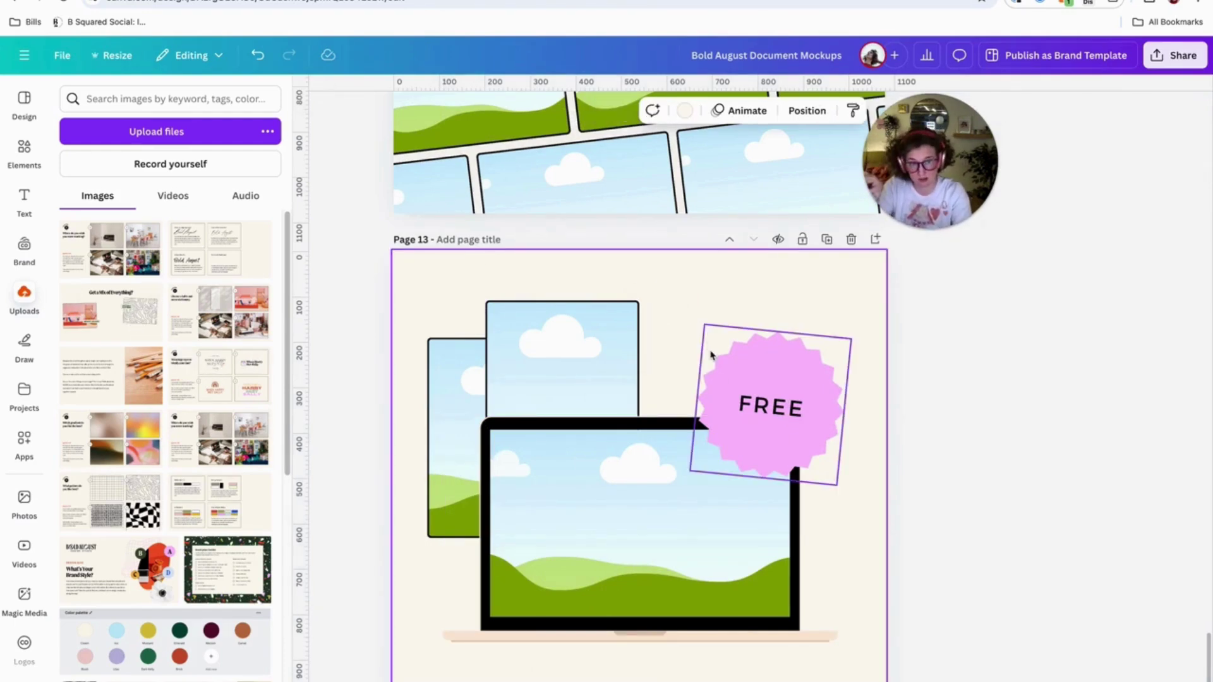
pyautogui.click(675, 318)
pyautogui.scroll(5, 736, 313)
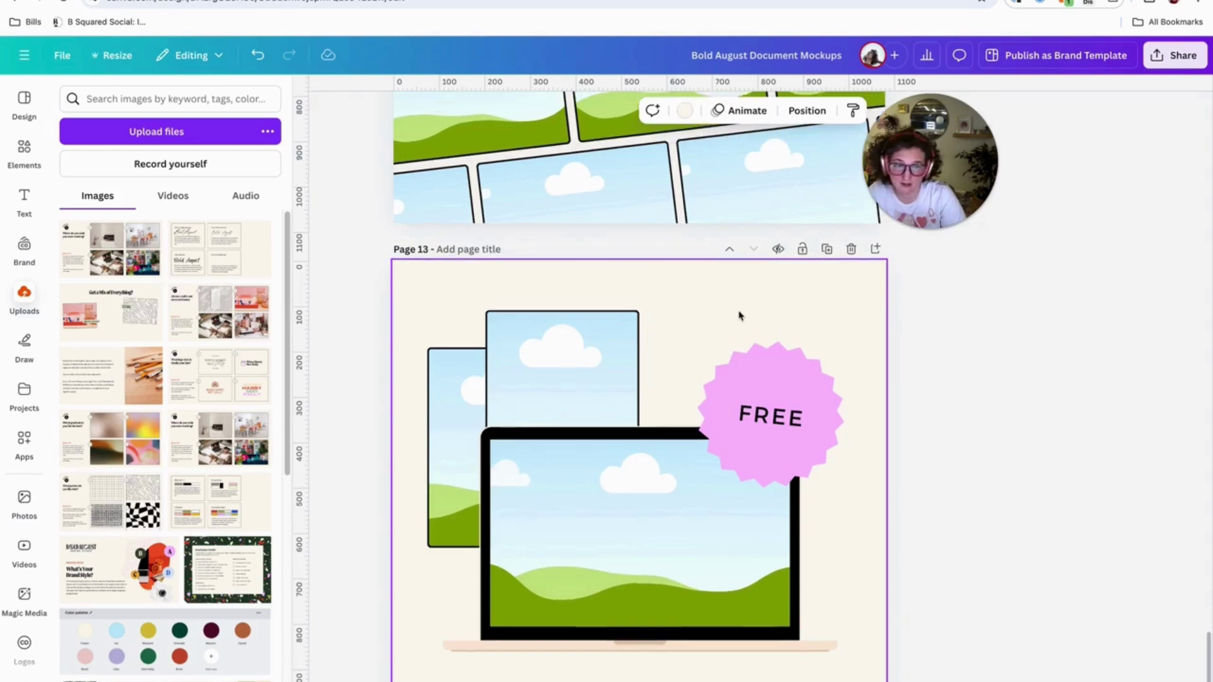
pyautogui.click(762, 310)
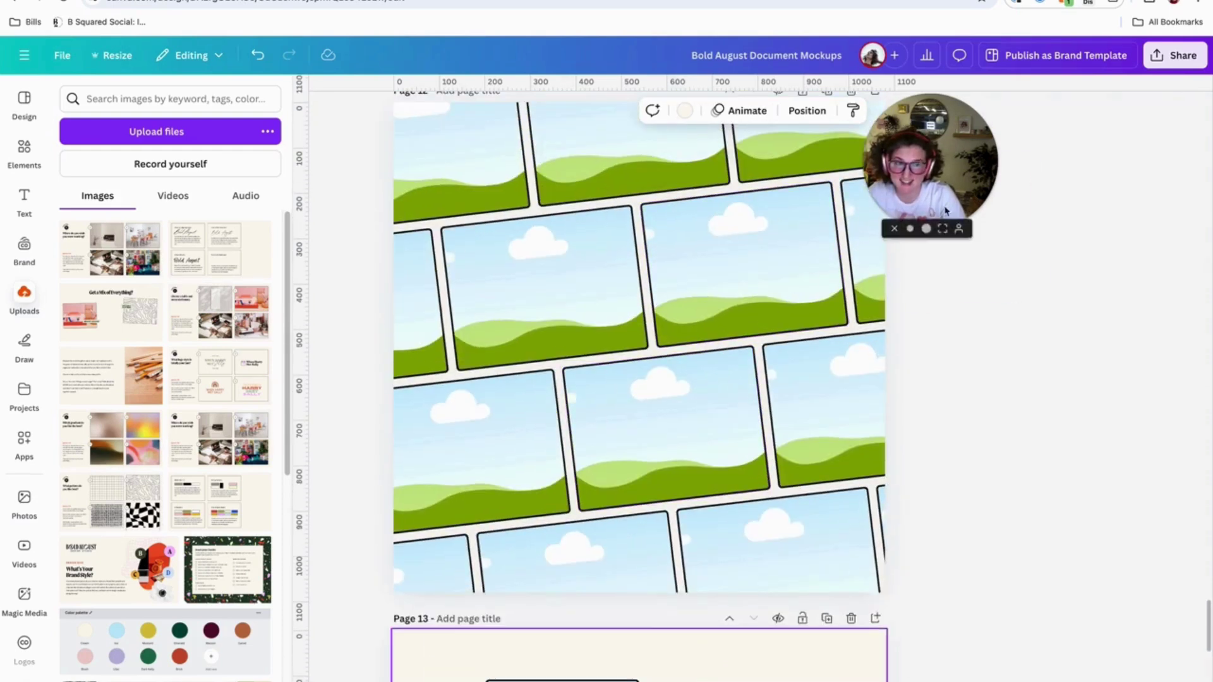